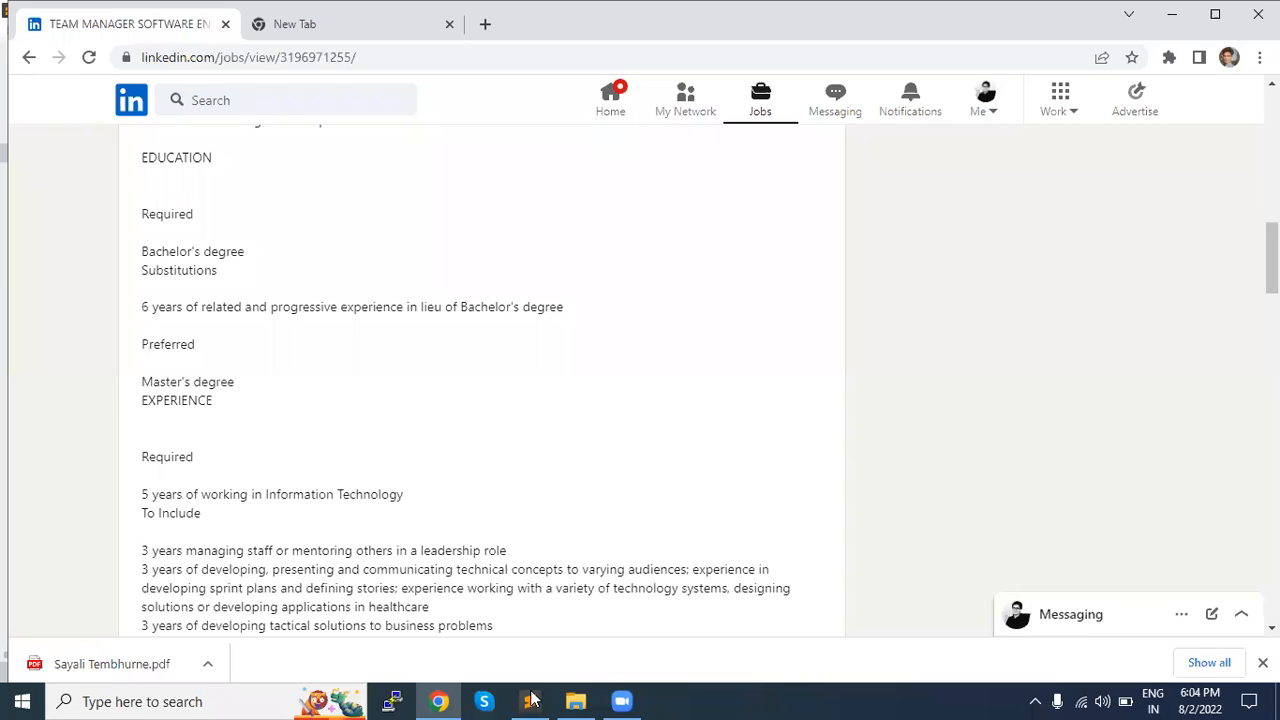
Step: Switch to Sublime Text and write "Swago" on the first line of the empty untitled file, followed by a blank line
scroll(696, 515, up, 3)
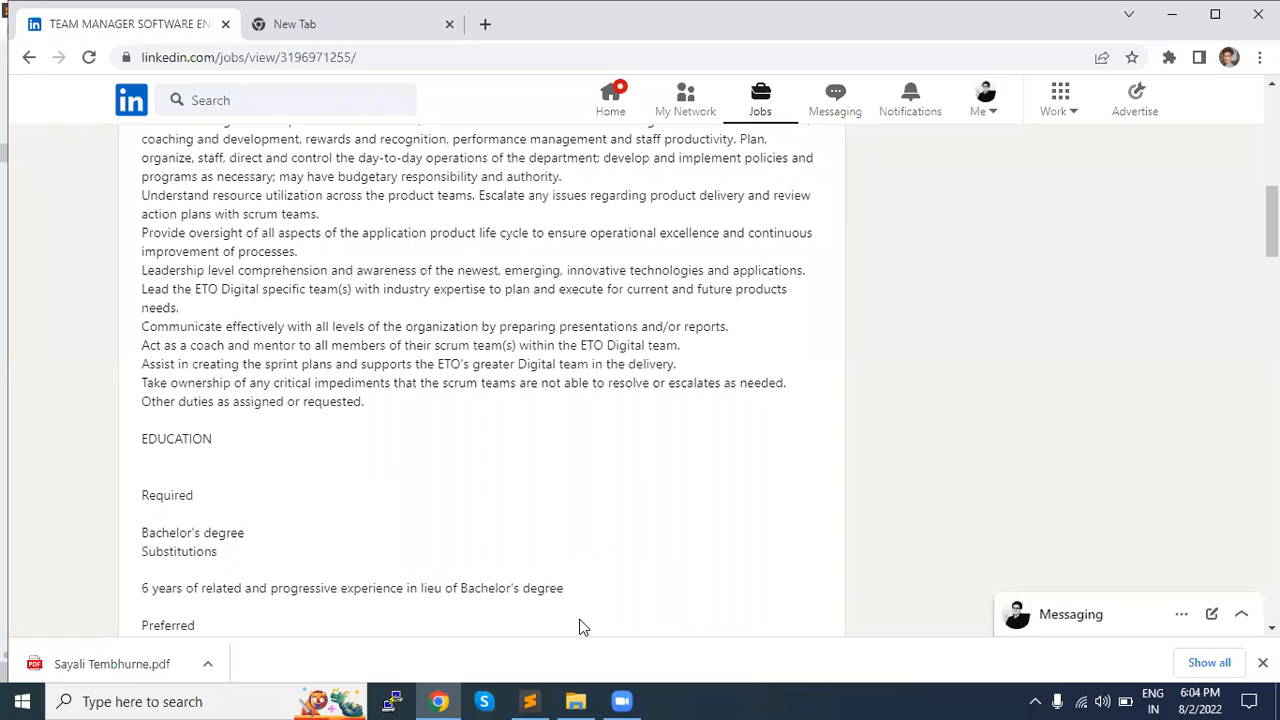
mouse_move(542, 698)
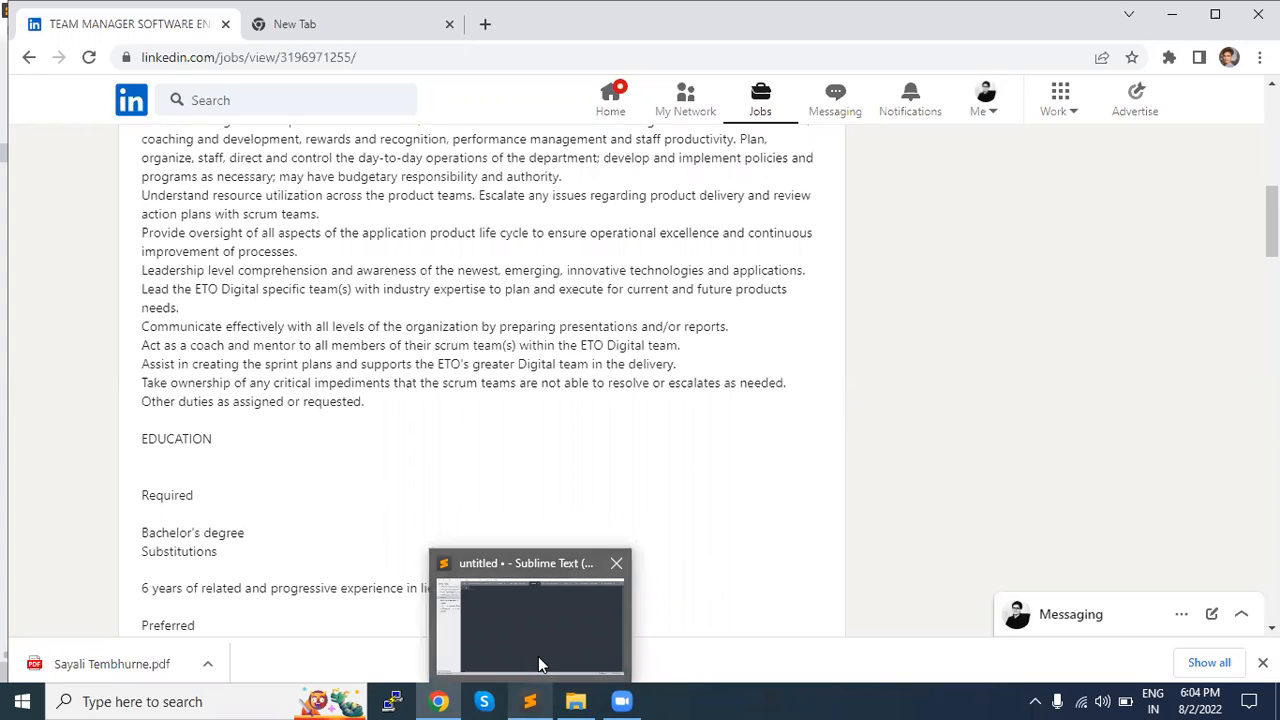
click(538, 656)
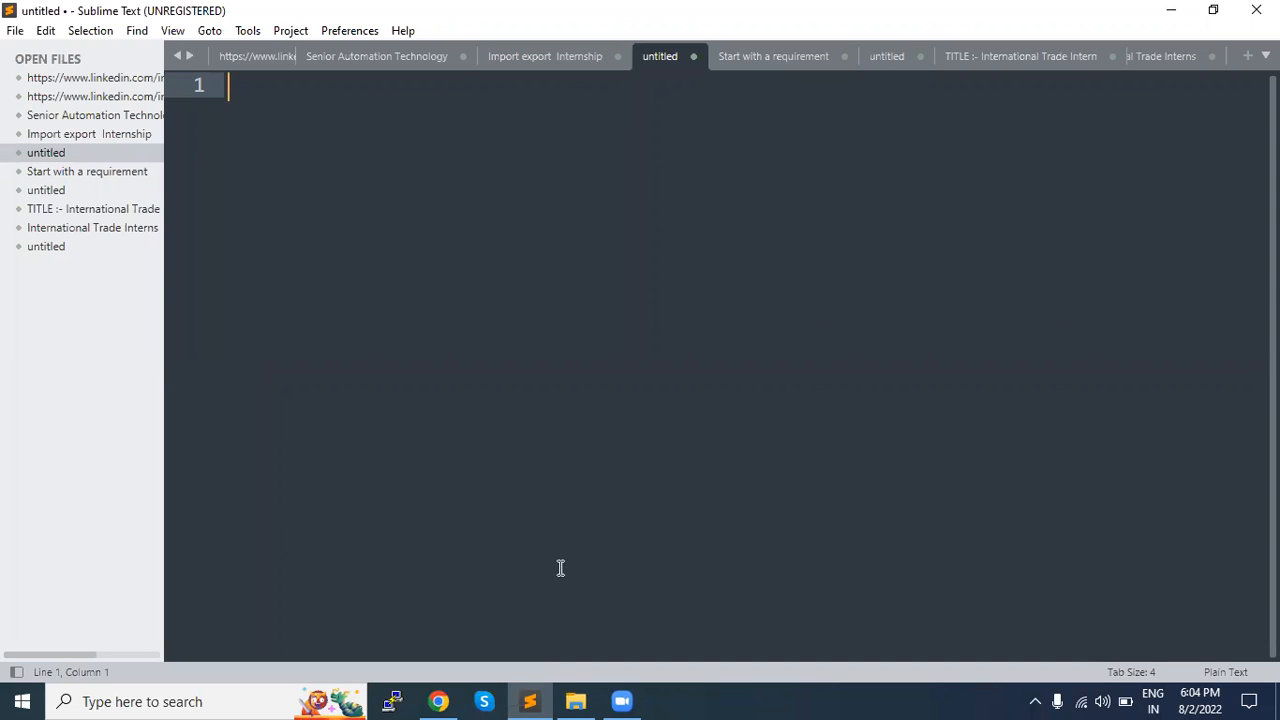
text(Swago)
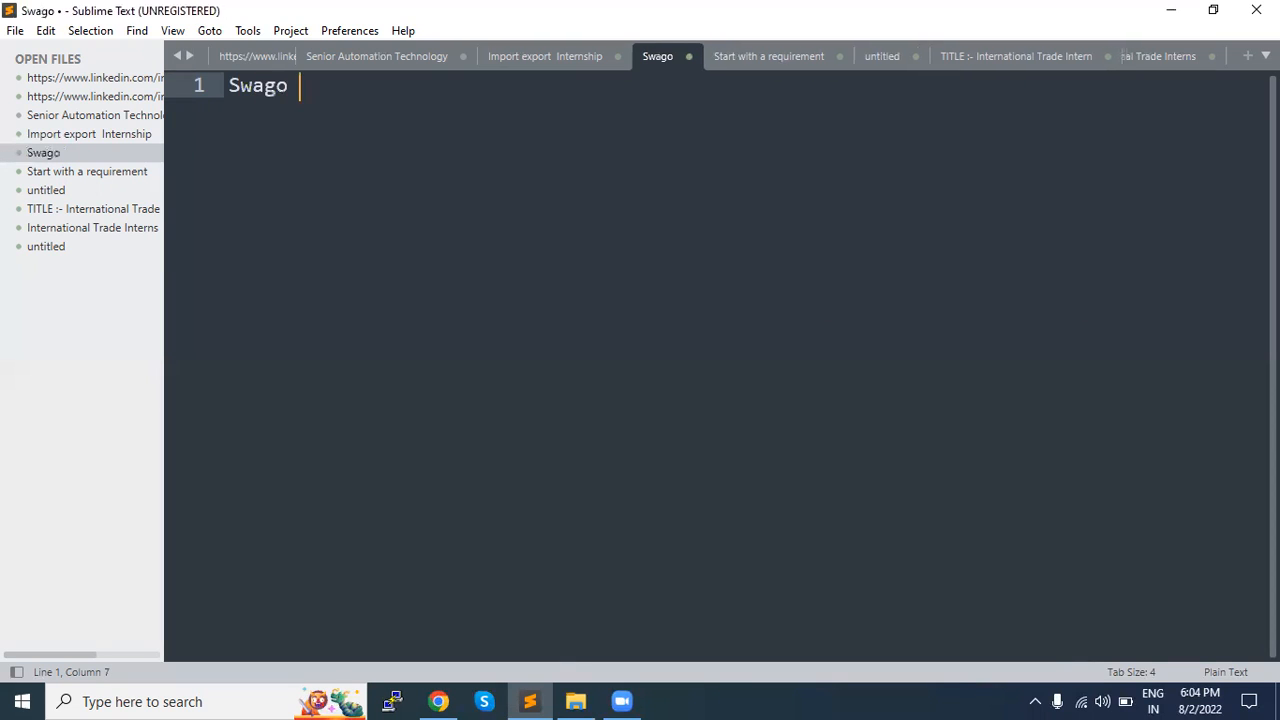
key(Return)
key(Return)
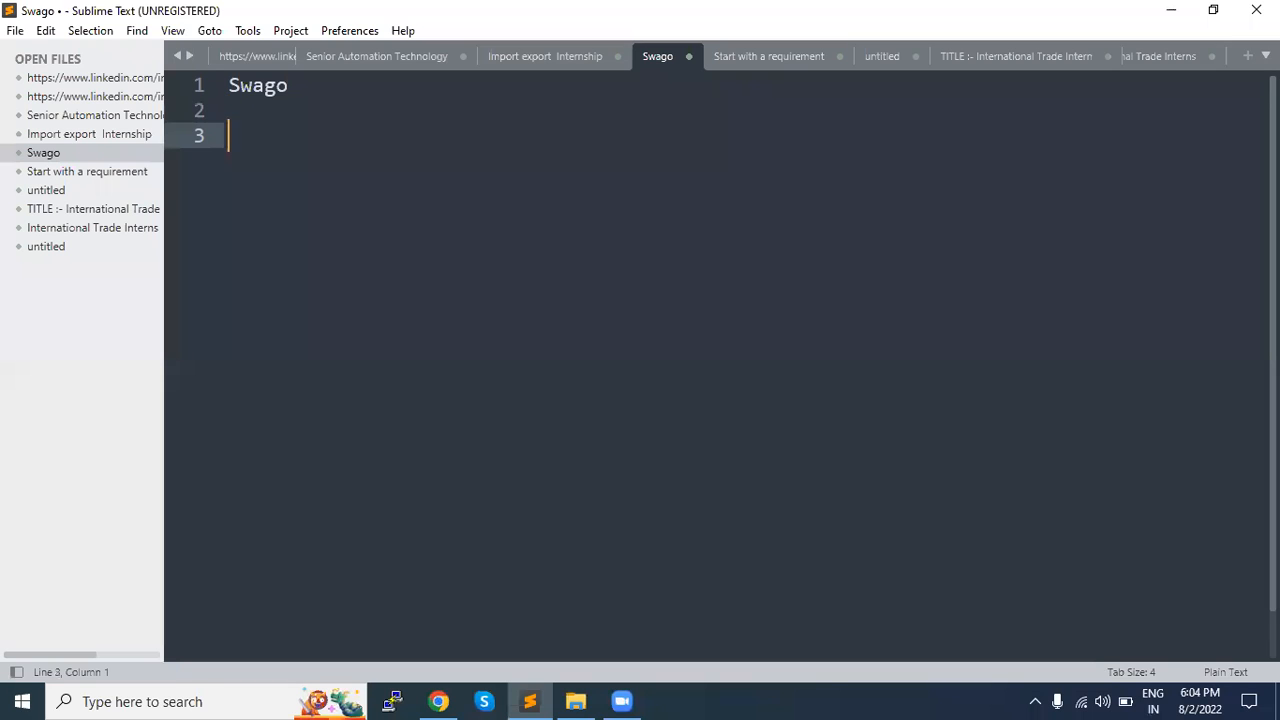
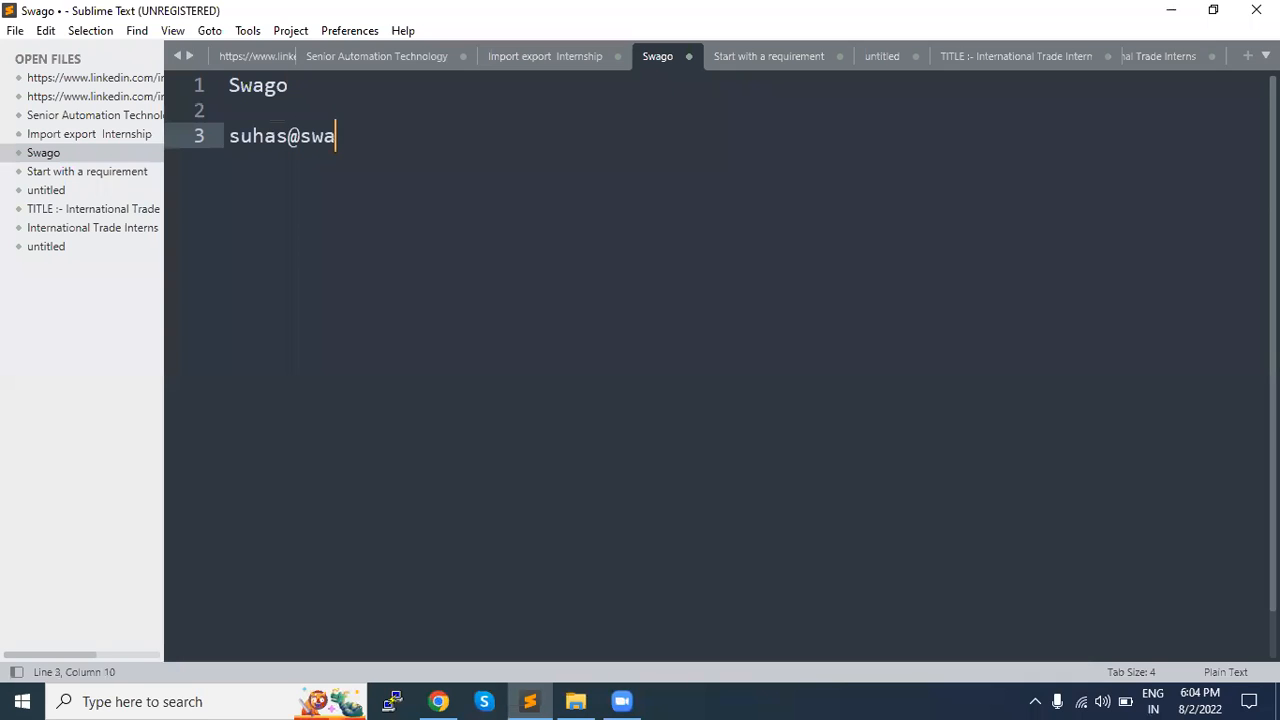
Step: Enter the sample e-mail address on the third line of the file and start a new line
key(Return)
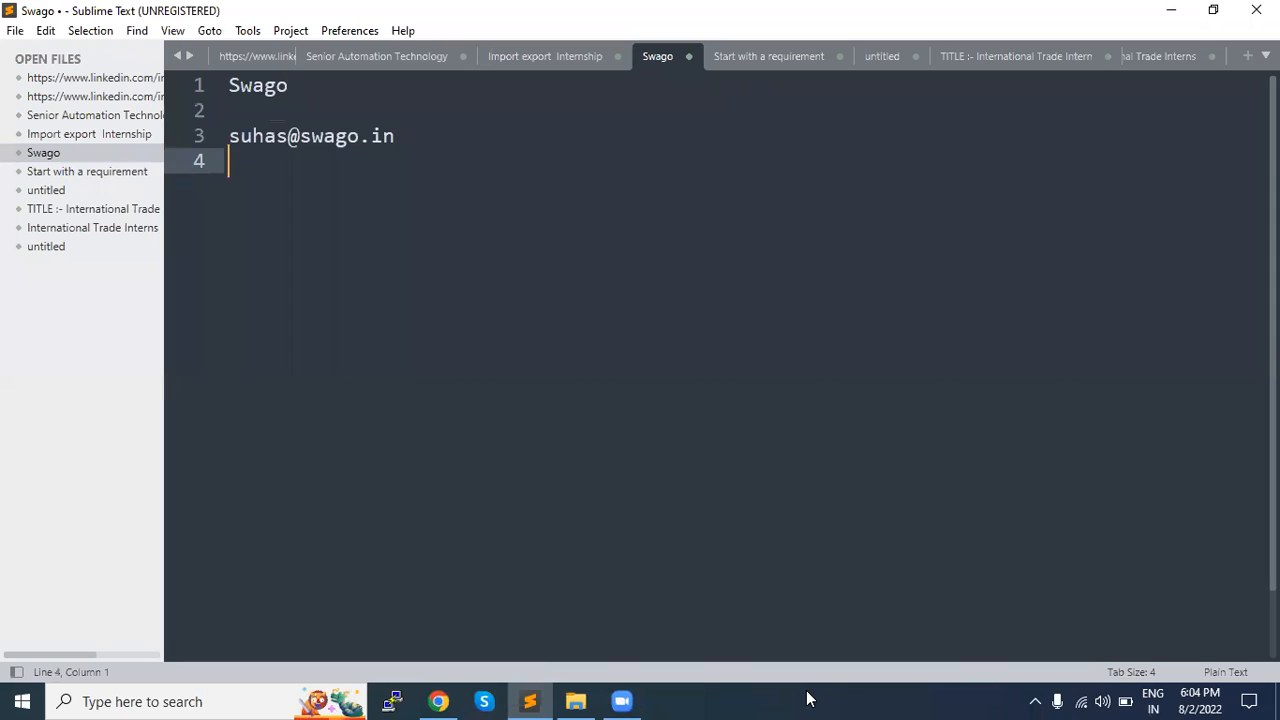
Step: Highlight the domain part of the e-mail address and add an empty line below it
click(621, 701)
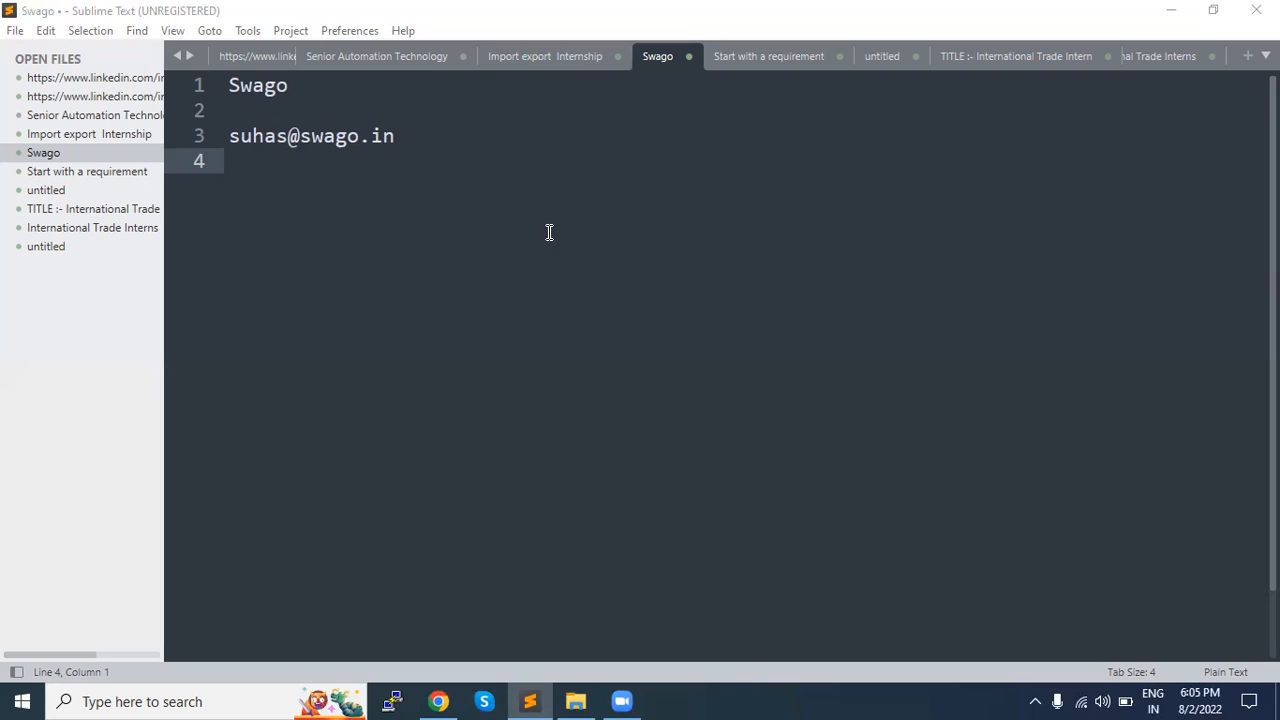
click(434, 146)
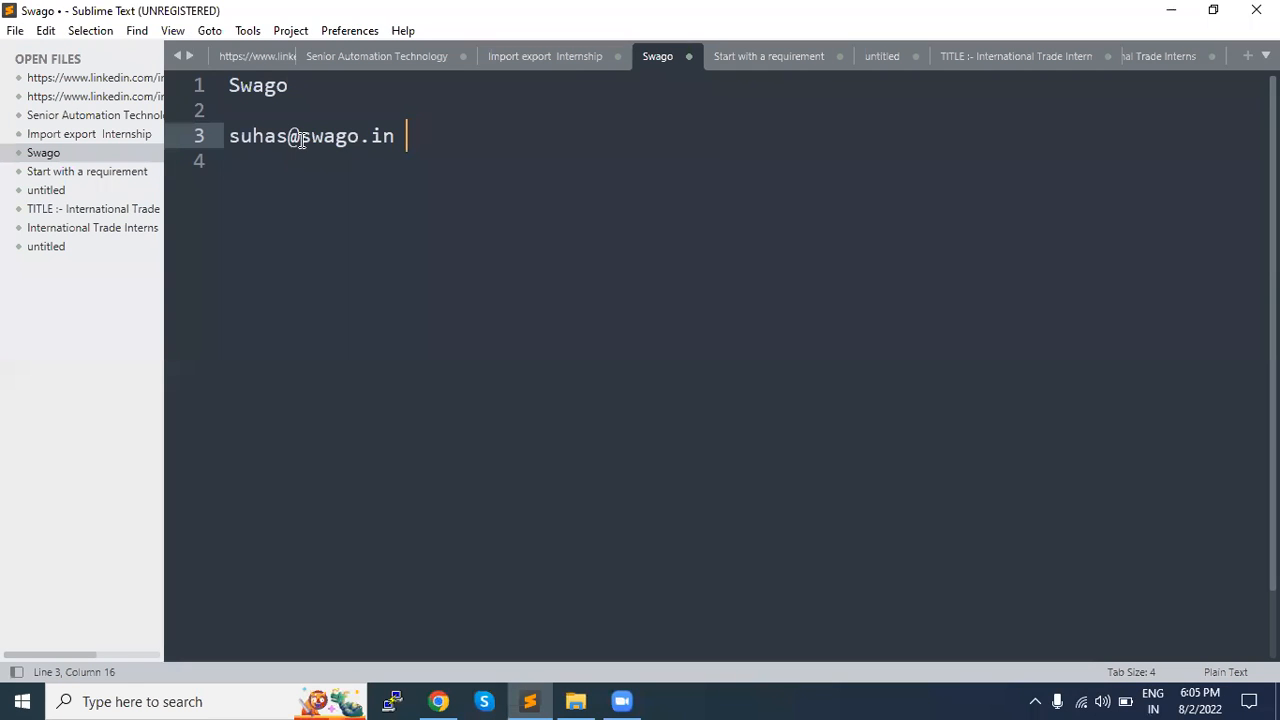
drag(301, 137, 416, 144)
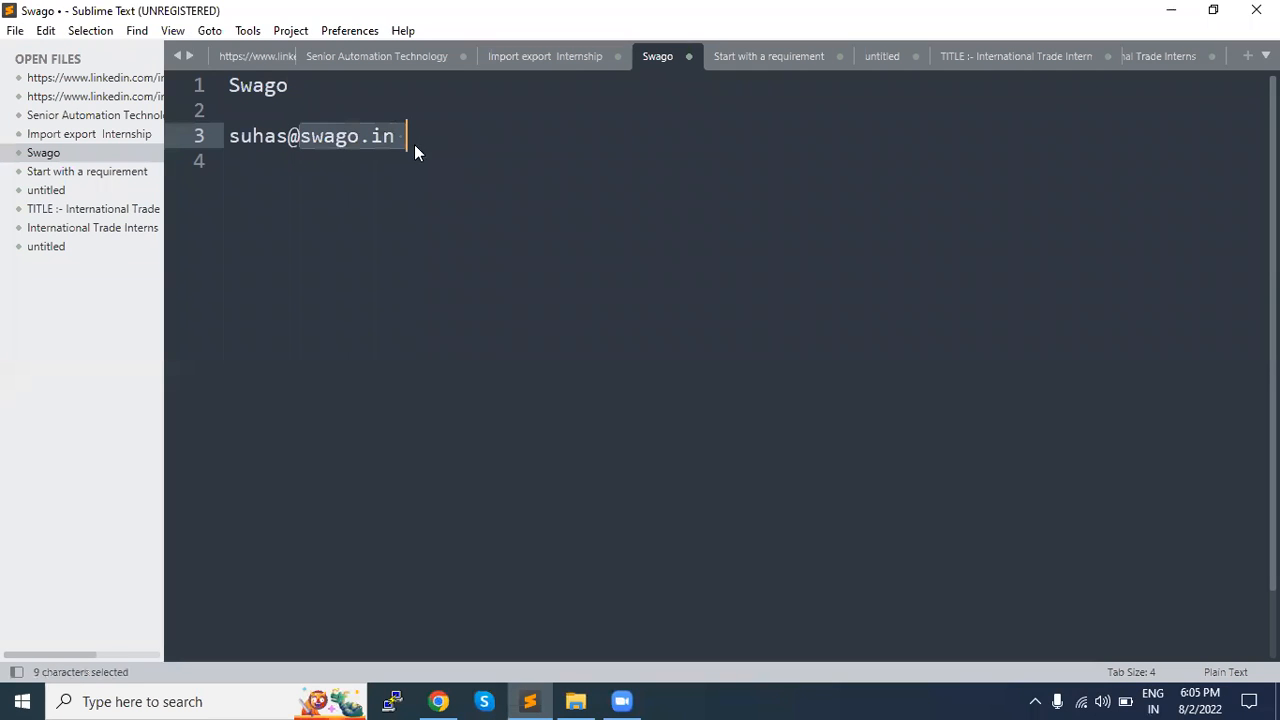
click(228, 238)
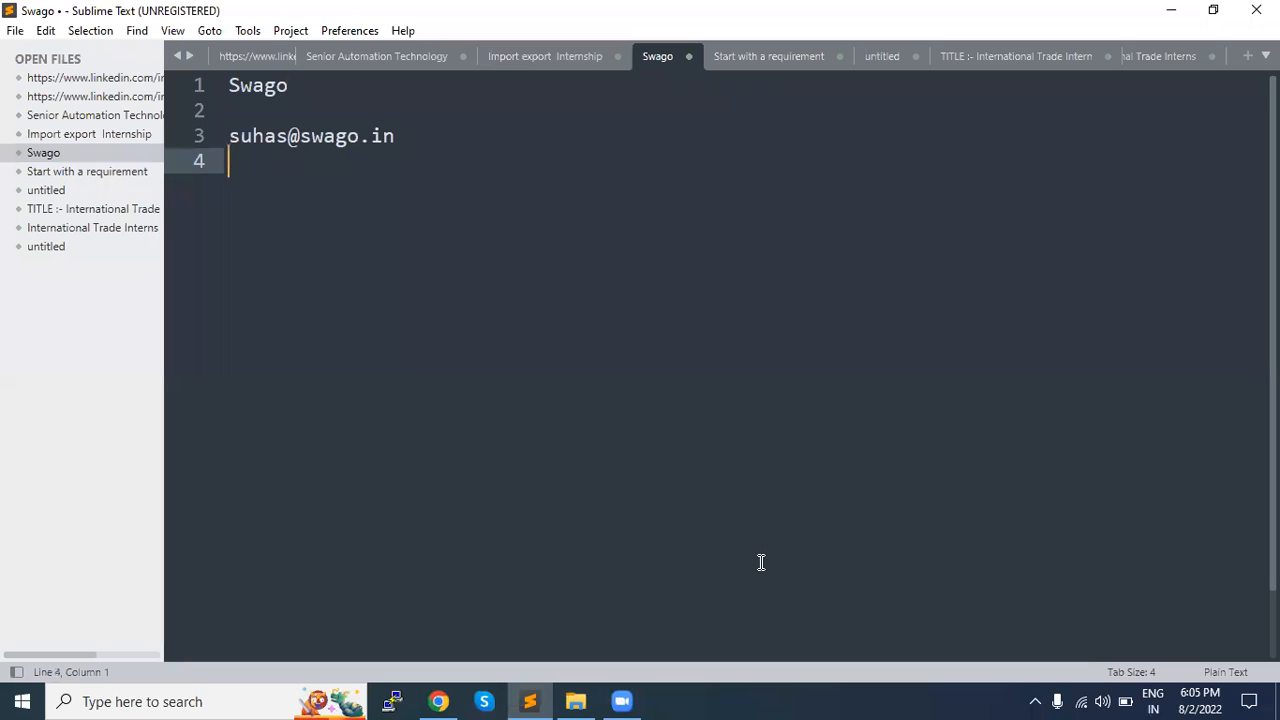
key(Return)
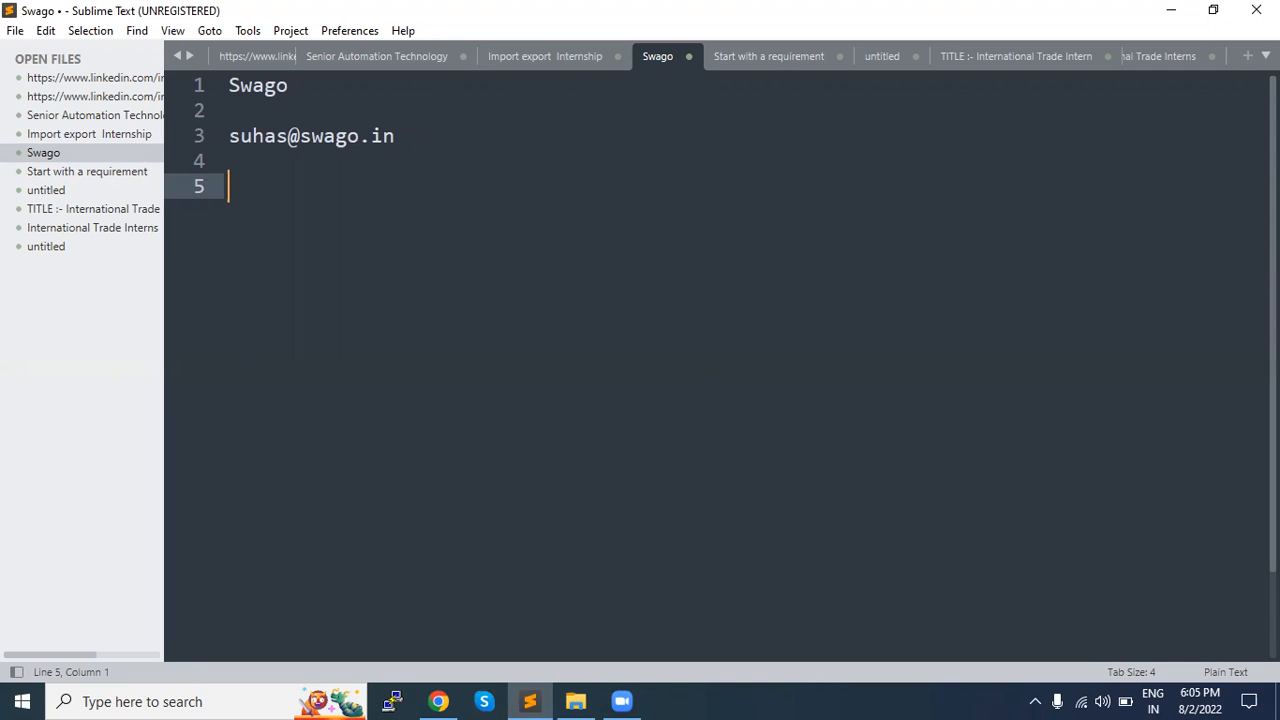
Step: Delete all the text in the file
key(ctrl+a)
key(BackSpace)
key(alt)
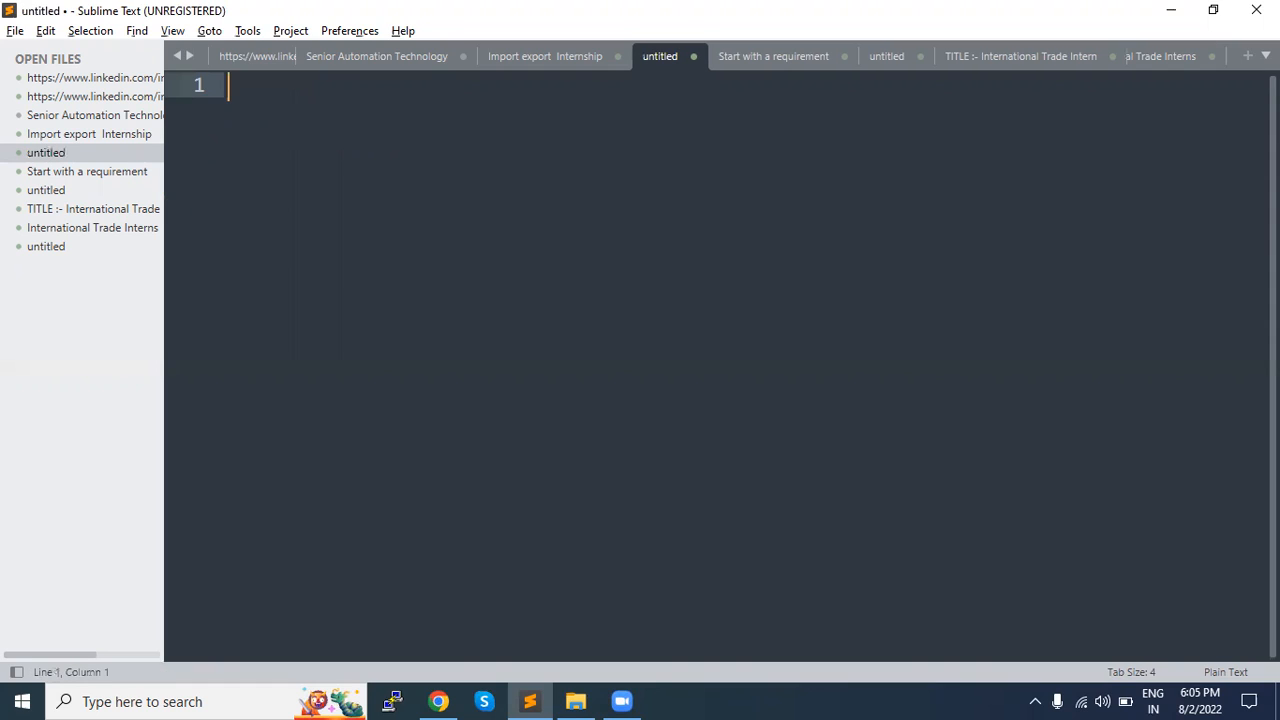
key(alt+Tab)
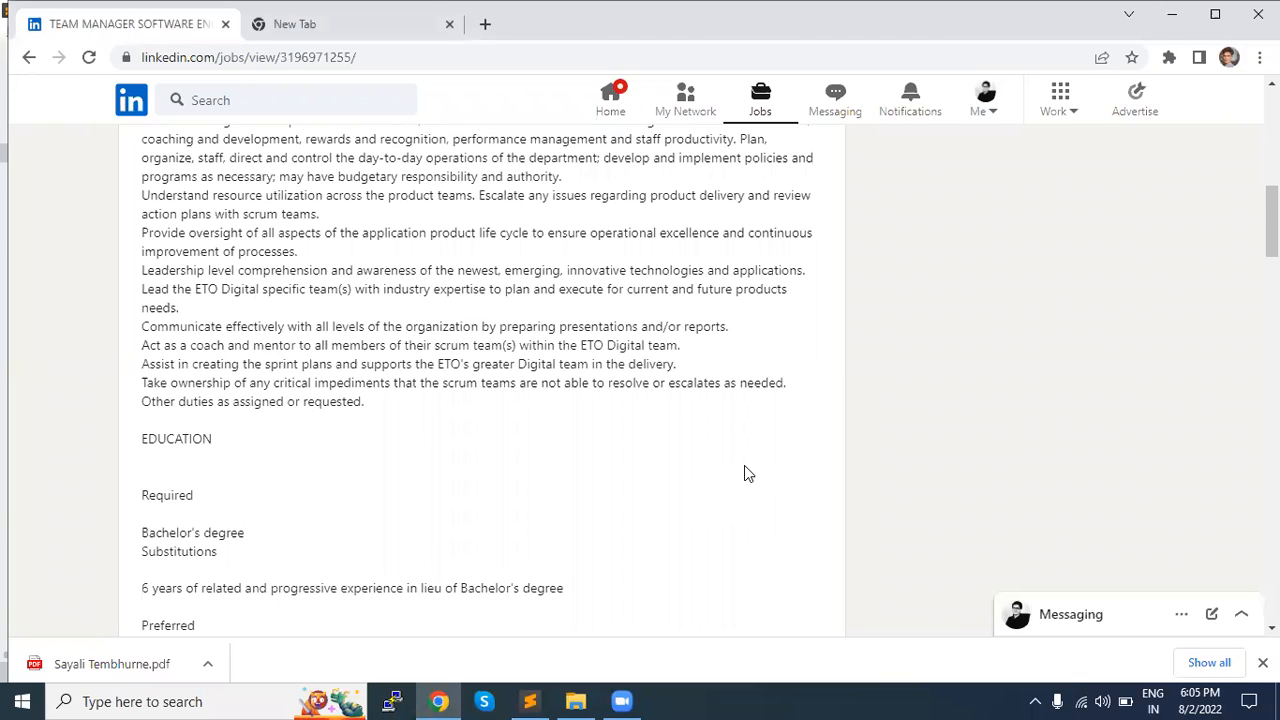
key(alt+Tab)
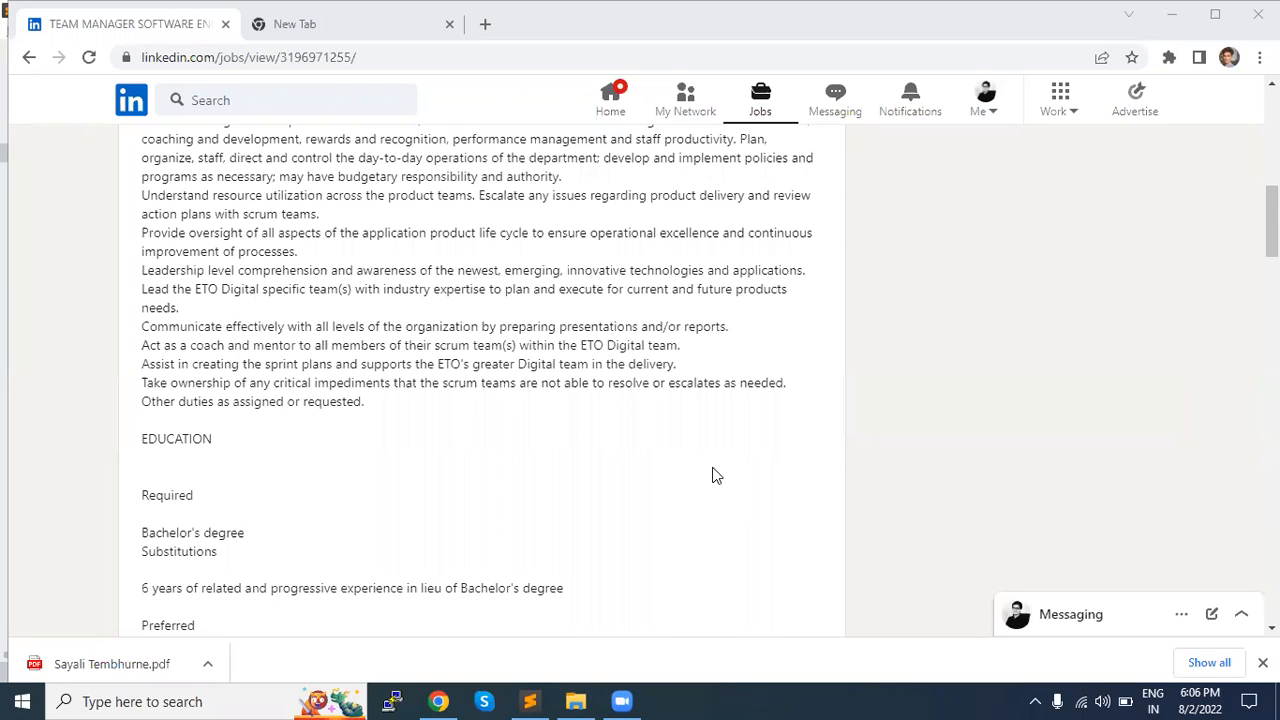
key(alt+Tab)
key(Tab)
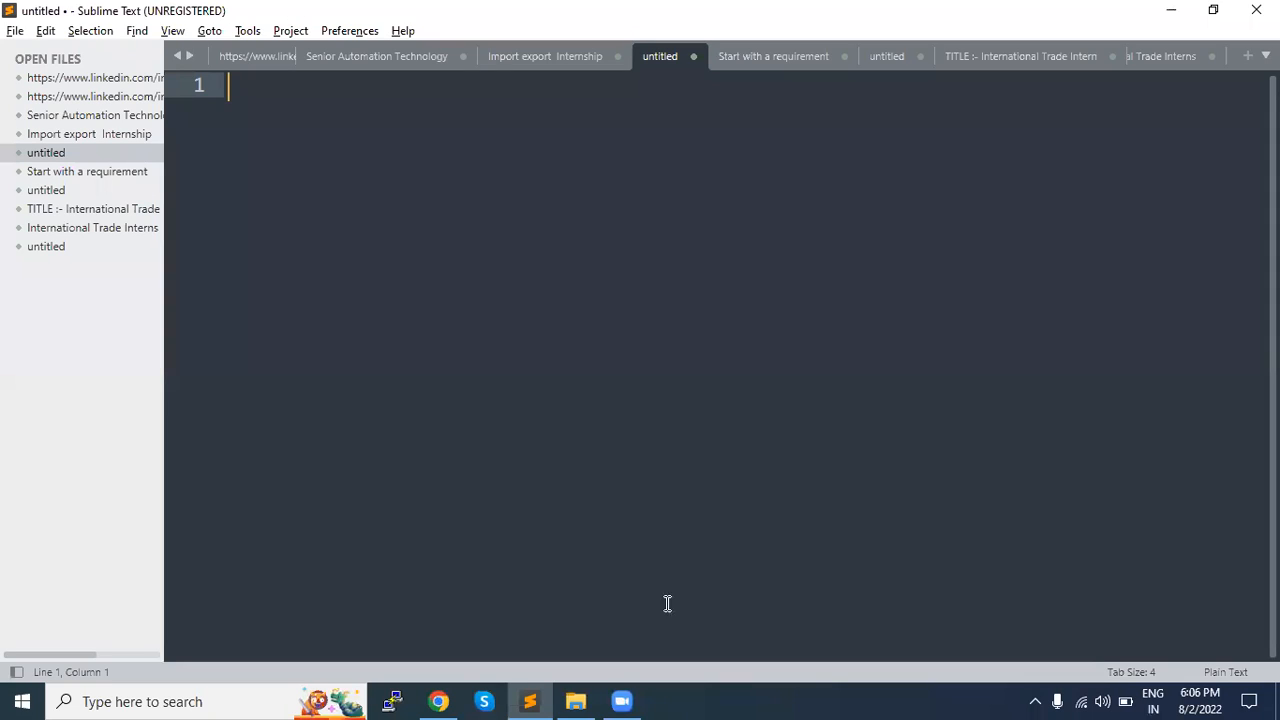
Step: Open the newest résumé PDF from the Downloads folder and review its education, certification and competency sections
click(580, 700)
click(240, 188)
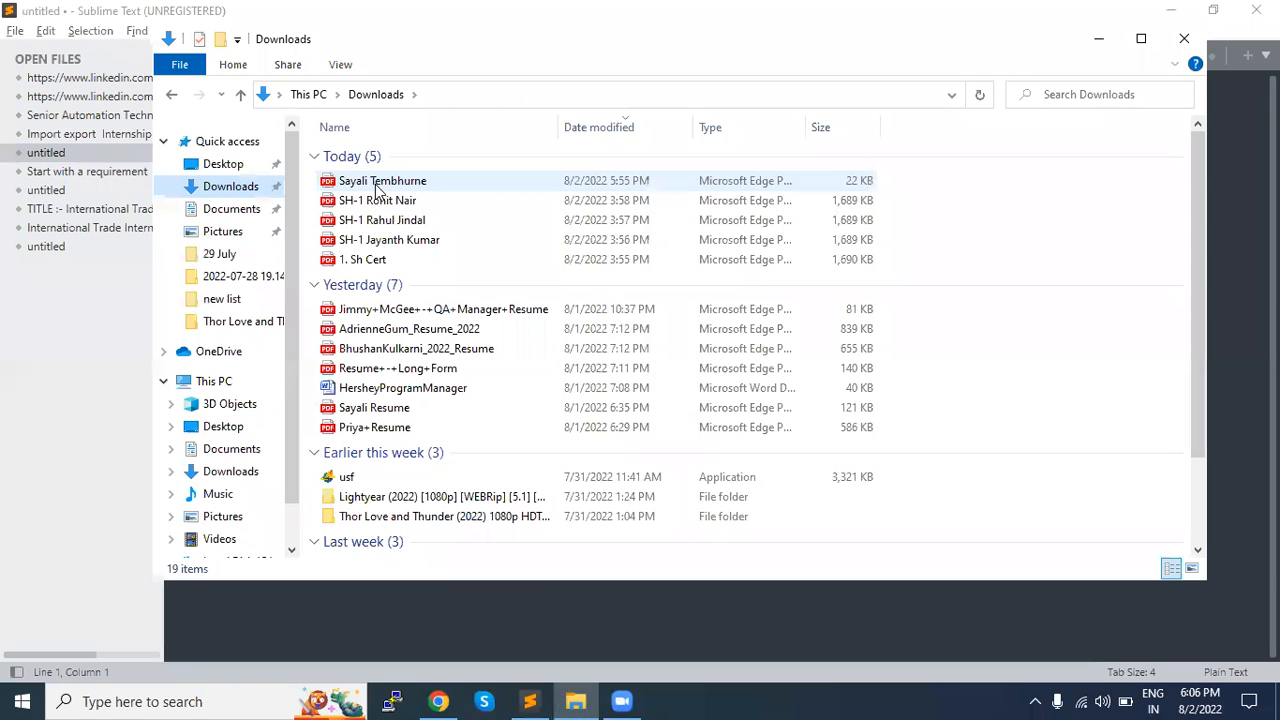
click(380, 185)
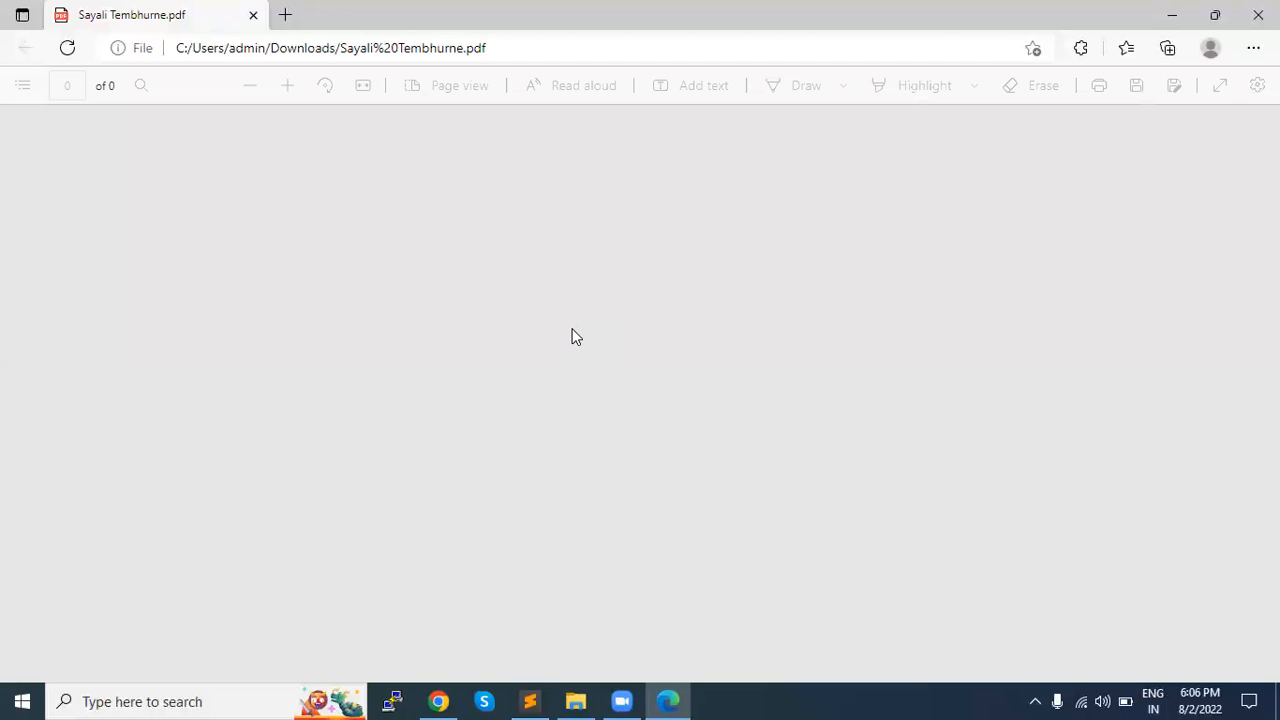
scroll(585, 380, down, 1)
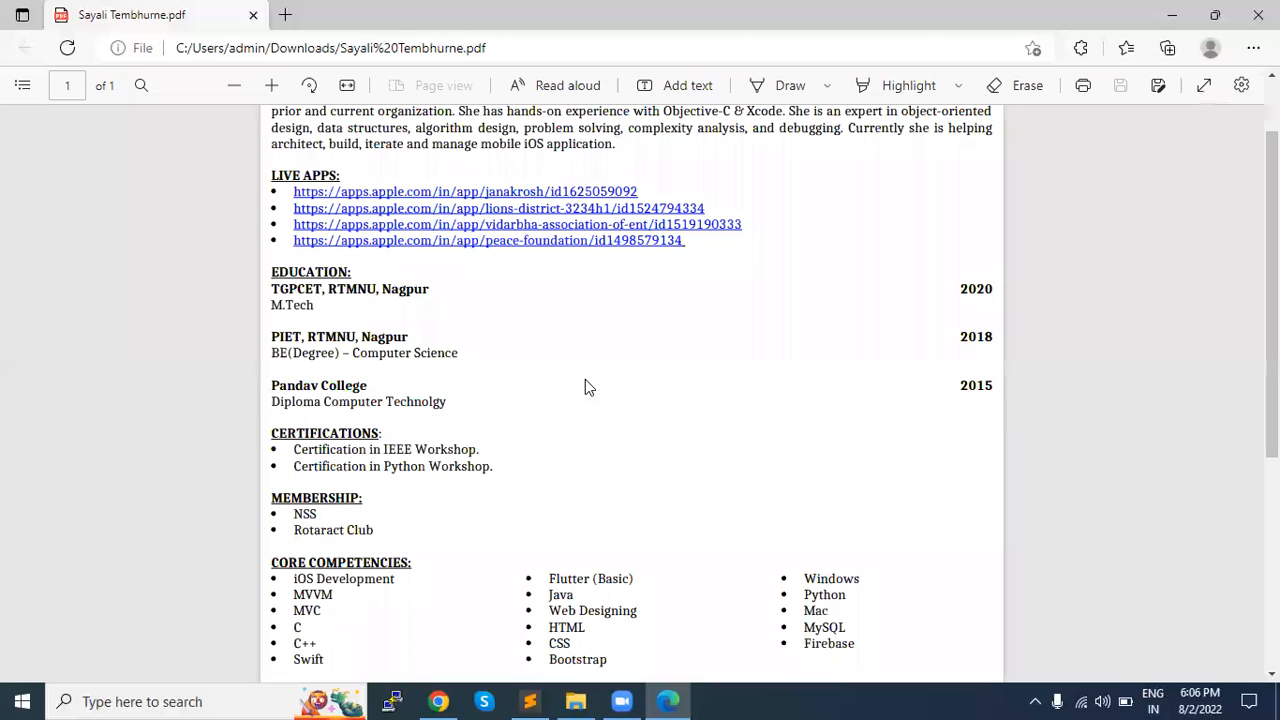
scroll(588, 389, up, 1)
scroll(588, 389, down, 2)
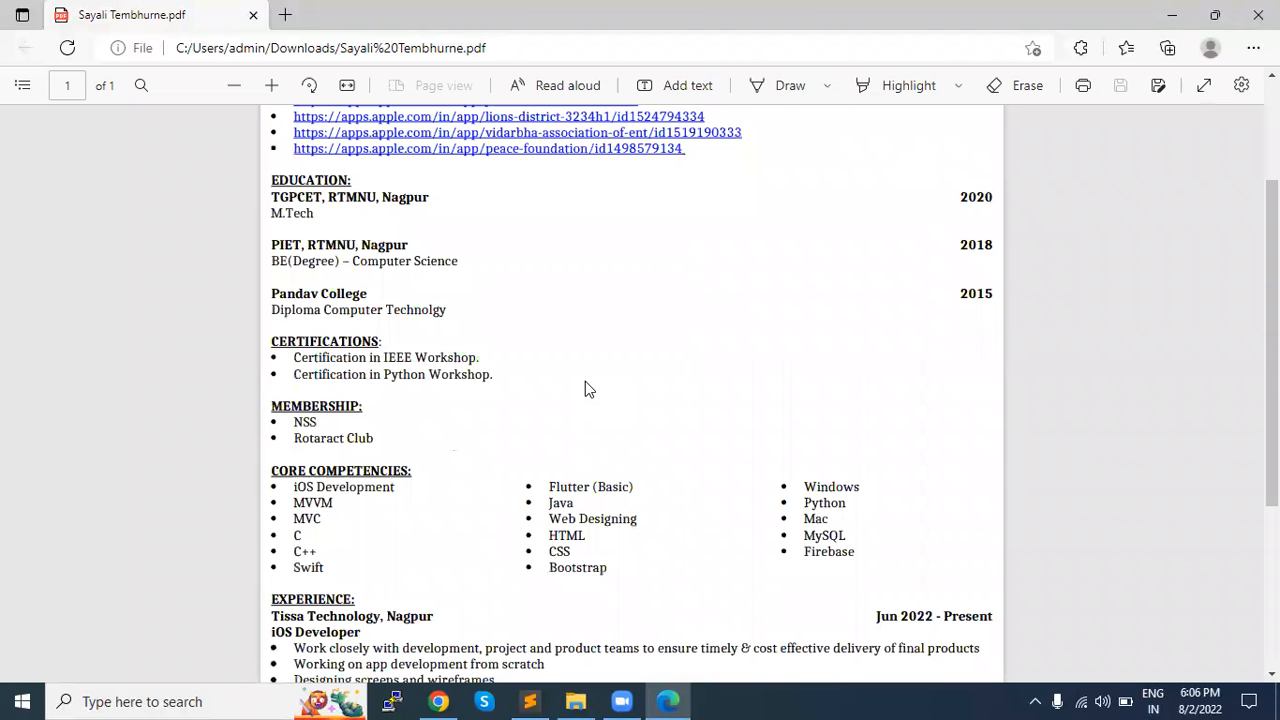
scroll(588, 389, up, 1)
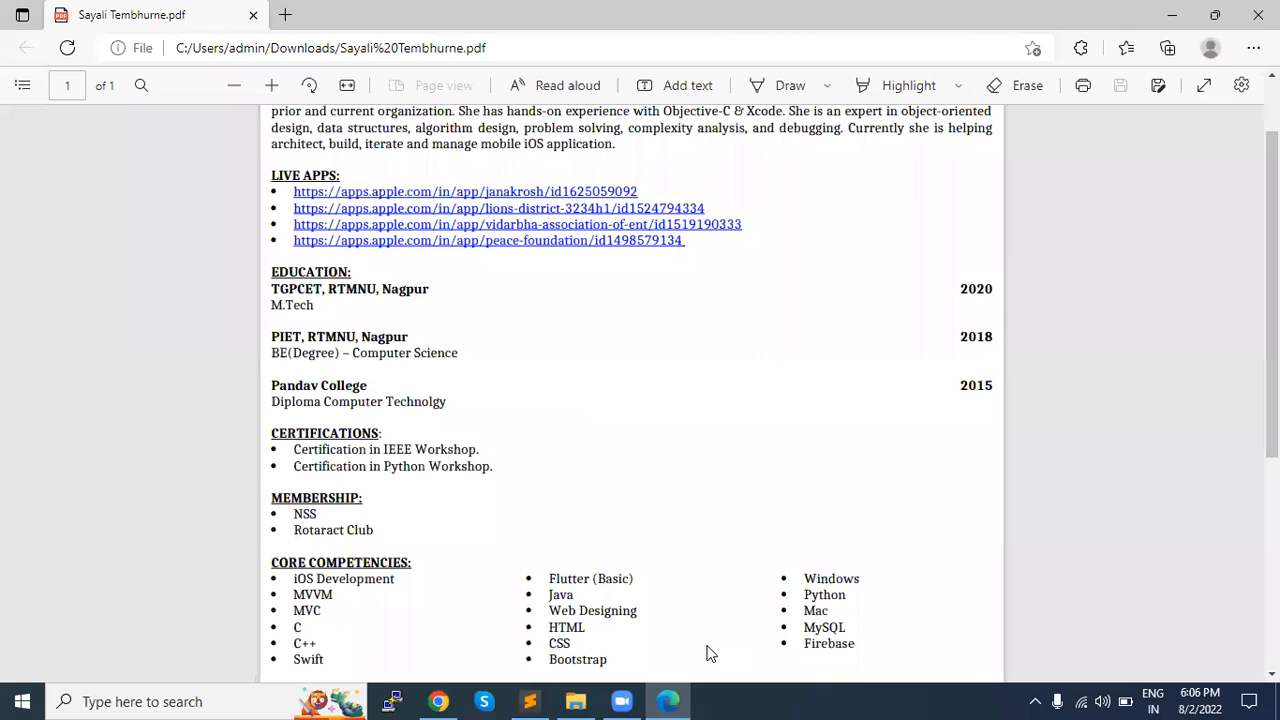
Step: Launch Microsoft Word by running winword
key(super+r)
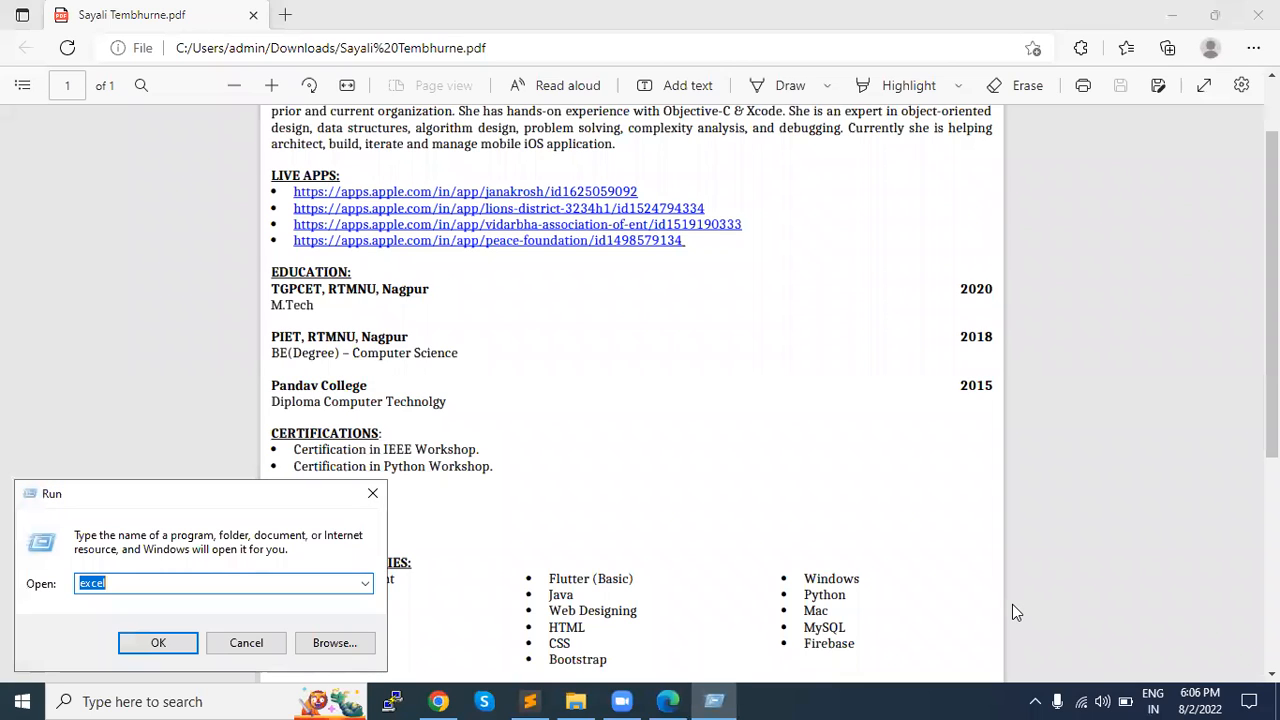
text(winw)
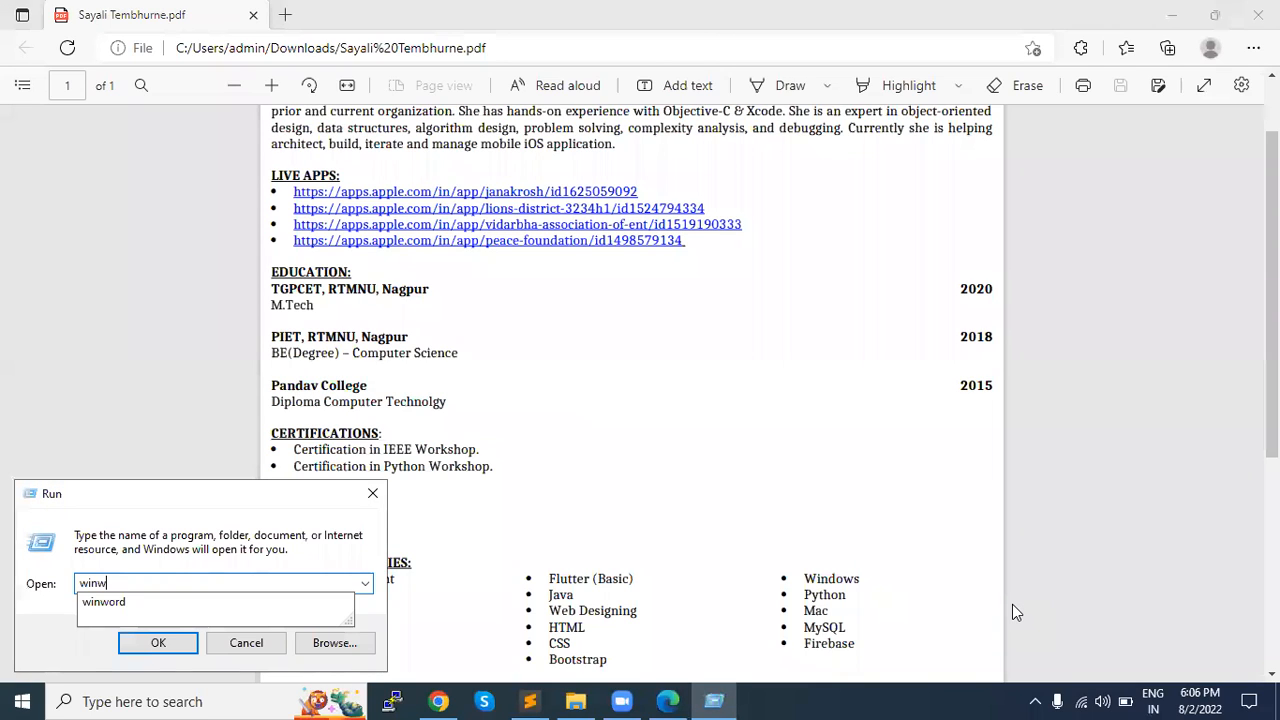
key(Return)
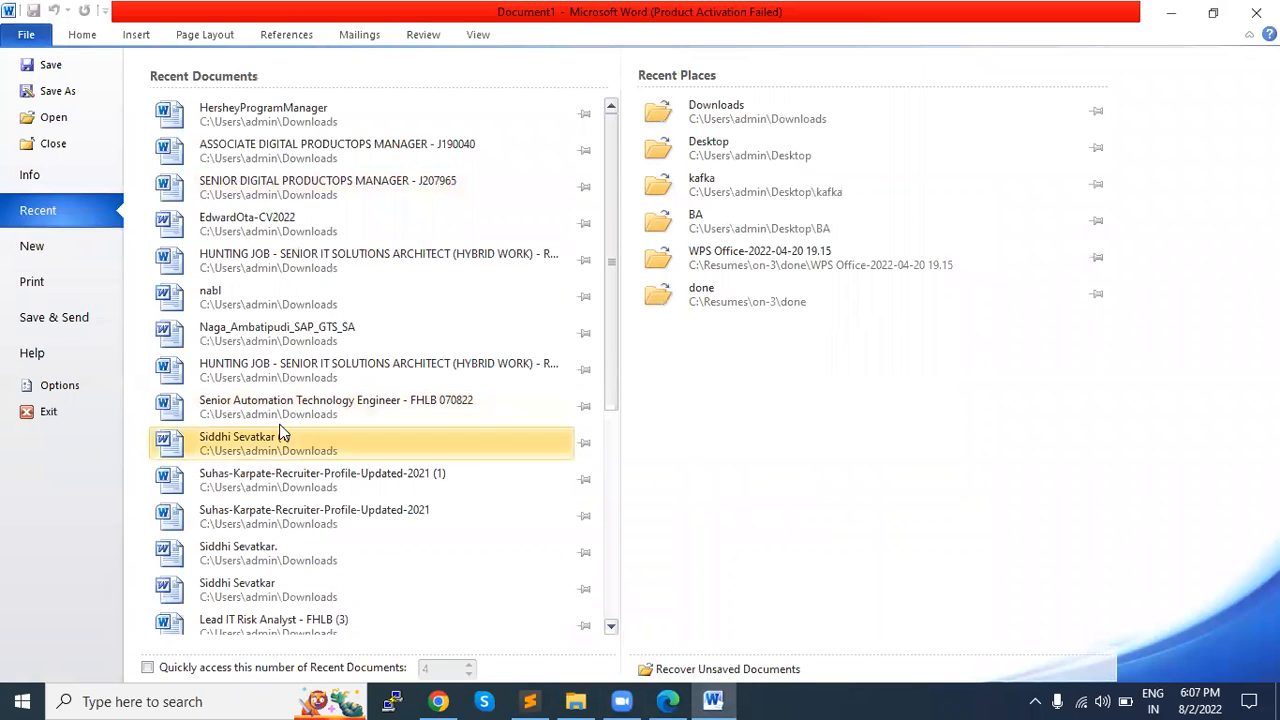
Step: Look through Word's whole list of recent documents
scroll(283, 436, down, 1)
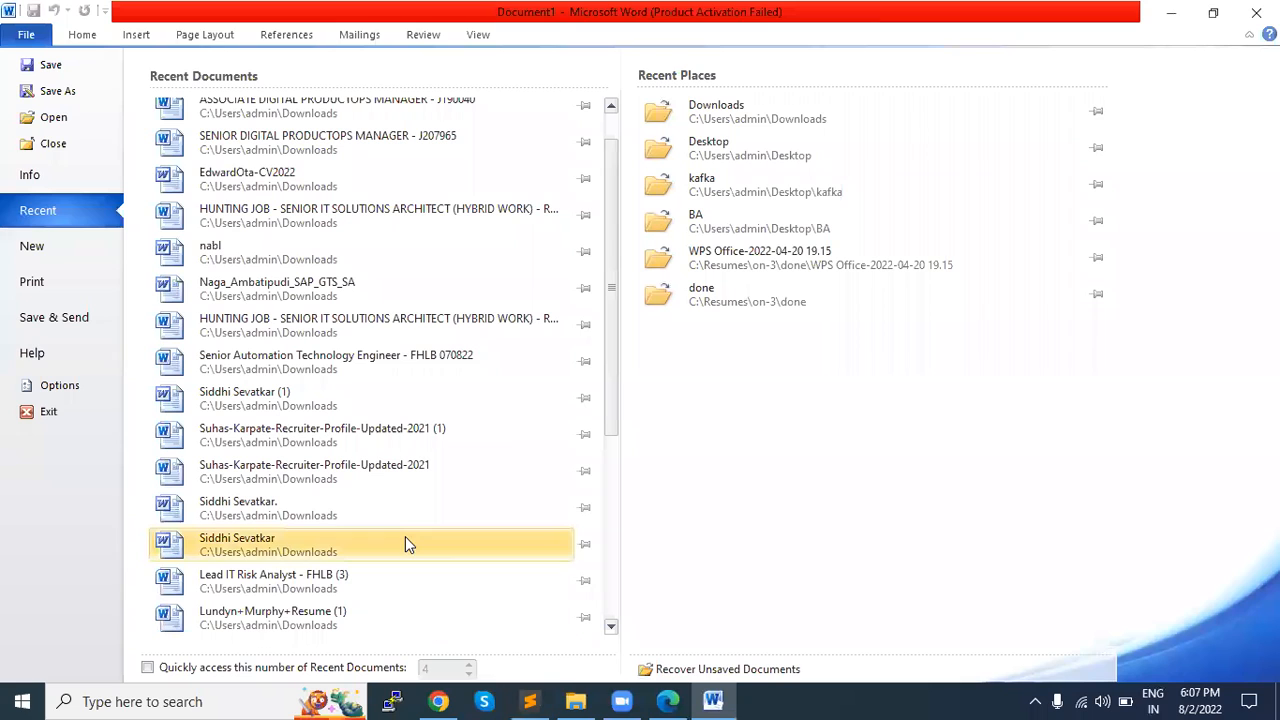
scroll(405, 540, down, 5)
scroll(405, 540, down, 2)
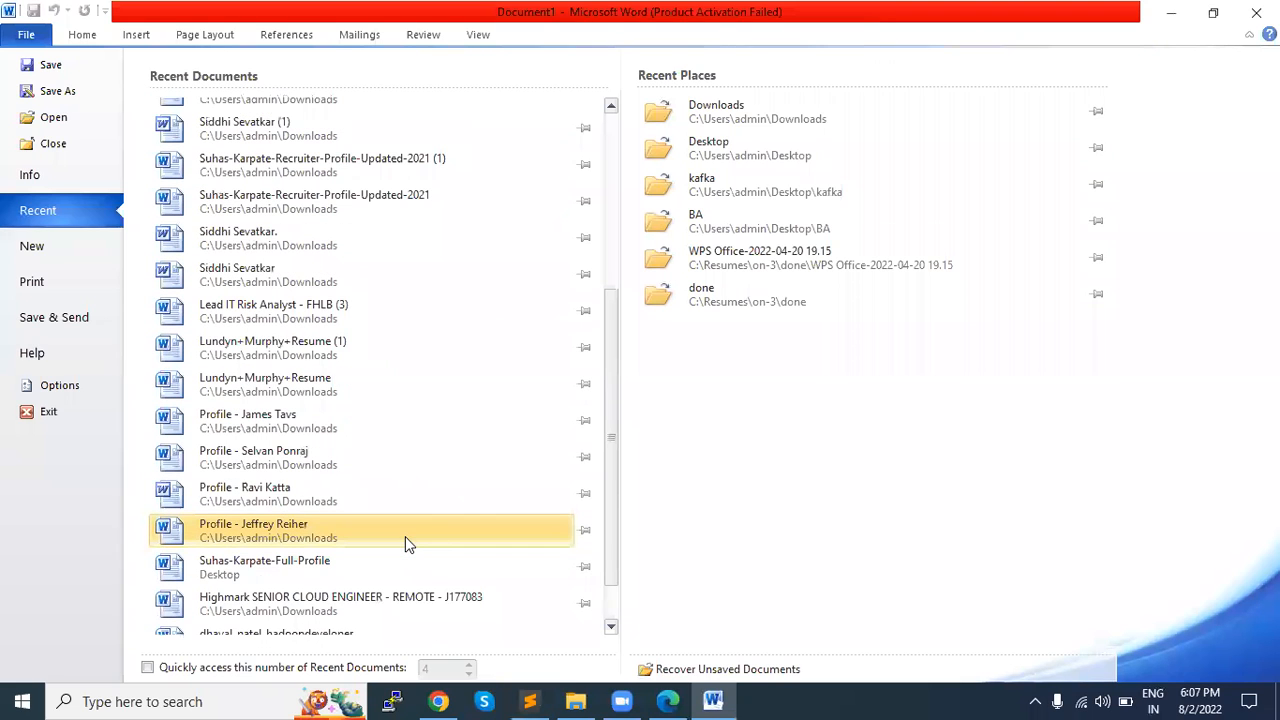
scroll(405, 540, down, 2)
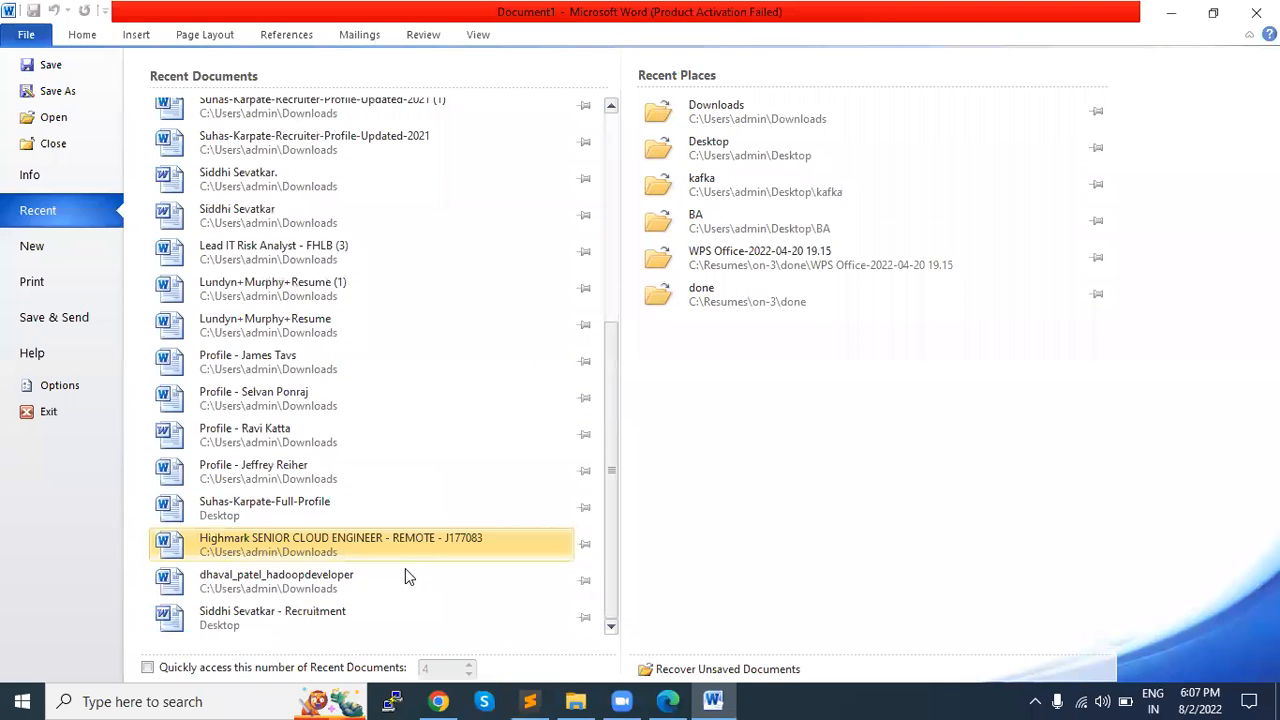
Step: Switch to File Explorer and look through the files in the Downloads and Desktop folders
click(576, 701)
scroll(372, 415, down, 1)
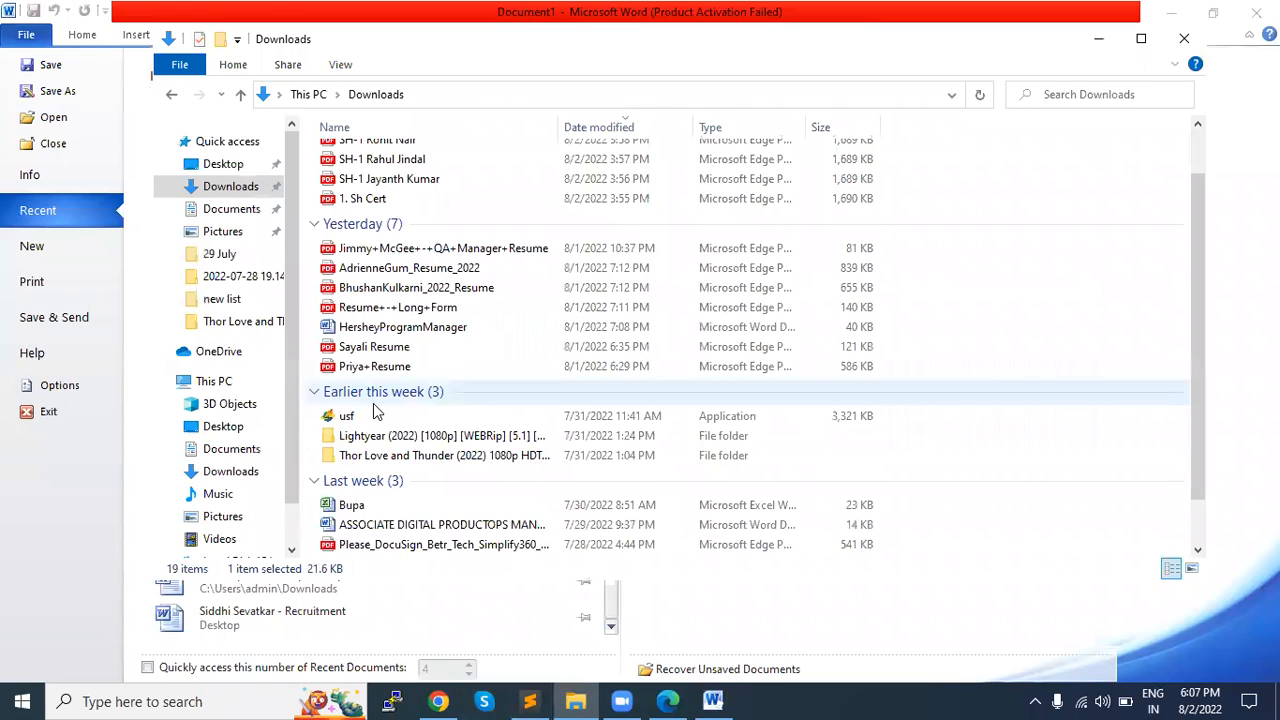
scroll(378, 436, down, 1)
scroll(376, 436, up, 2)
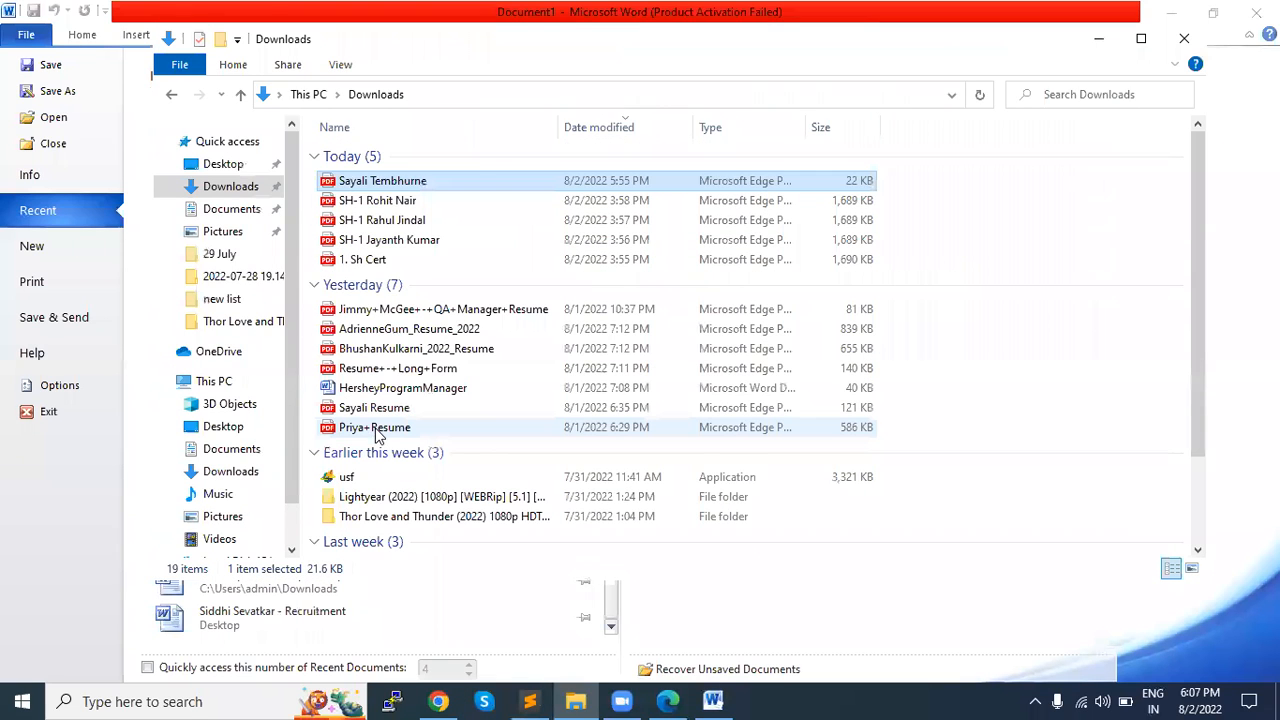
click(223, 170)
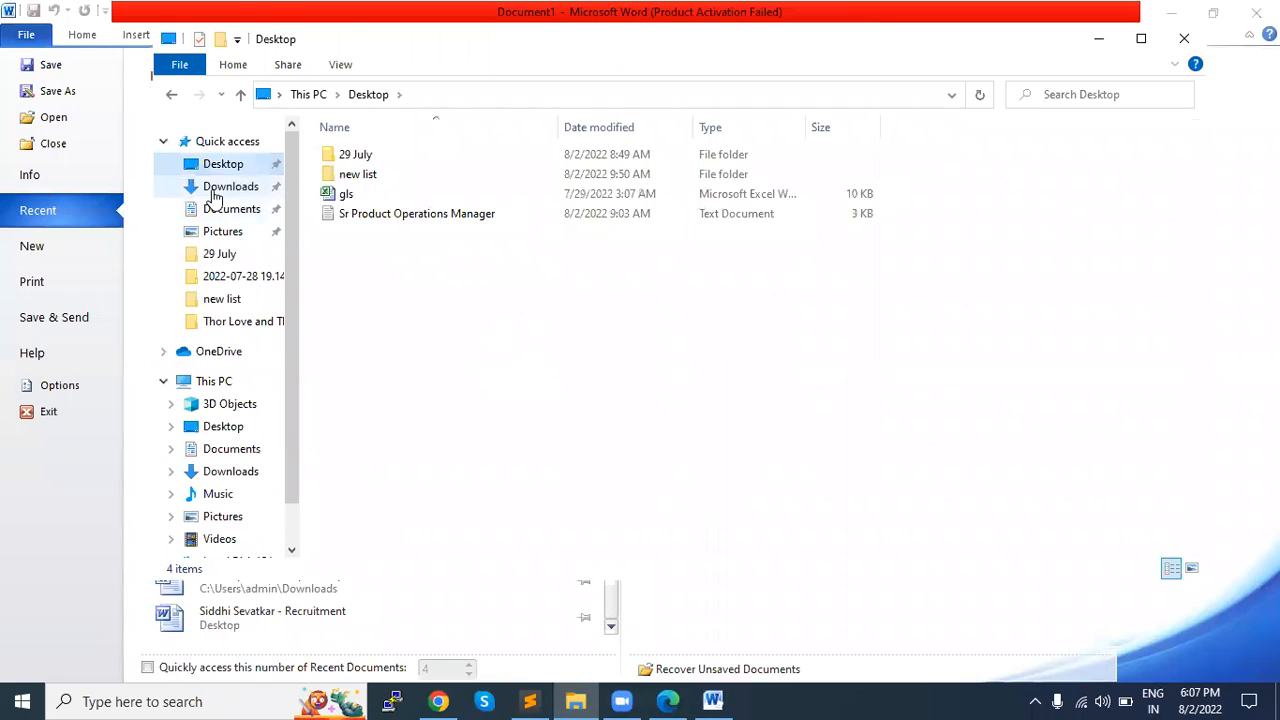
Step: Browse the résumé files in the Documents folder and return to the Desktop folder
scroll(260, 489, down, 1)
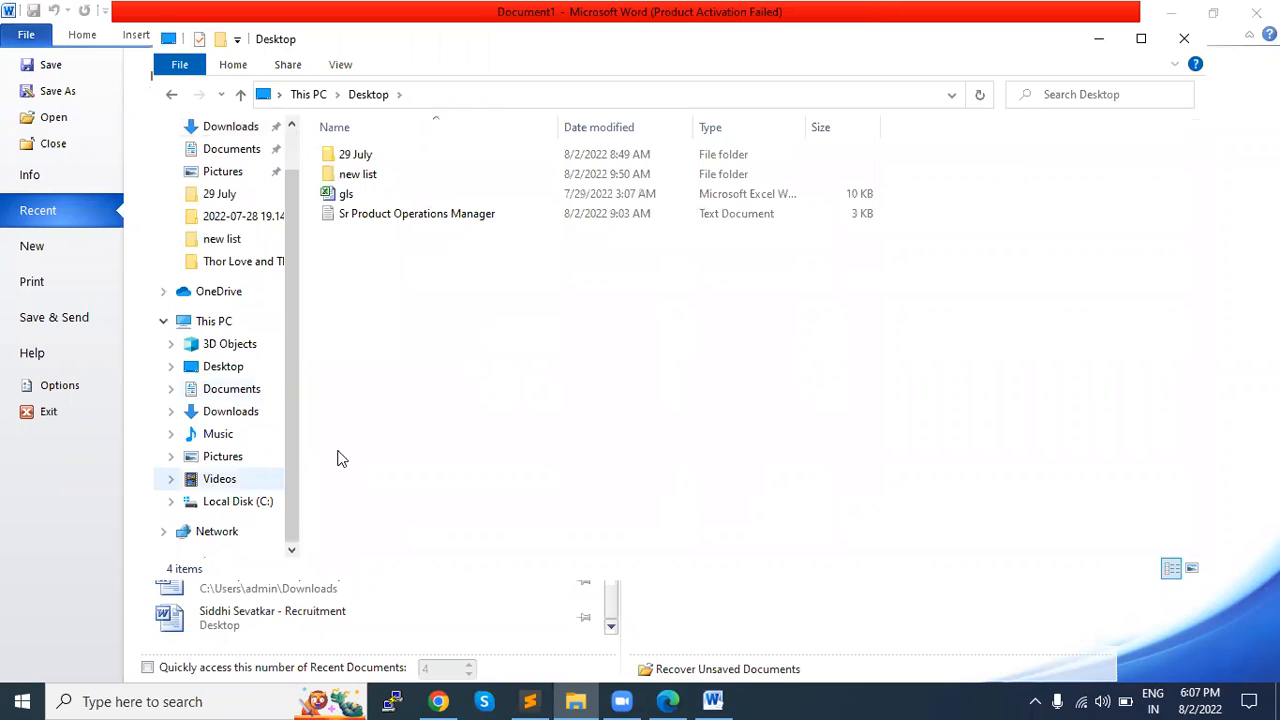
click(232, 396)
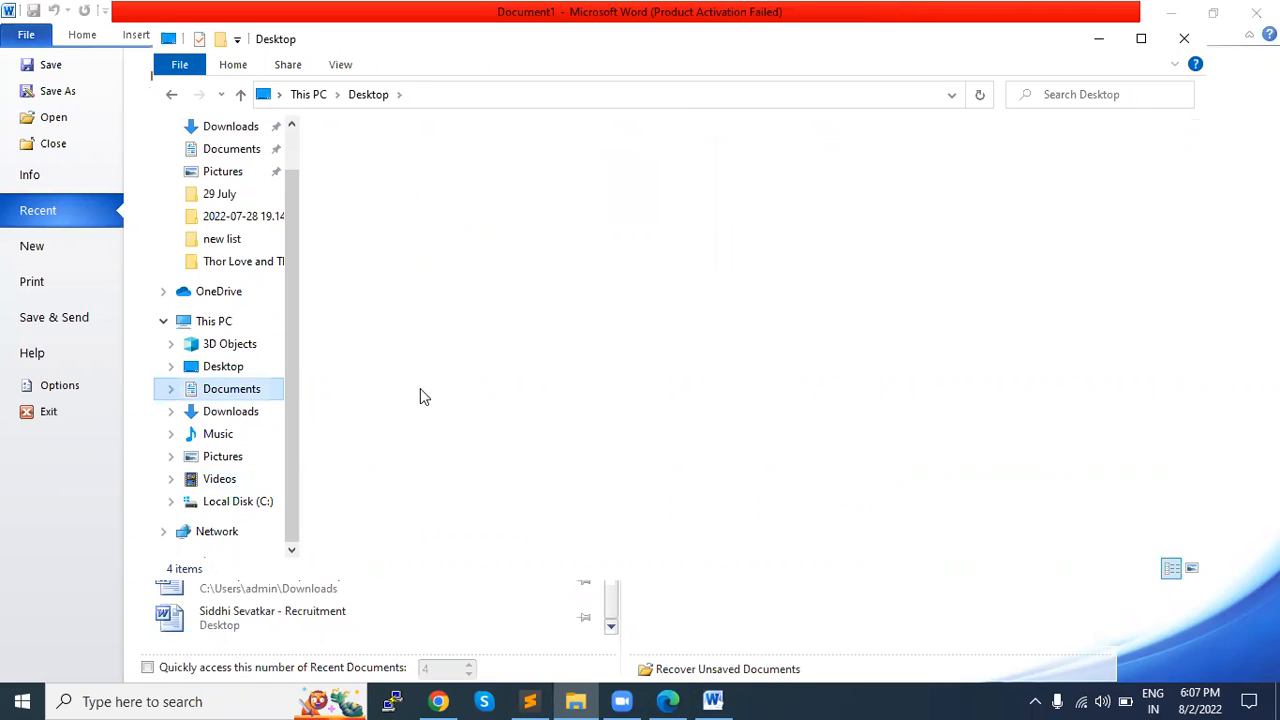
scroll(421, 395, down, 7)
scroll(421, 395, down, 9)
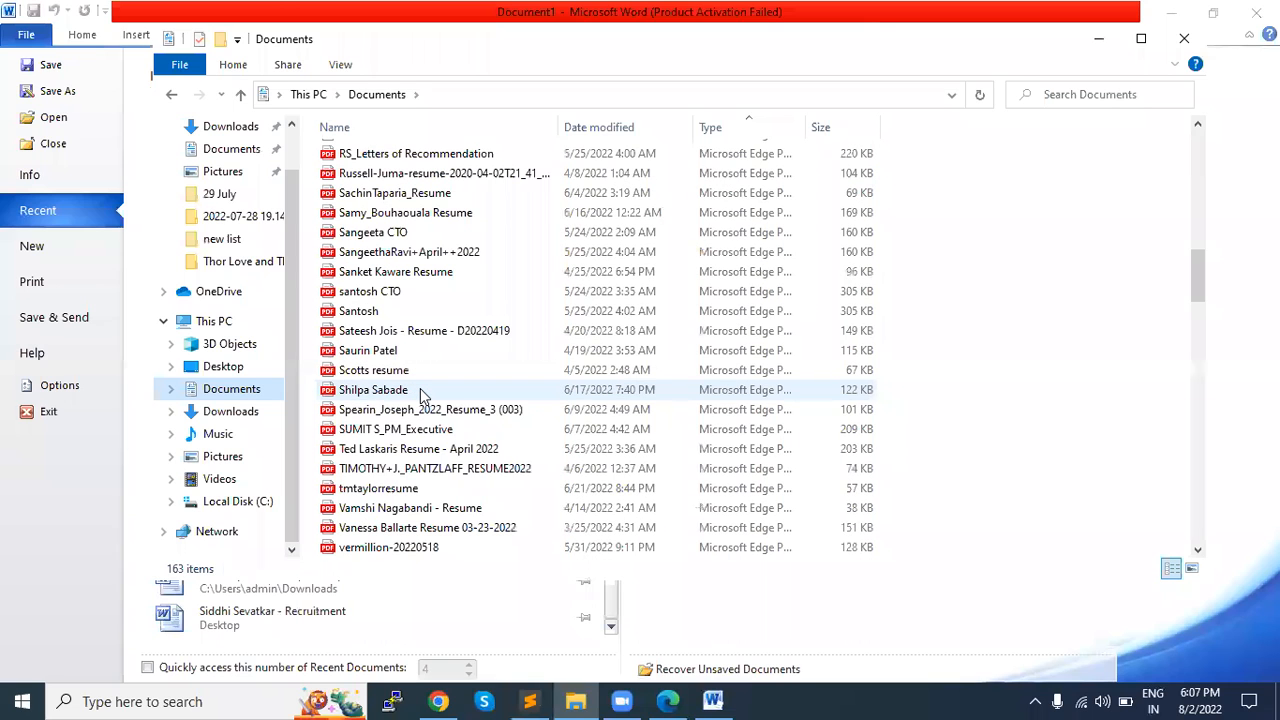
scroll(420, 392, down, 4)
scroll(420, 388, down, 1)
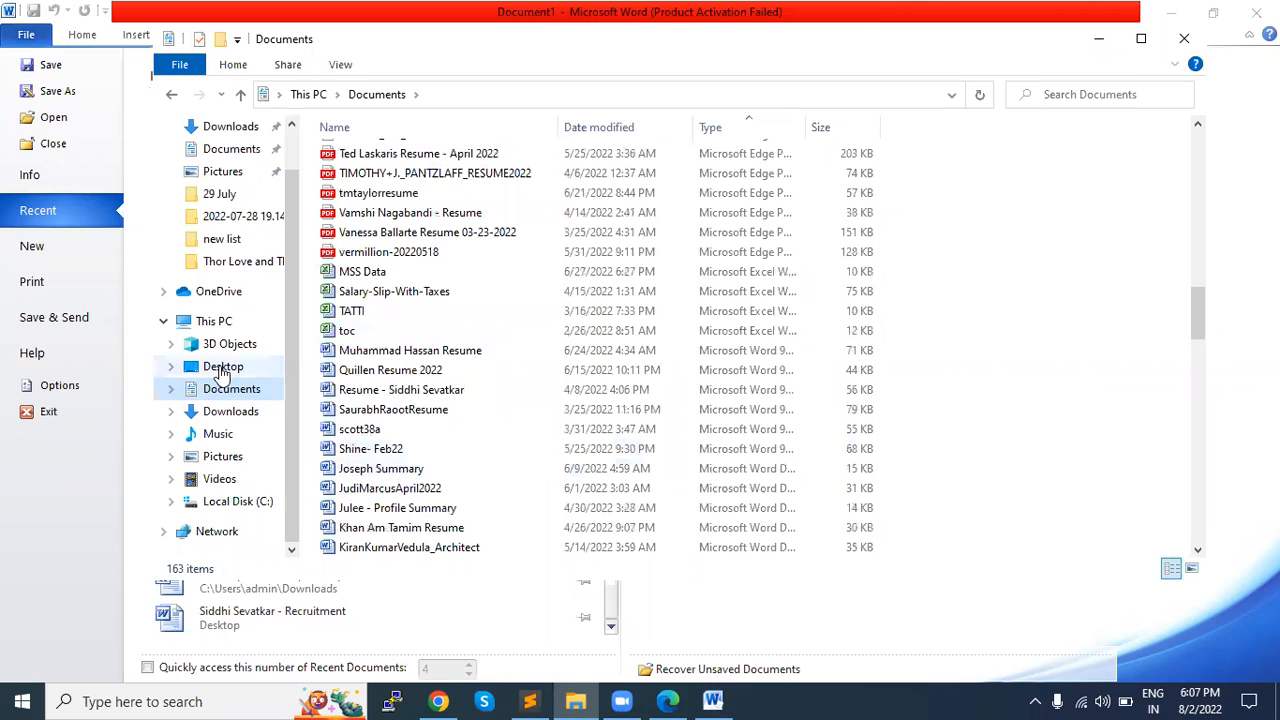
scroll(222, 372, up, 1)
click(212, 164)
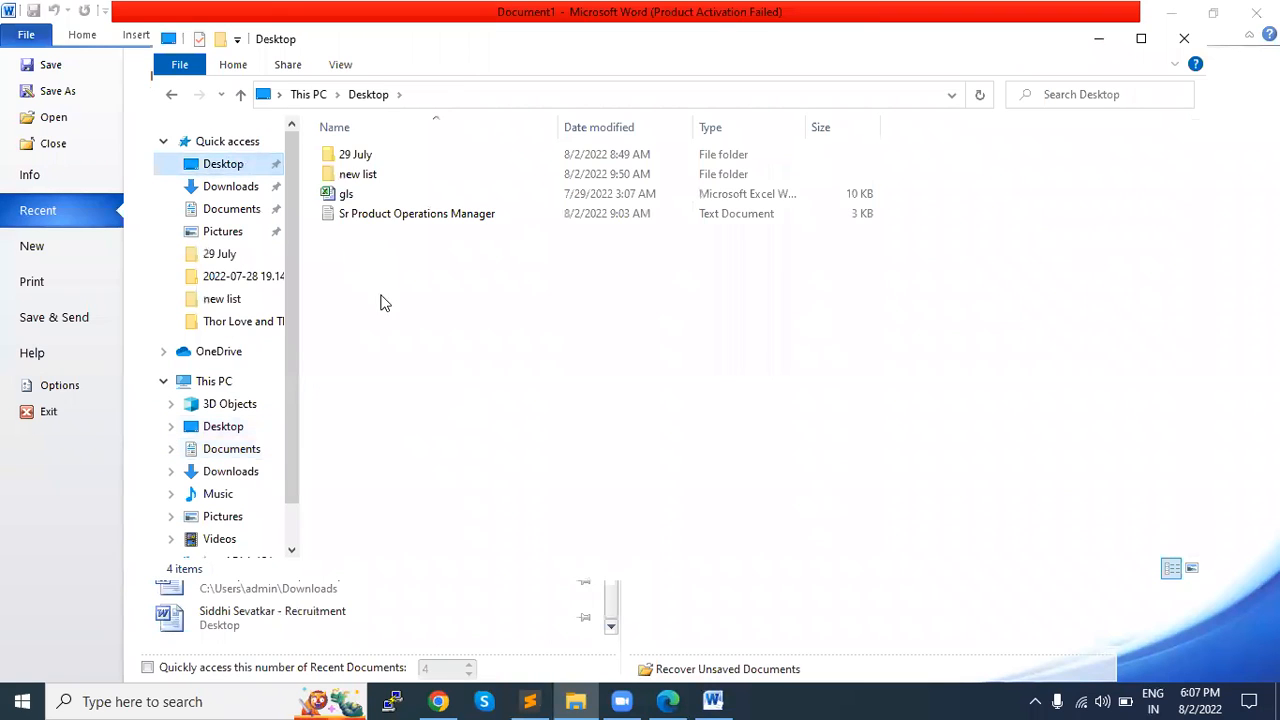
Step: Switch to Chrome, open Gmail in a new tab and go to the Sent mail folder
click(570, 698)
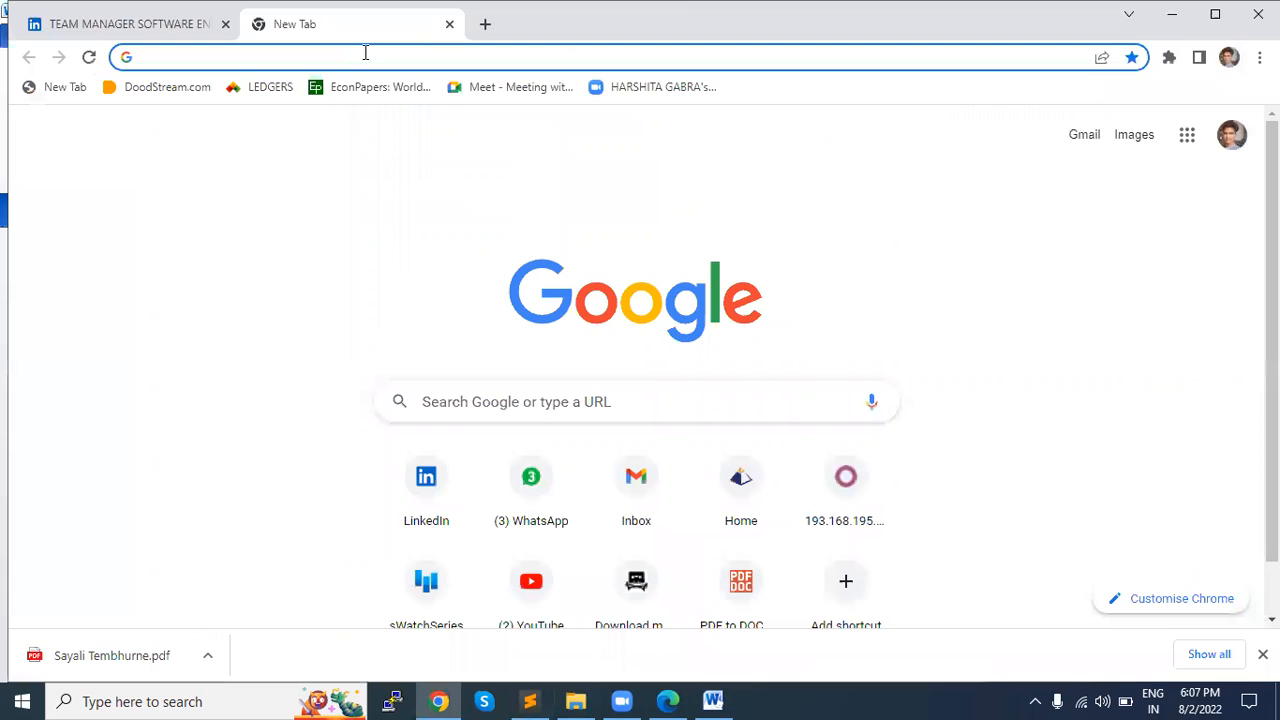
text(g)
key(Return)
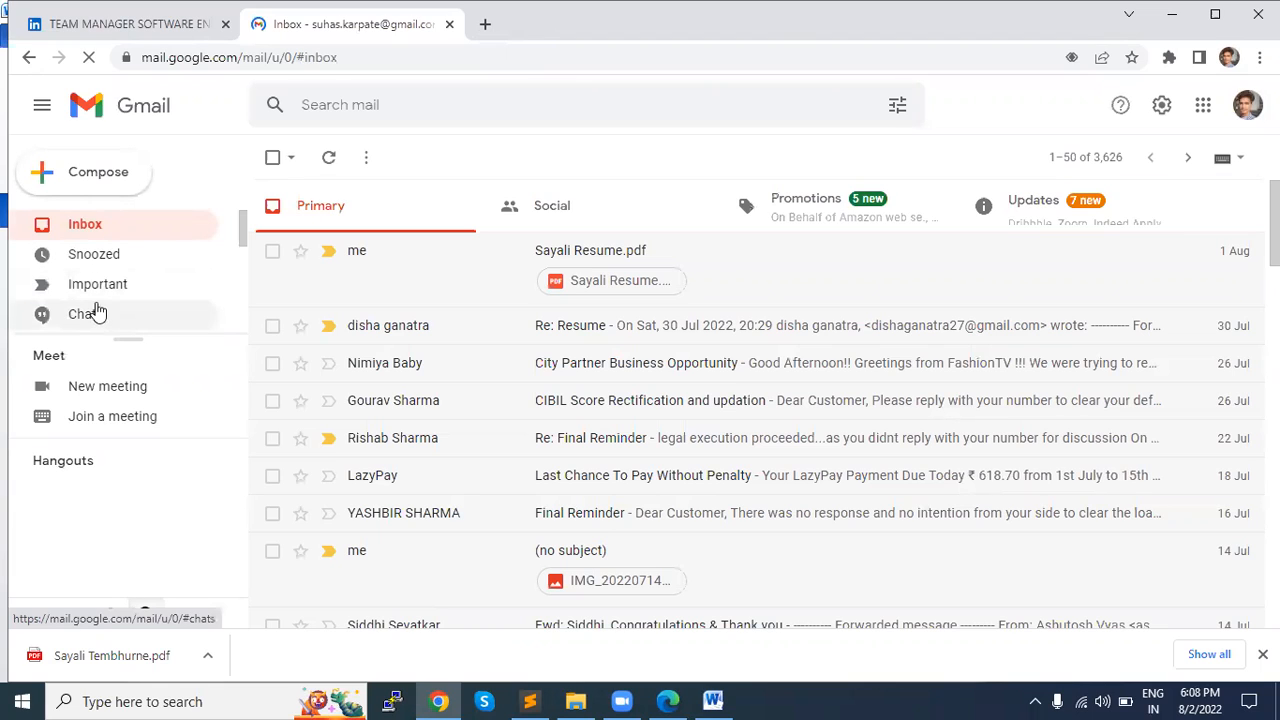
scroll(97, 310, down, 1)
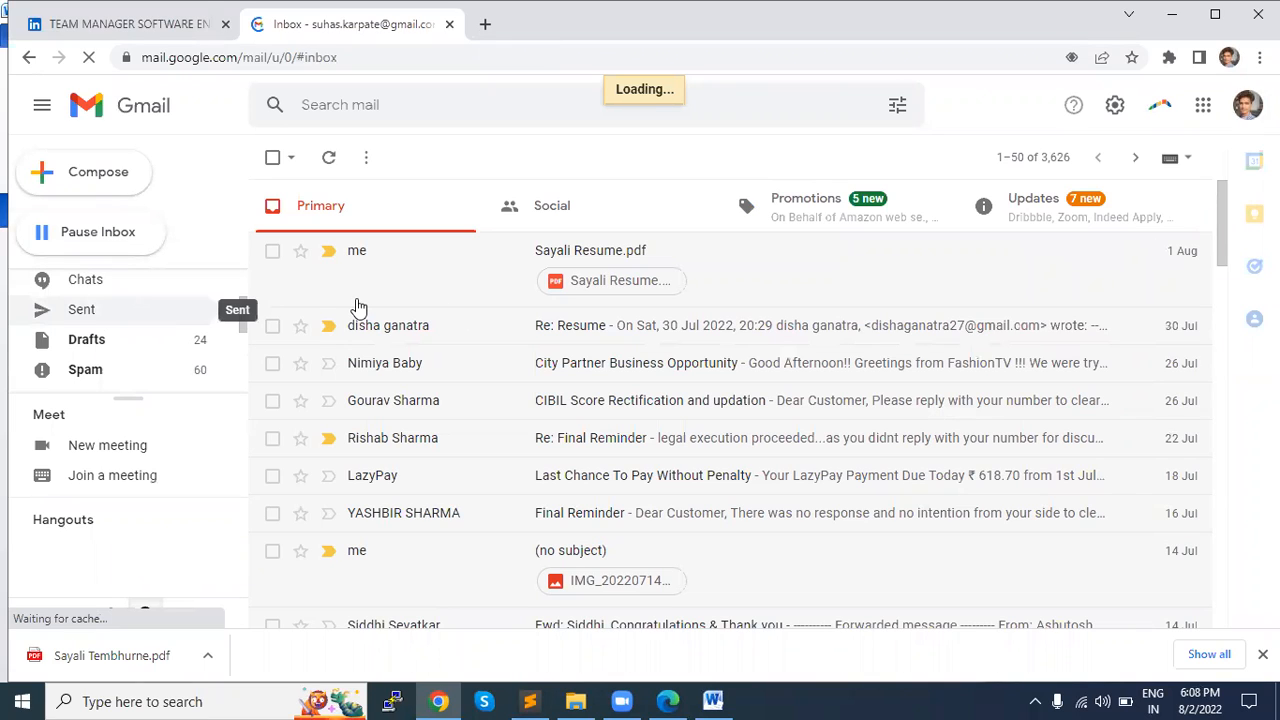
click(195, 24)
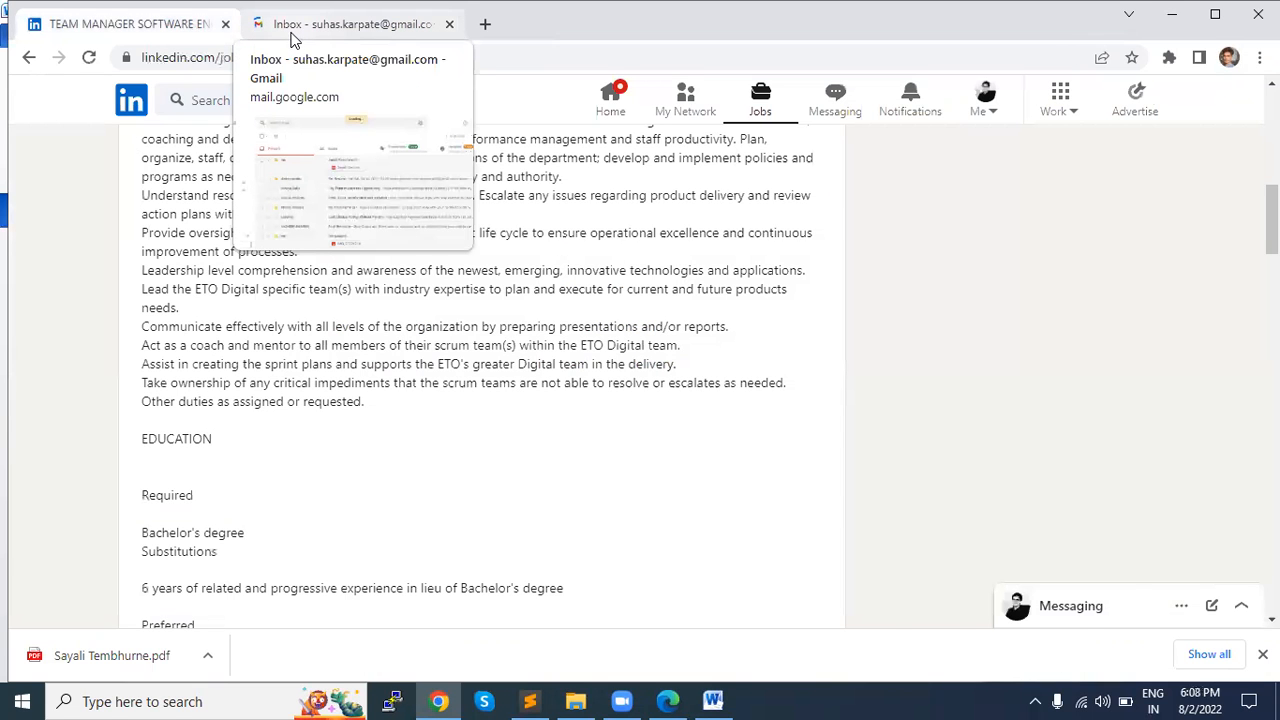
click(295, 30)
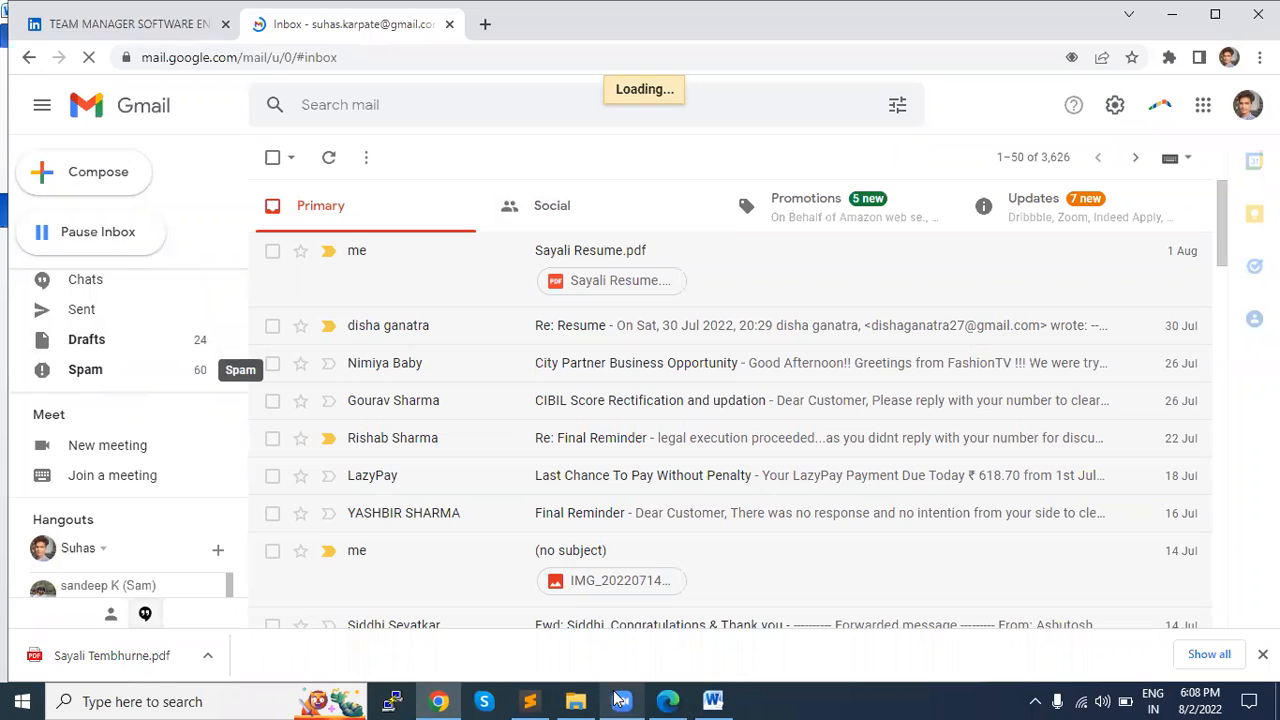
Step: Switch to Edge and look over the candidate's PDF résumé from the heading to the core competencies
click(662, 701)
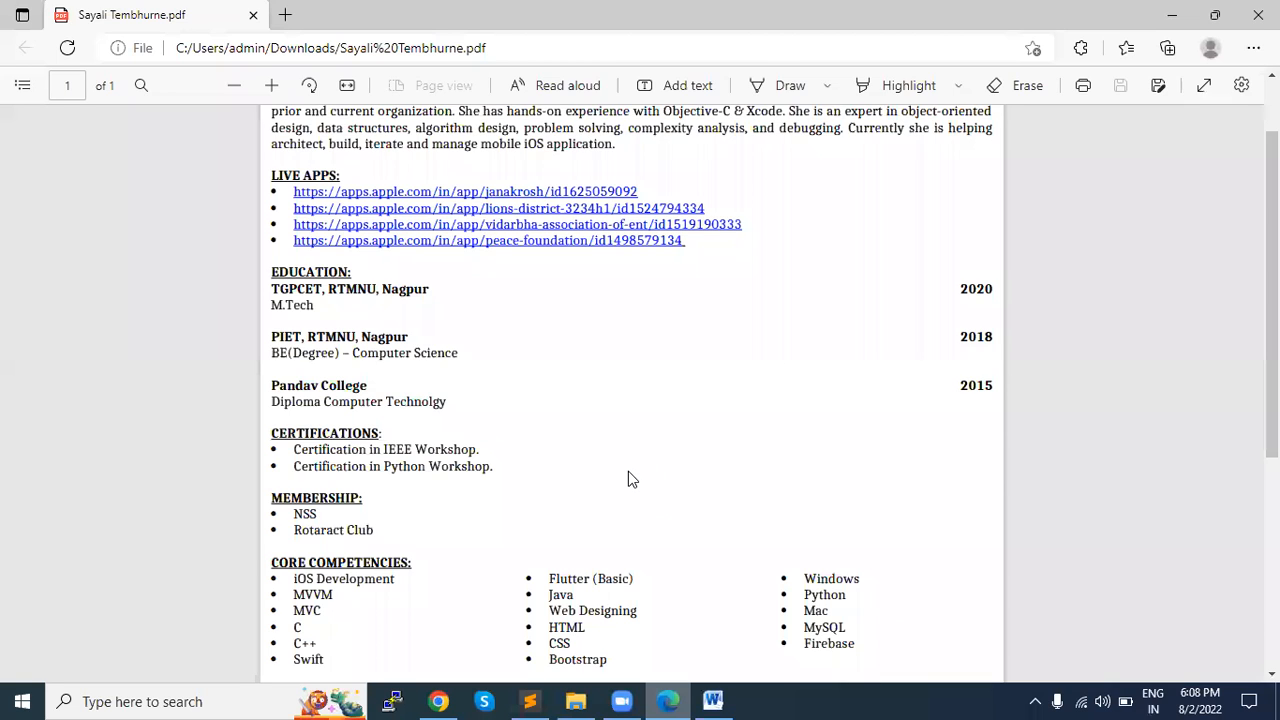
scroll(628, 471, up, 1)
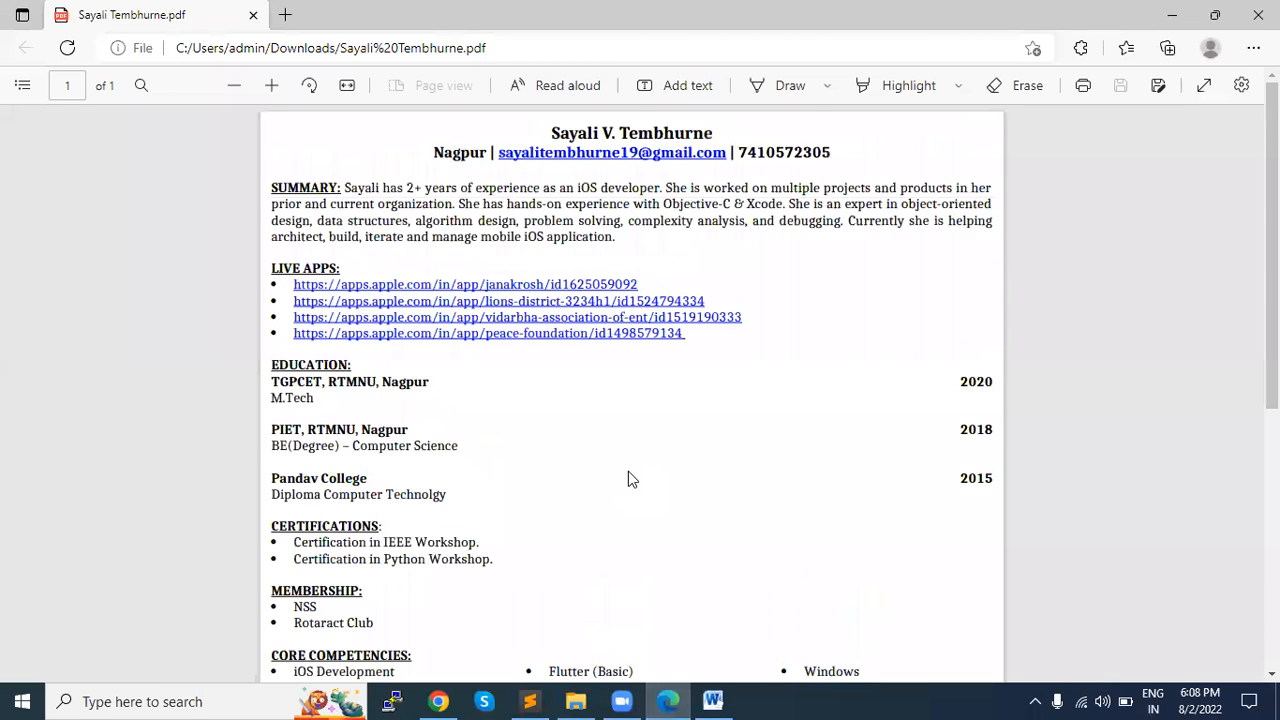
scroll(628, 471, down, 1)
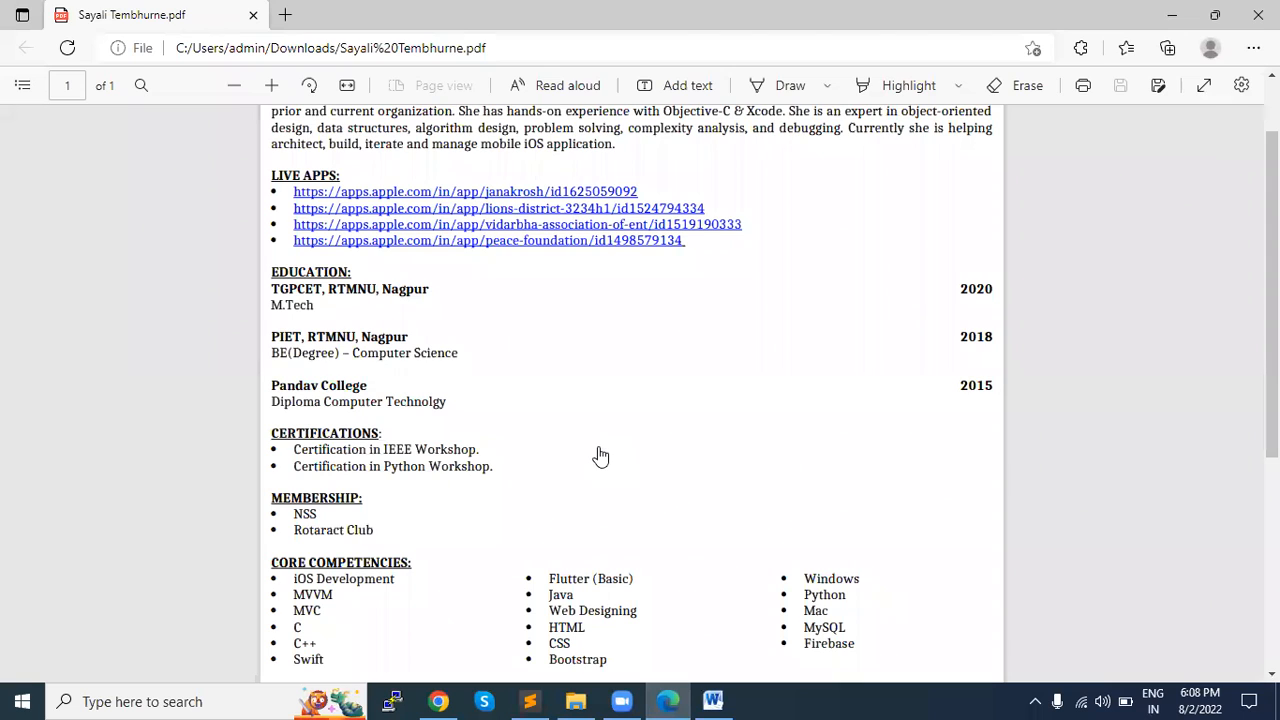
Step: Return to Gmail, download the Word résumé attached to the newest sent e-mail and open it in Word
key(alt+Tab)
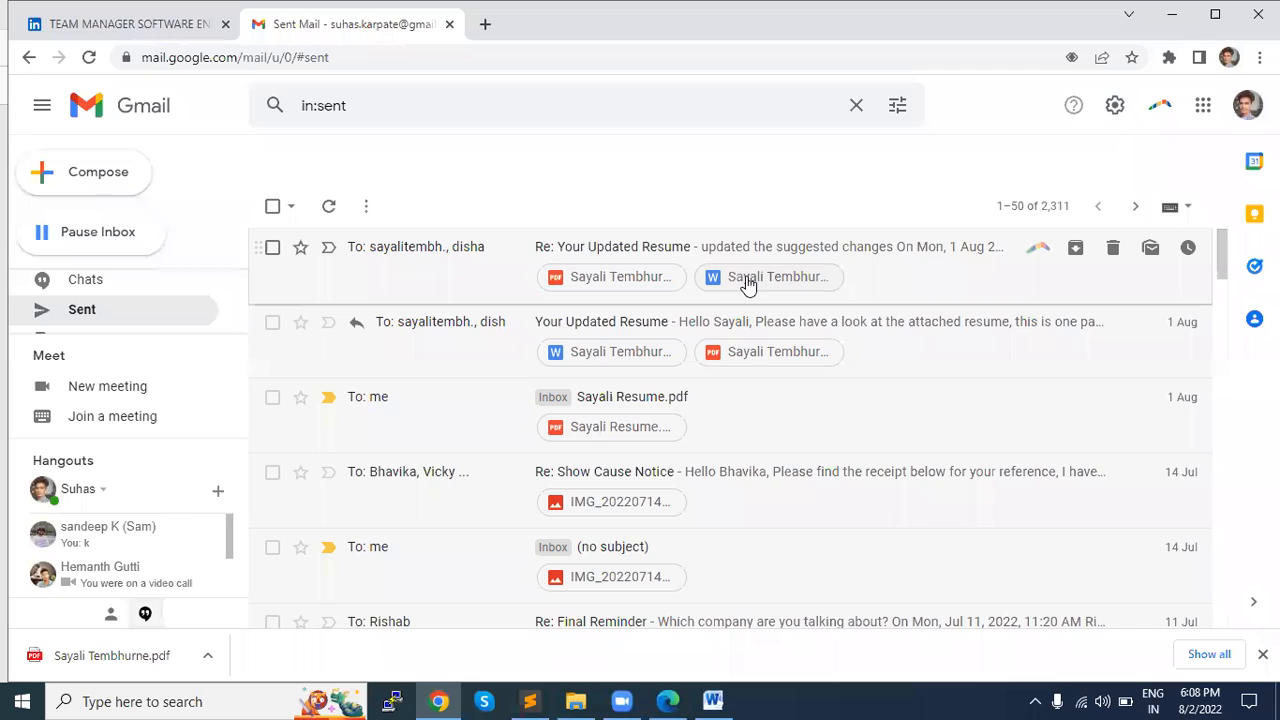
click(815, 276)
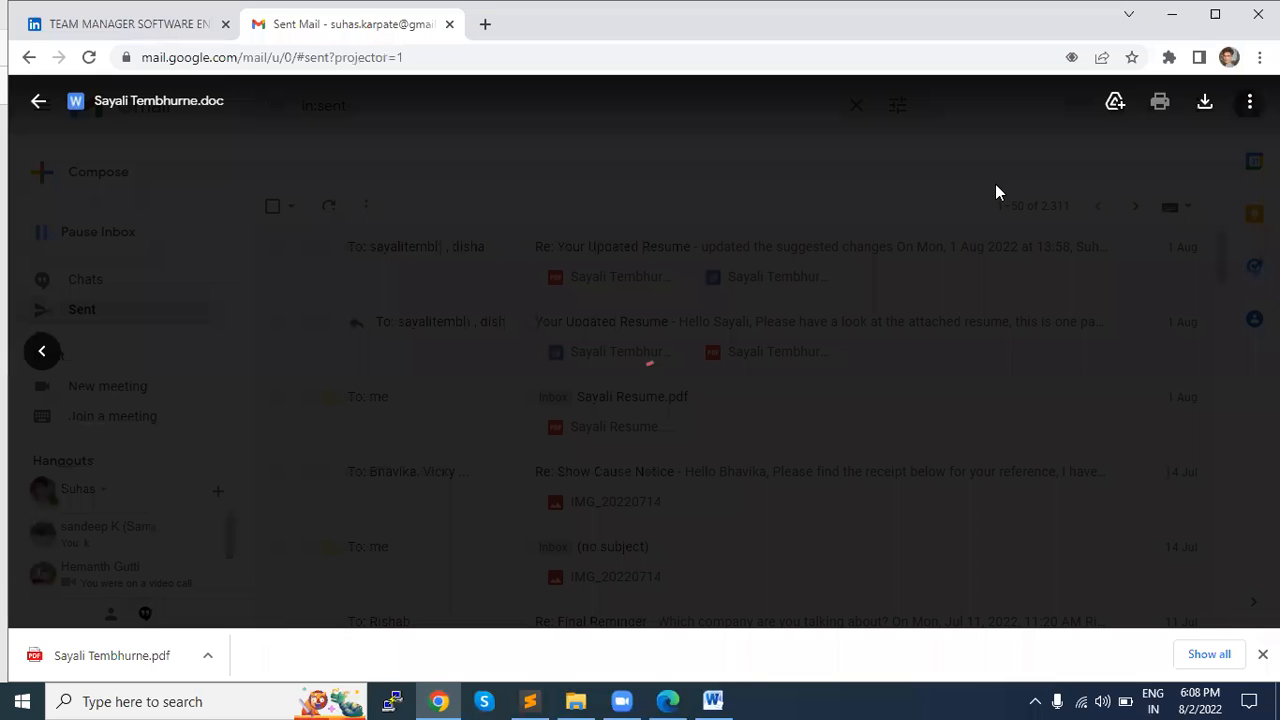
click(1204, 106)
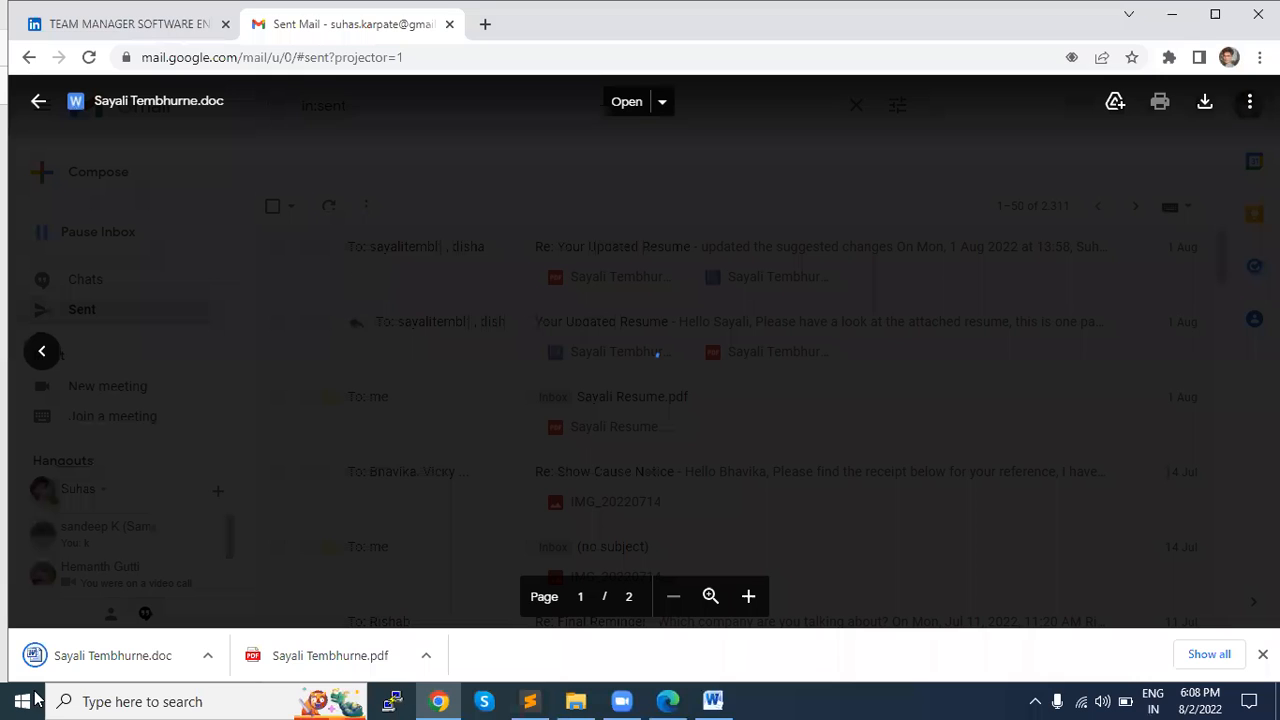
click(72, 665)
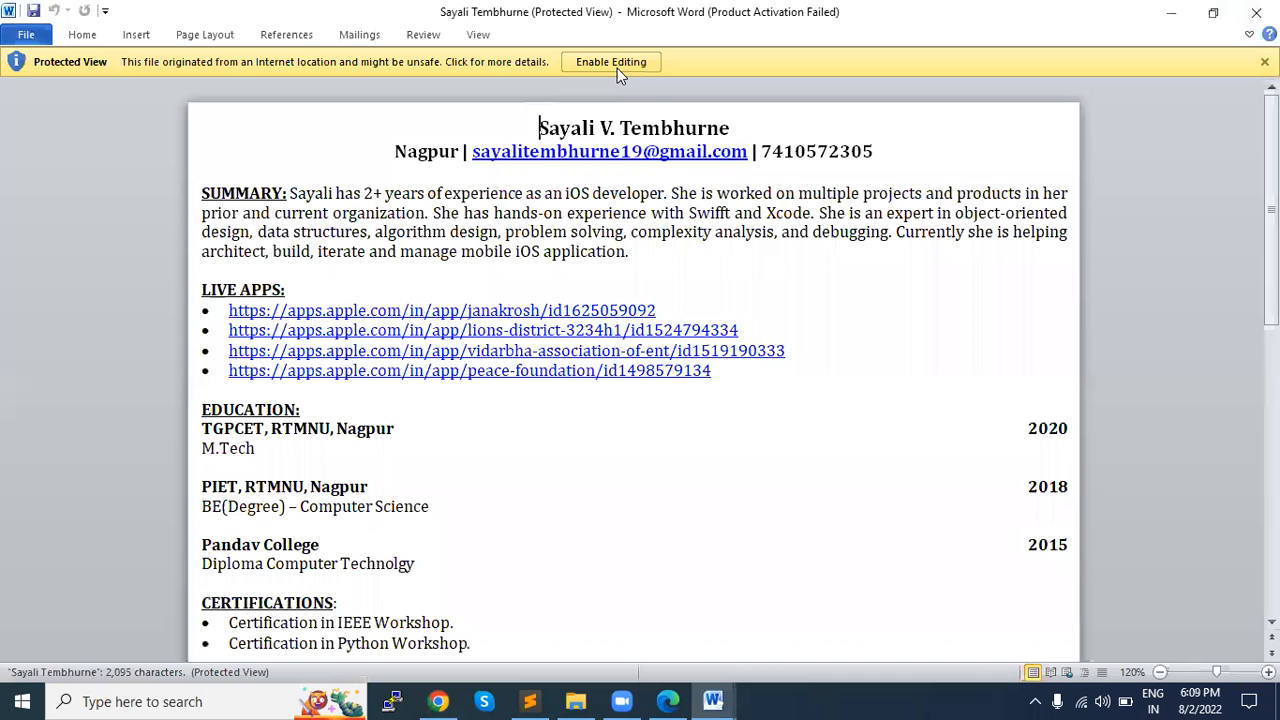
click(617, 68)
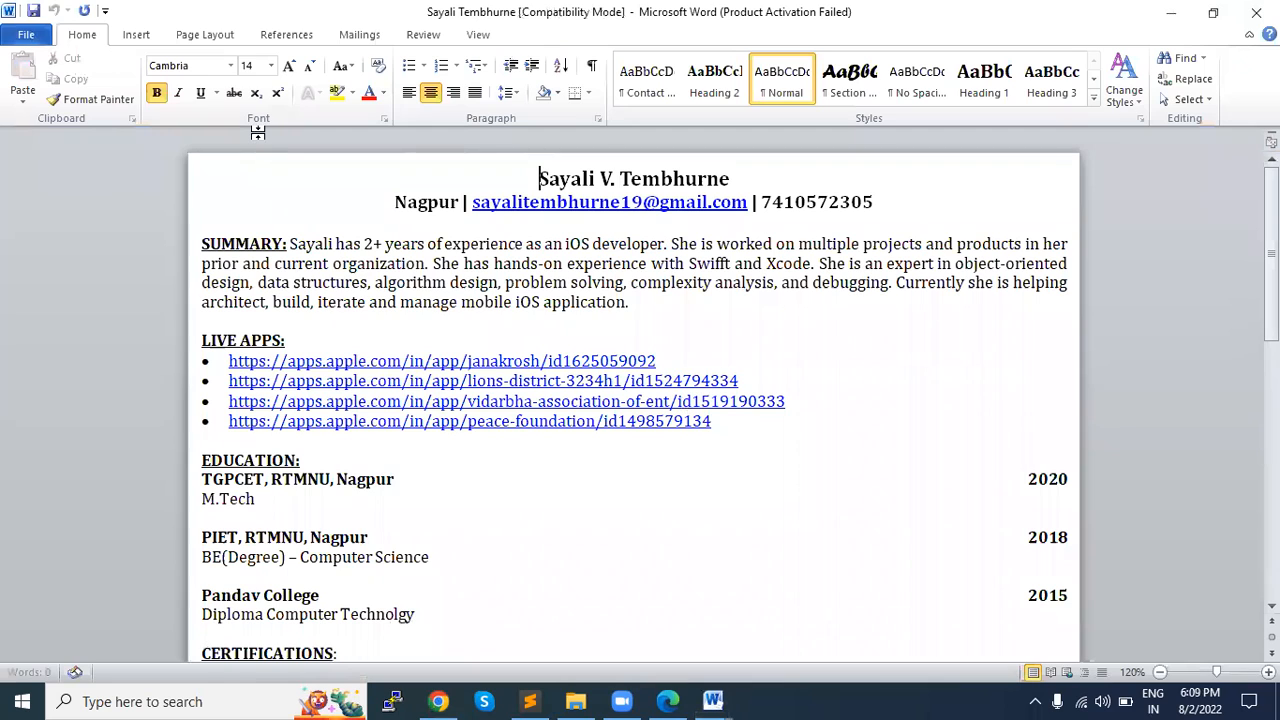
Step: Apply the Normal margin preset with 1" on every side to the résumé
click(209, 37)
click(137, 99)
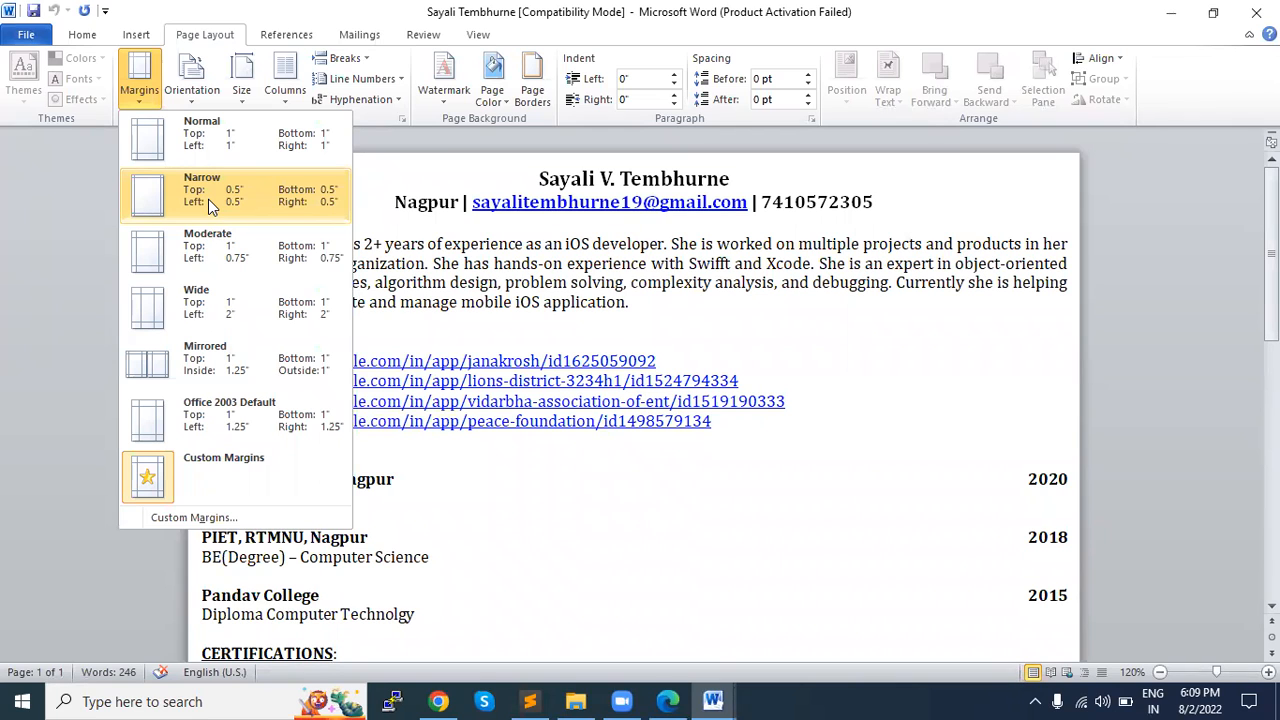
scroll(828, 290, down, 2)
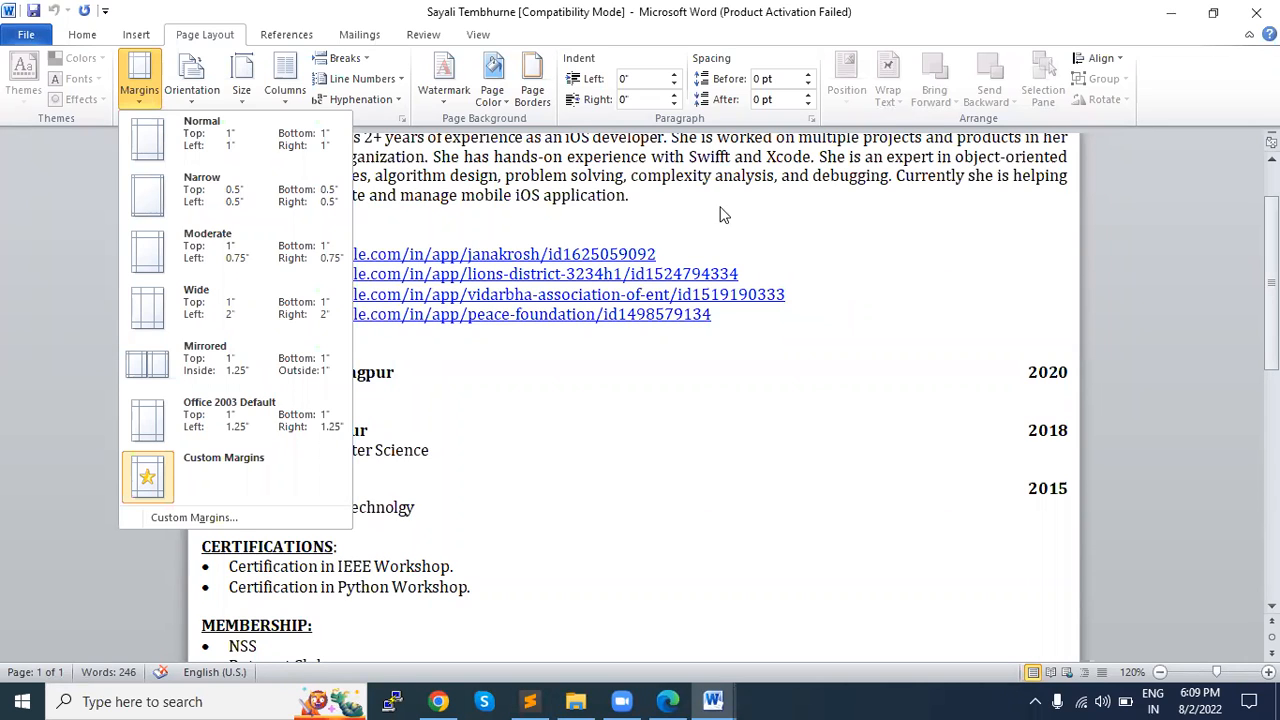
click(224, 160)
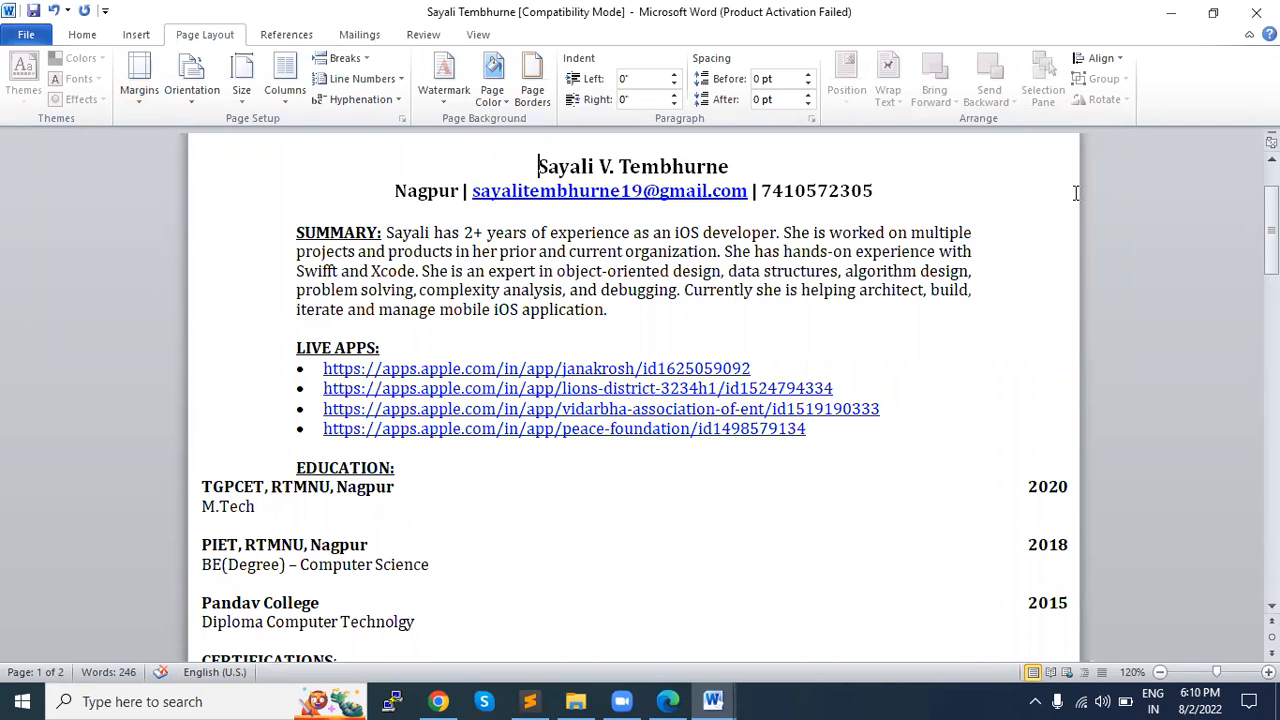
Step: Check how the résumé's sections spread across the pages and undo the margin change
scroll(474, 474, down, 4)
scroll(474, 474, down, 13)
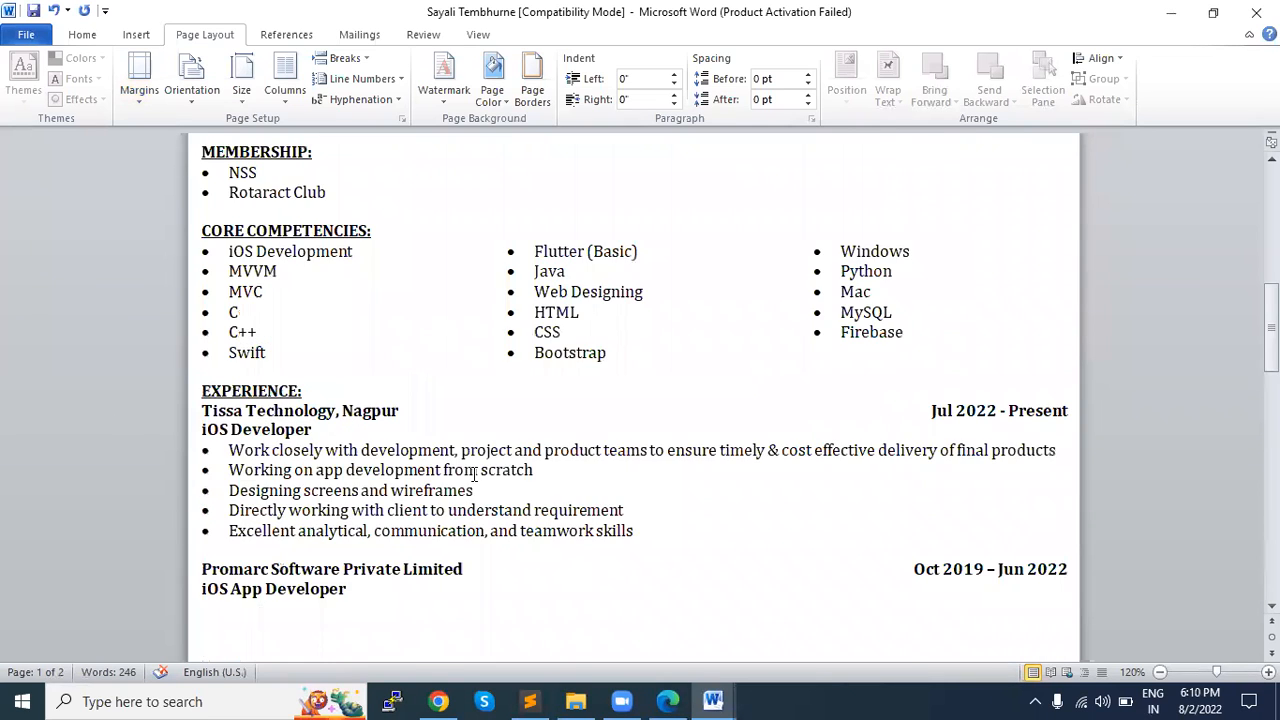
scroll(305, 390, up, 3)
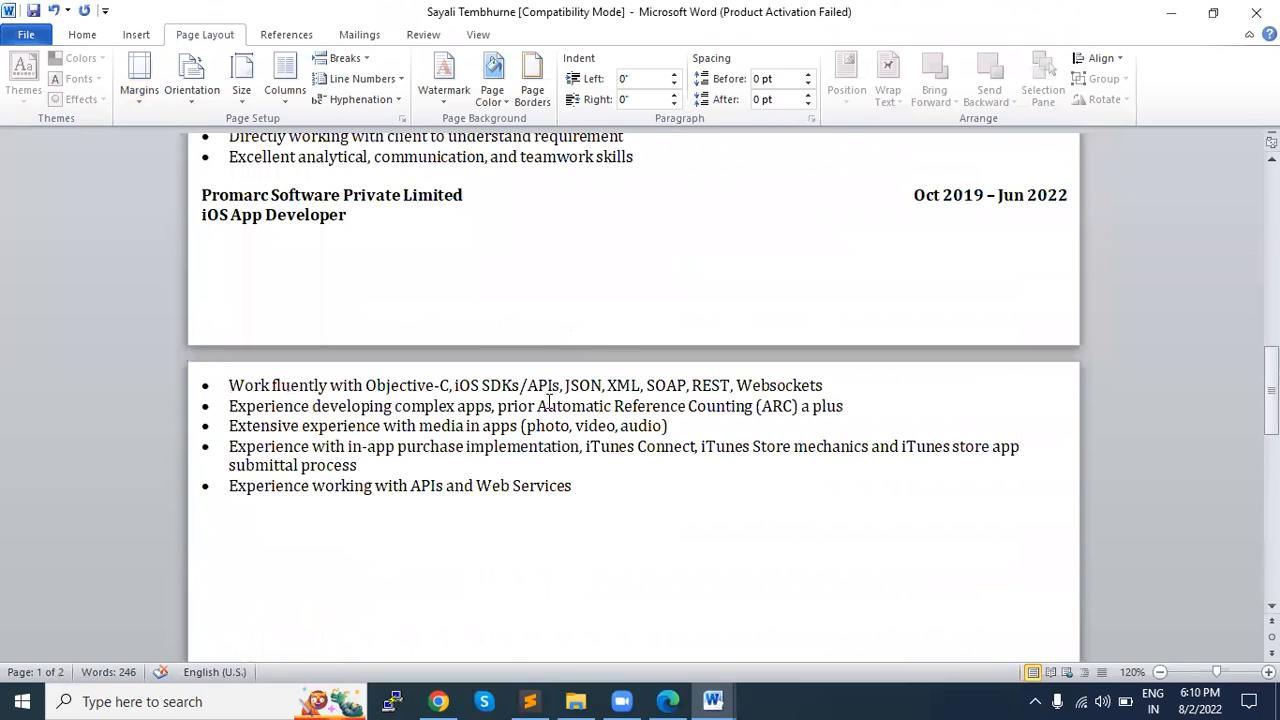
scroll(437, 534, up, 10)
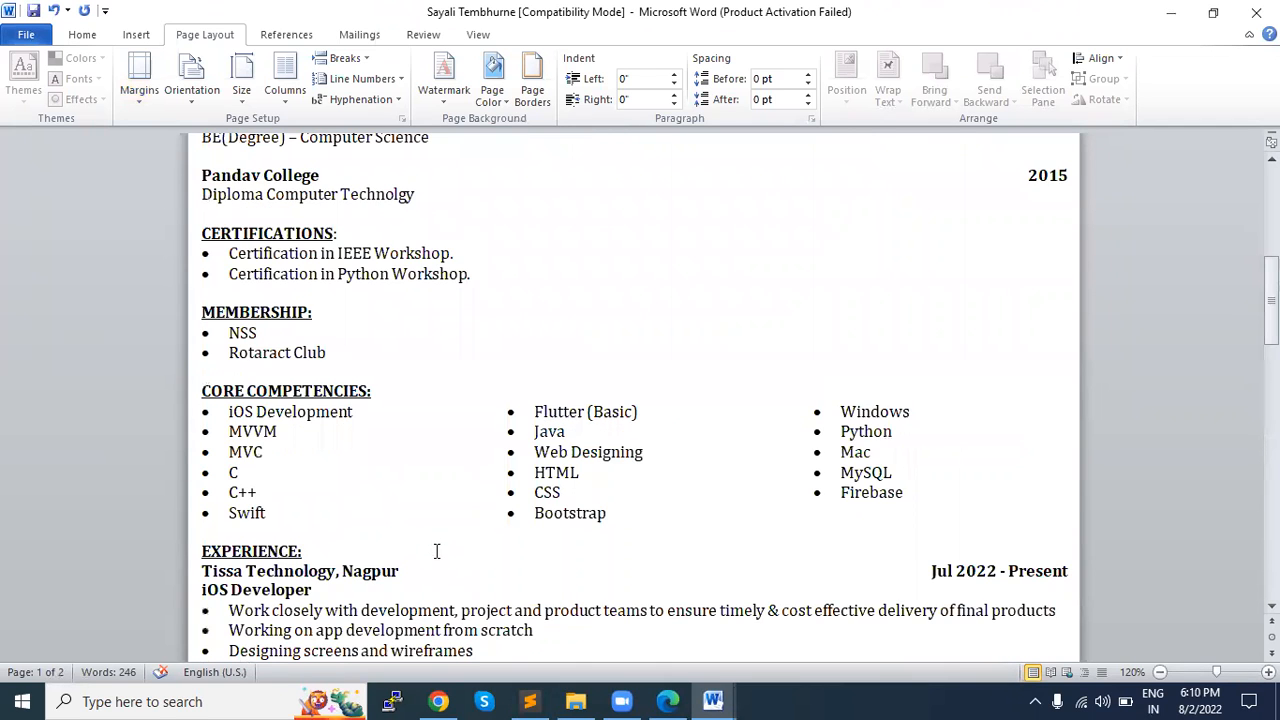
scroll(437, 551, down, 2)
scroll(329, 516, down, 3)
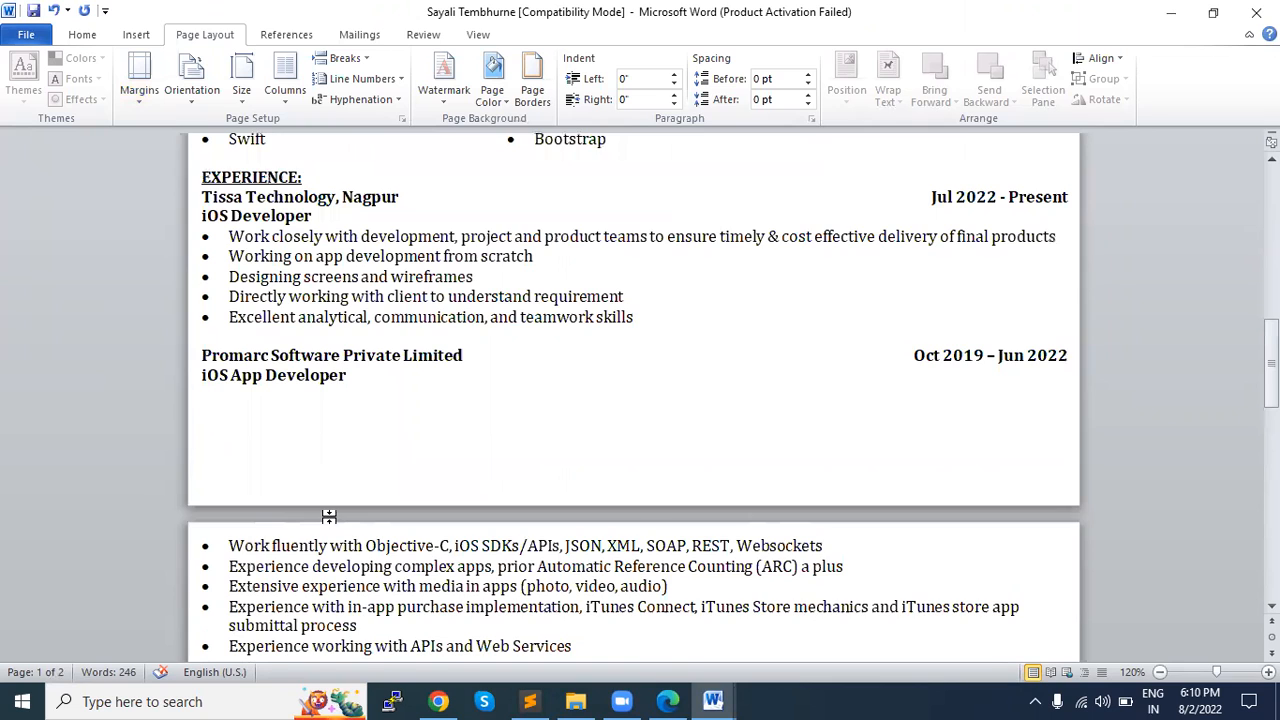
key(ctrl+z)
scroll(214, 186, up, 1)
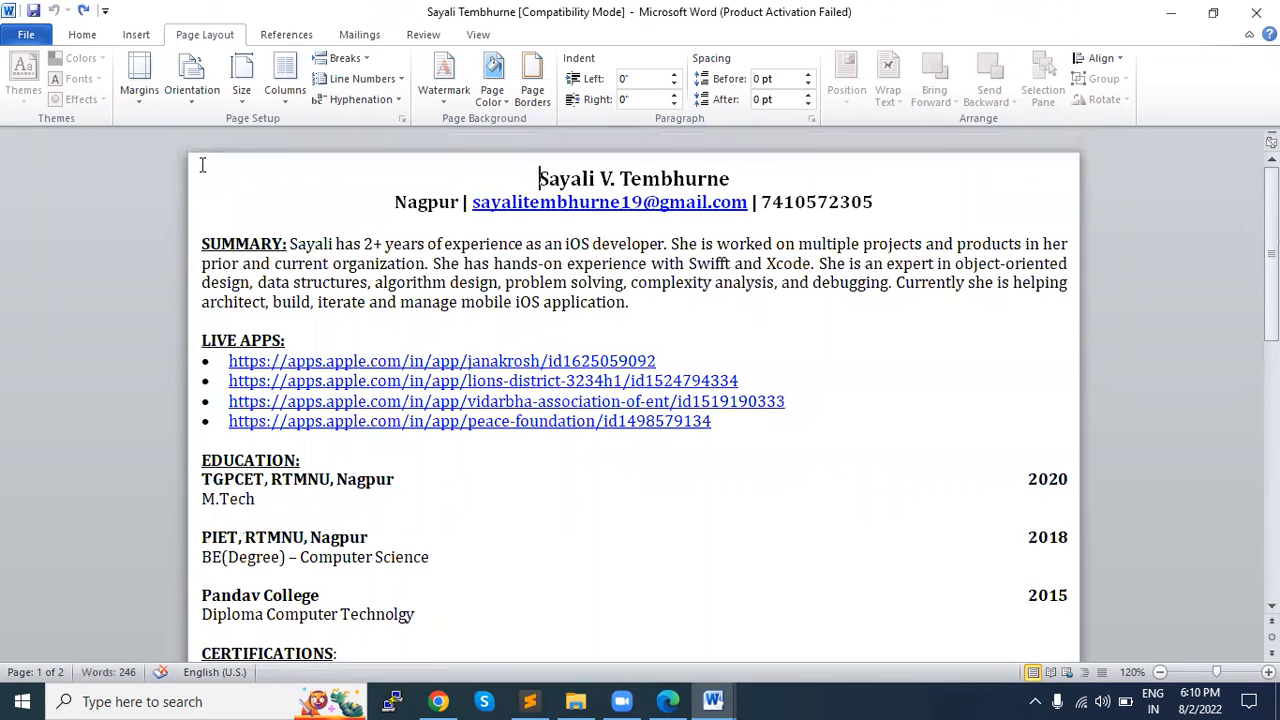
Step: Look through the résumé's summary, live apps, education and certifications sections
click(531, 701)
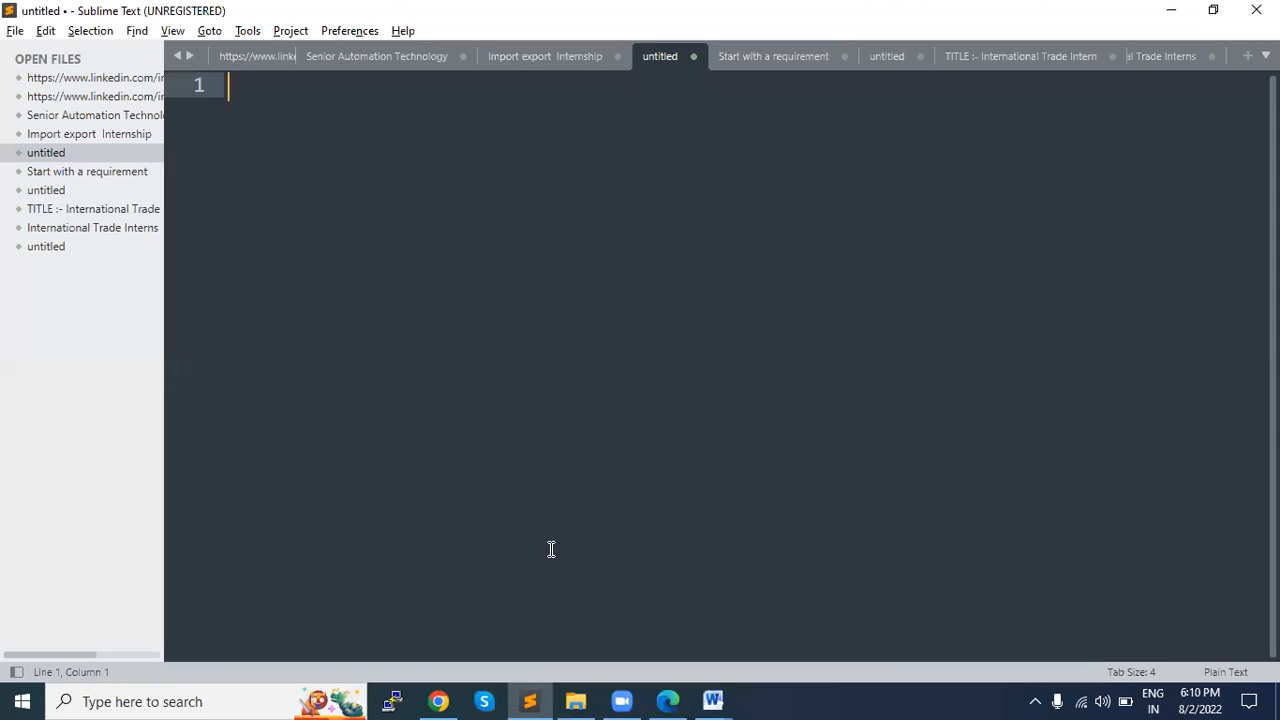
key(alt+Tab)
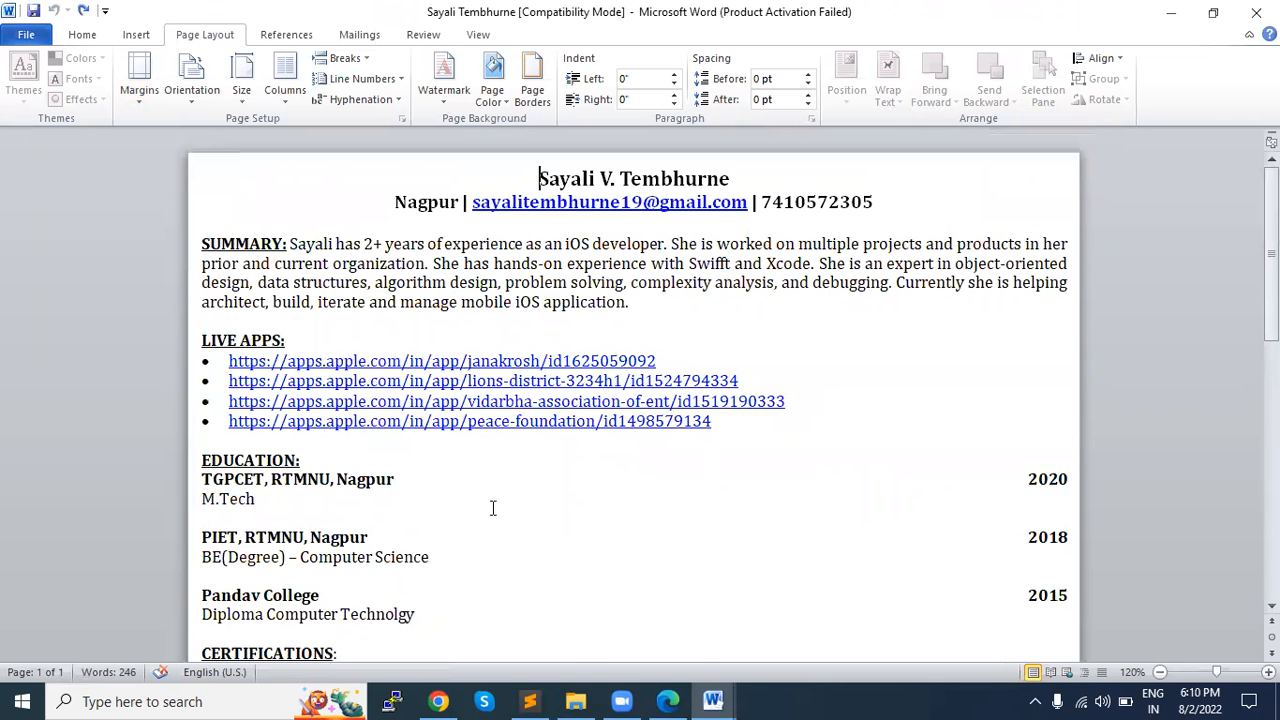
scroll(492, 508, down, 2)
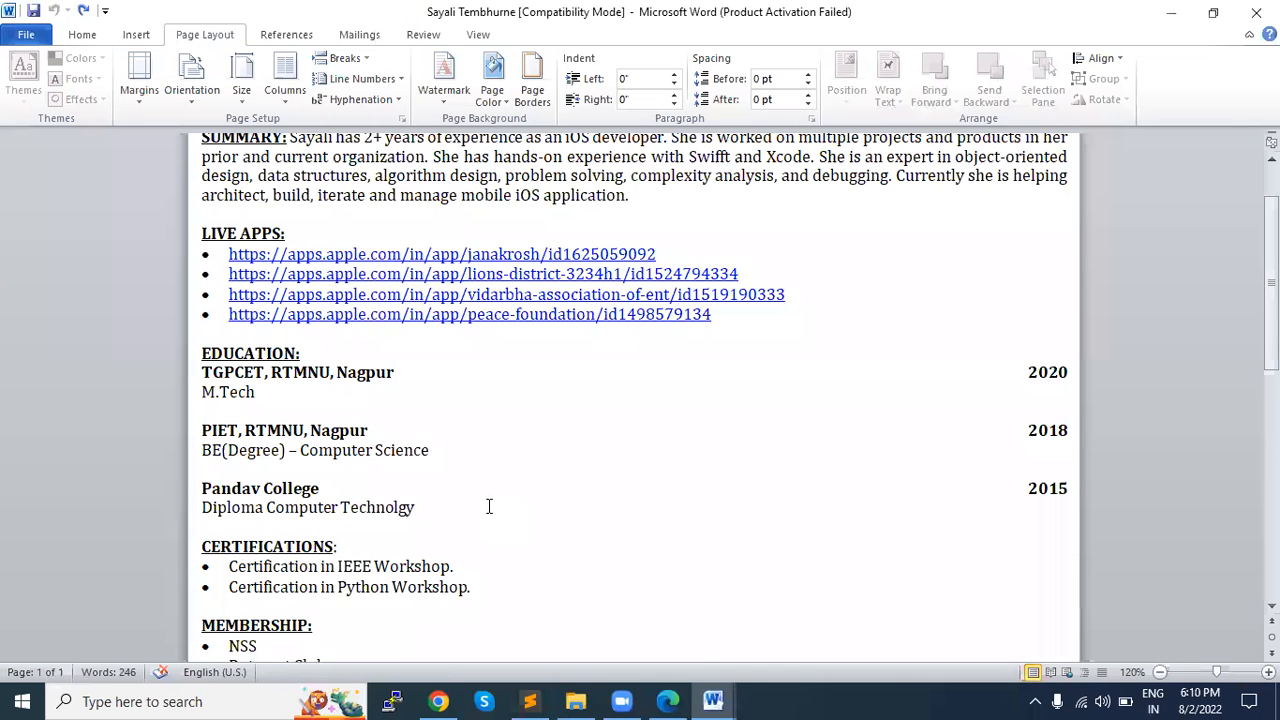
scroll(489, 507, down, 1)
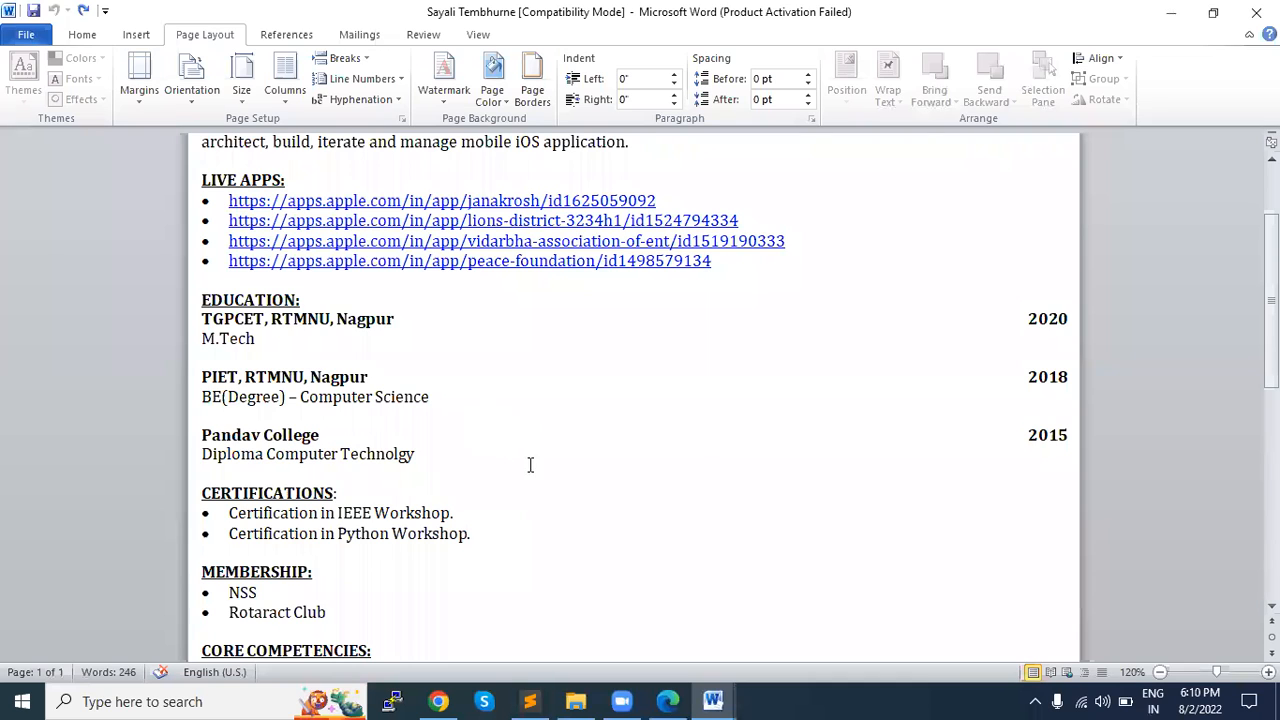
click(557, 699)
scroll(501, 588, up, 3)
scroll(501, 588, down, 1)
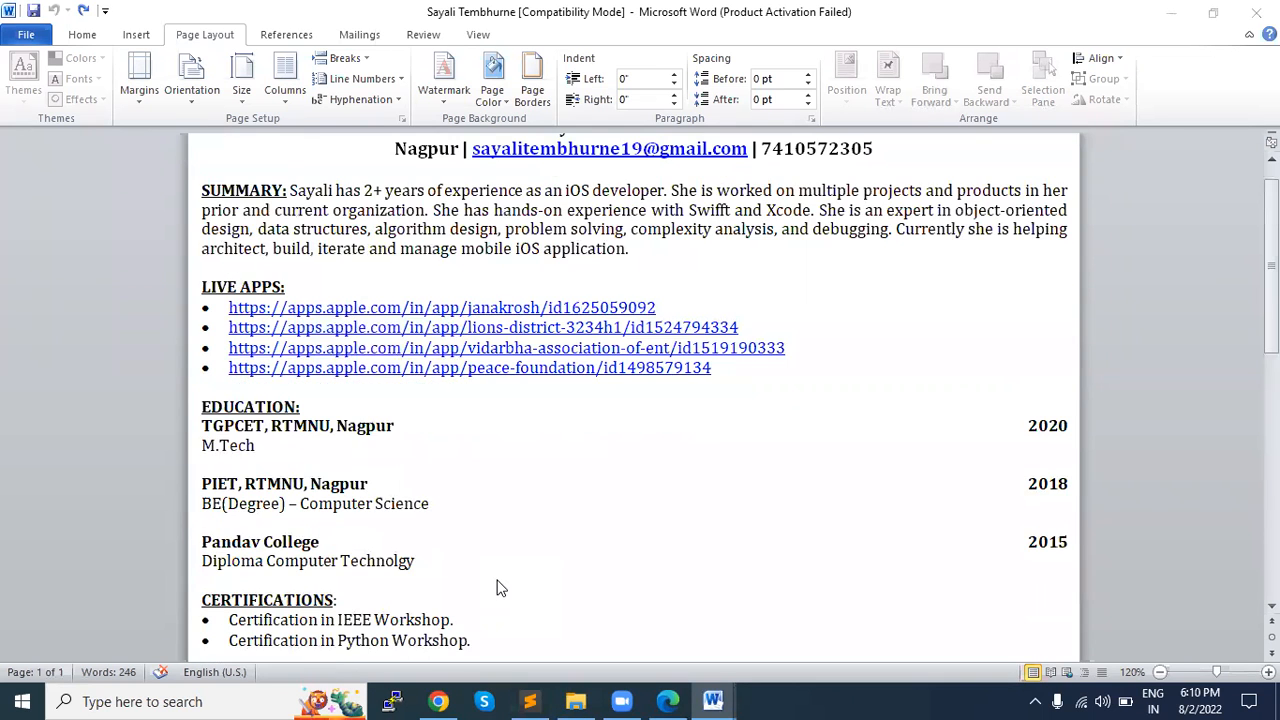
scroll(501, 588, down, 1)
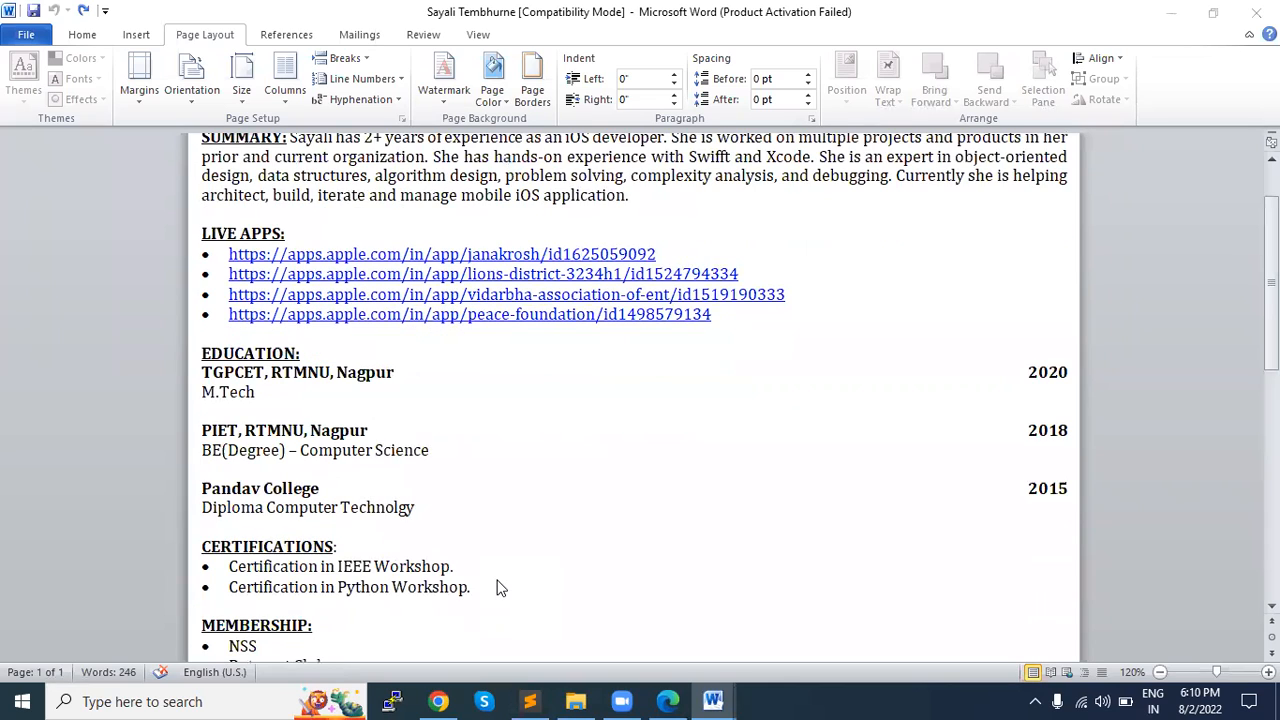
Step: Examine the A4 entry among the paper sizes and review the résumé through its experience section
click(242, 90)
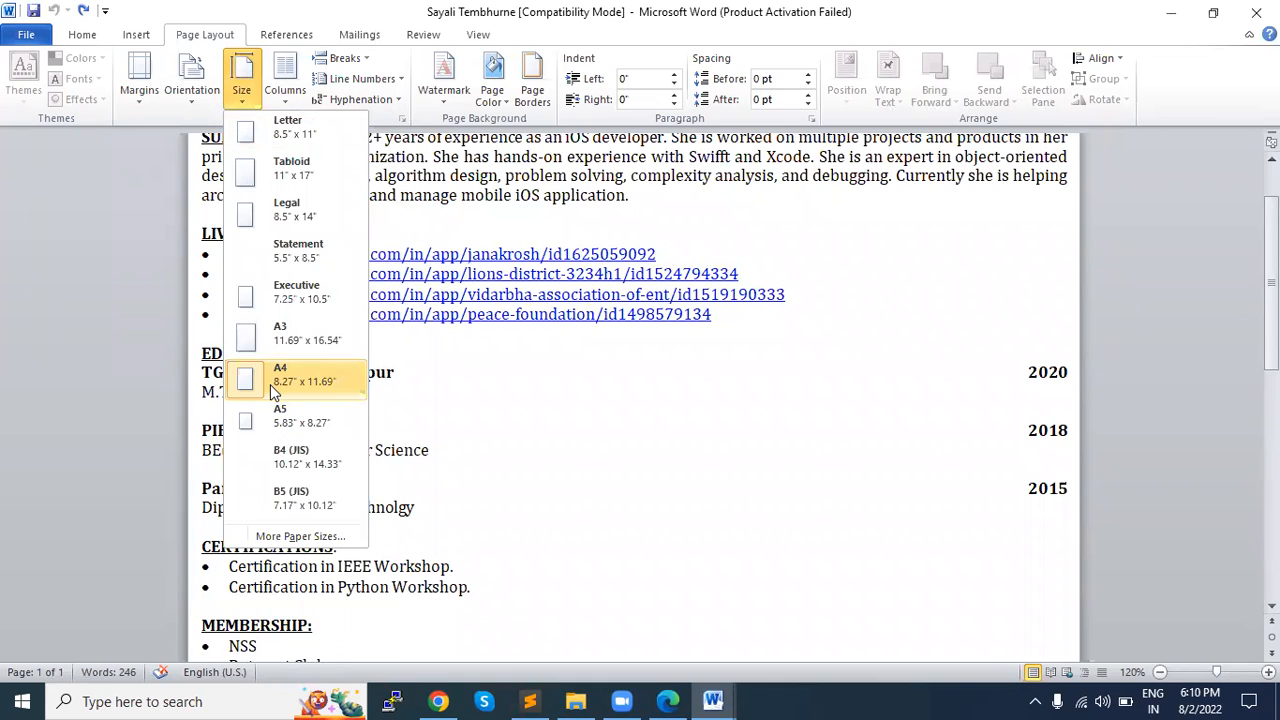
scroll(453, 422, up, 1)
scroll(450, 424, down, 5)
scroll(450, 426, down, 2)
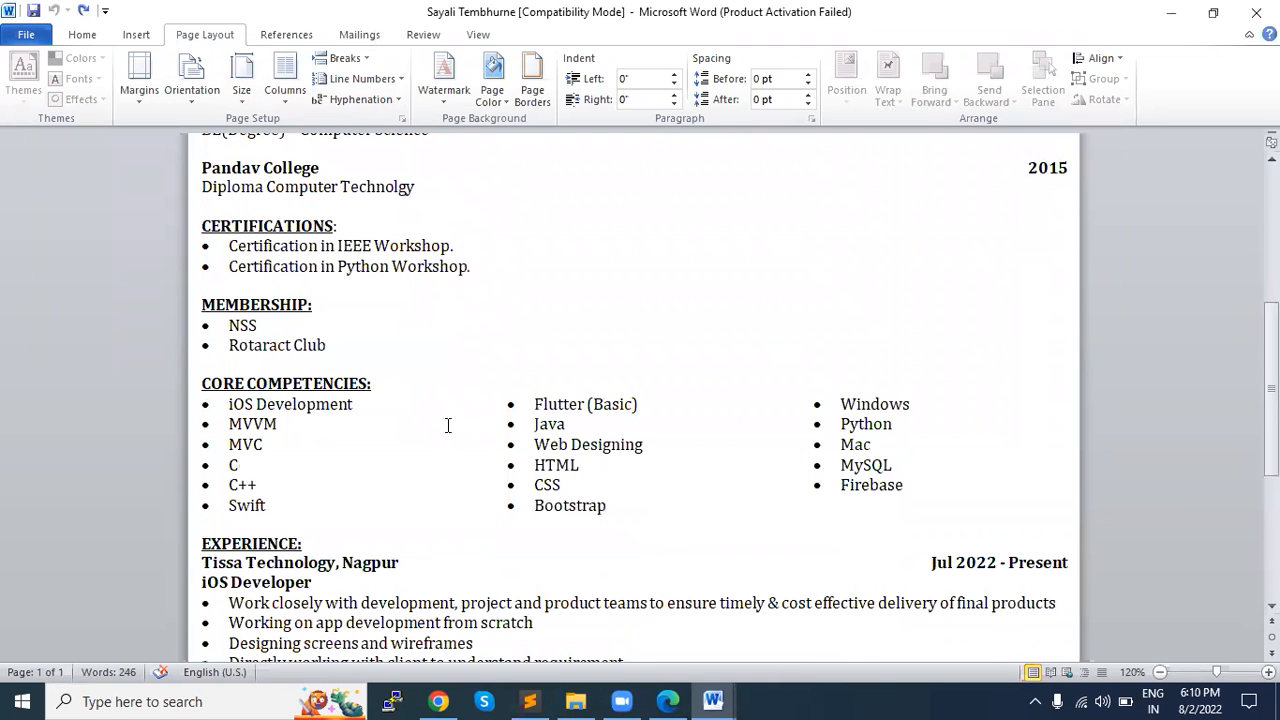
scroll(444, 426, down, 6)
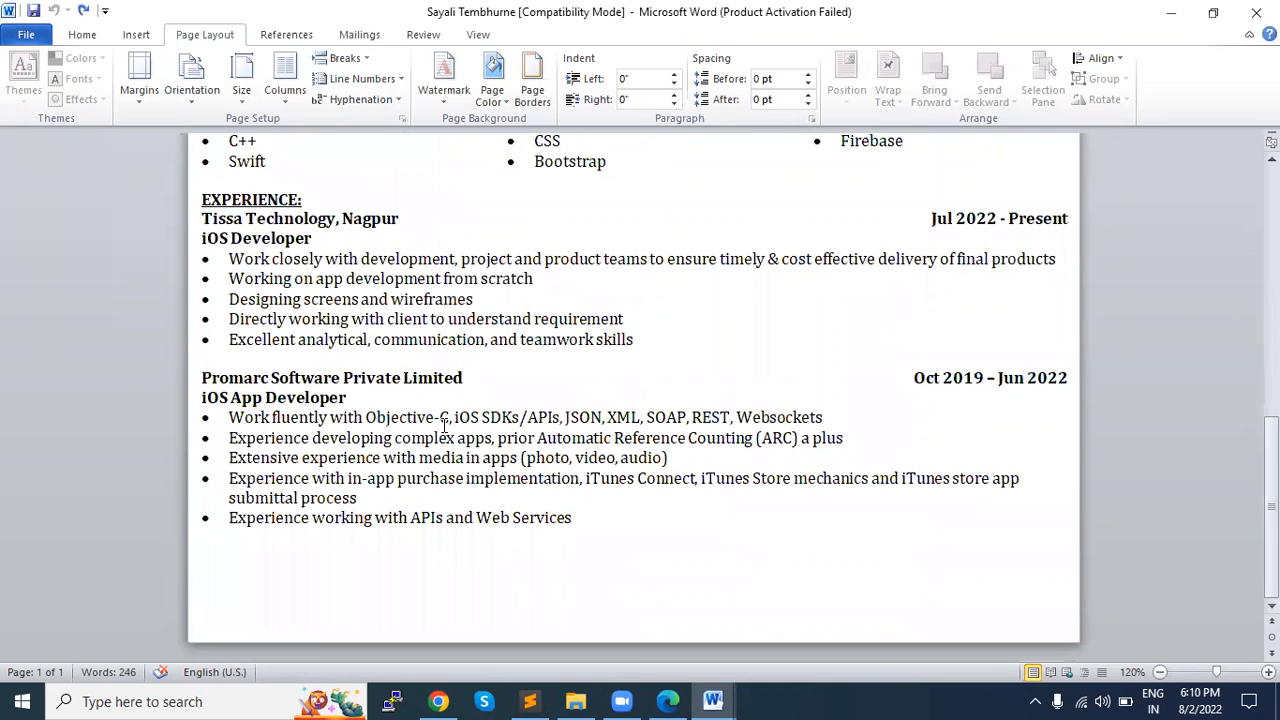
key(alt+Tab)
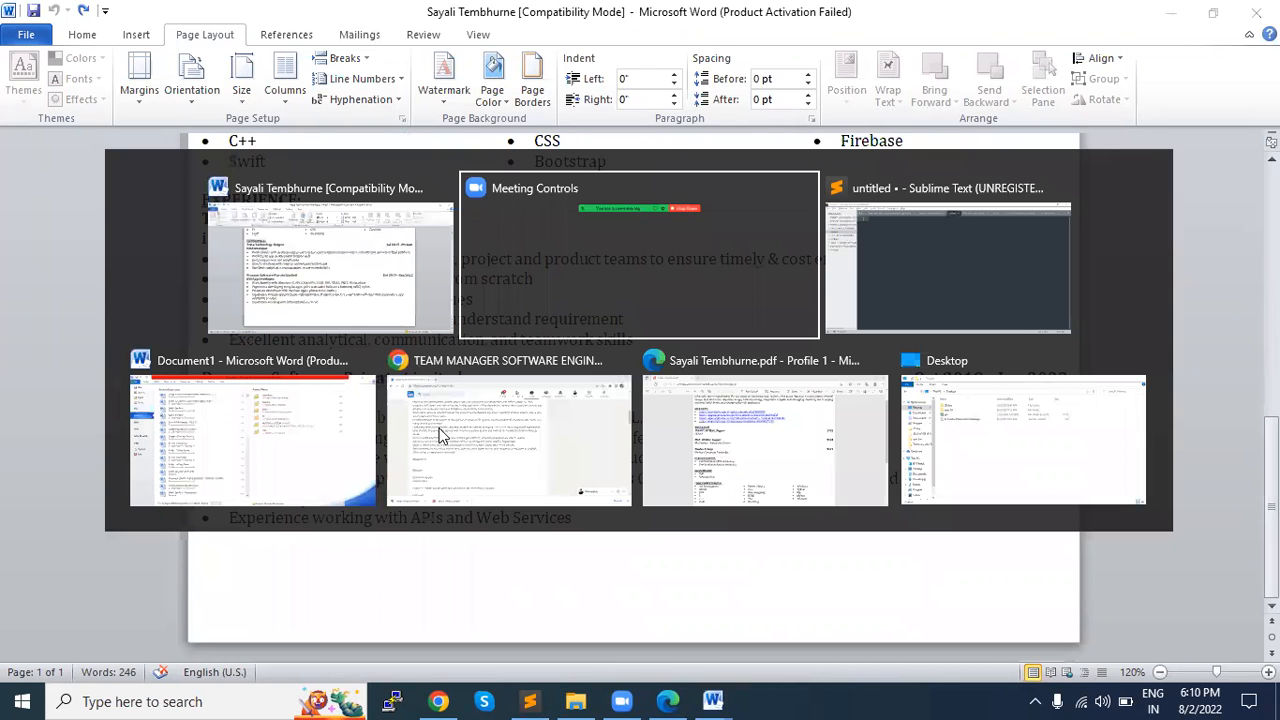
scroll(191, 178, up, 10)
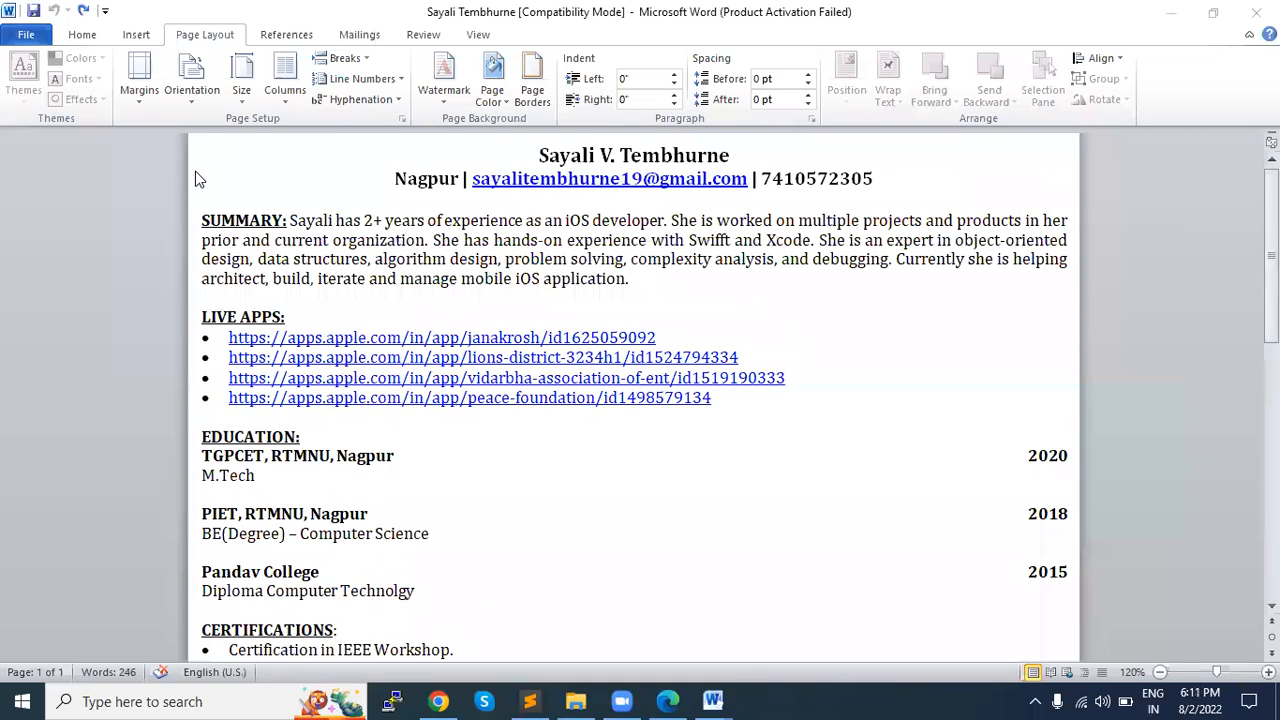
Step: Examine the résumé's custom margin settings, close them without changes, and look through its sections down to the core competencies
click(138, 90)
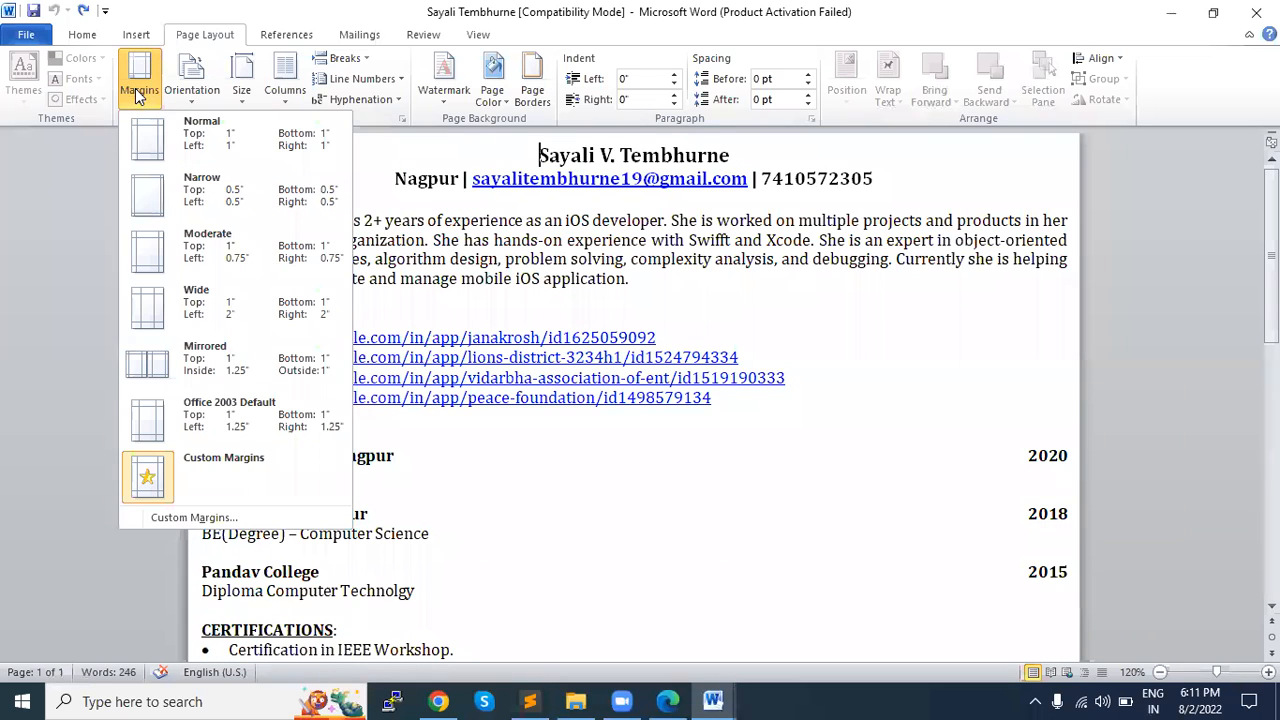
click(174, 478)
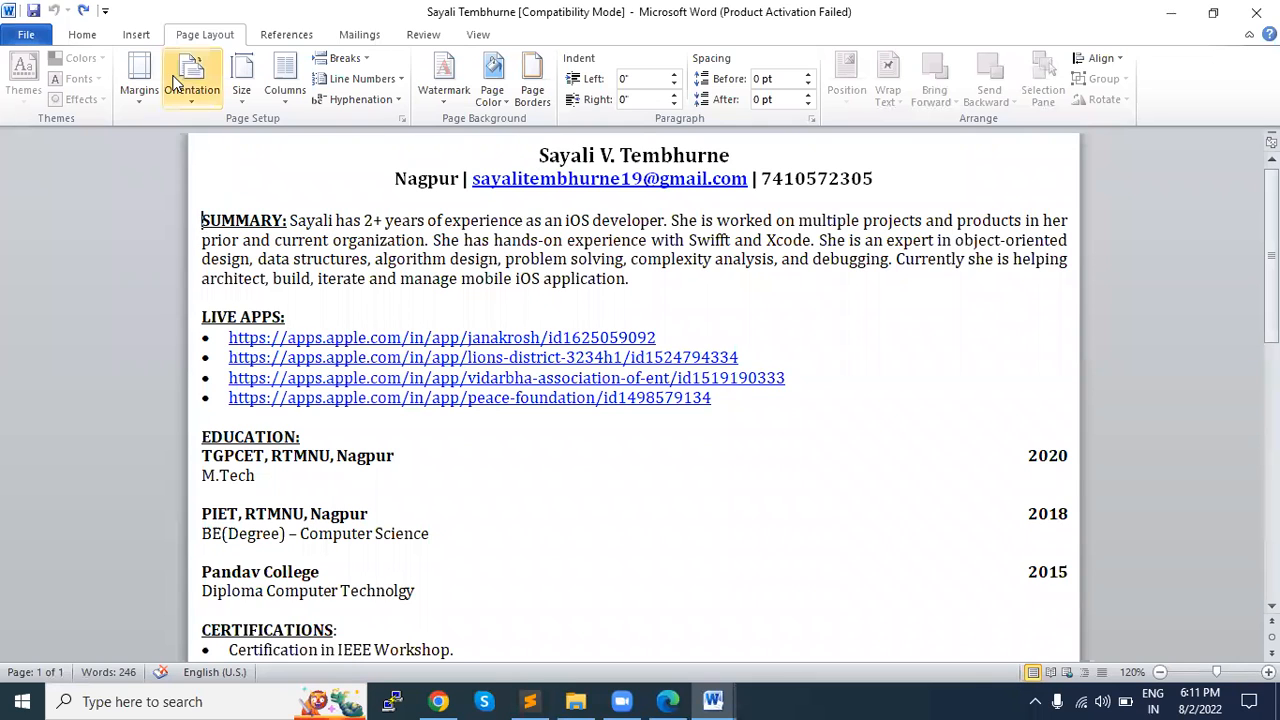
click(139, 88)
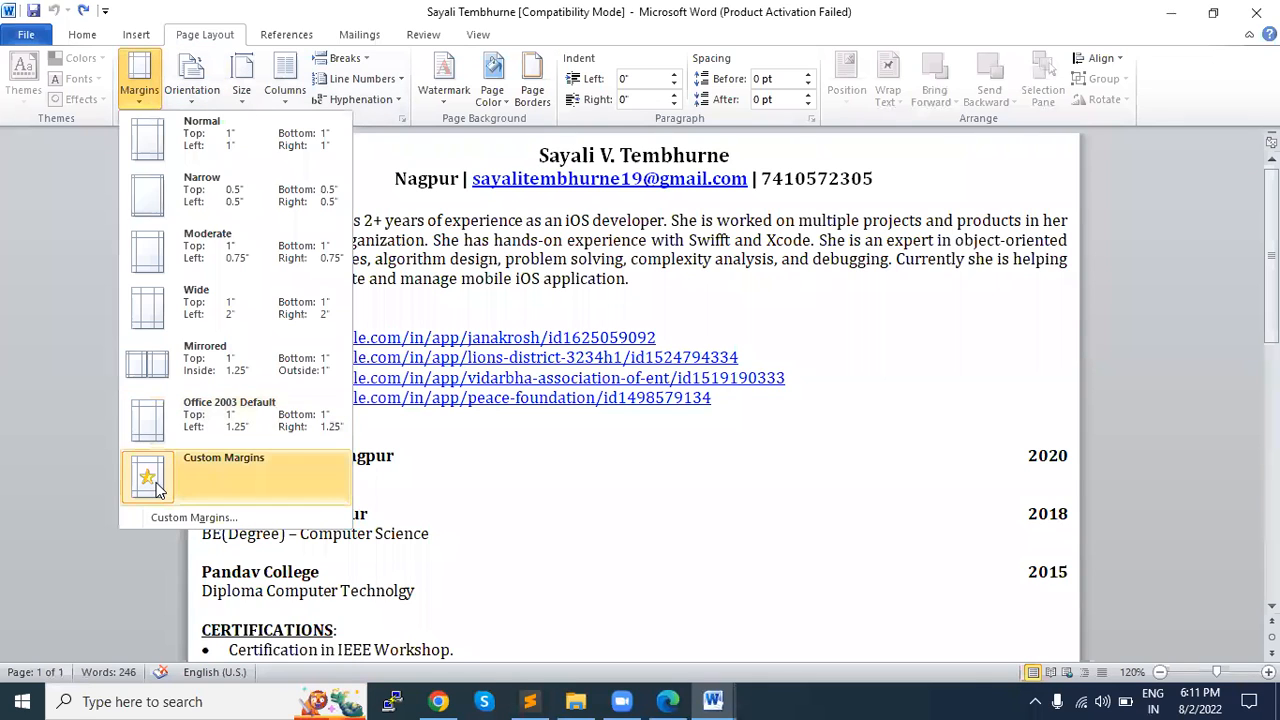
click(179, 531)
click(139, 100)
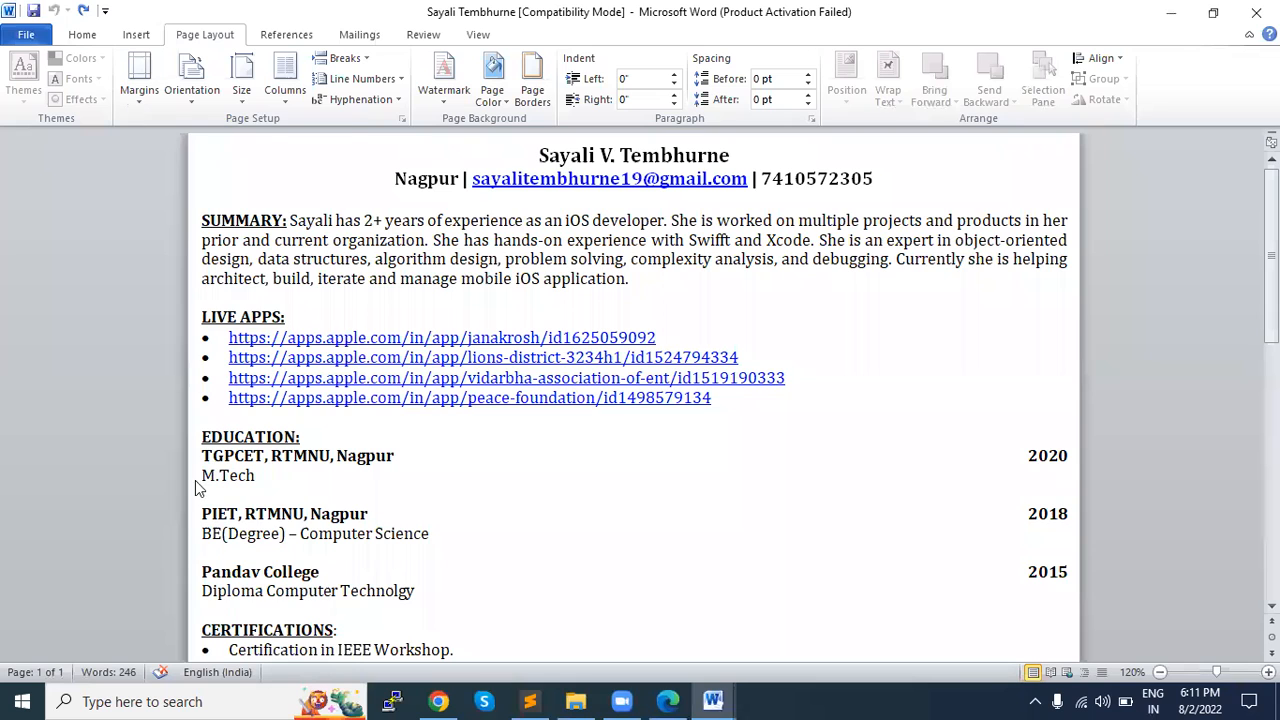
click(150, 516)
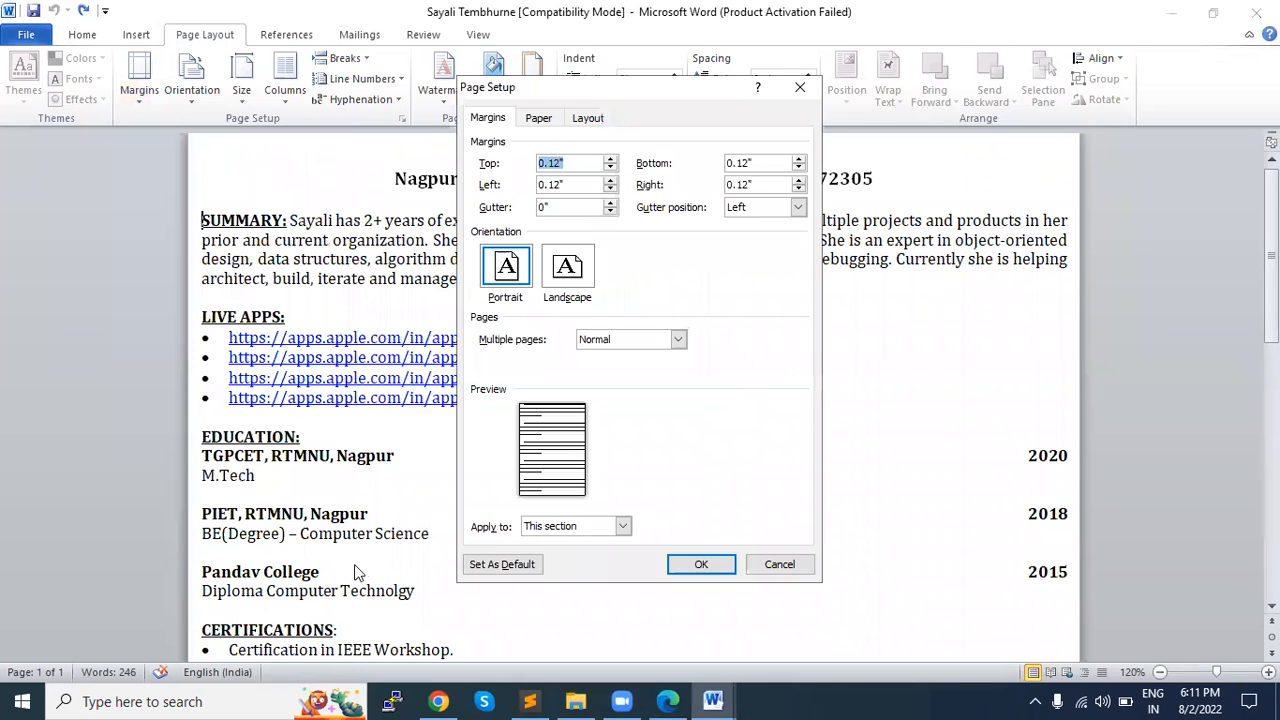
click(777, 563)
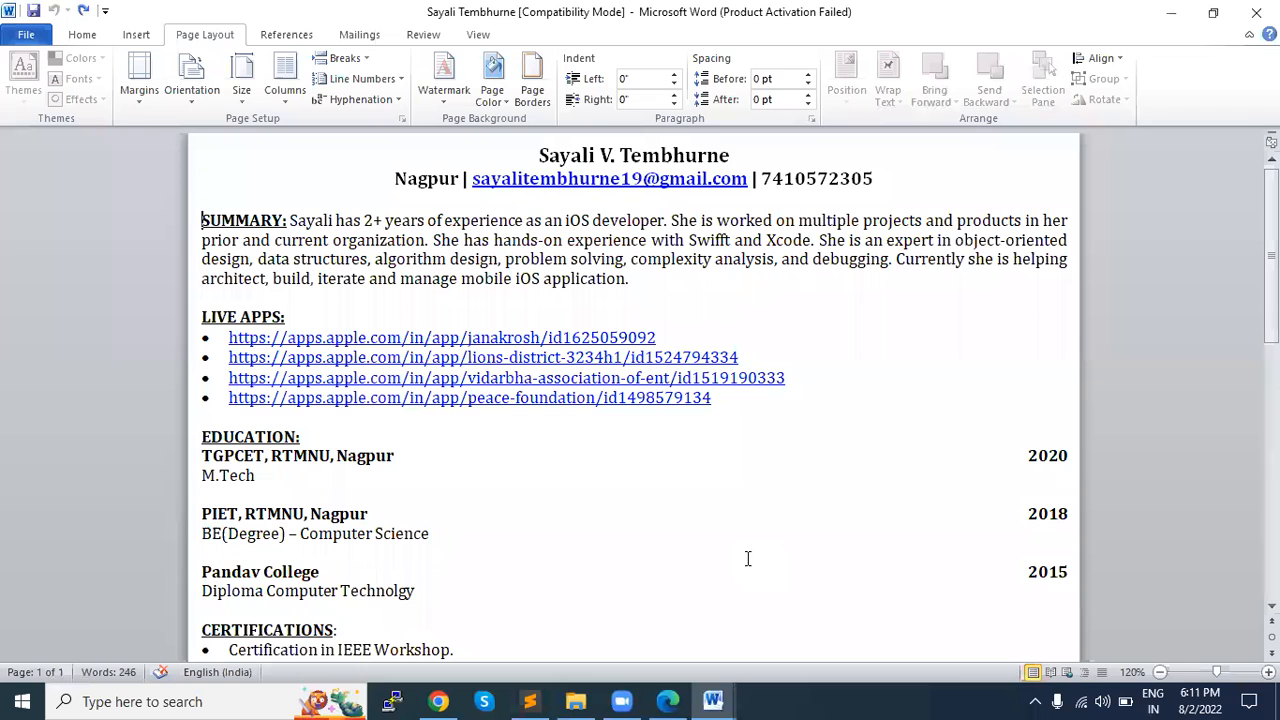
scroll(747, 558, down, 3)
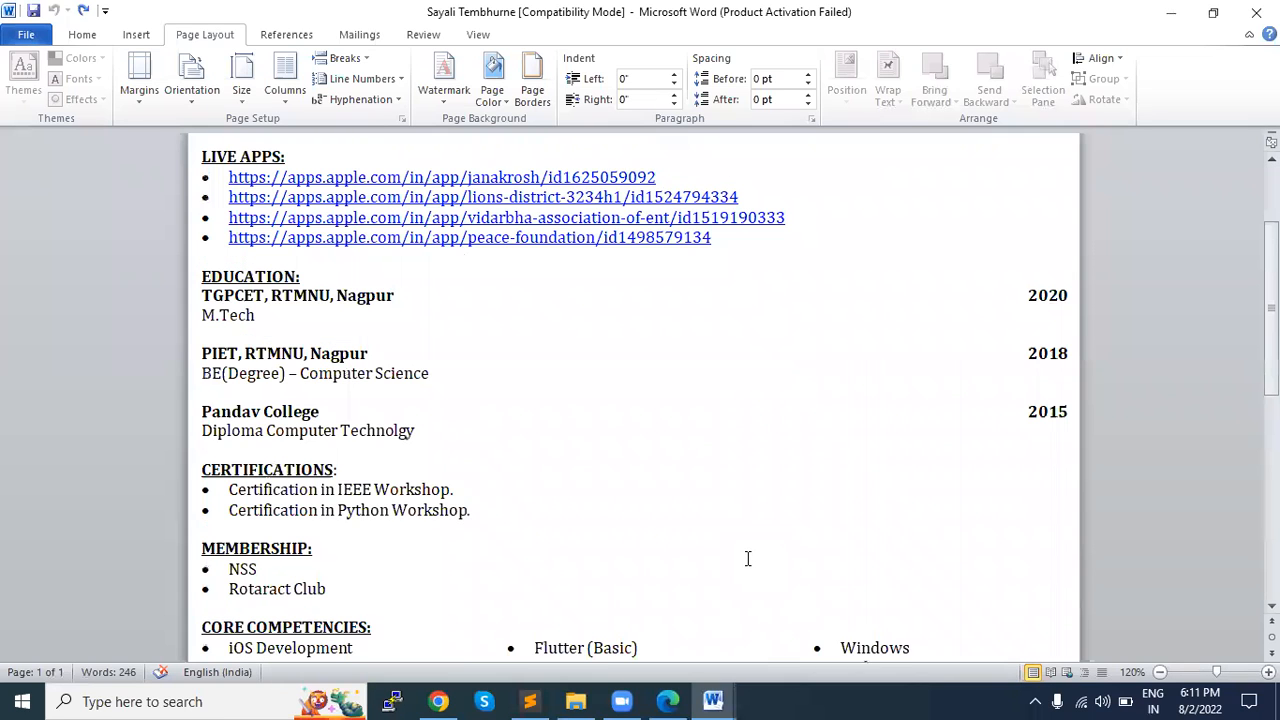
scroll(747, 557, down, 2)
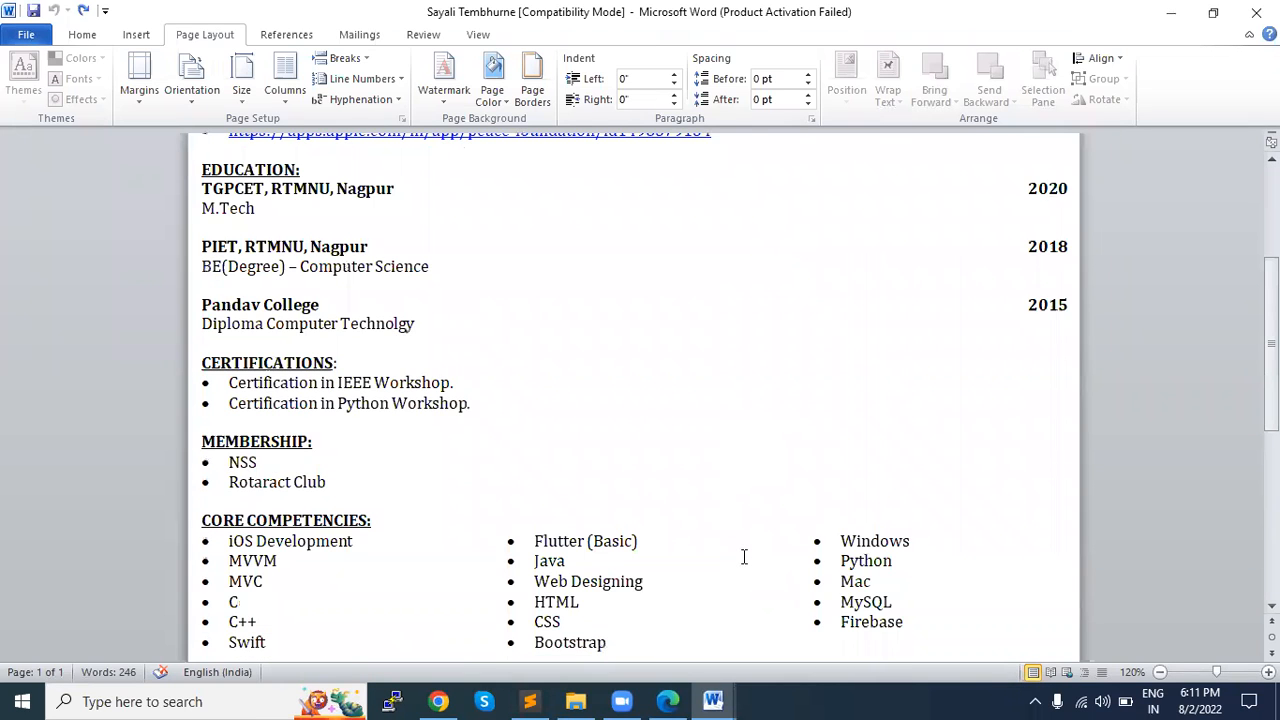
scroll(745, 557, up, 3)
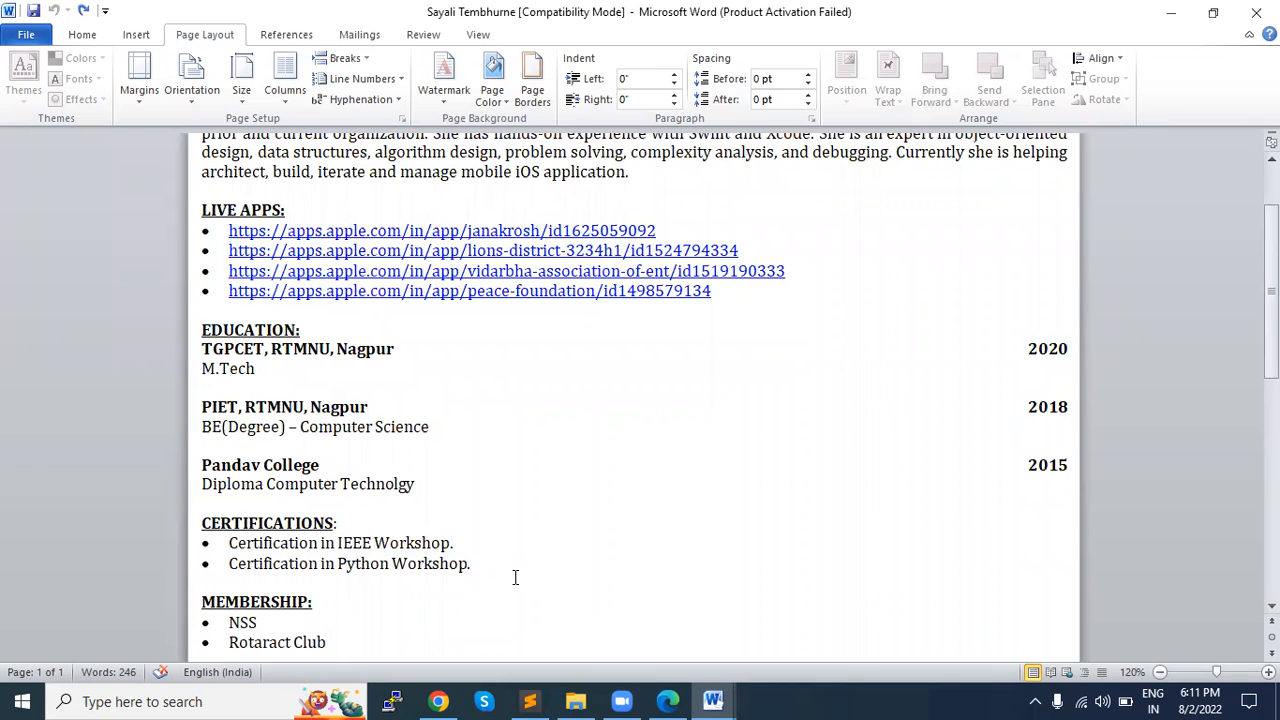
Step: Switch to Sublime Text, extend the Header note's first line to "Header Full legal name" and add an empty second line
key(alt+Tab)
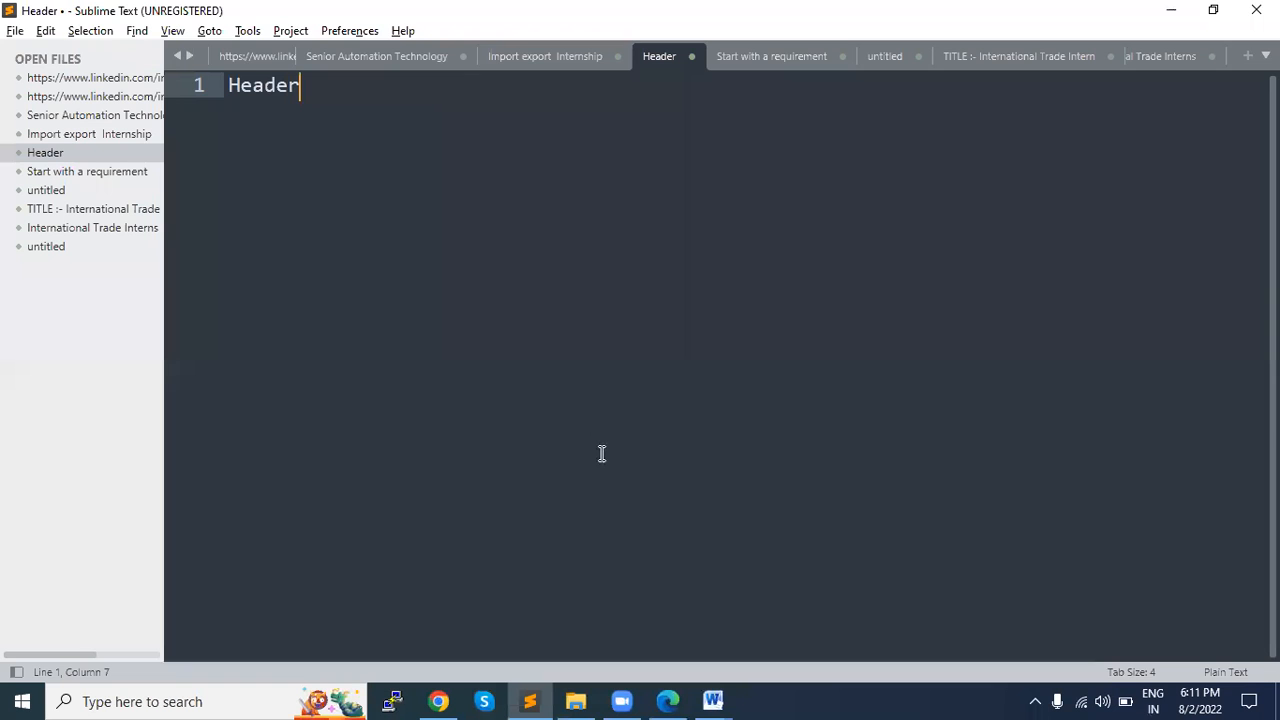
key(Return)
key(alt+Tab)
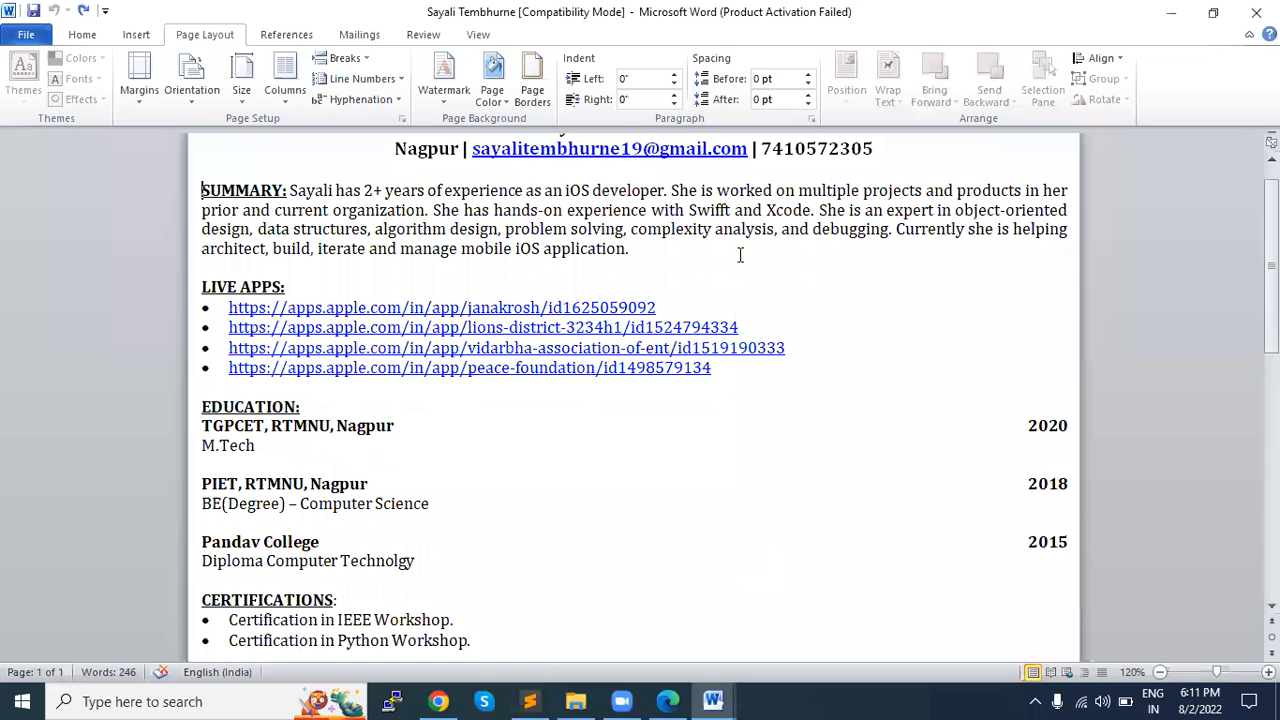
key(alt+Tab)
click(497, 93)
text(N)
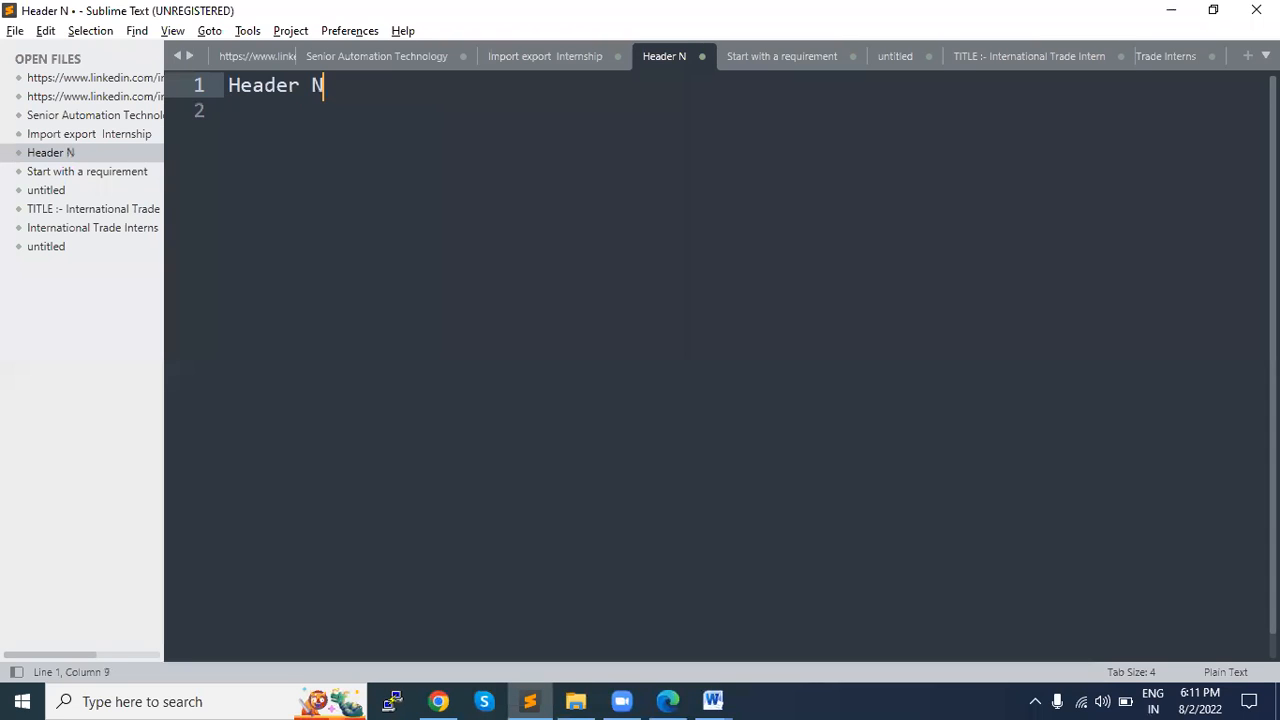
key(BackSpace)
text(F)
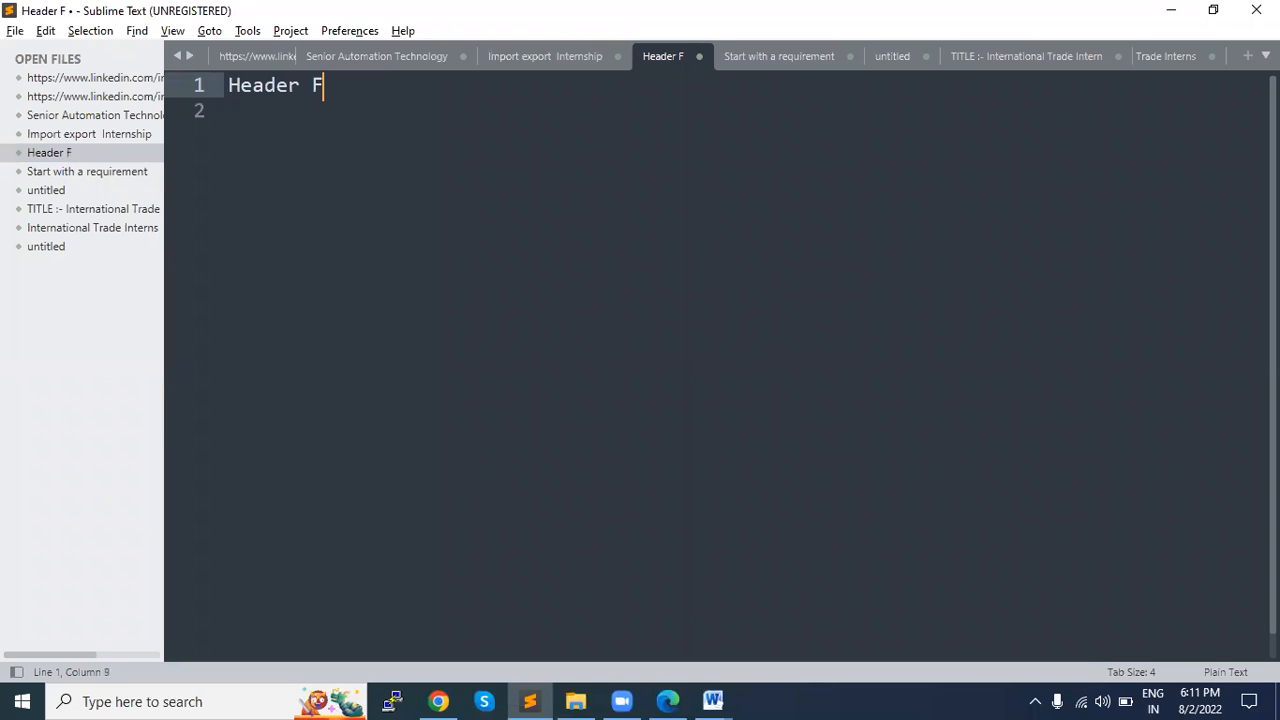
text(ull )
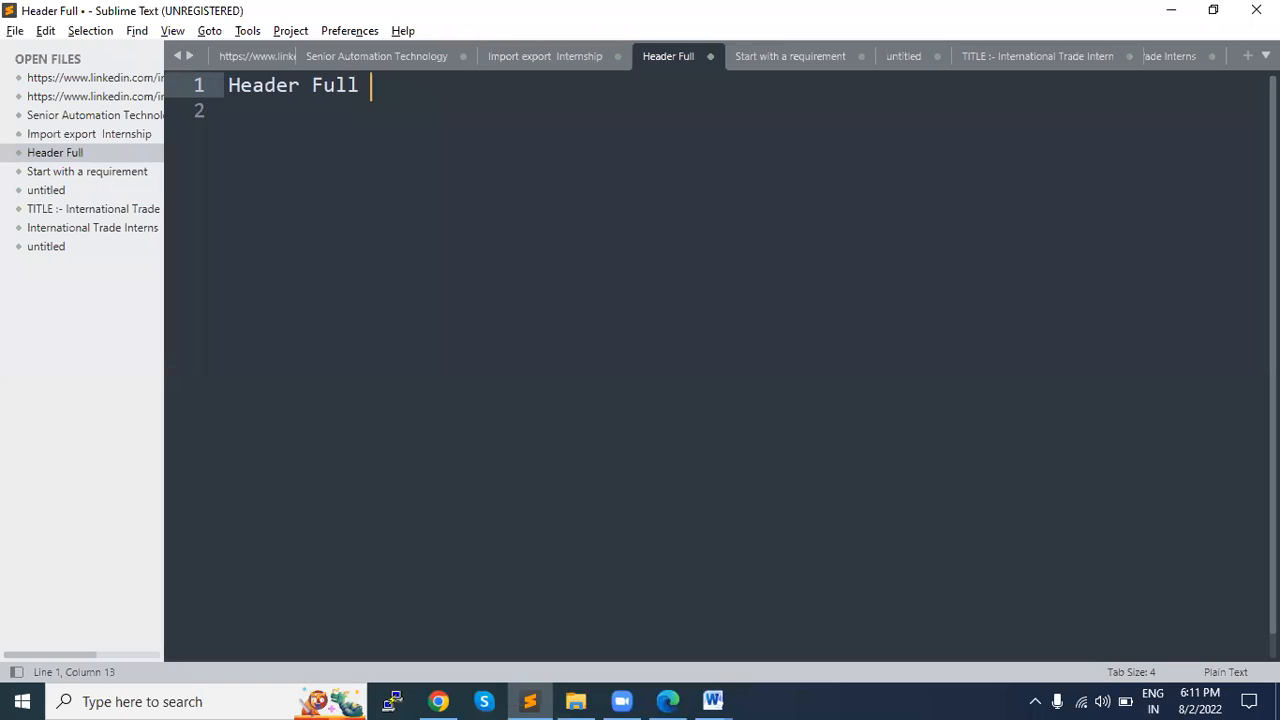
text(leg)
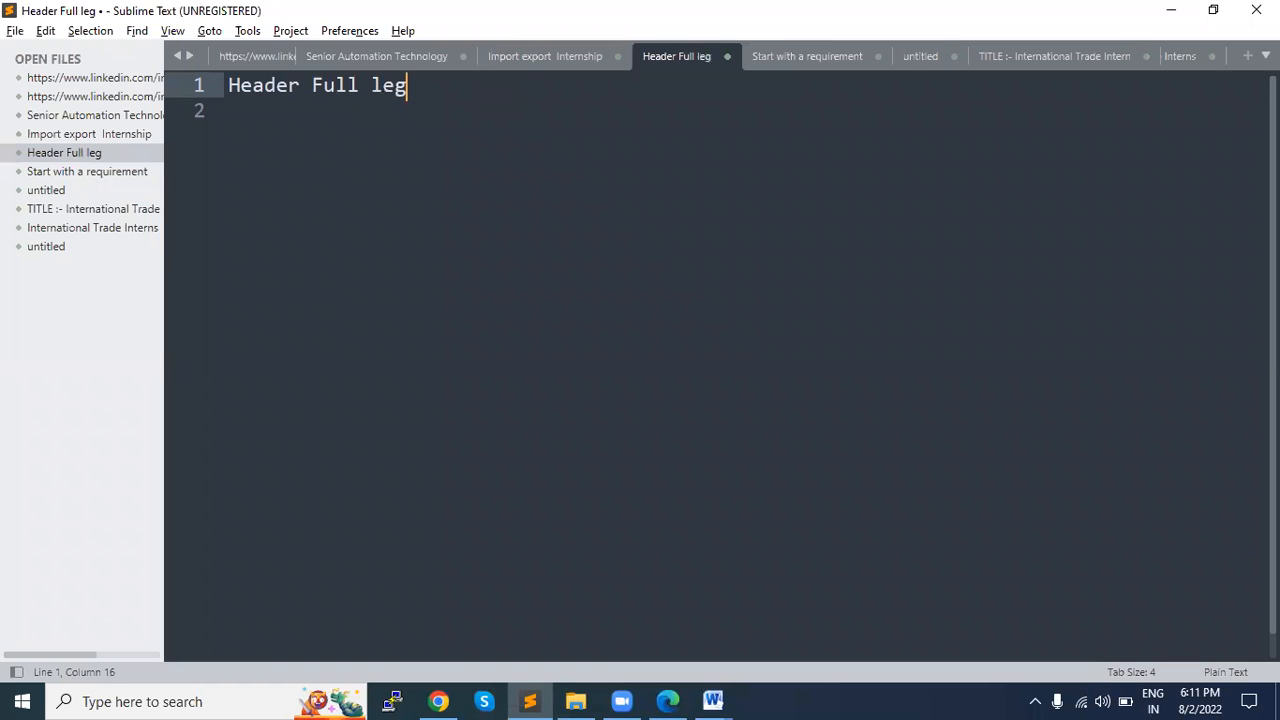
text(al name)
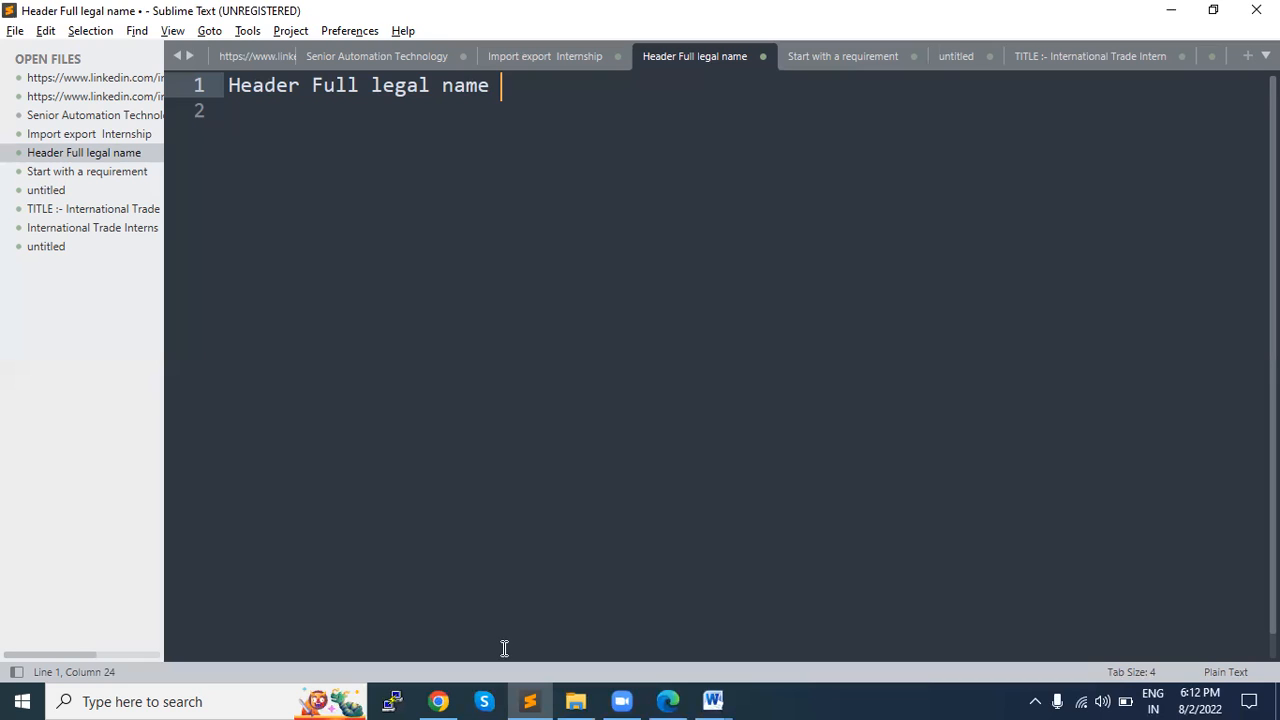
Step: Add the lines "1- Printing" and "2 ATS - Application tracking system" below the header line
key(alt)
click(442, 333)
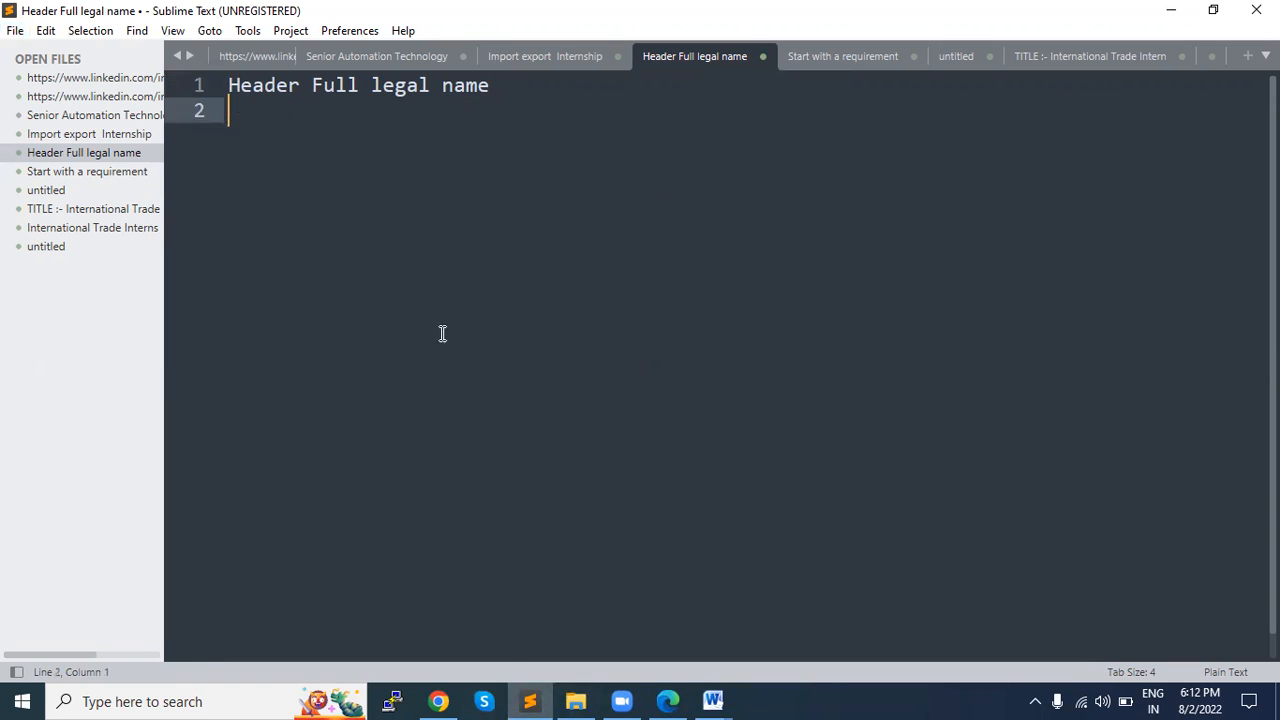
text(1- Printing)
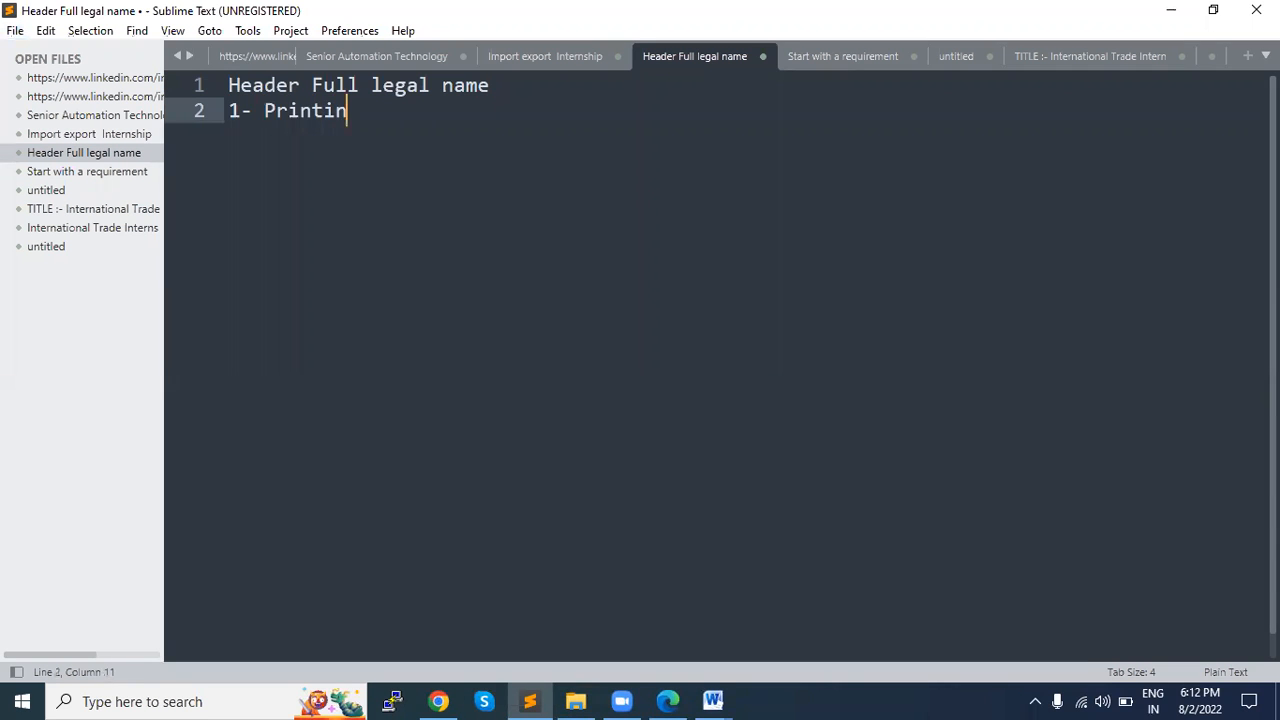
key(Return)
text(2 A)
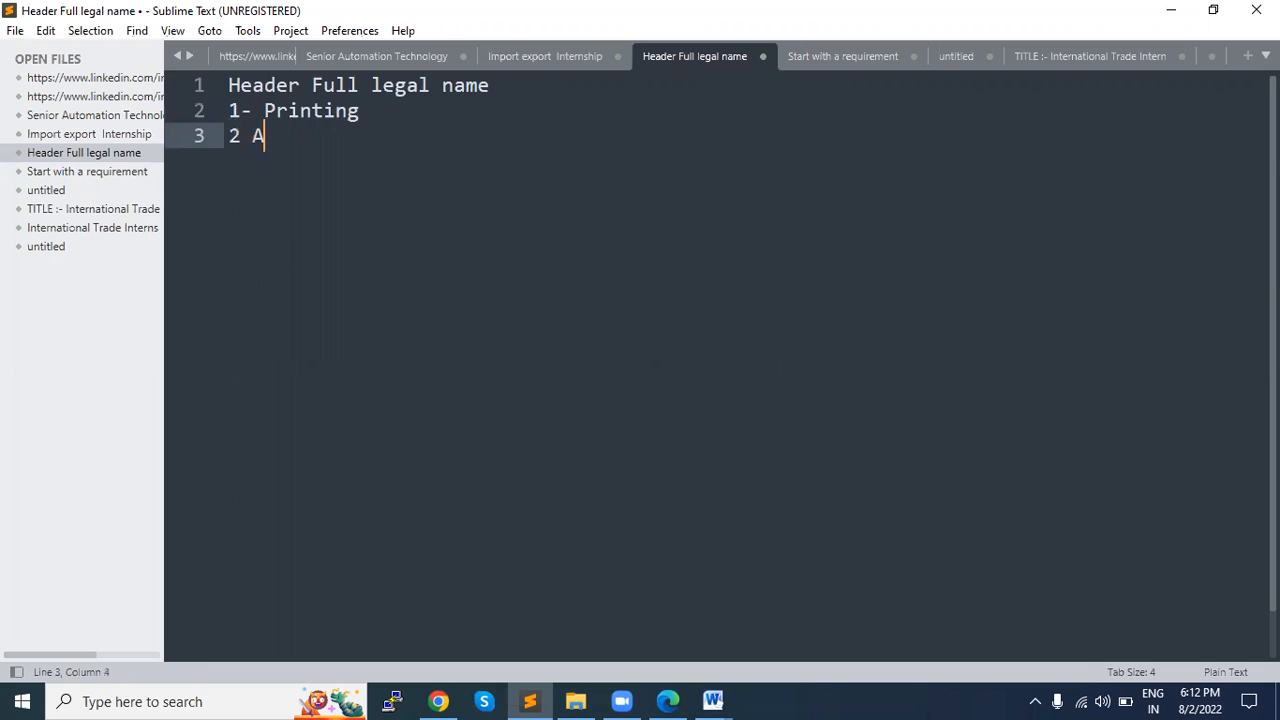
text(TS - Application )
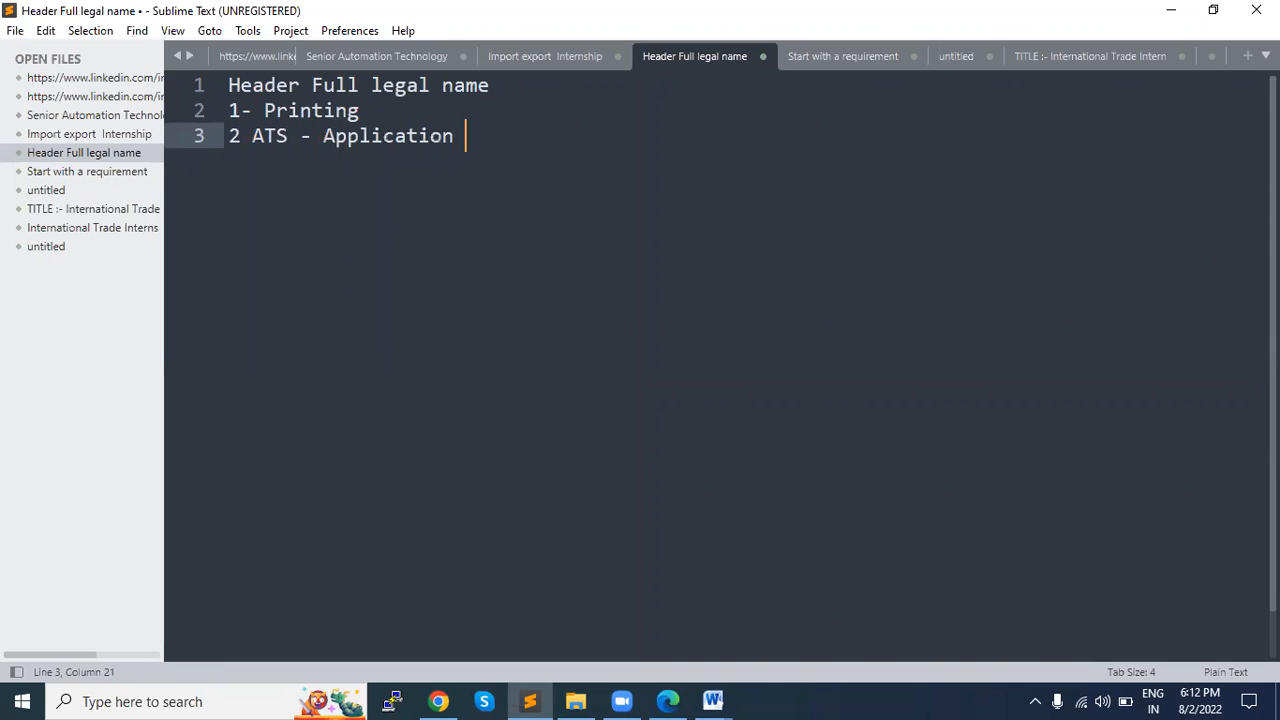
text(tracking system)
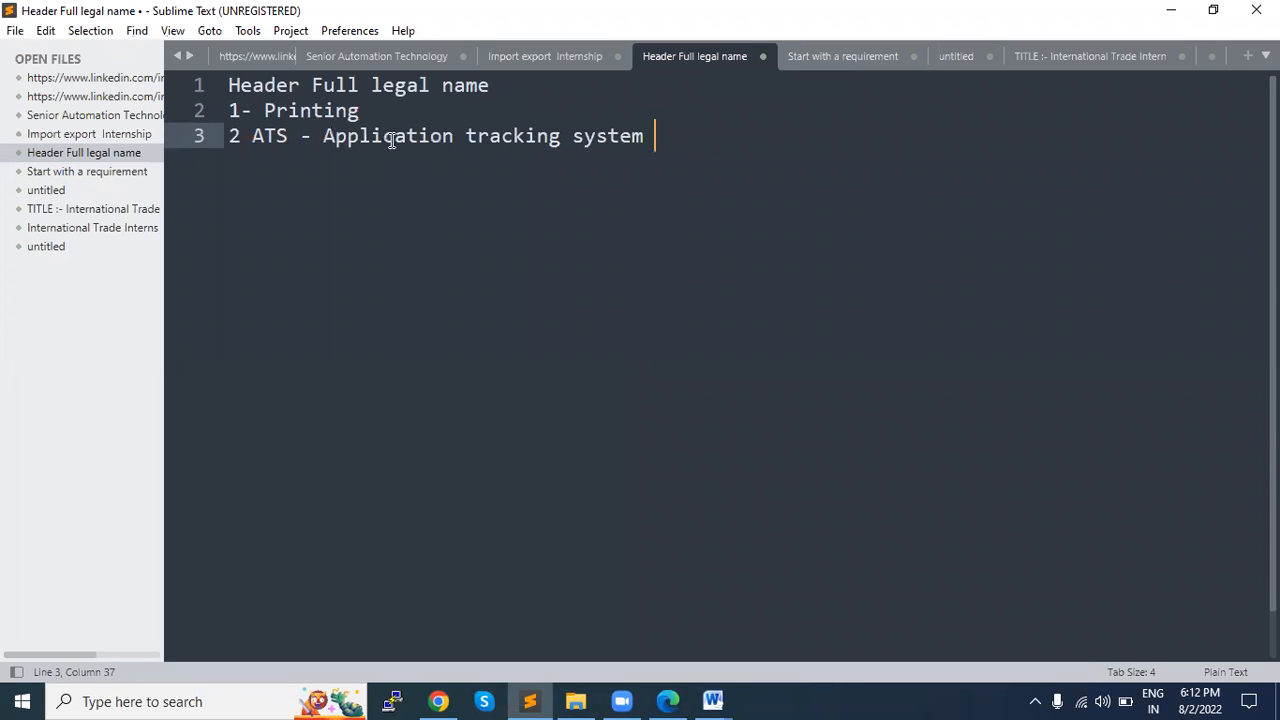
Step: Delete the two numbered lines about printing and ATS
drag(232, 110, 234, 131)
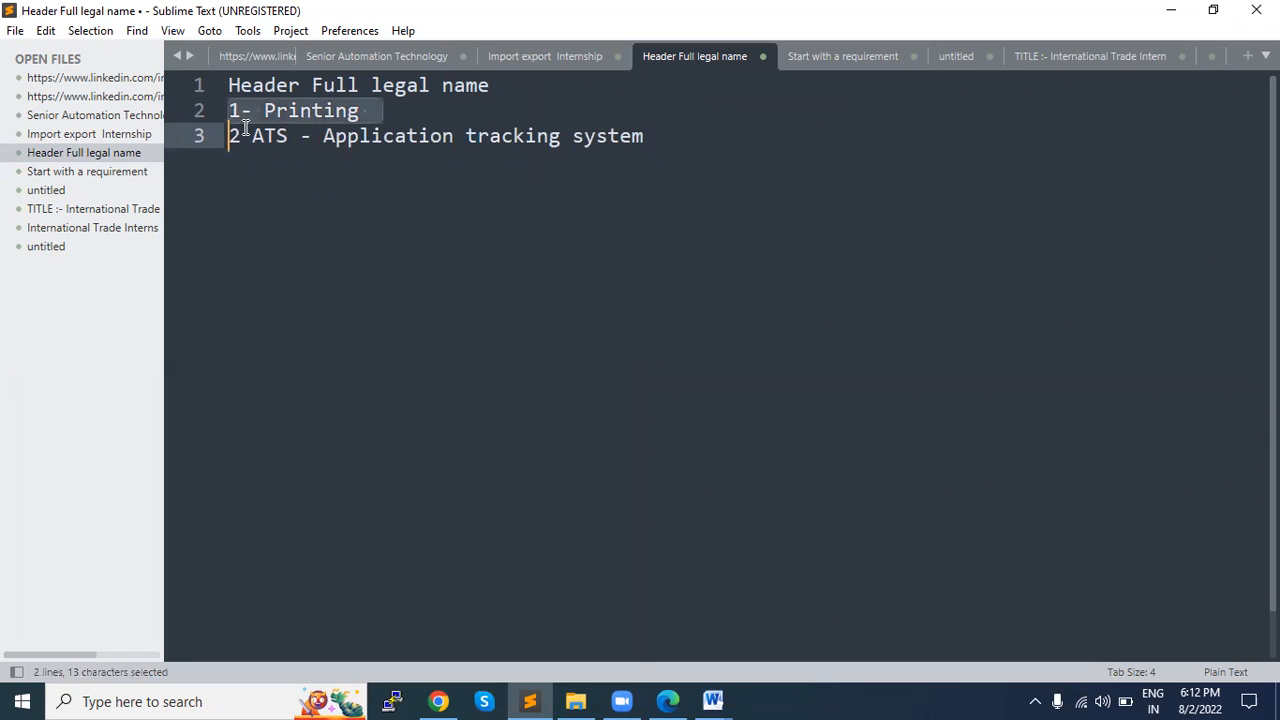
shift+click(677, 137)
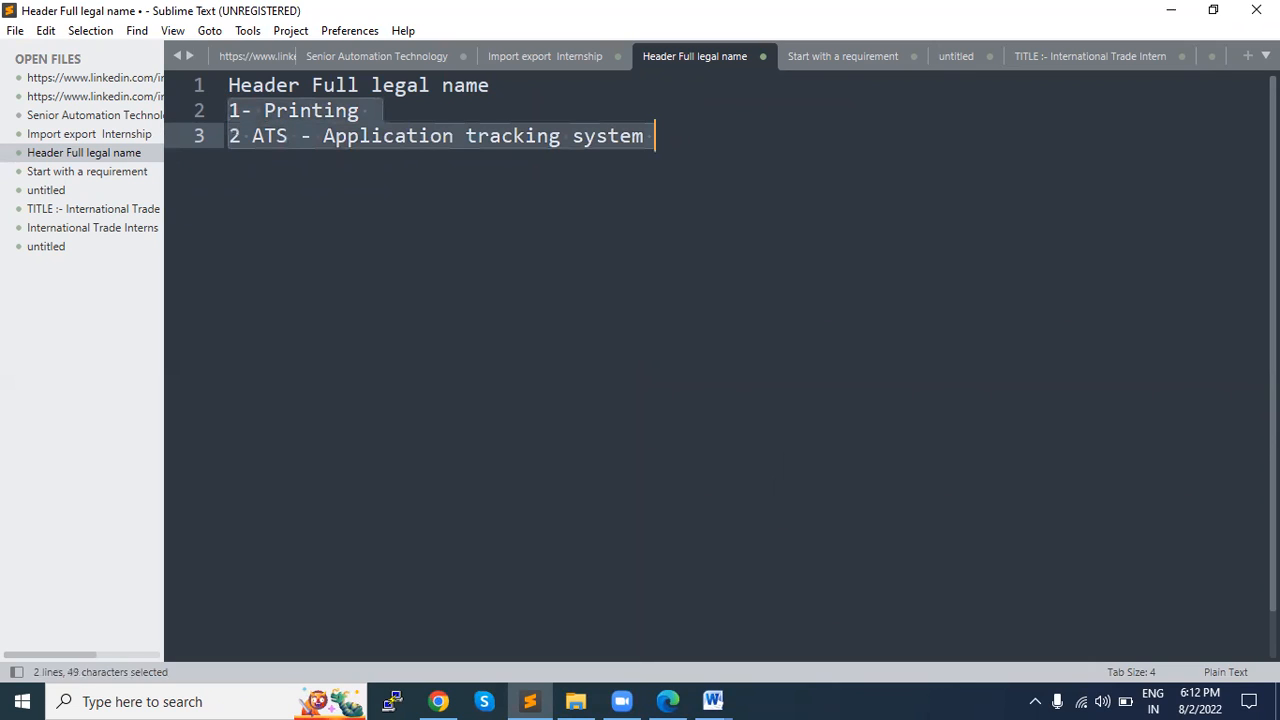
key(BackSpace)
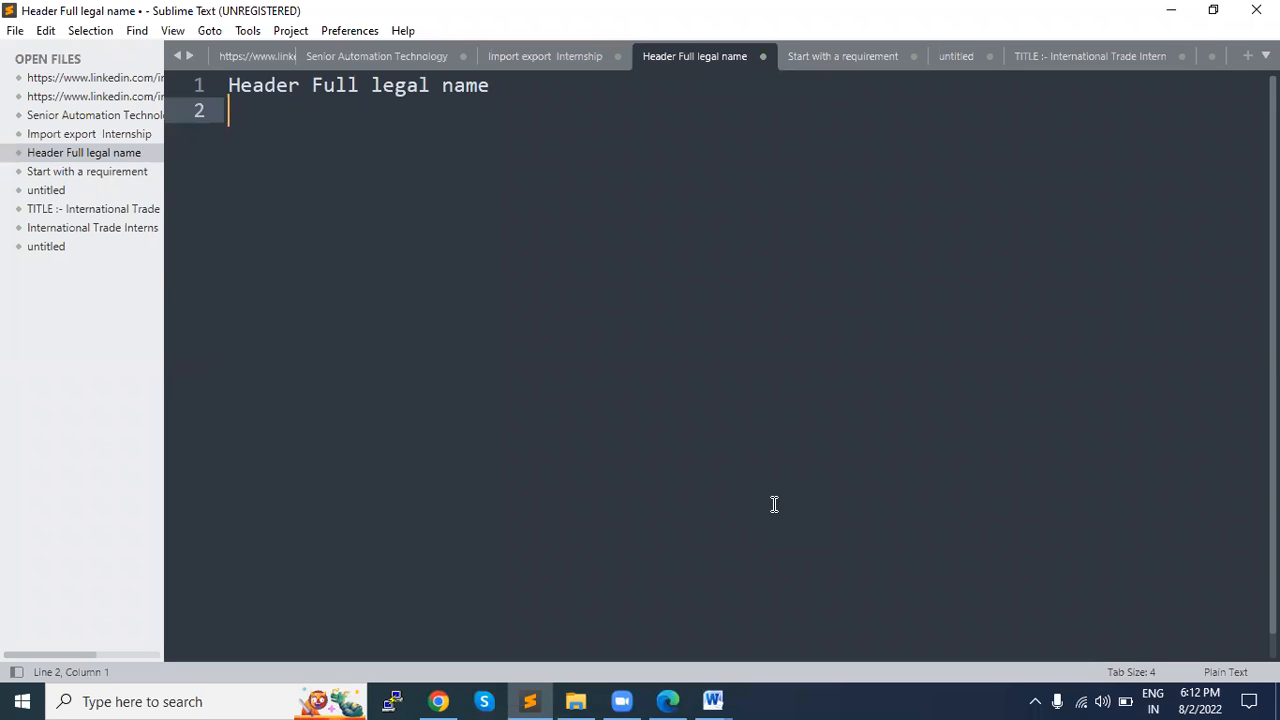
Step: Enter a sample person's first, middle and last name after "Header Full legal name"
click(508, 88)
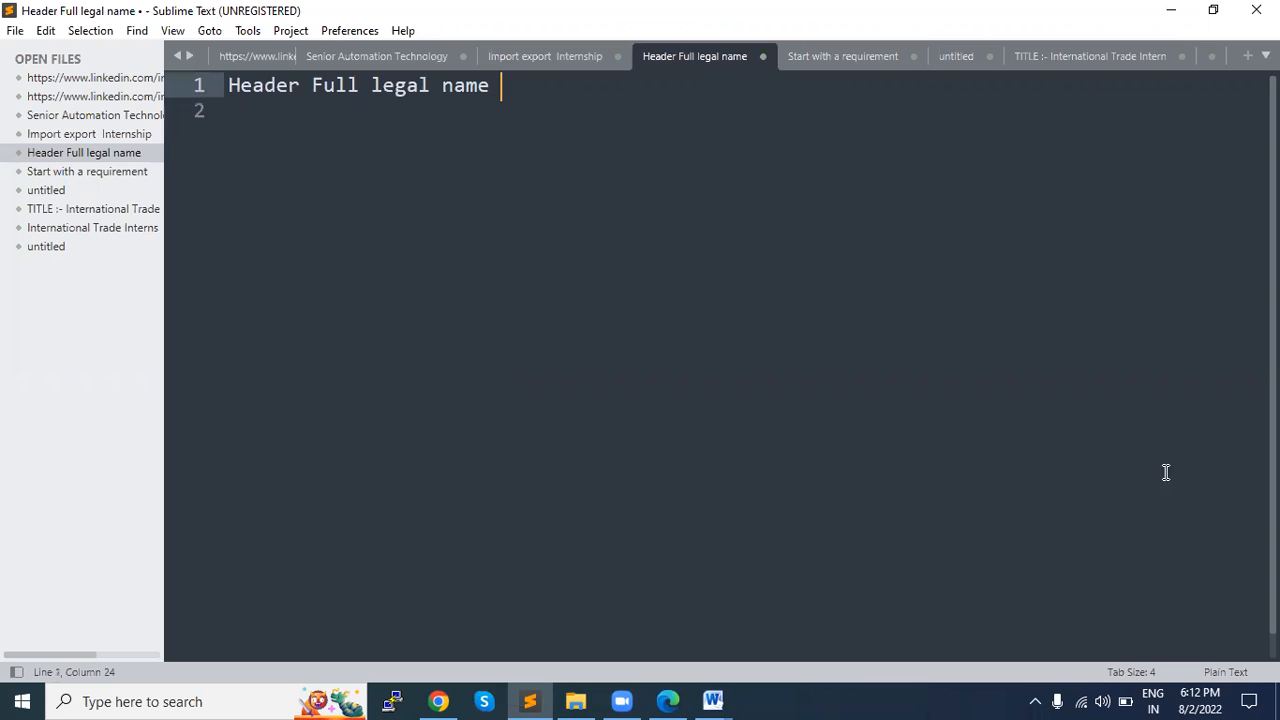
text(Pa)
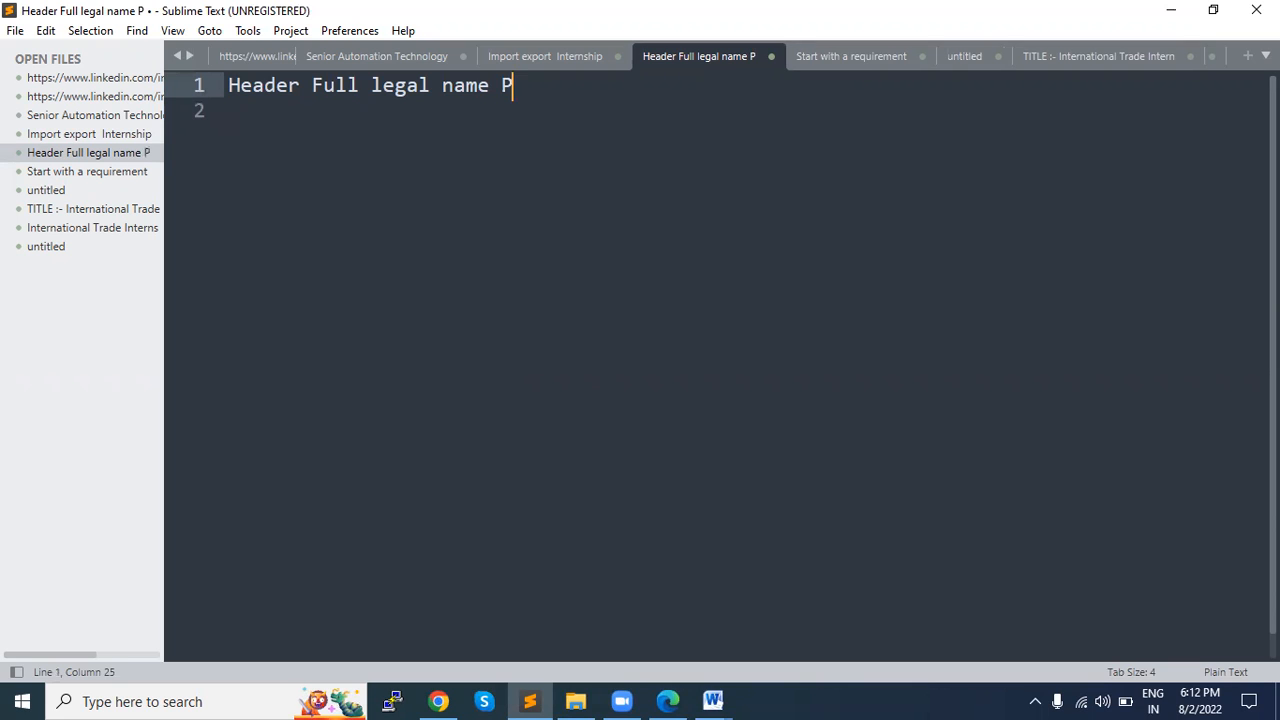
key(BackSpace)
key(BackSpace)
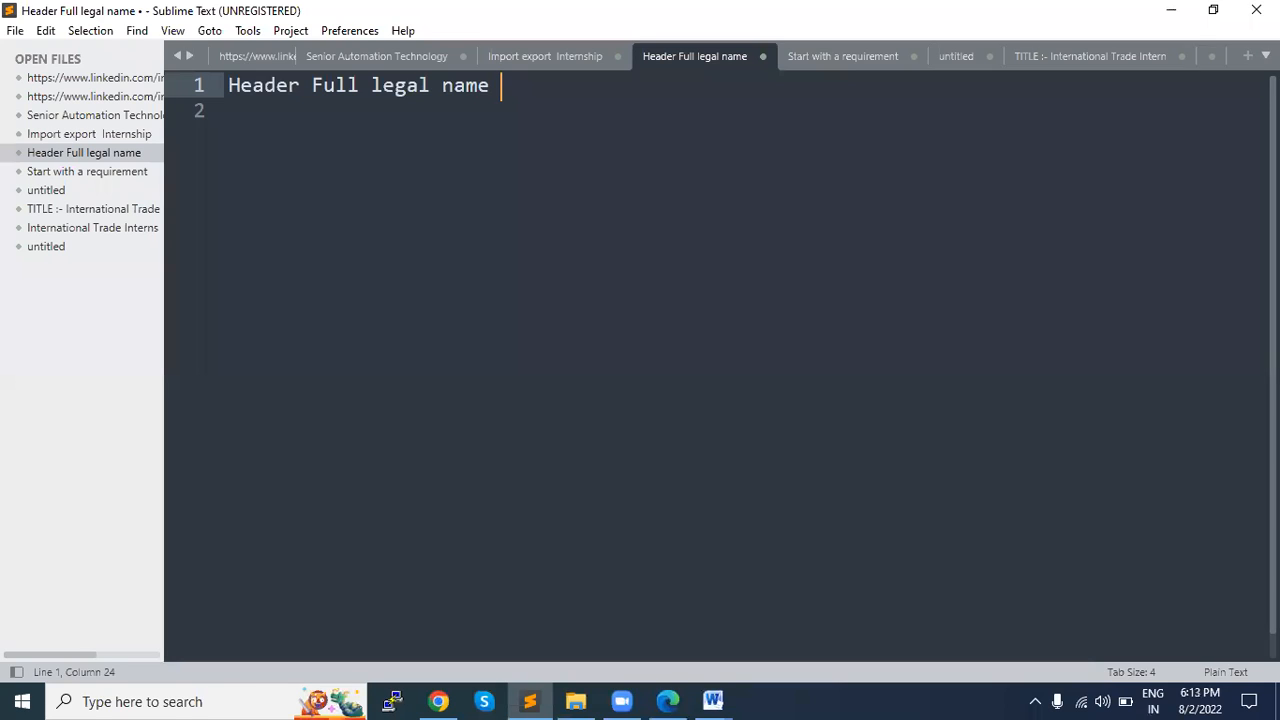
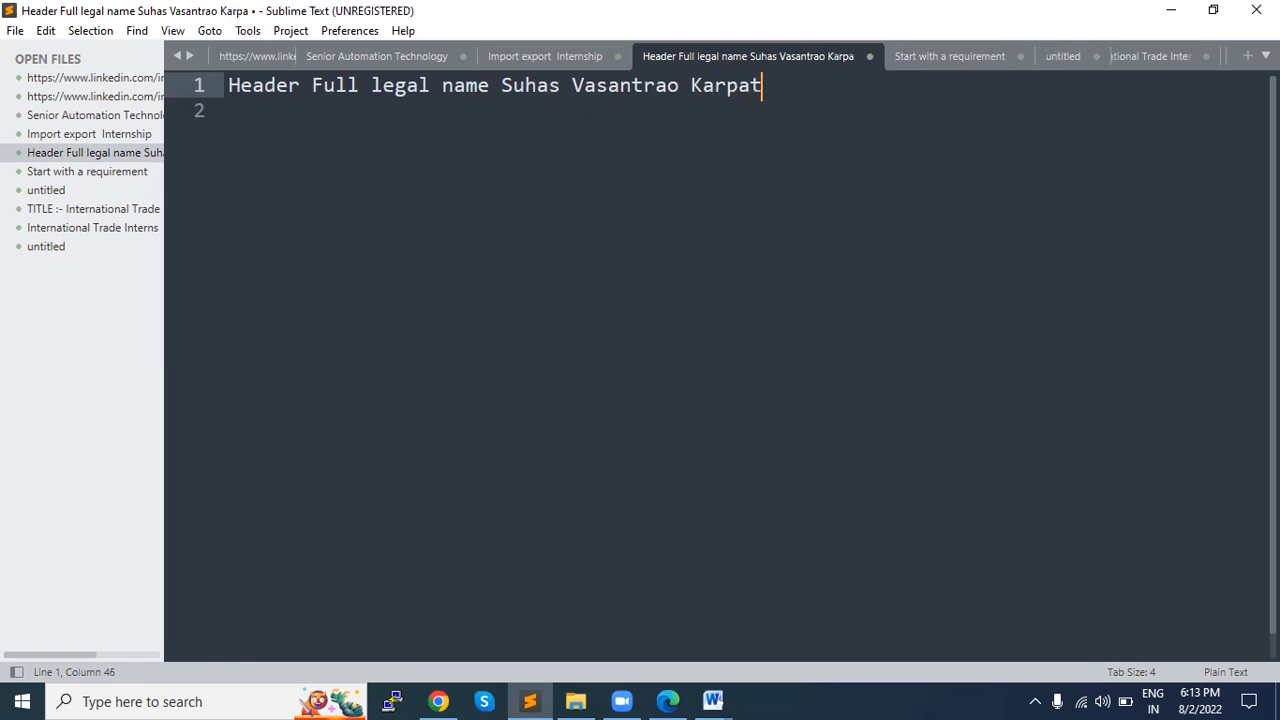
Step: Remove the middle name from the sample full name, keeping a single space between first and last name
double_click(577, 88)
key(BackSpace)
key(BackSpace)
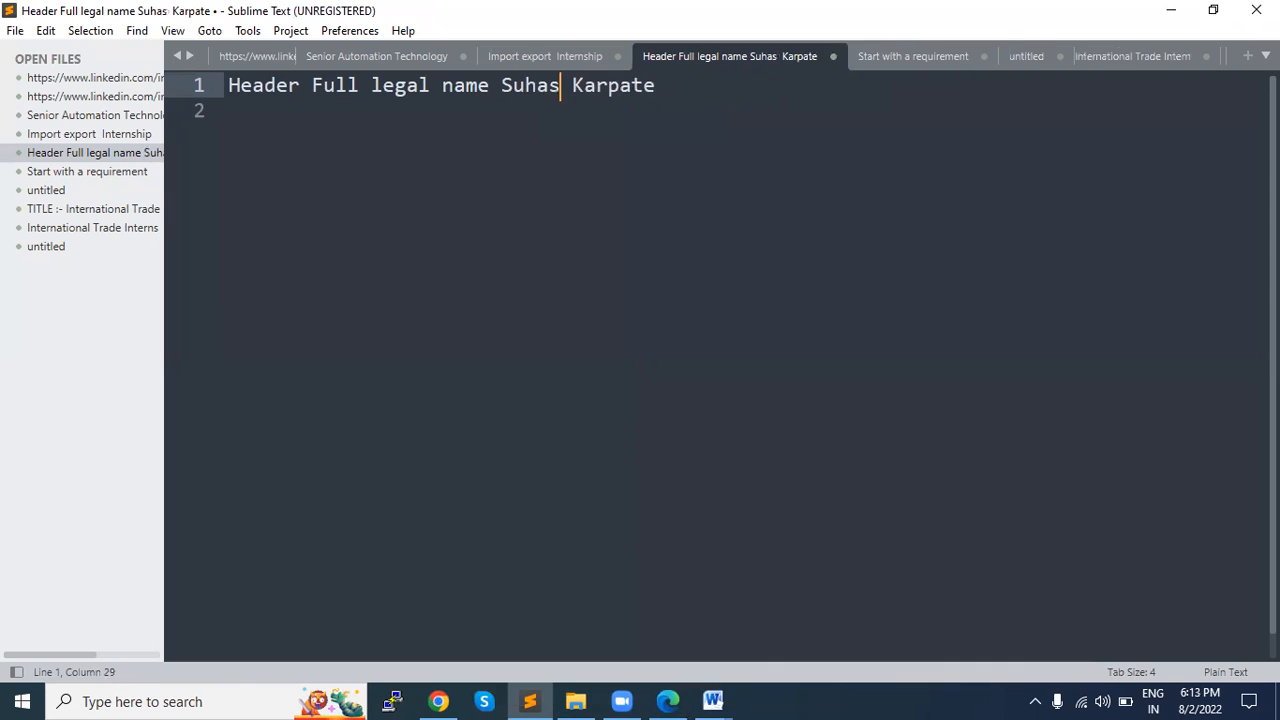
Step: Delete the remaining sample name after "Header Full legal name"
drag(502, 85, 563, 378)
click(683, 126)
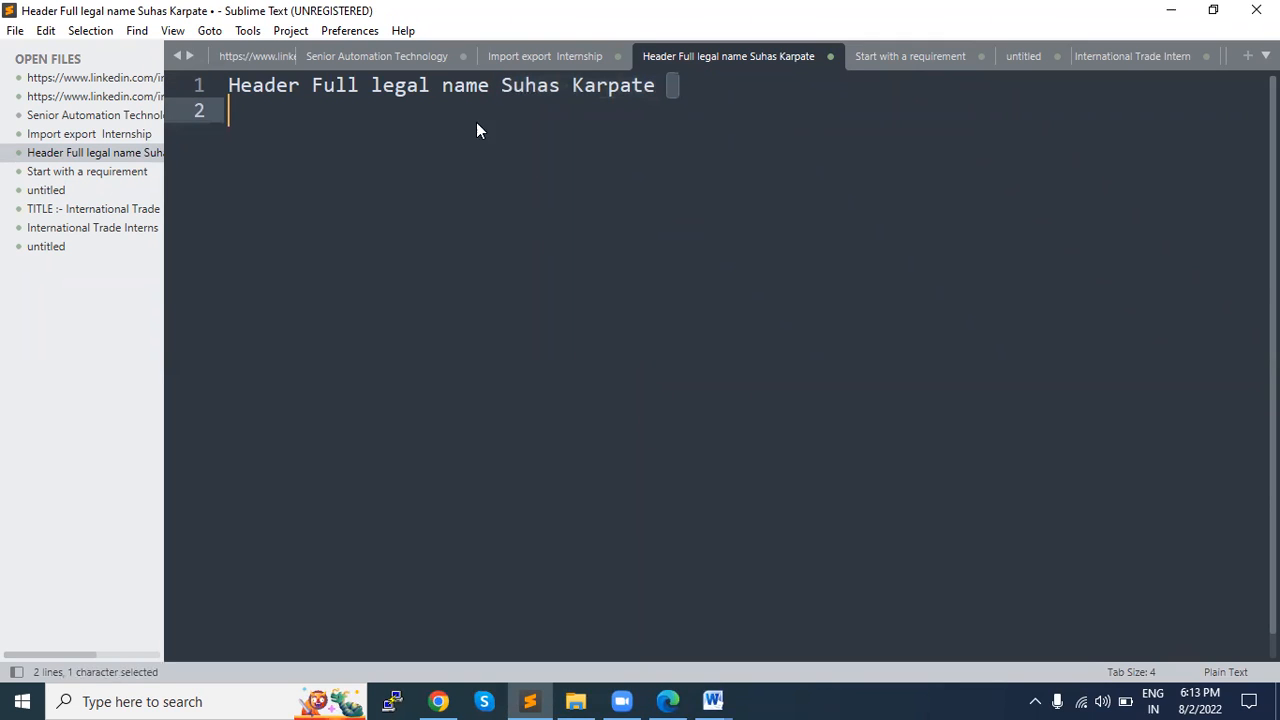
drag(501, 92, 704, 100)
key(BackSpace)
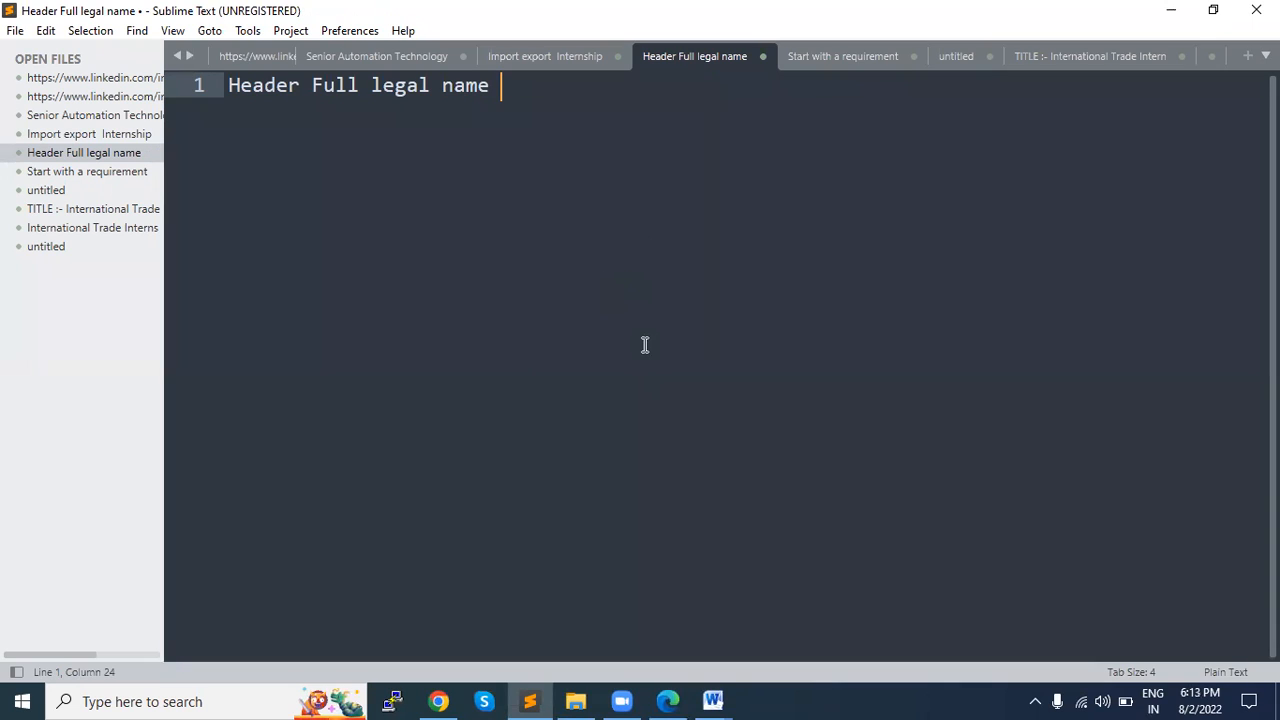
Step: Glance at the résumé in Word, then append "| Current location |" after "Header Full legal name" in Sublime Text
key(alt+Tab)
scroll(641, 345, down, 2)
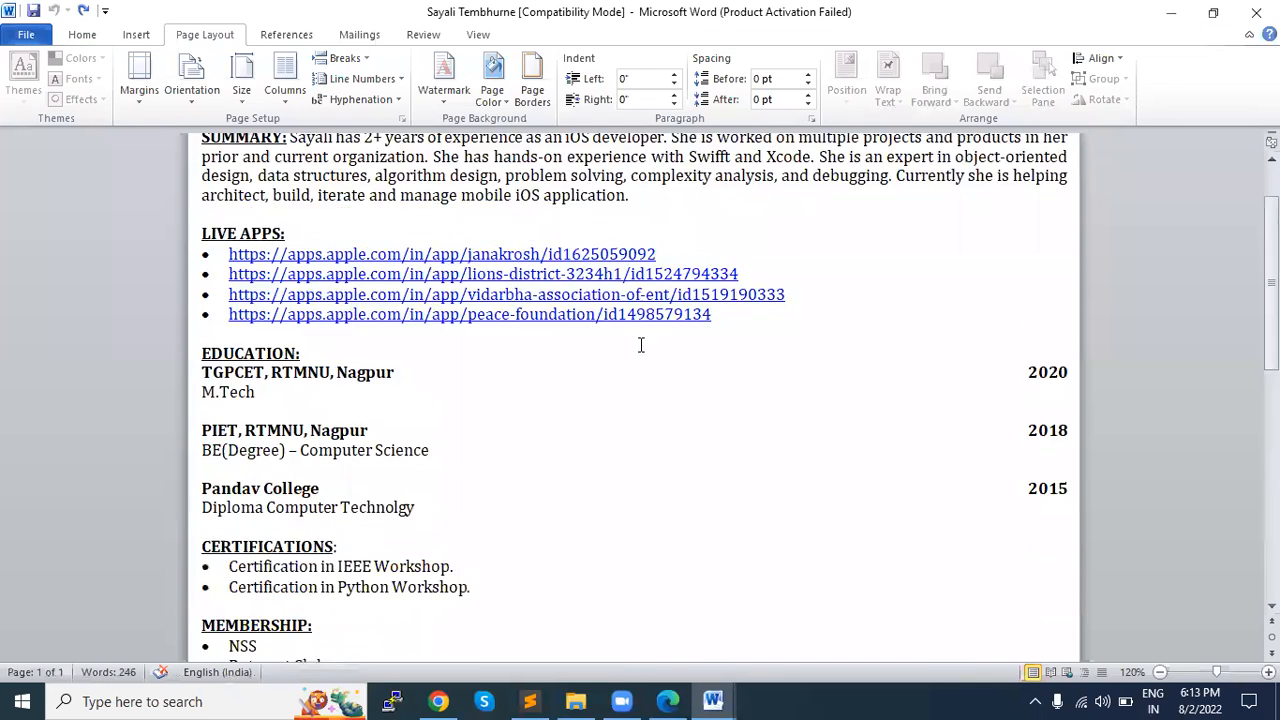
key(alt+Tab)
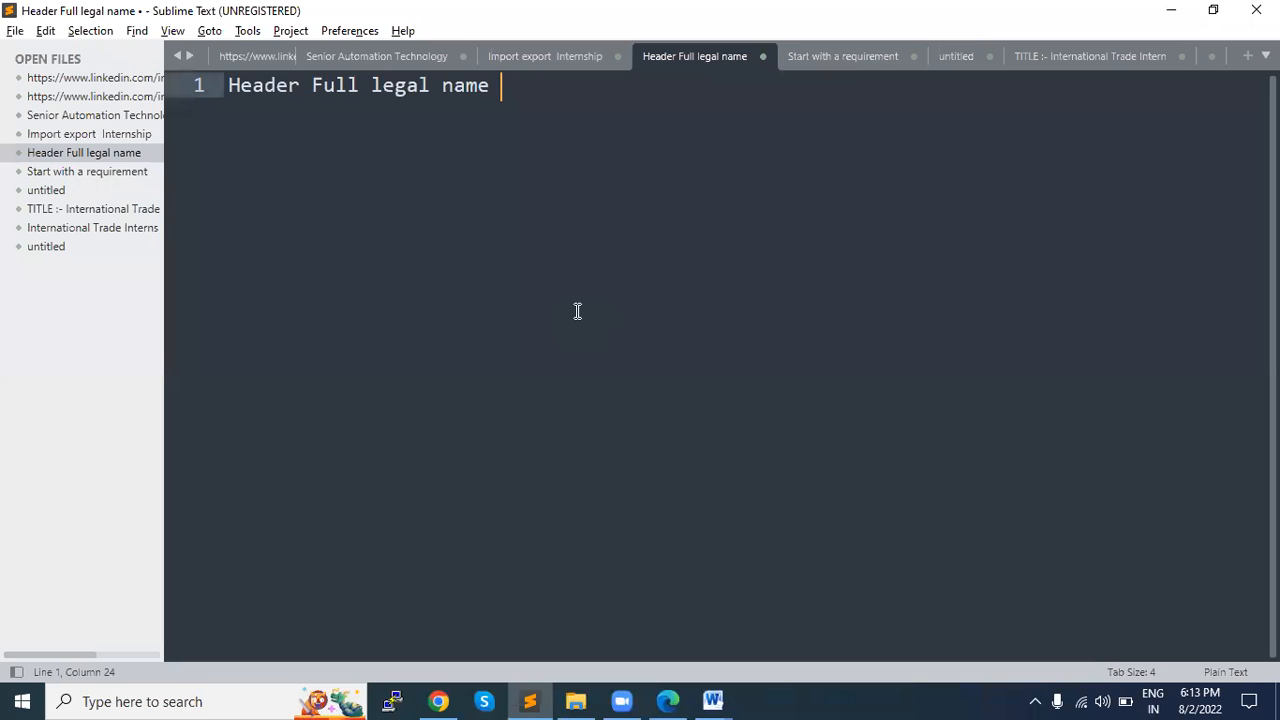
key(Return)
key(BackSpace)
text(| )
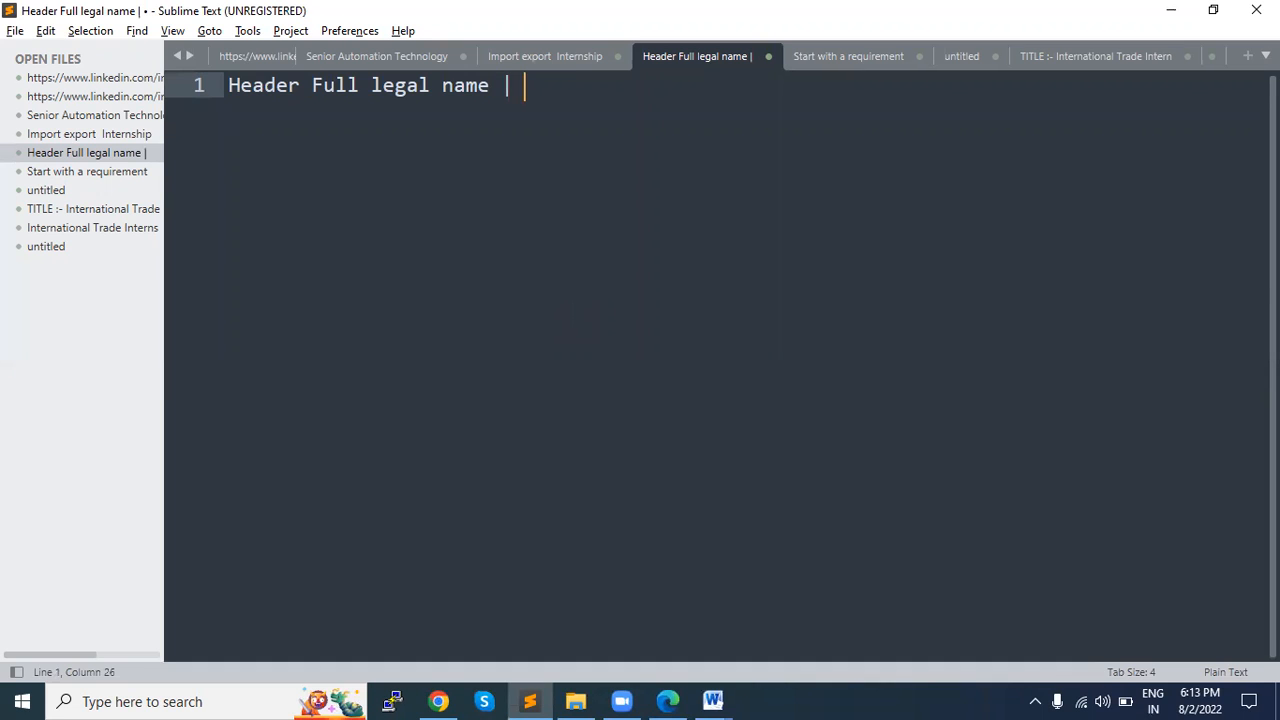
text(Curren)
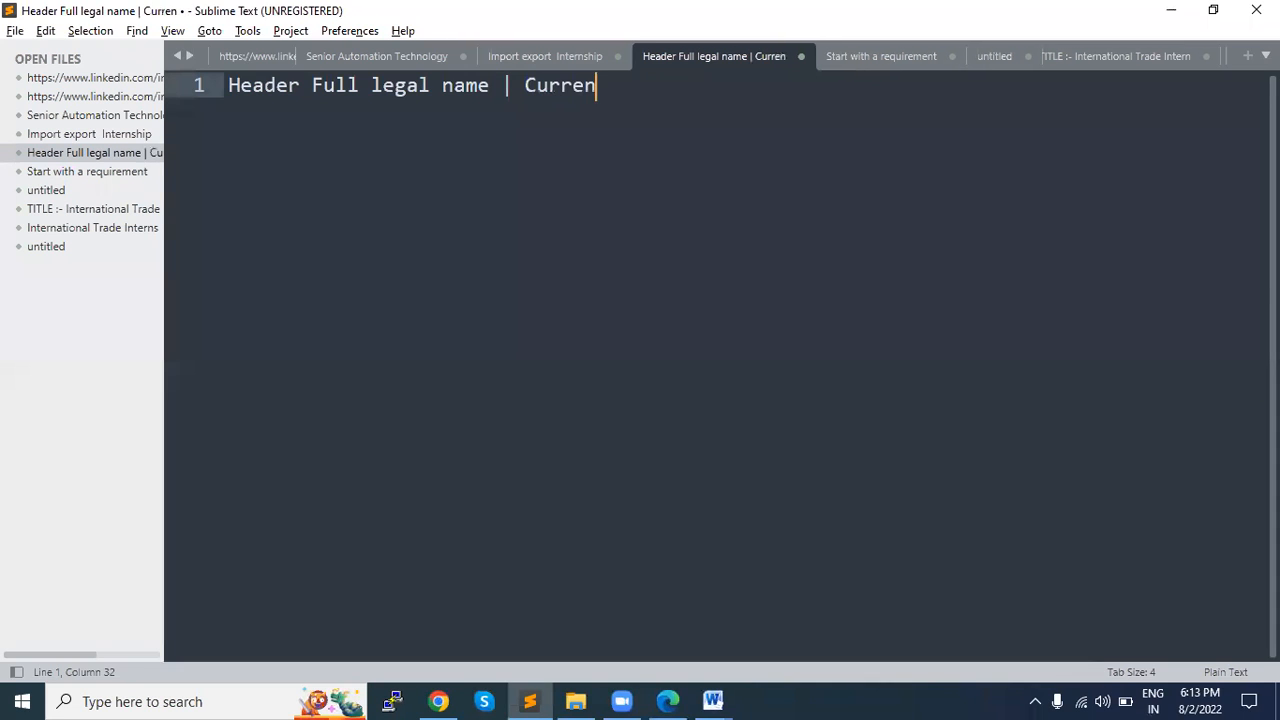
text(t locatio)
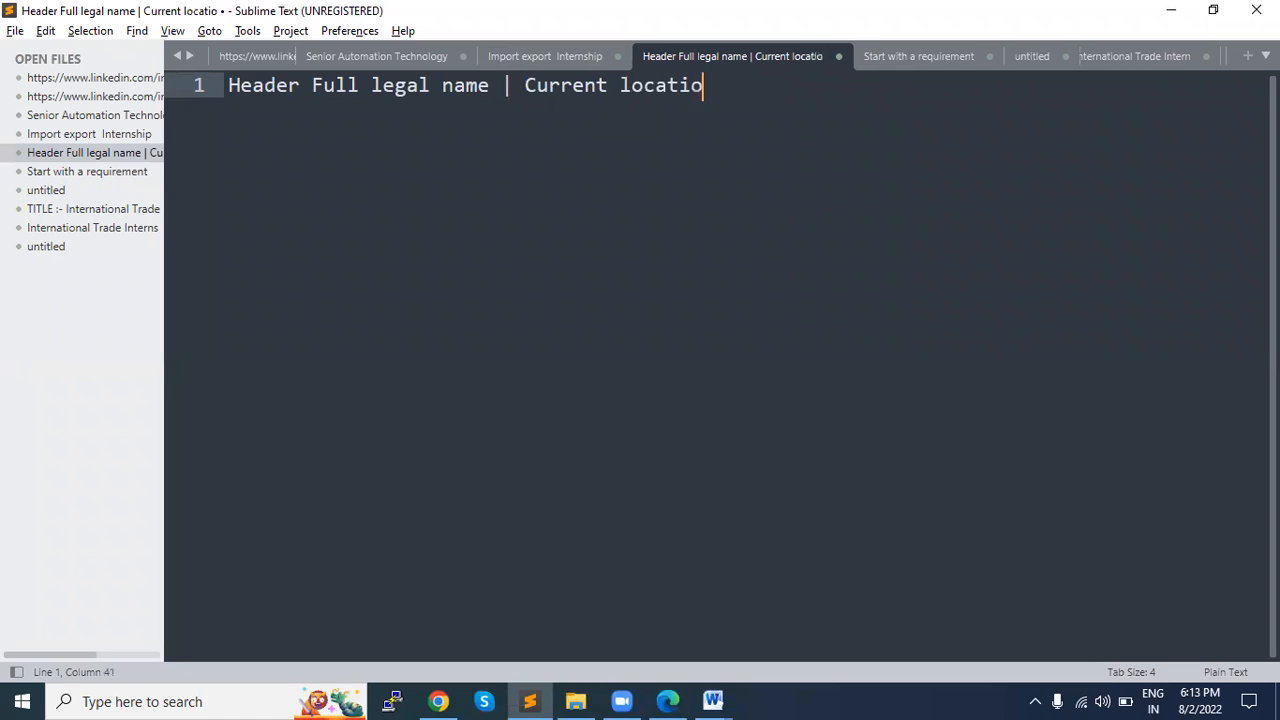
text(n | )
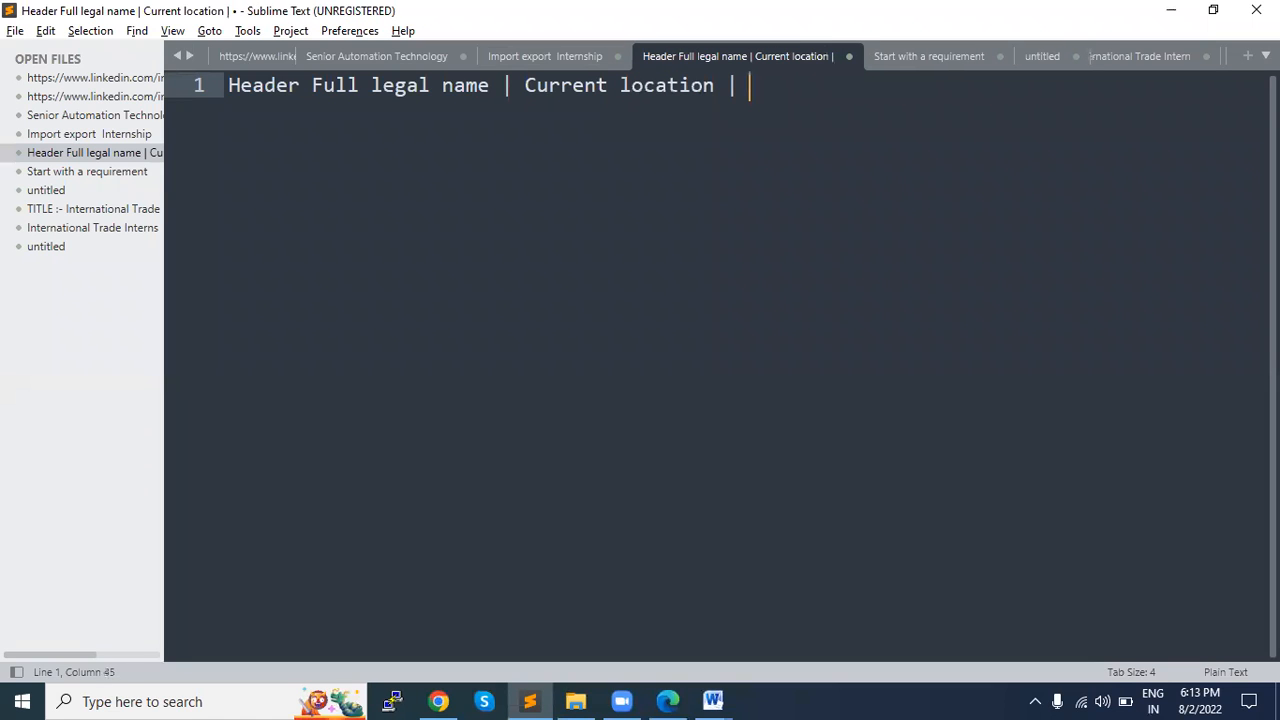
text(ema)
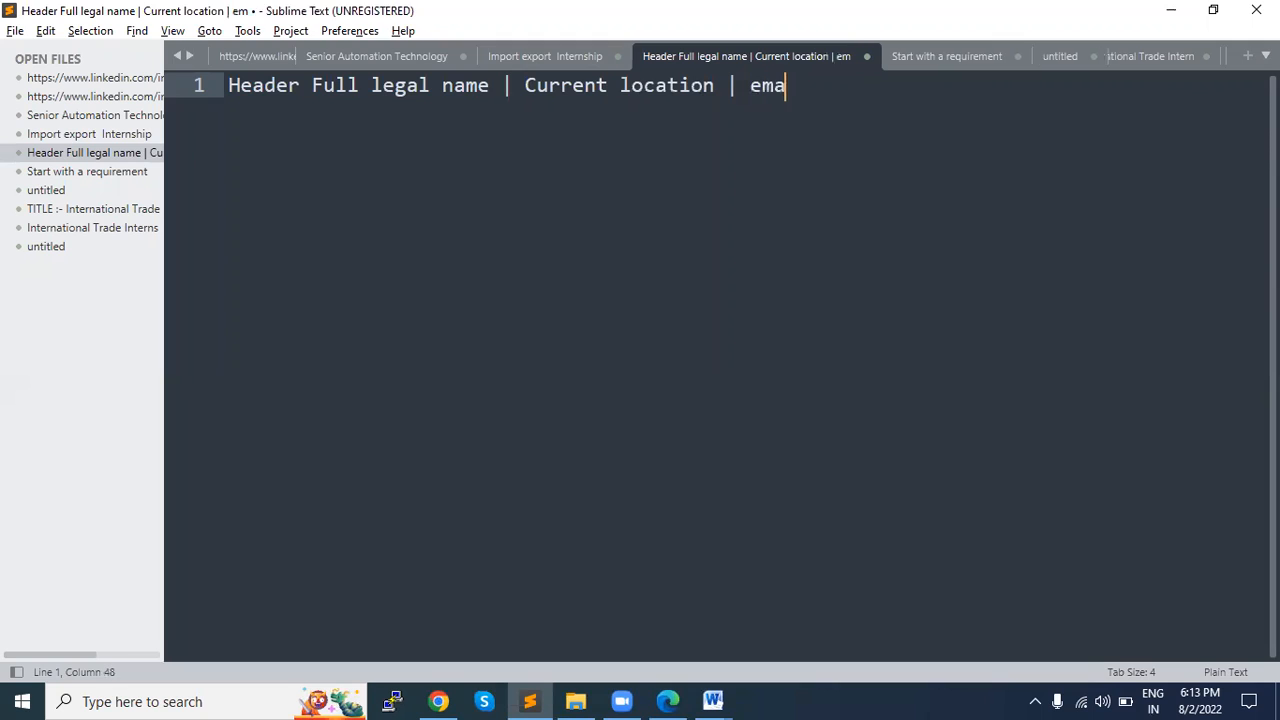
text(il address )
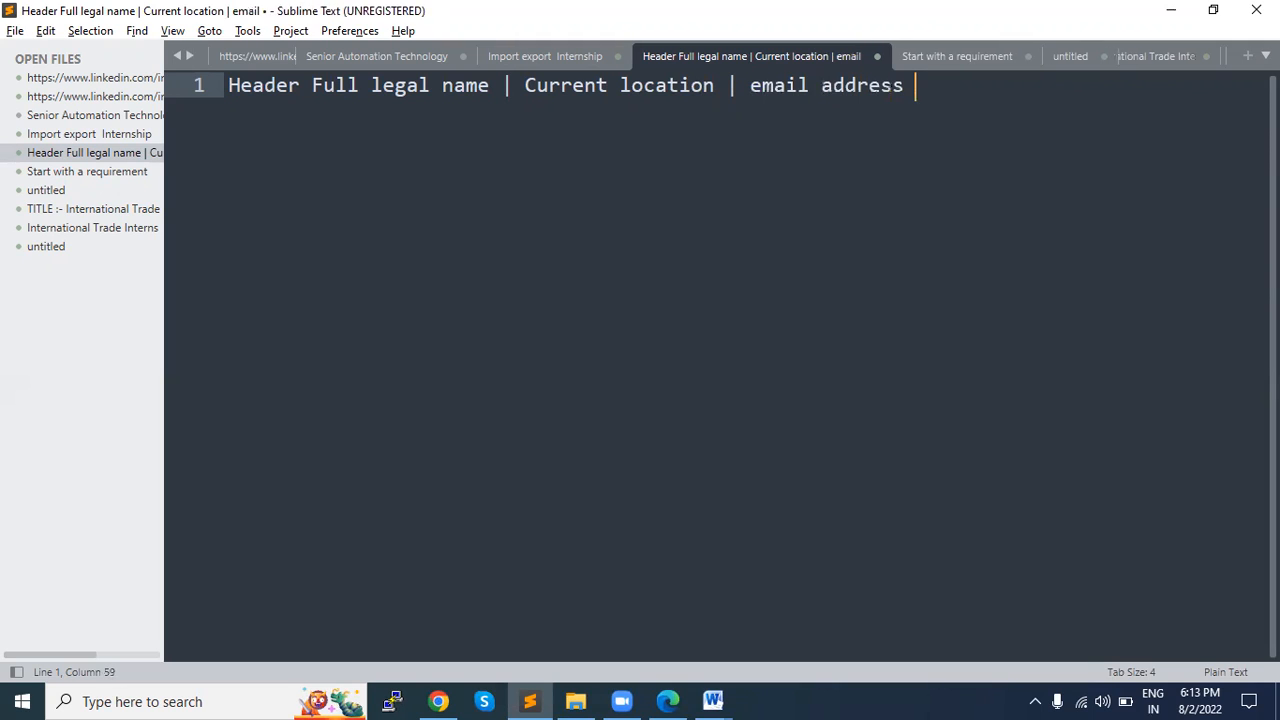
text(| phone number |)
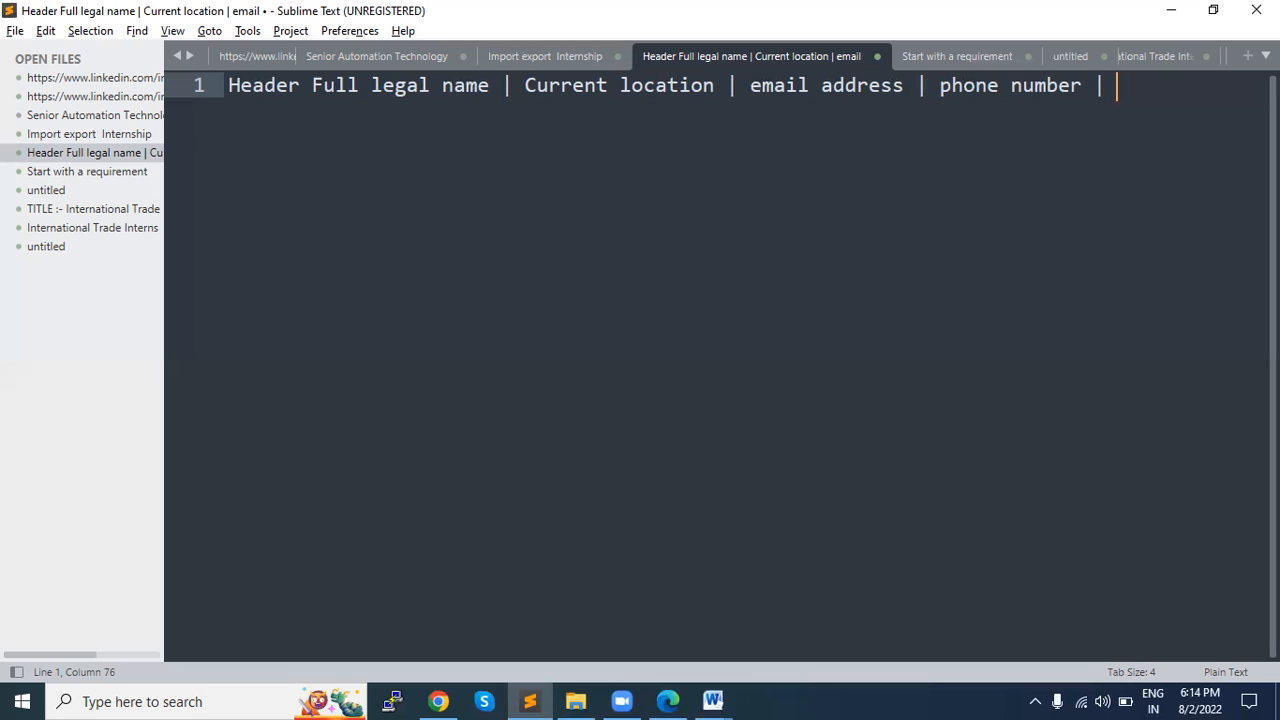
Step: Add "linkedin profile" as the last item of the header line
text(linkedin )
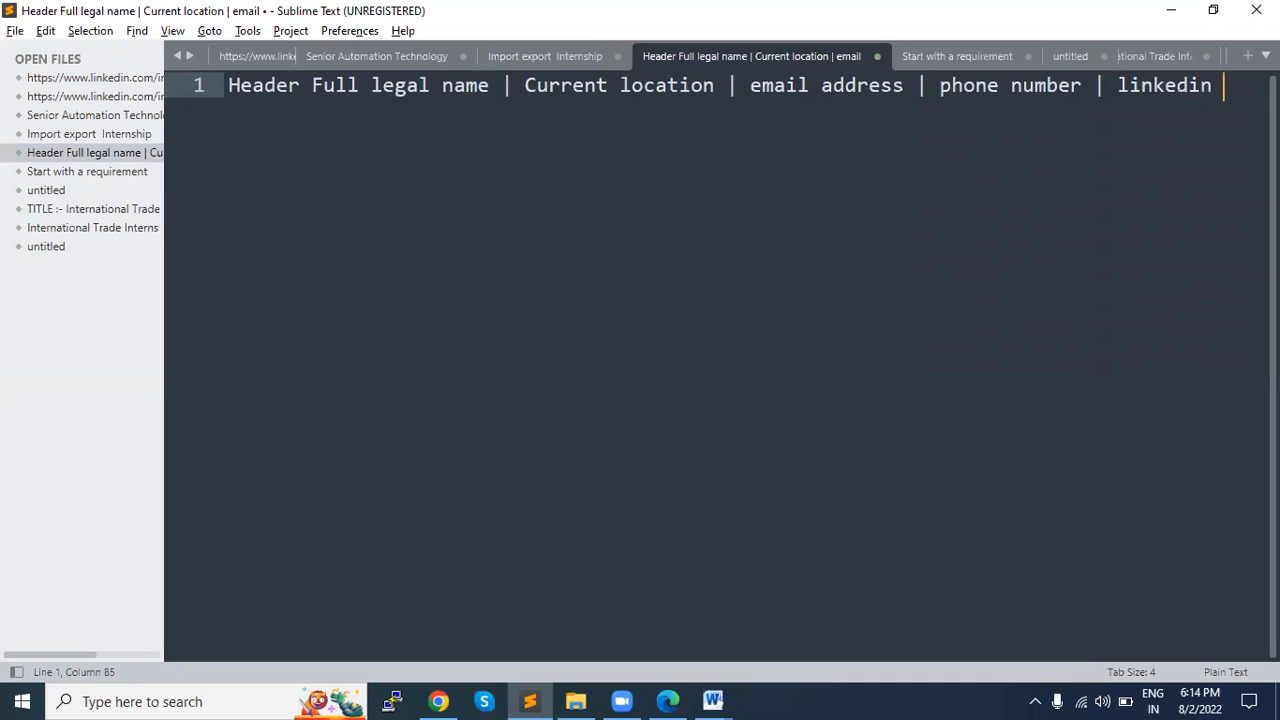
text(profule)
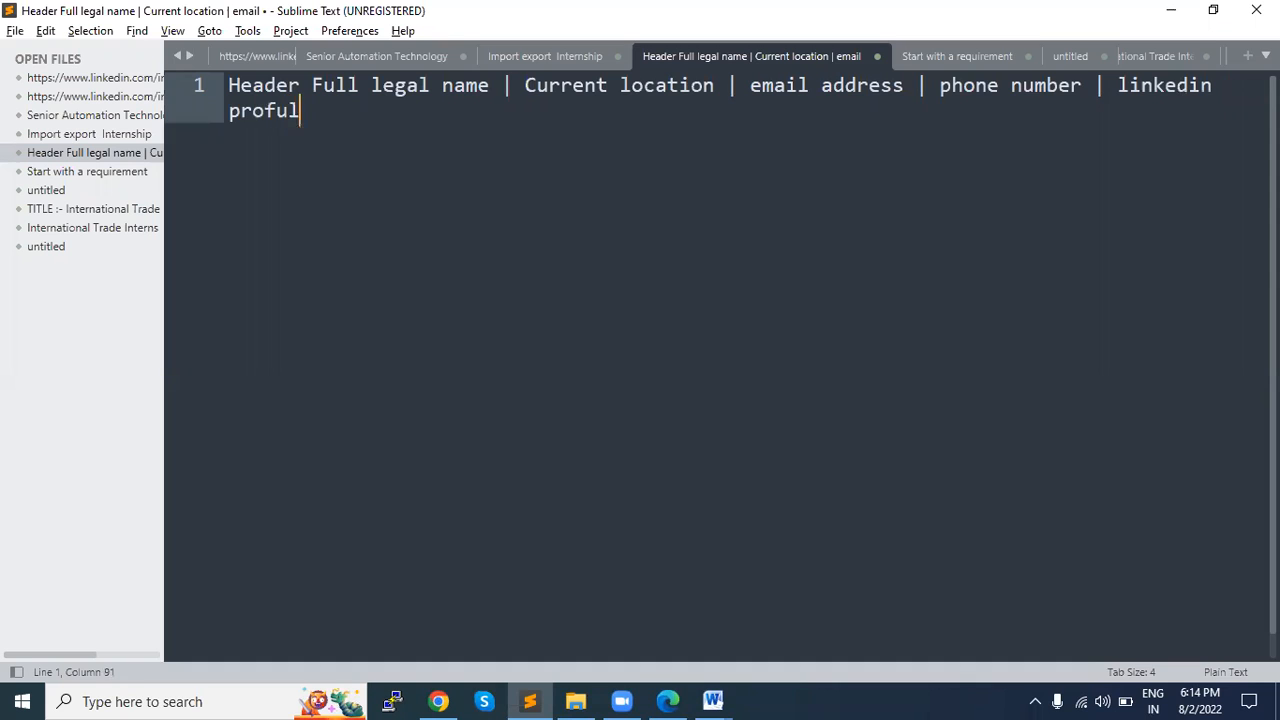
key(BackSpace)
key(BackSpace)
key(BackSpace)
text(ile)
Step: Switch to LinkedIn in Chrome and open the public profile and URL settings from the account's own profile
key(alt+Tab)
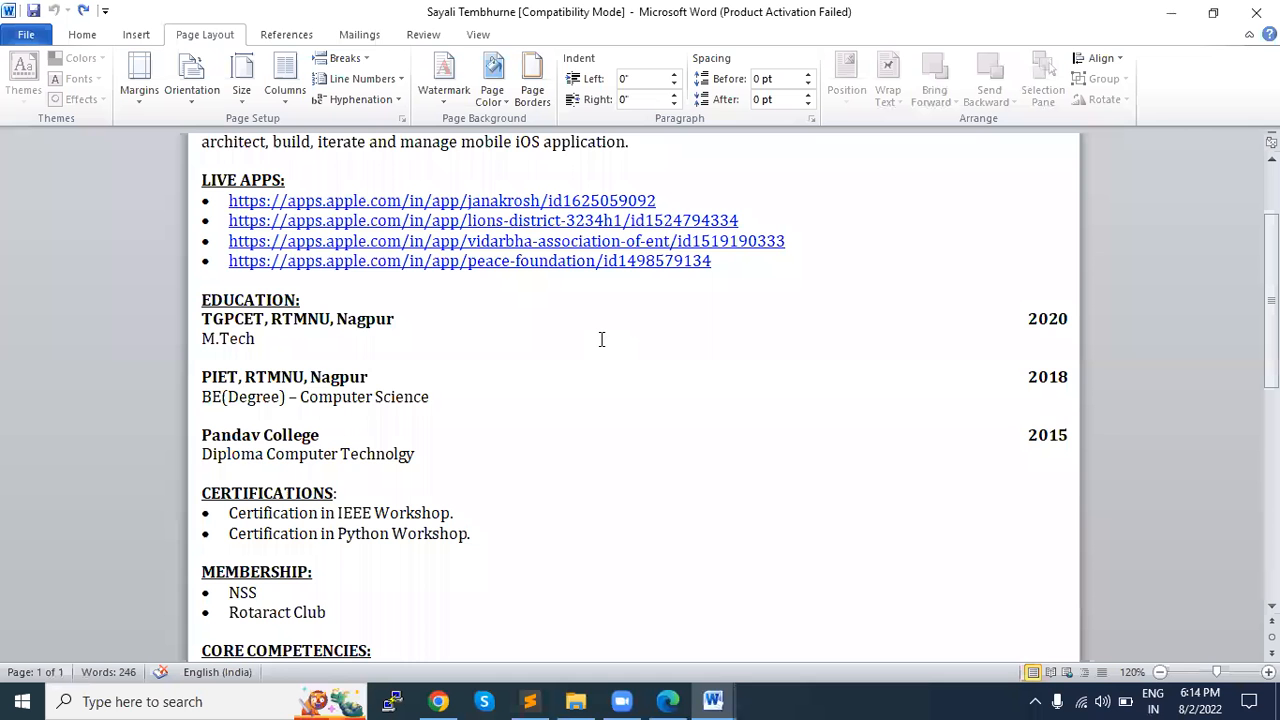
key(alt+Tab)
key(alt+Tab)
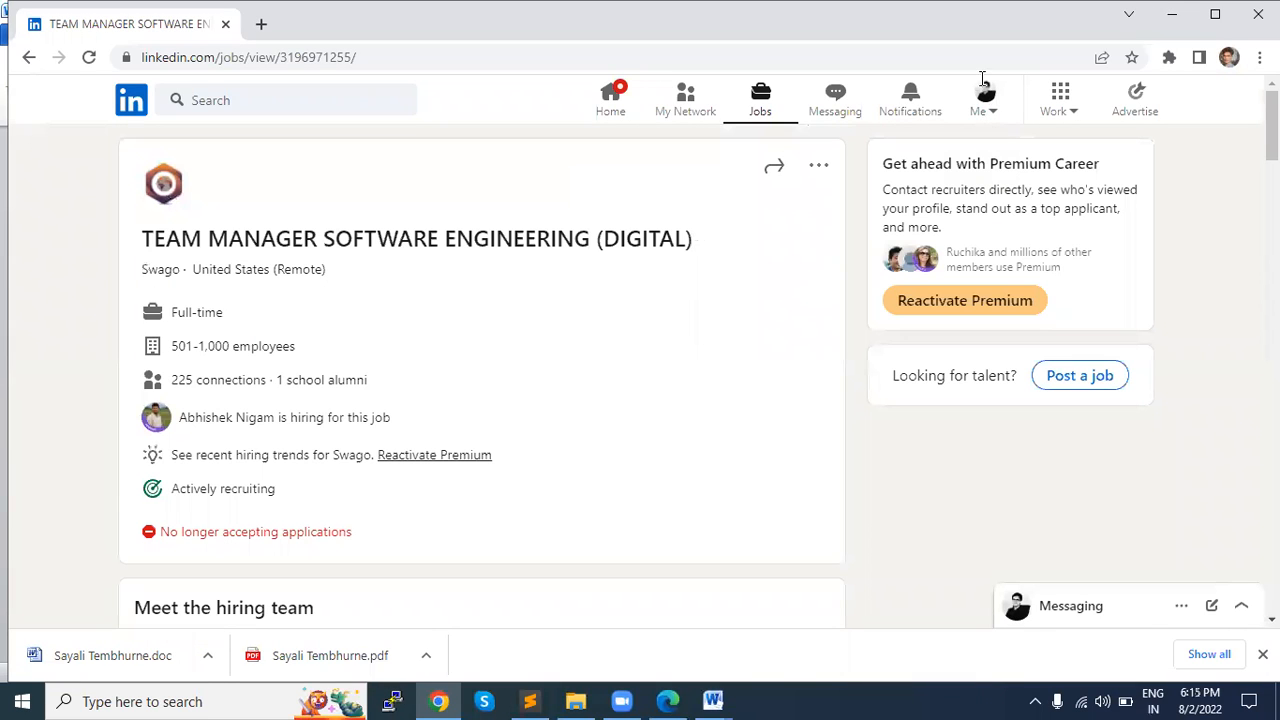
click(990, 118)
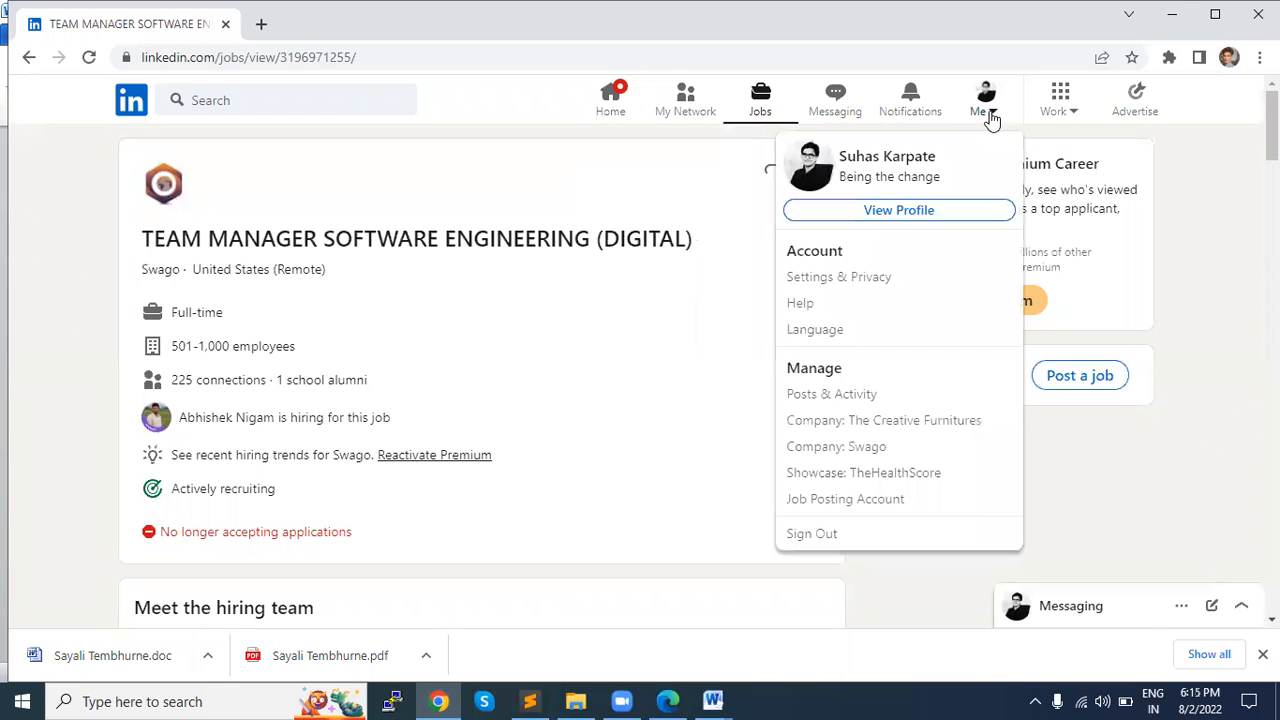
click(988, 116)
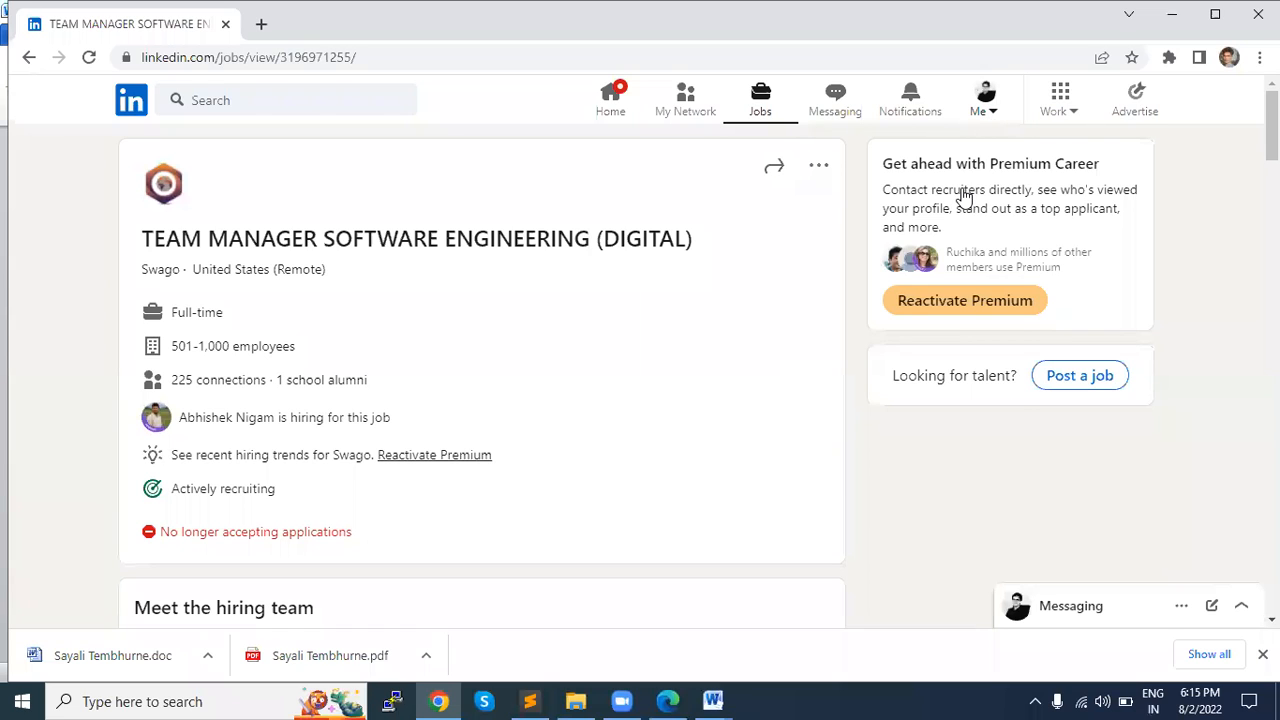
click(930, 222)
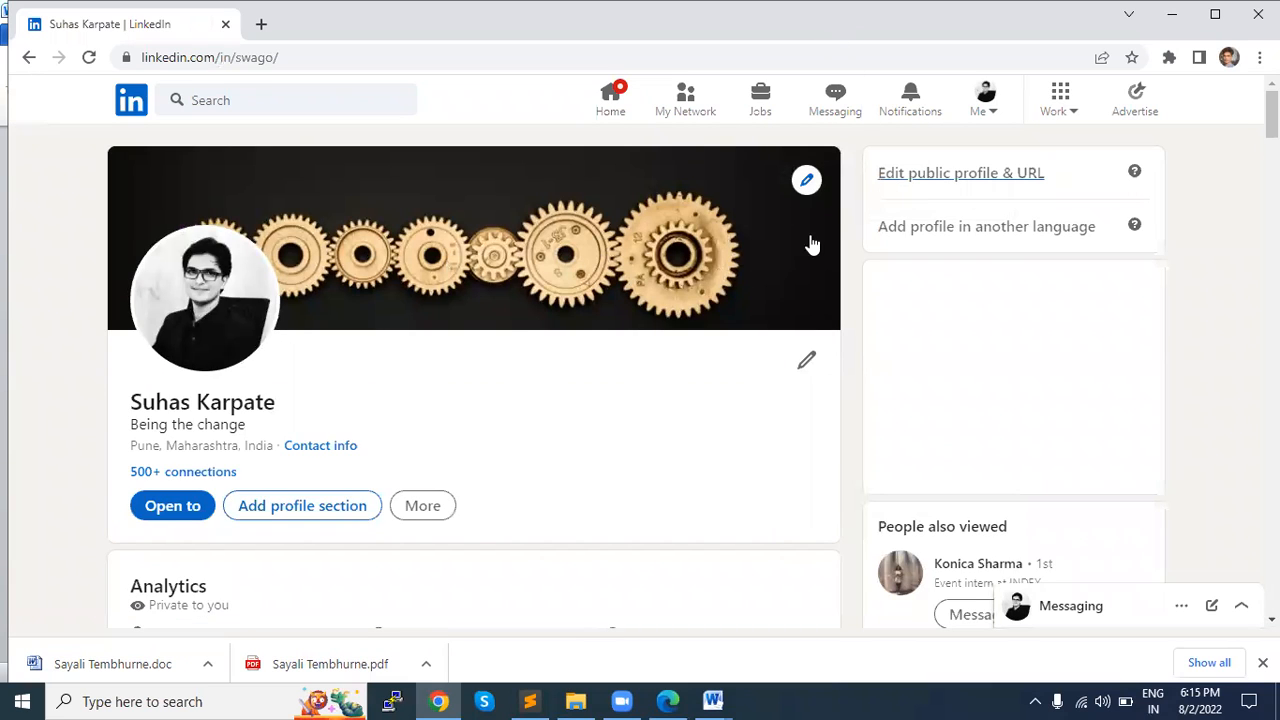
click(953, 180)
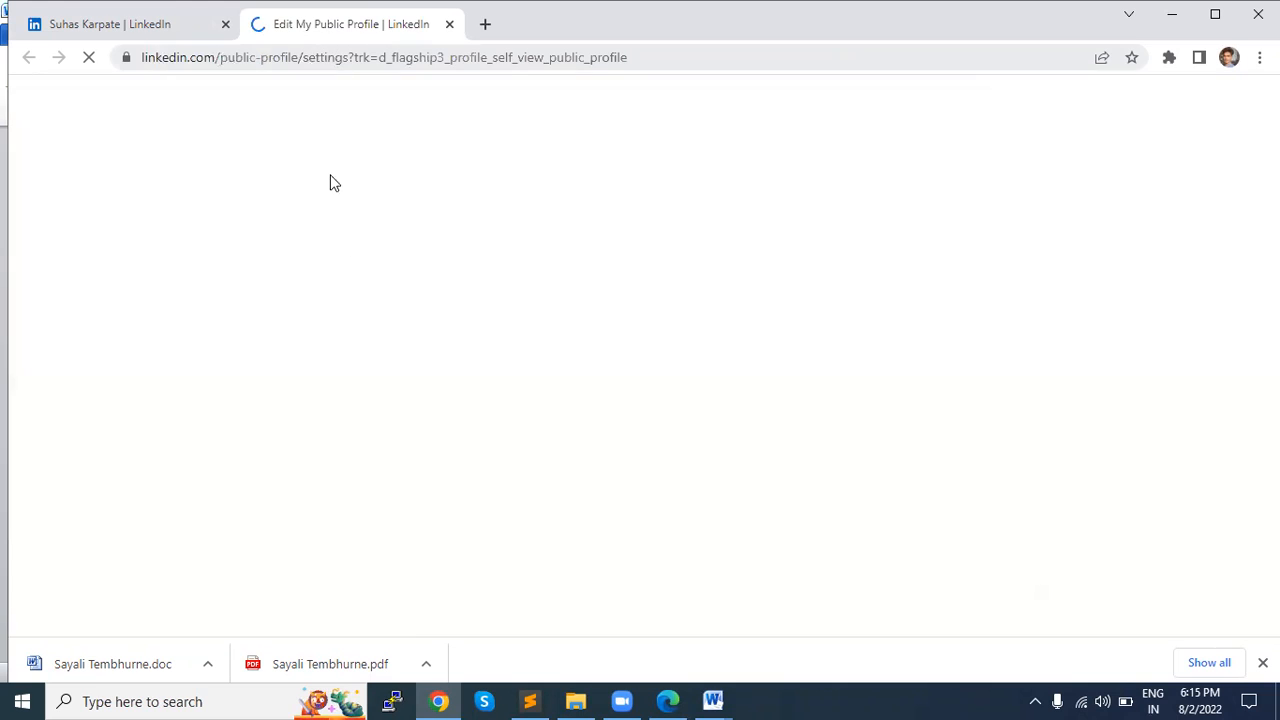
Step: Replace the ending of the custom profile URL with the account holder's hyphenated first and last name and save it
scroll(513, 427, down, 2)
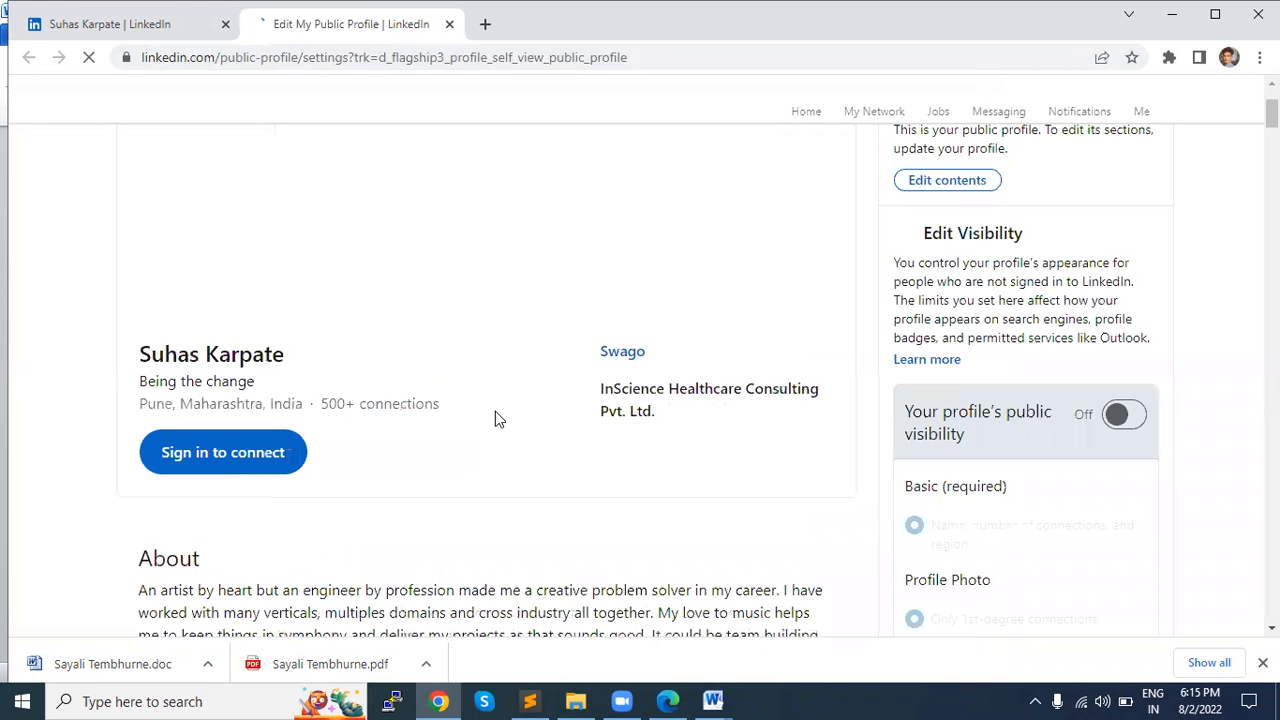
scroll(495, 411, up, 1)
scroll(495, 418, up, 1)
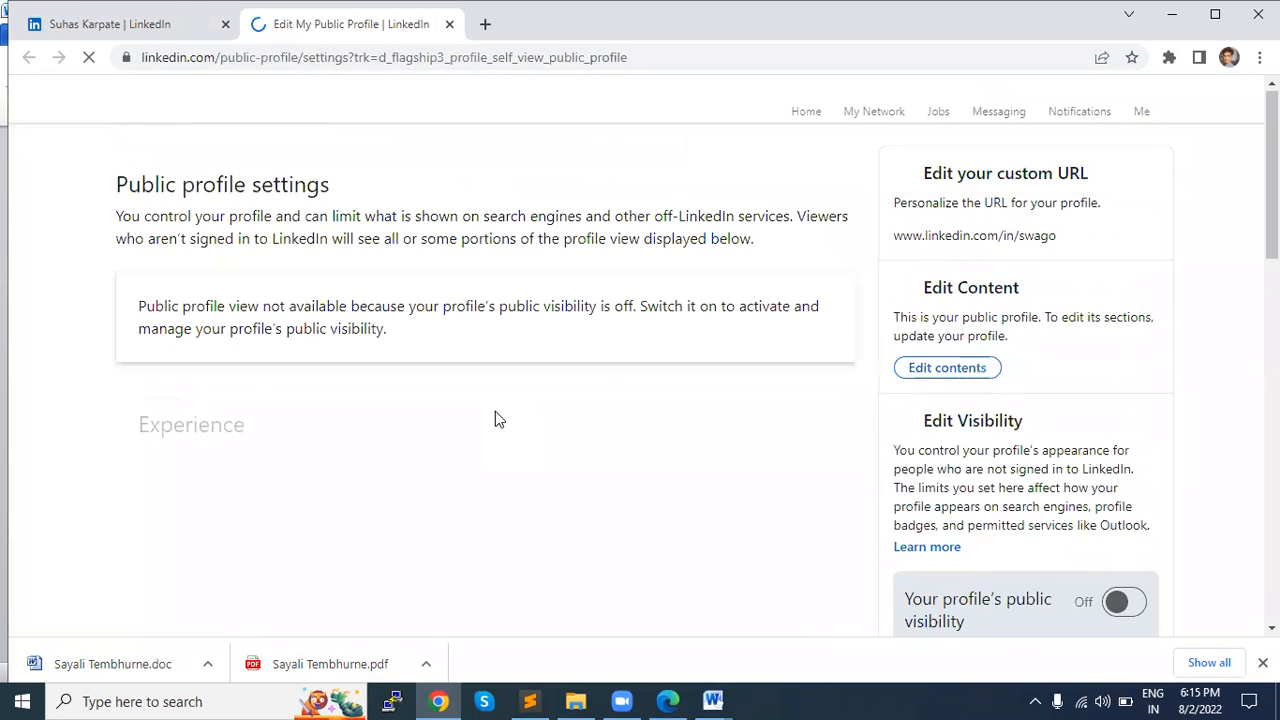
triple_click(990, 235)
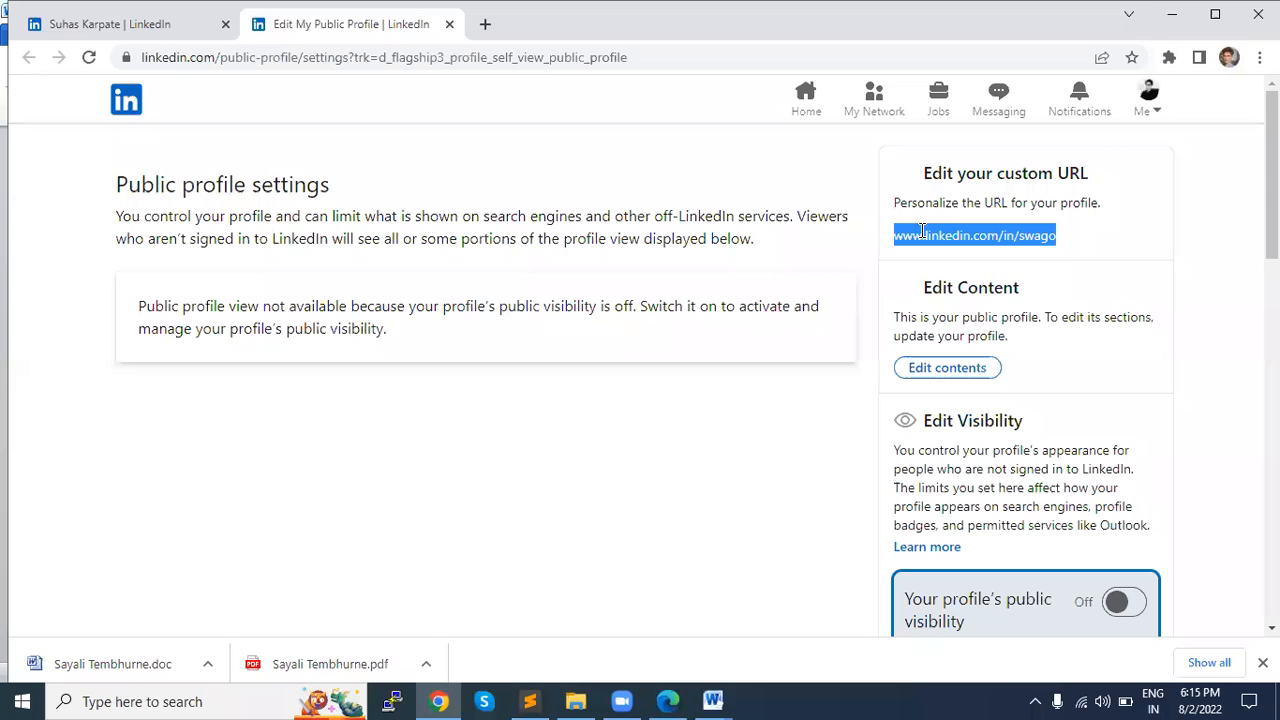
scroll(610, 273, down, 5)
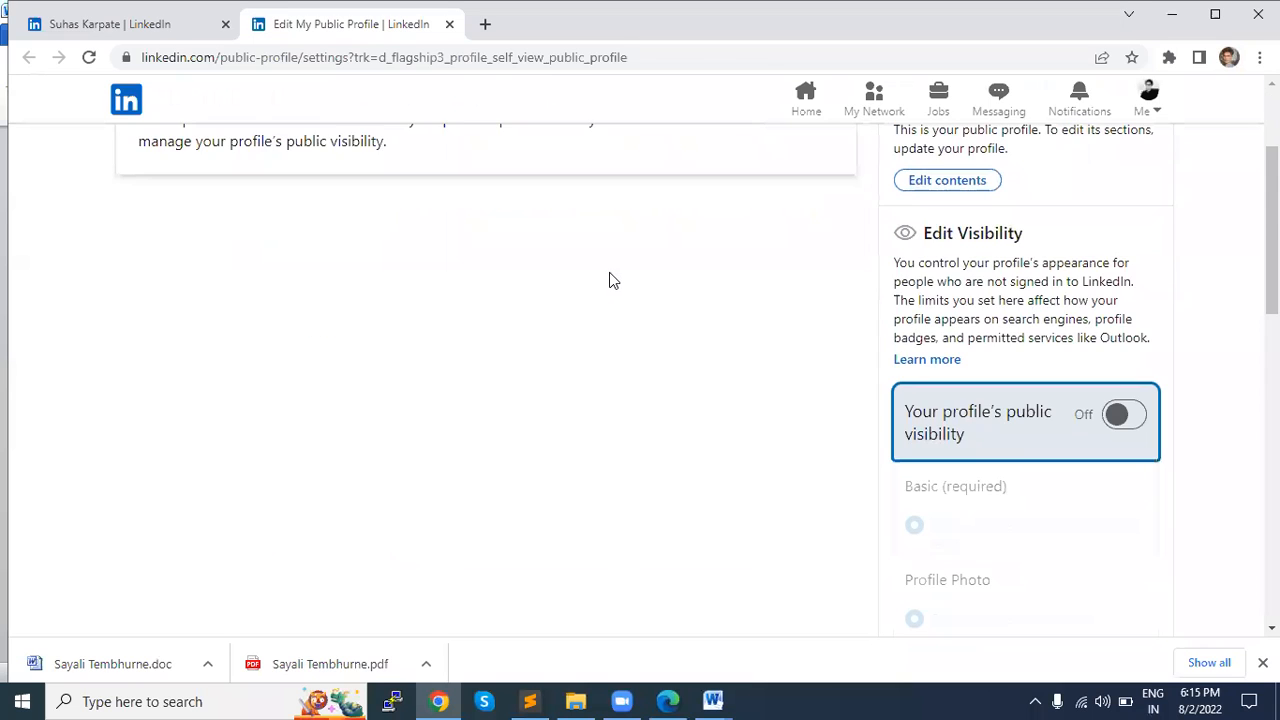
scroll(610, 273, up, 4)
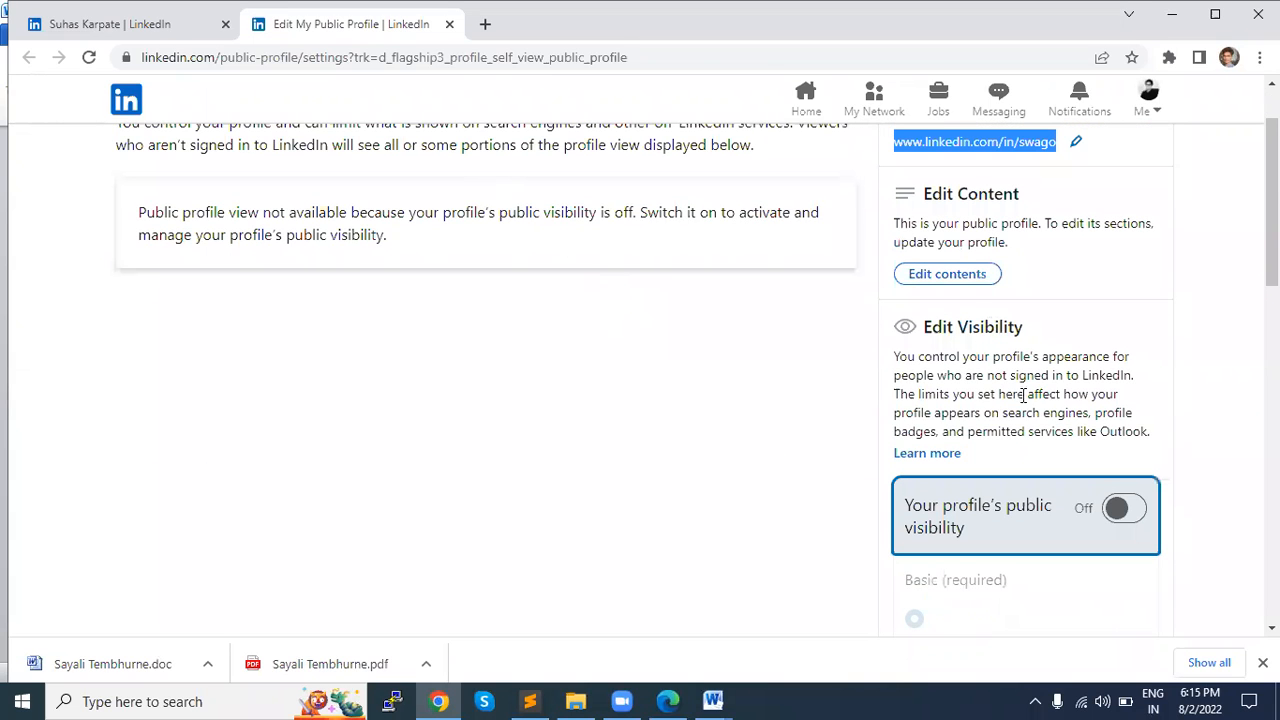
scroll(1024, 396, up, 1)
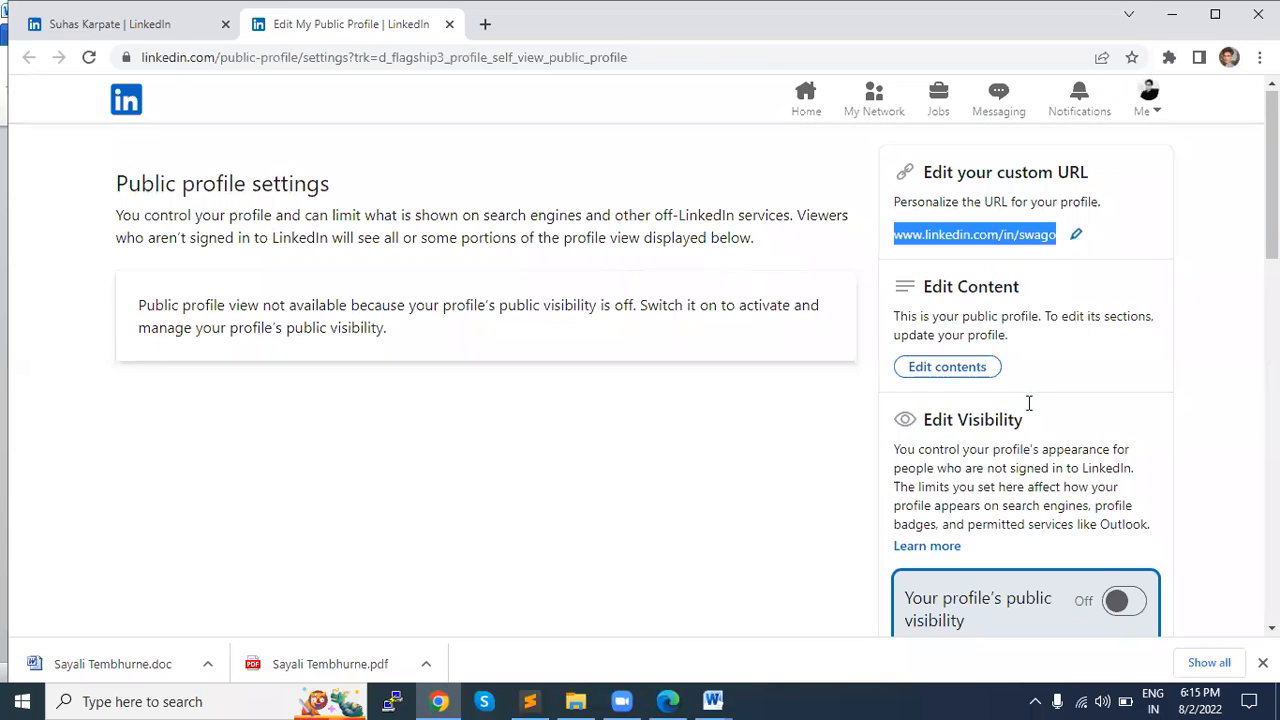
click(1076, 236)
double_click(1081, 237)
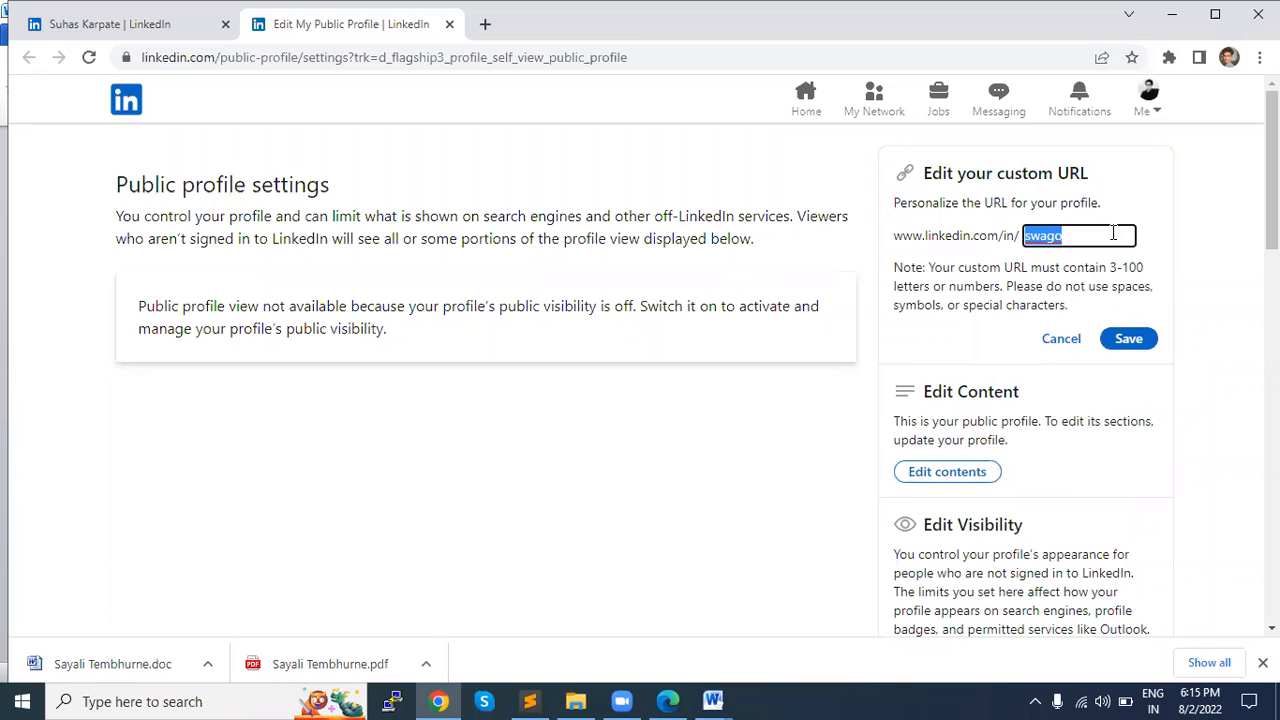
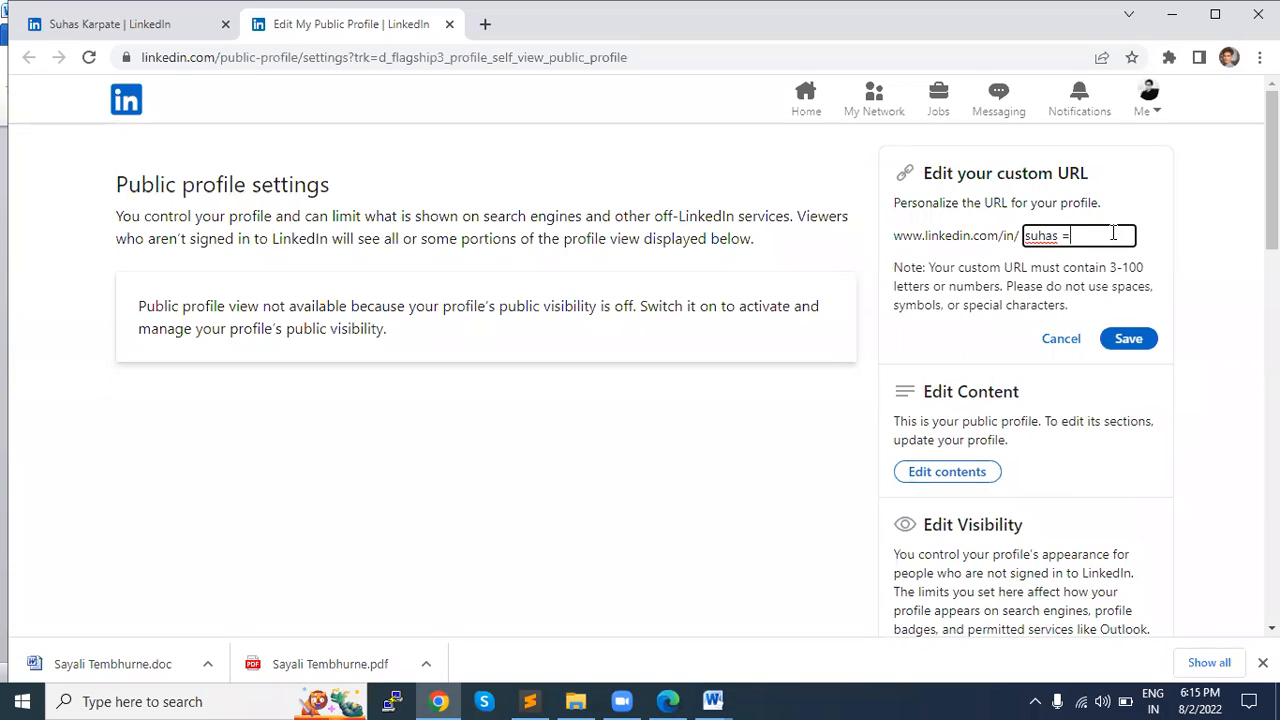
key(Return)
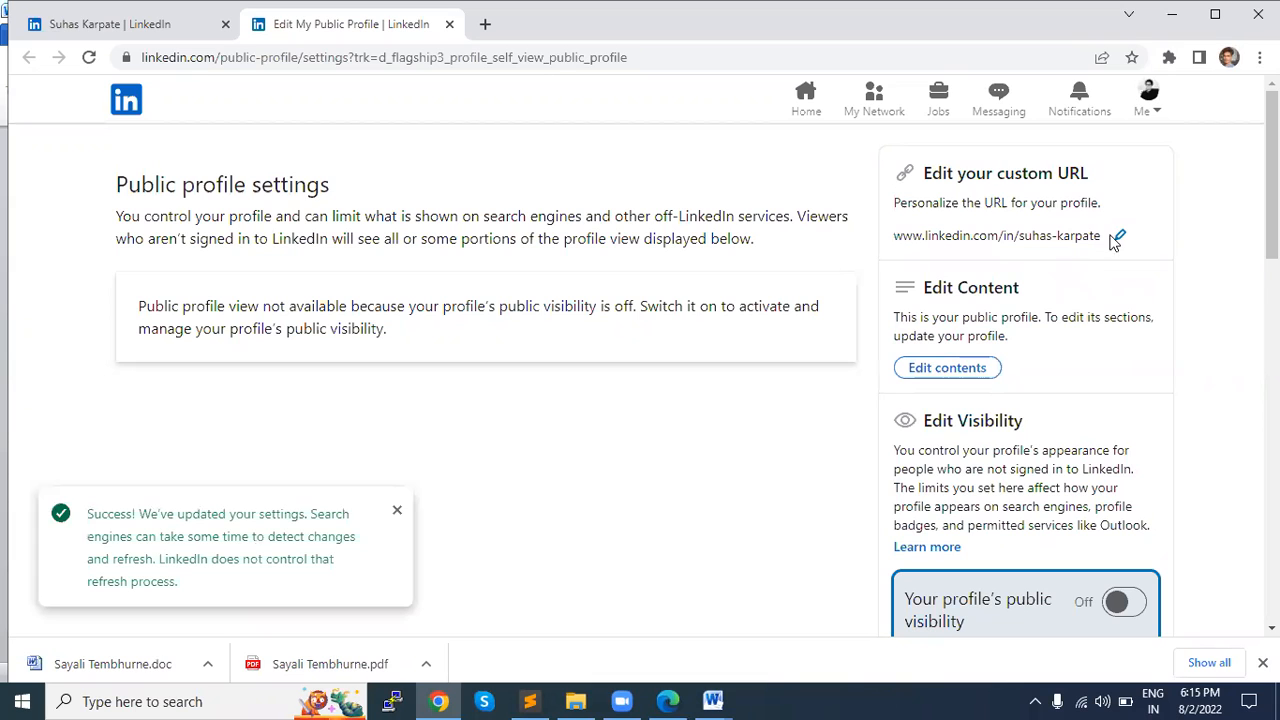
Step: Review the saved custom URL in the public profile settings
scroll(1044, 289, down, 1)
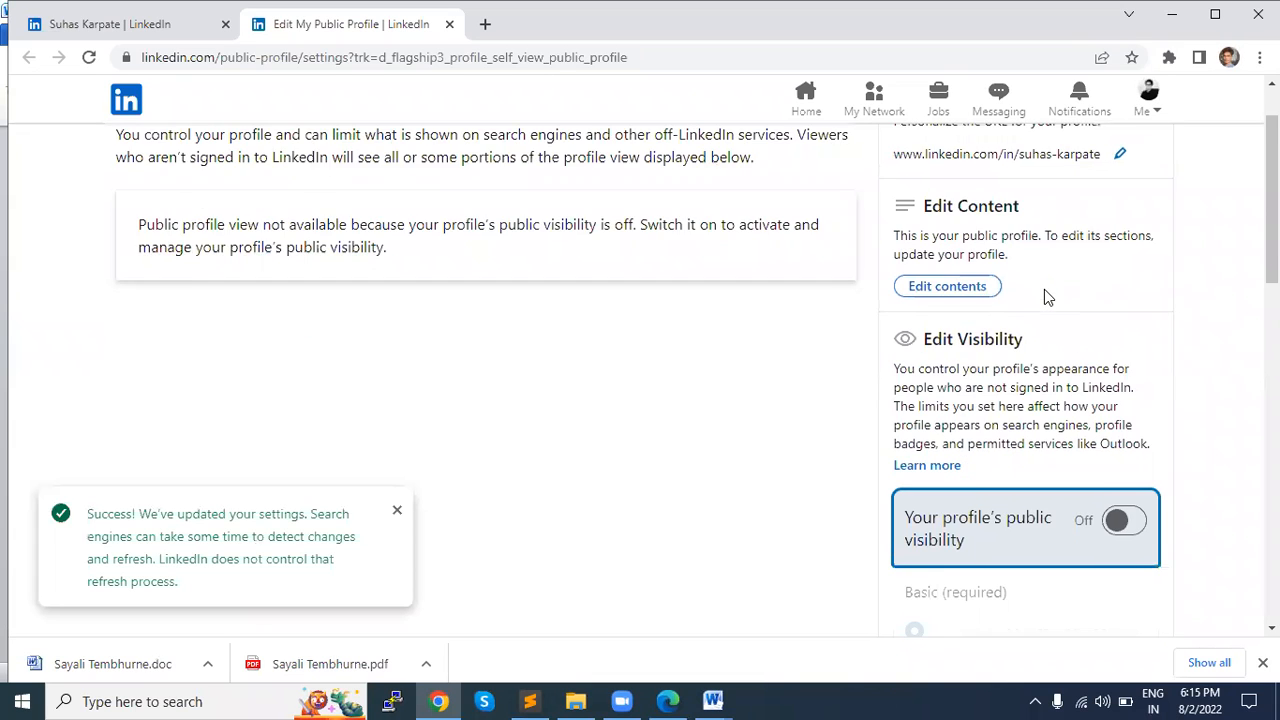
scroll(1044, 289, up, 1)
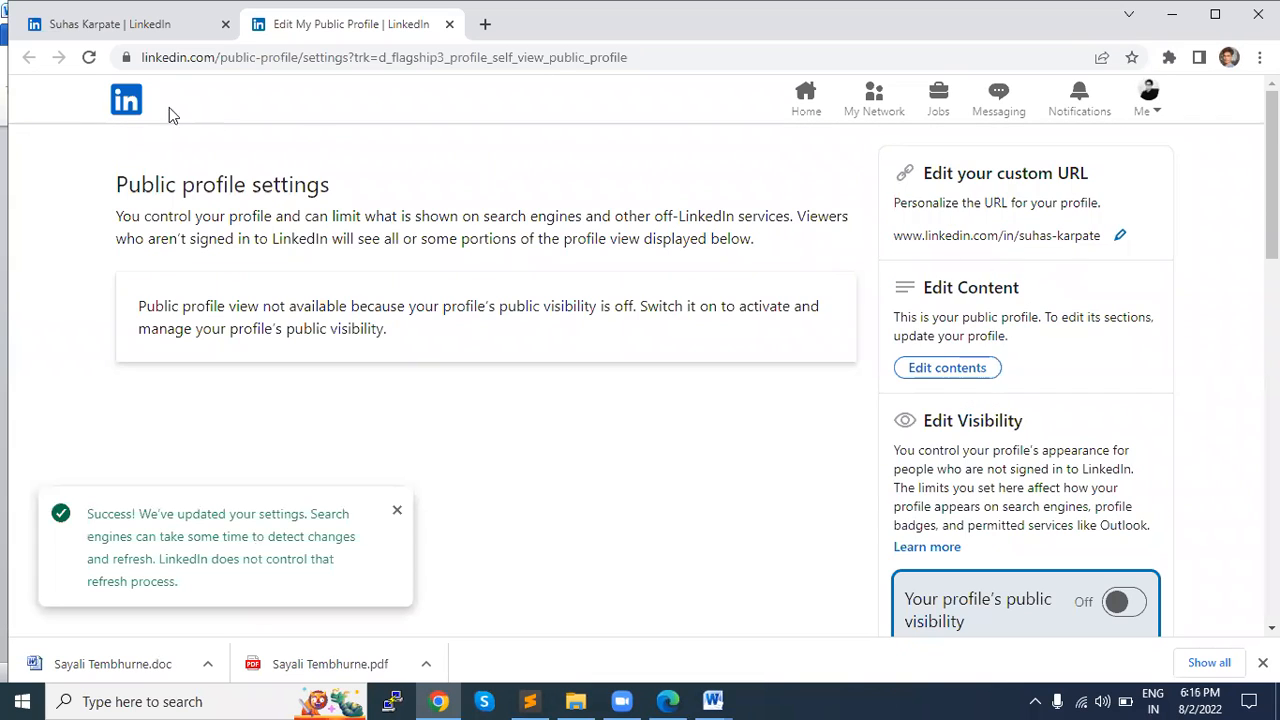
triple_click(967, 237)
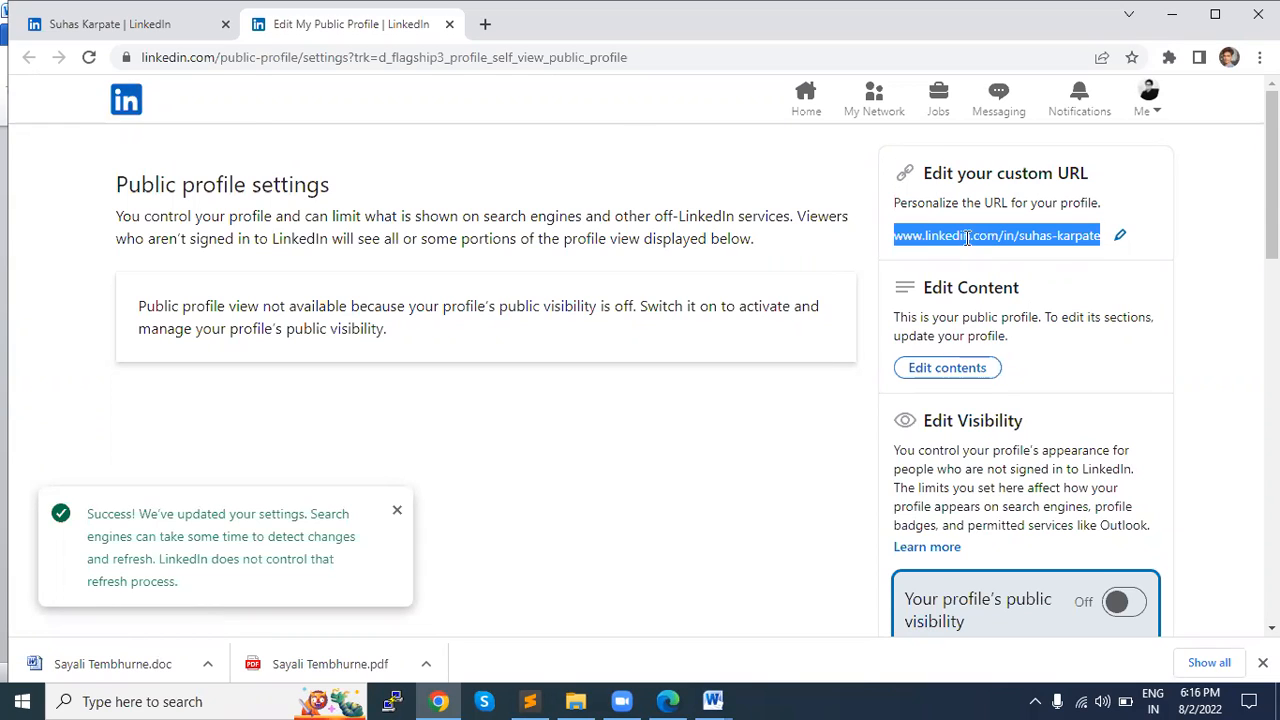
click(1101, 247)
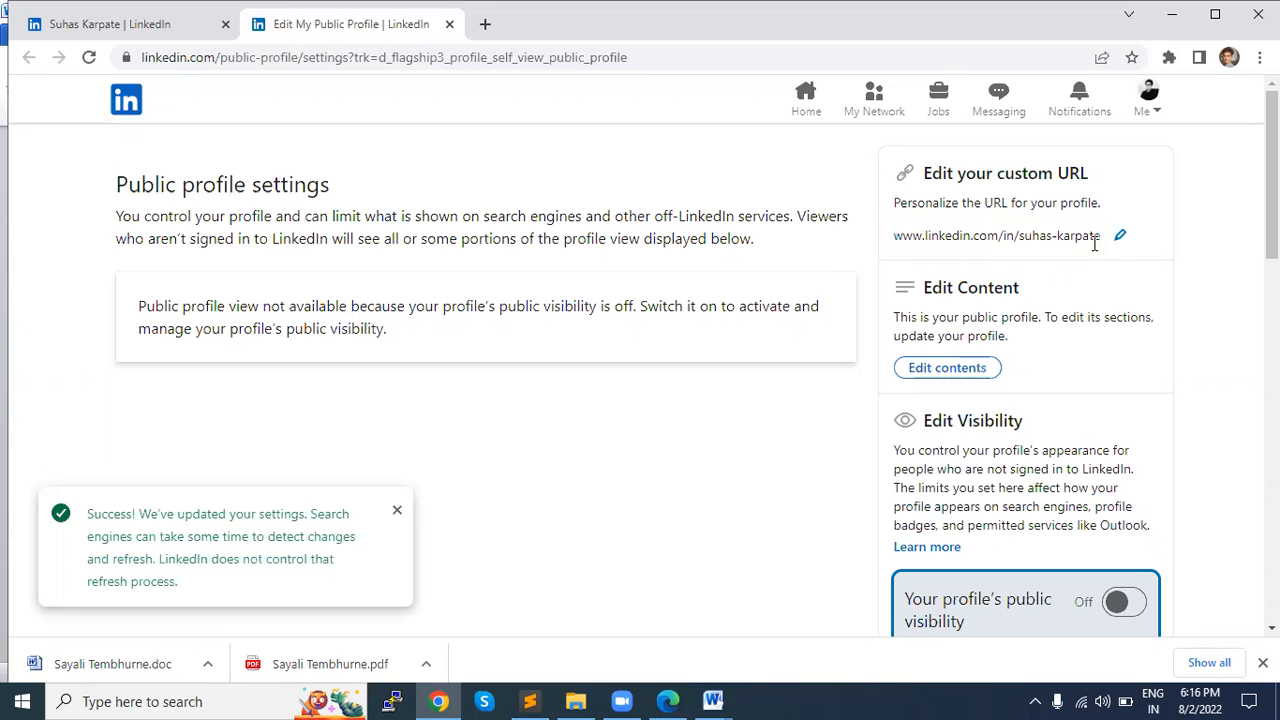
Step: Switch back to Sublime Text and add a second line reading "Short Summary -" below the header line
key(alt+Tab)
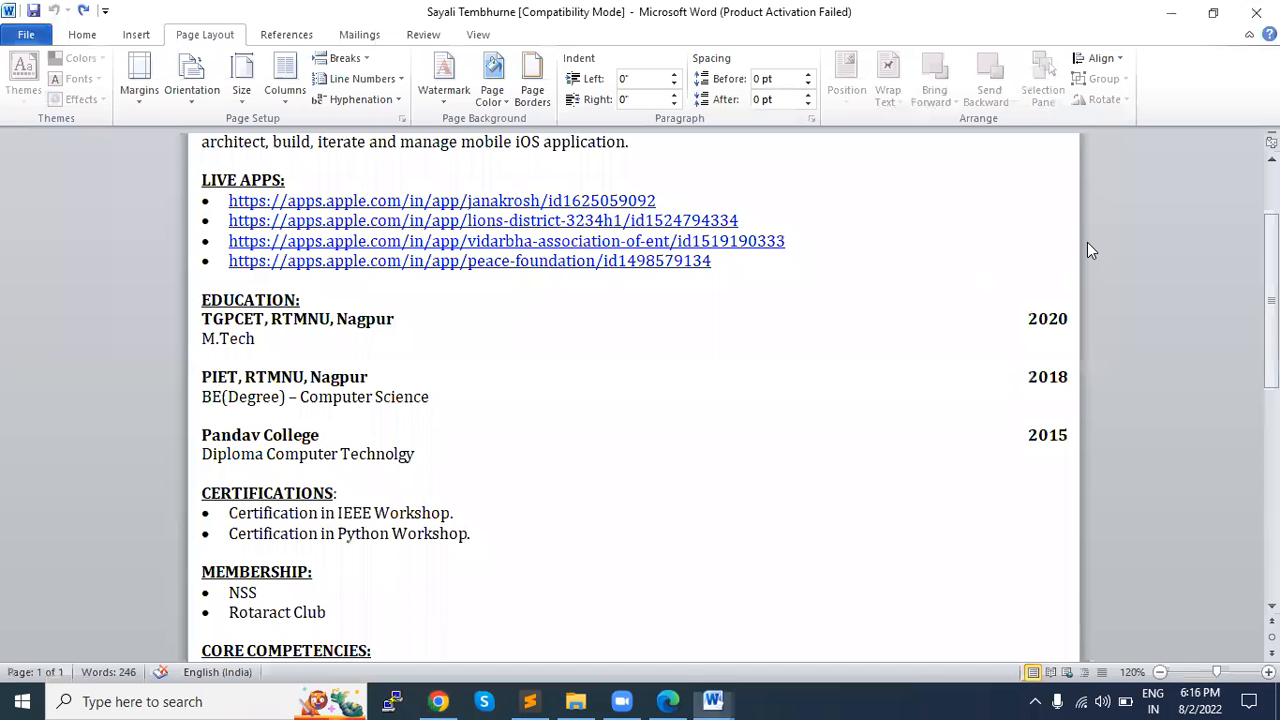
scroll(743, 291, up, 1)
scroll(740, 291, down, 1)
key(alt+Tab)
key(alt+Tab)
key(Tab)
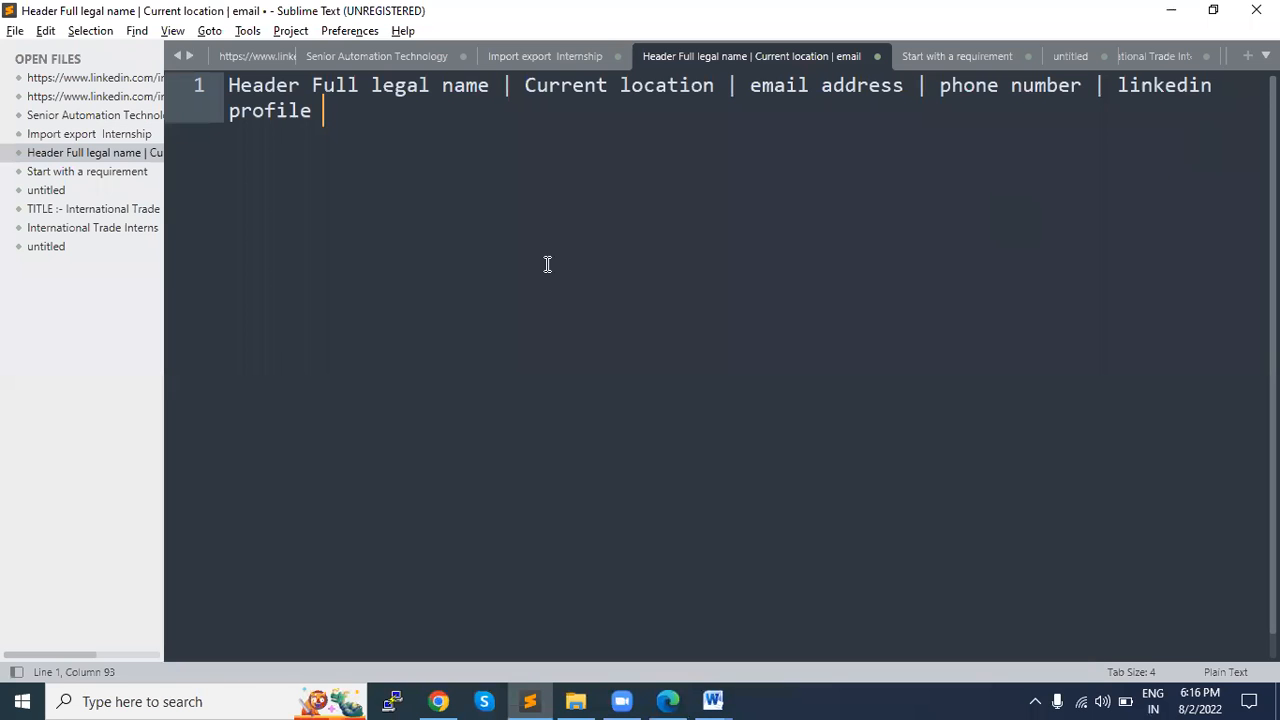
key(Return)
key(alt+Tab)
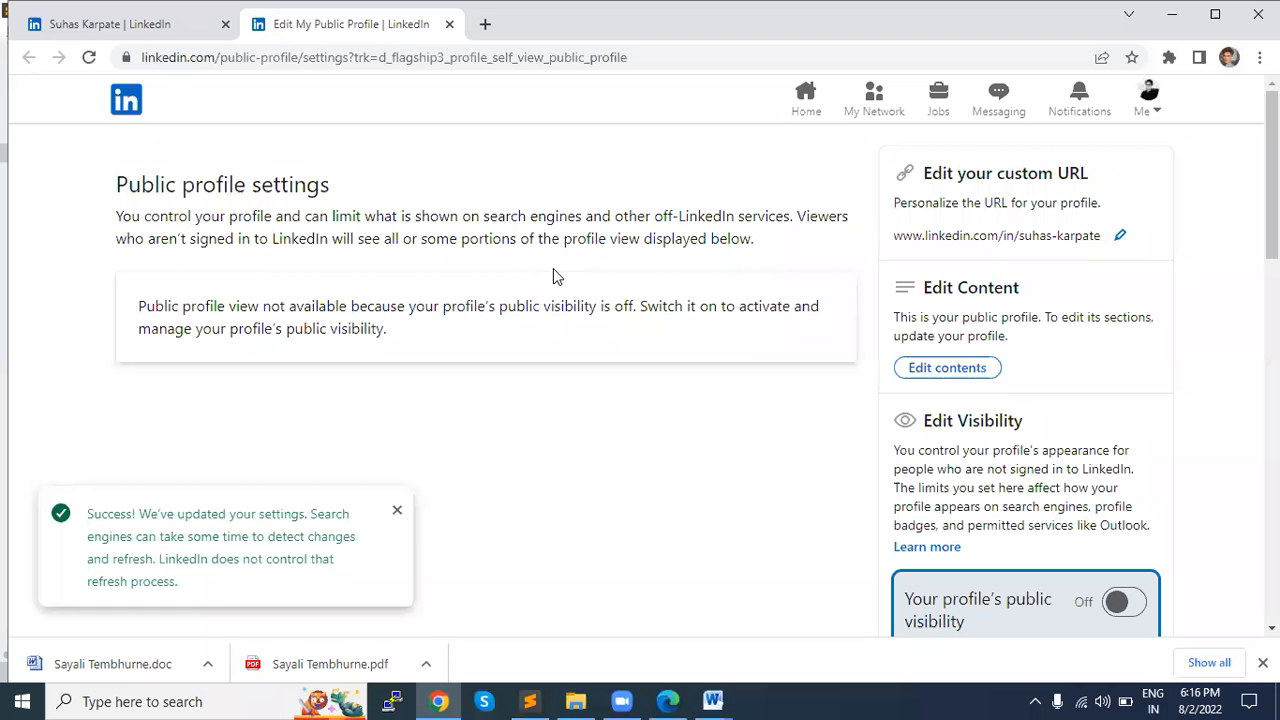
key(alt+Tab)
text(Short)
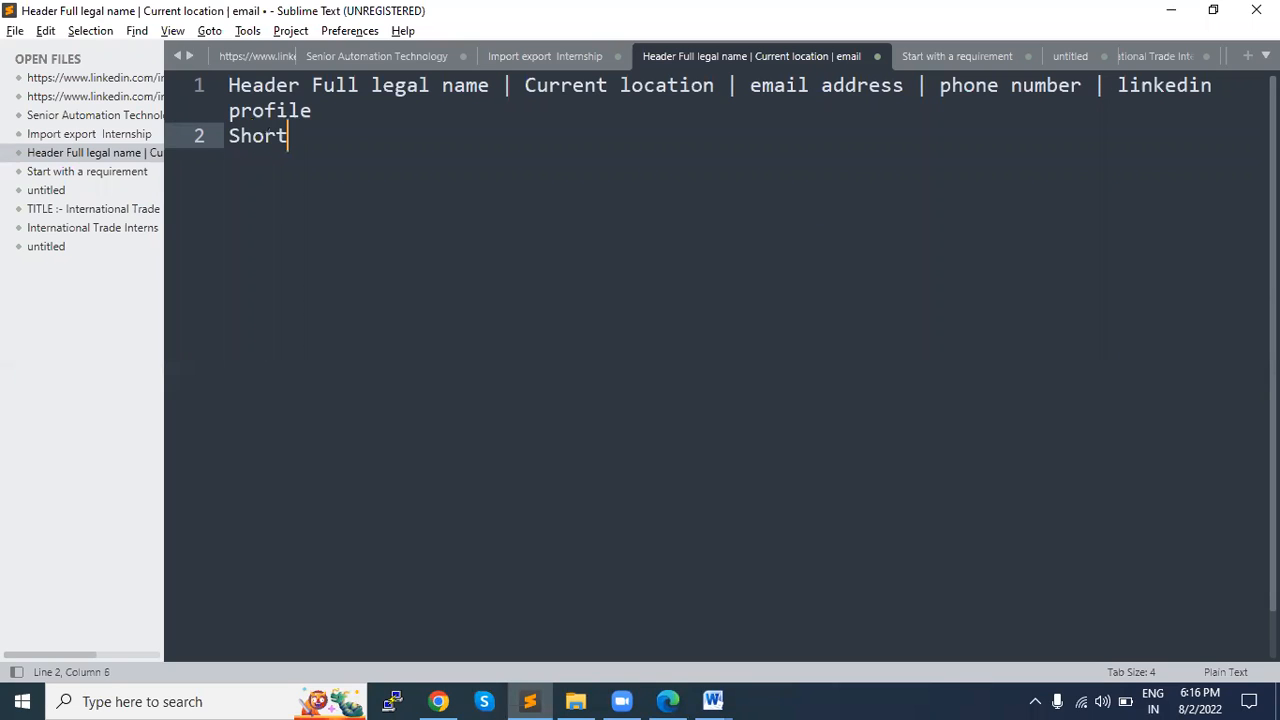
text( Summary -)
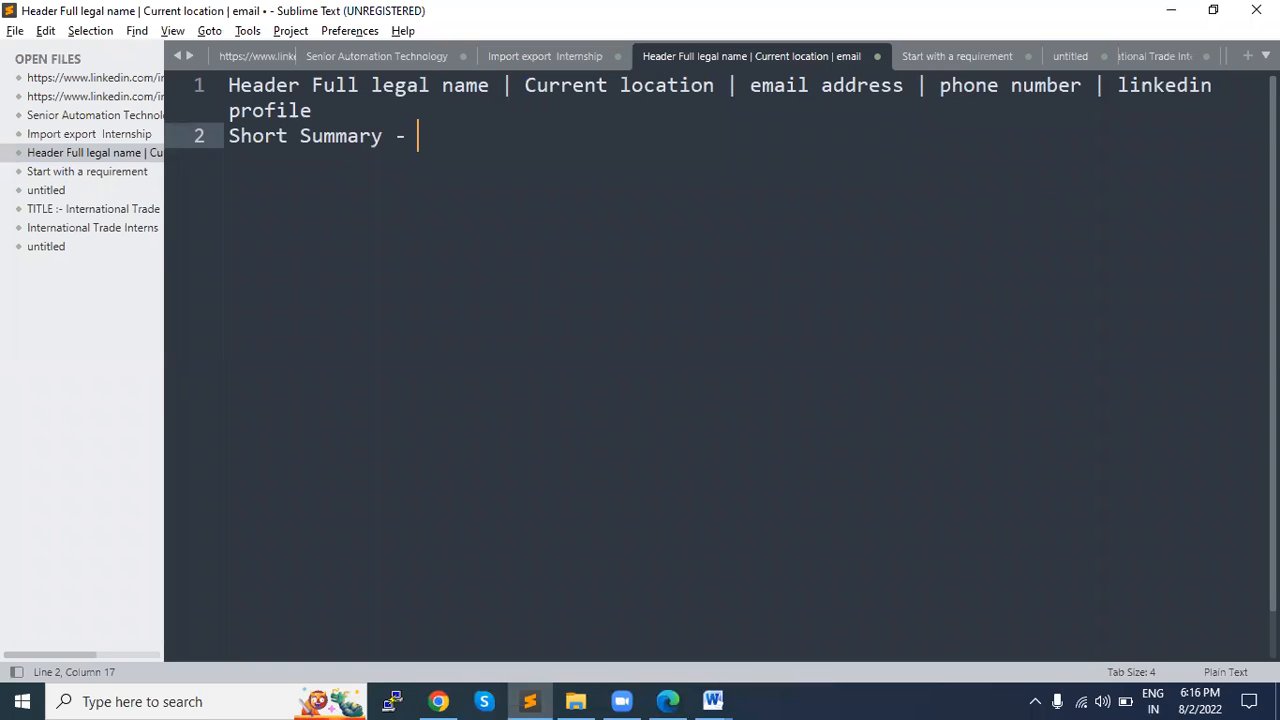
Step: Start a sample summary after "Short Summary -" with the person's first name followed by "has 19 years of expe"
text(I am)
key(ctrl+shift+Left)
key(ctrl+shift+Left)
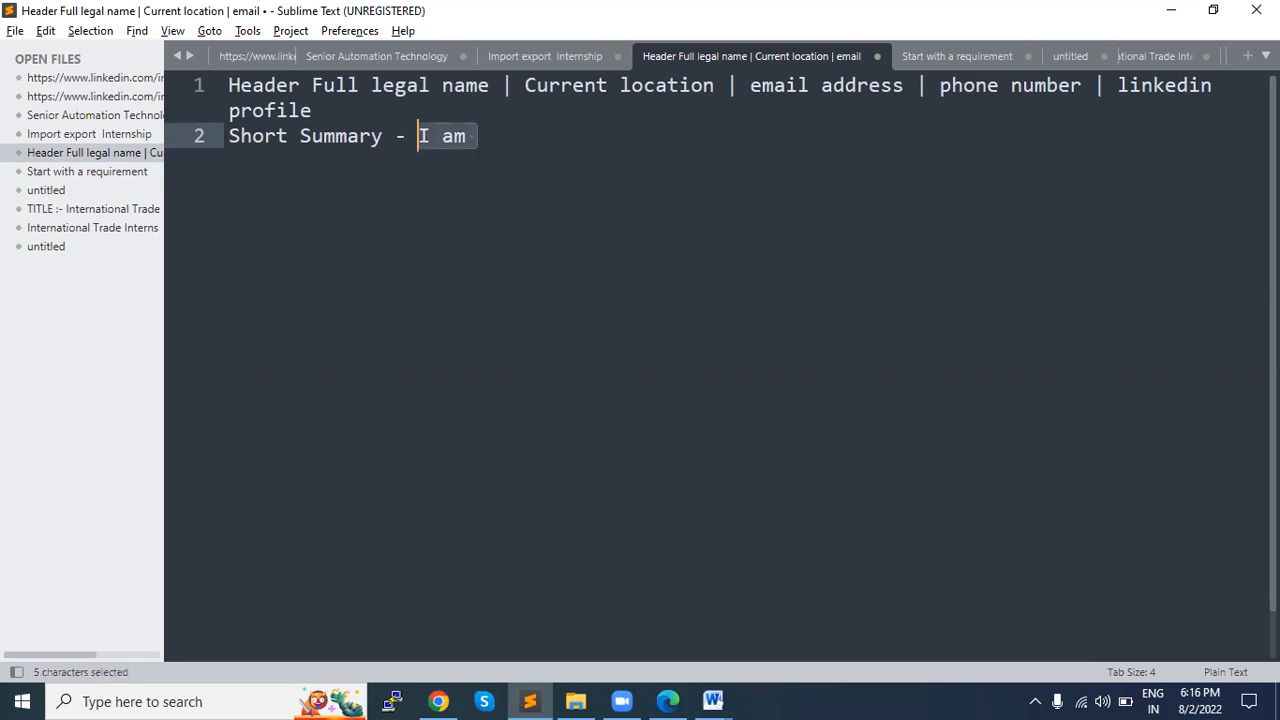
text(Suhas has )
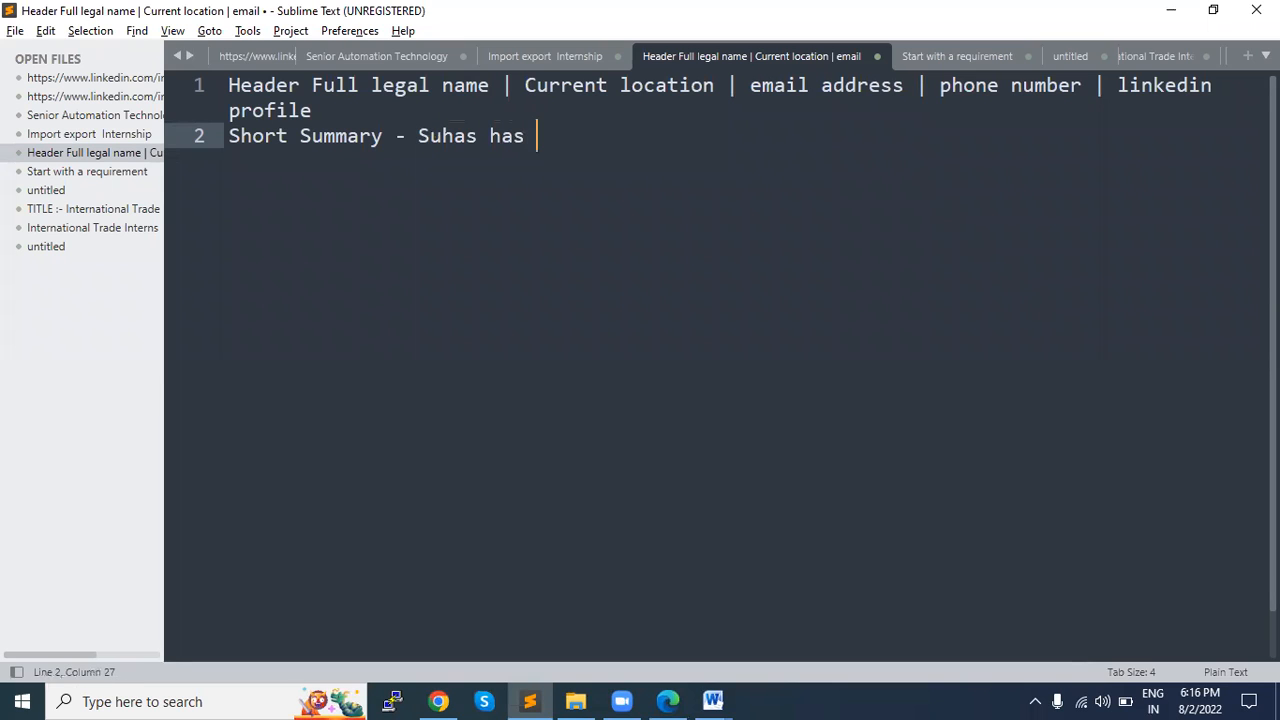
text(19 years p)
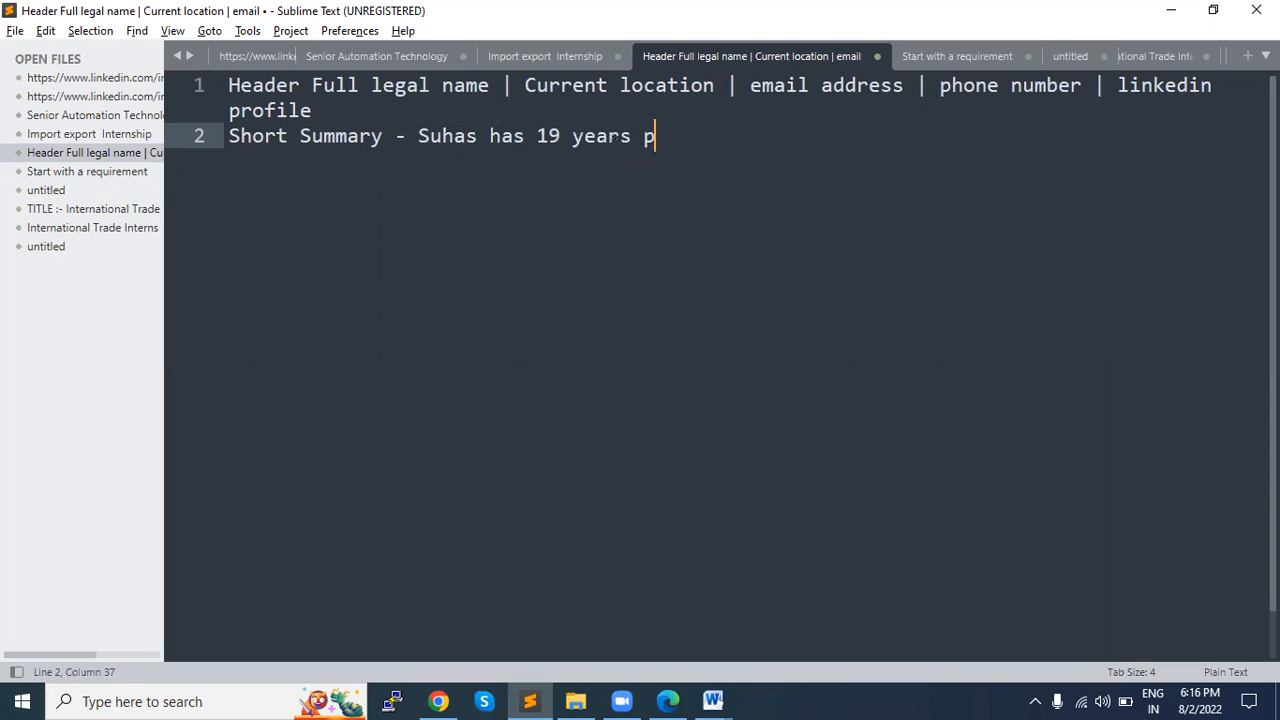
key(BackSpace)
key(BackSpace)
text(i)
key(BackSpace)
text(if)
key(BackSpace)
key(BackSpace)
text(of expe)
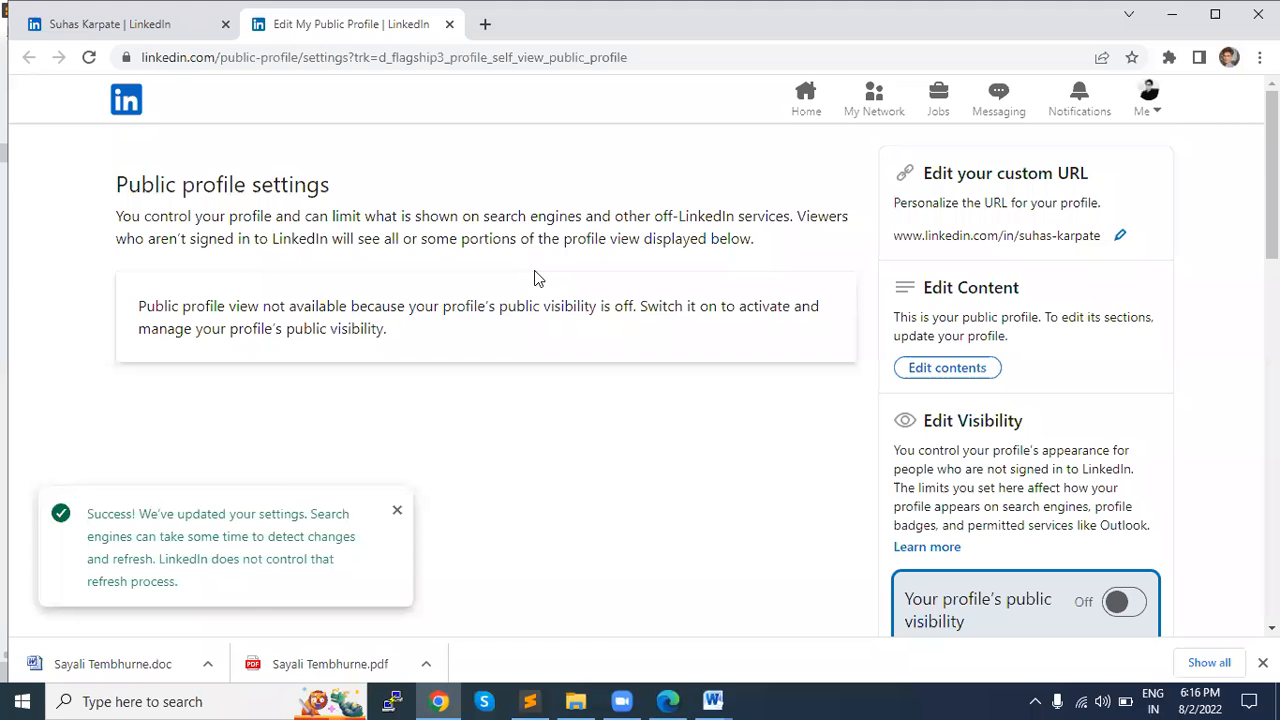
Step: Switch to the sample résumé in Word and examine the wording of its whole SUMMARY paragraph
key(alt+Tab)
key(alt+Tab)
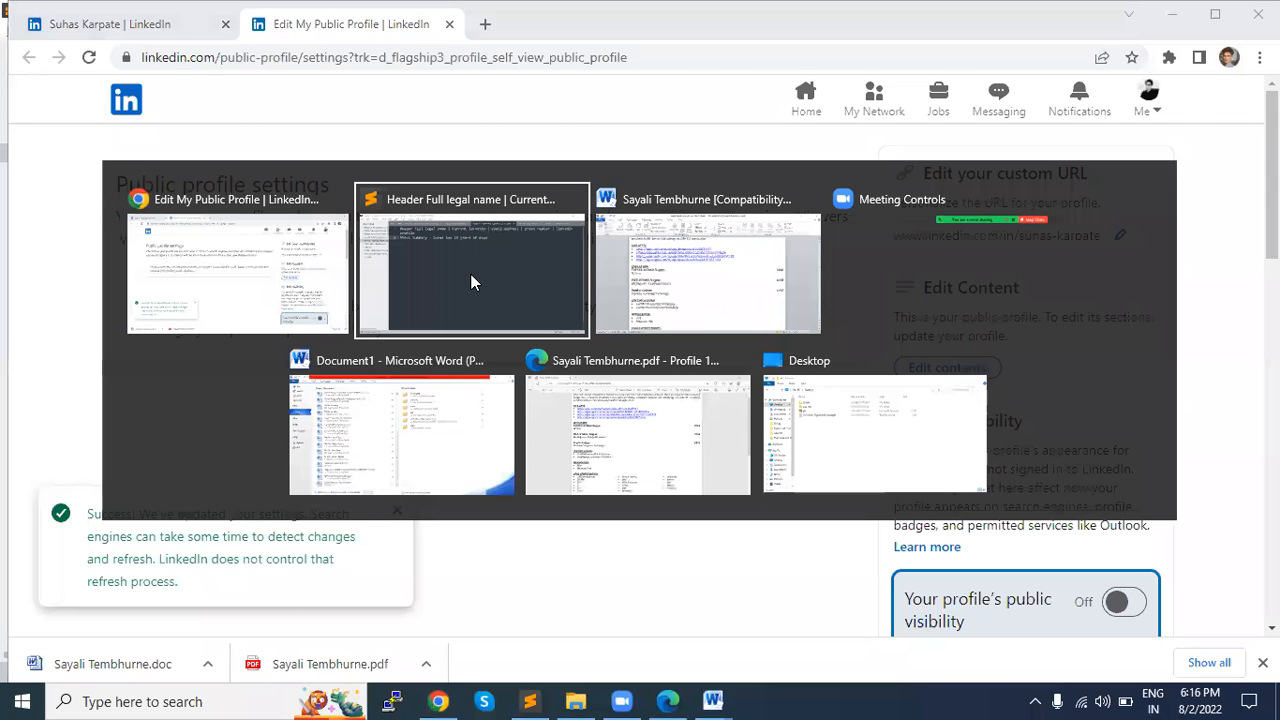
scroll(484, 259, down, 1)
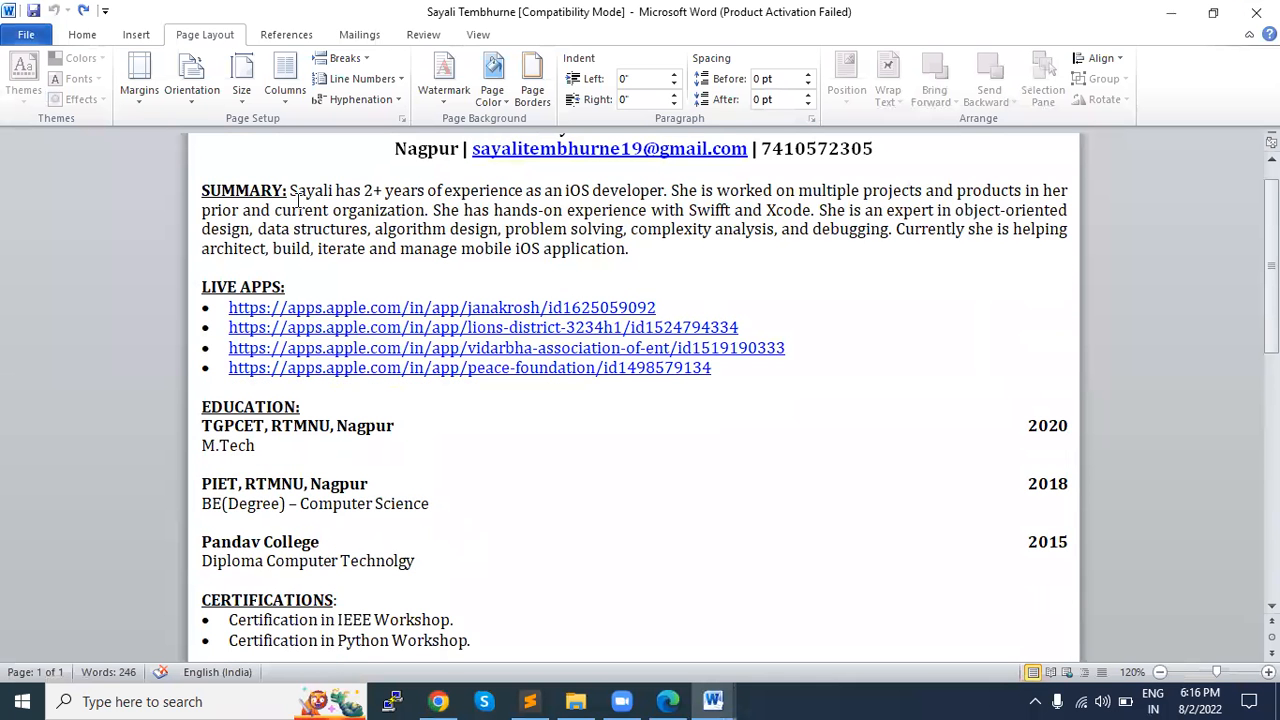
drag(289, 190, 362, 191)
drag(670, 191, 732, 210)
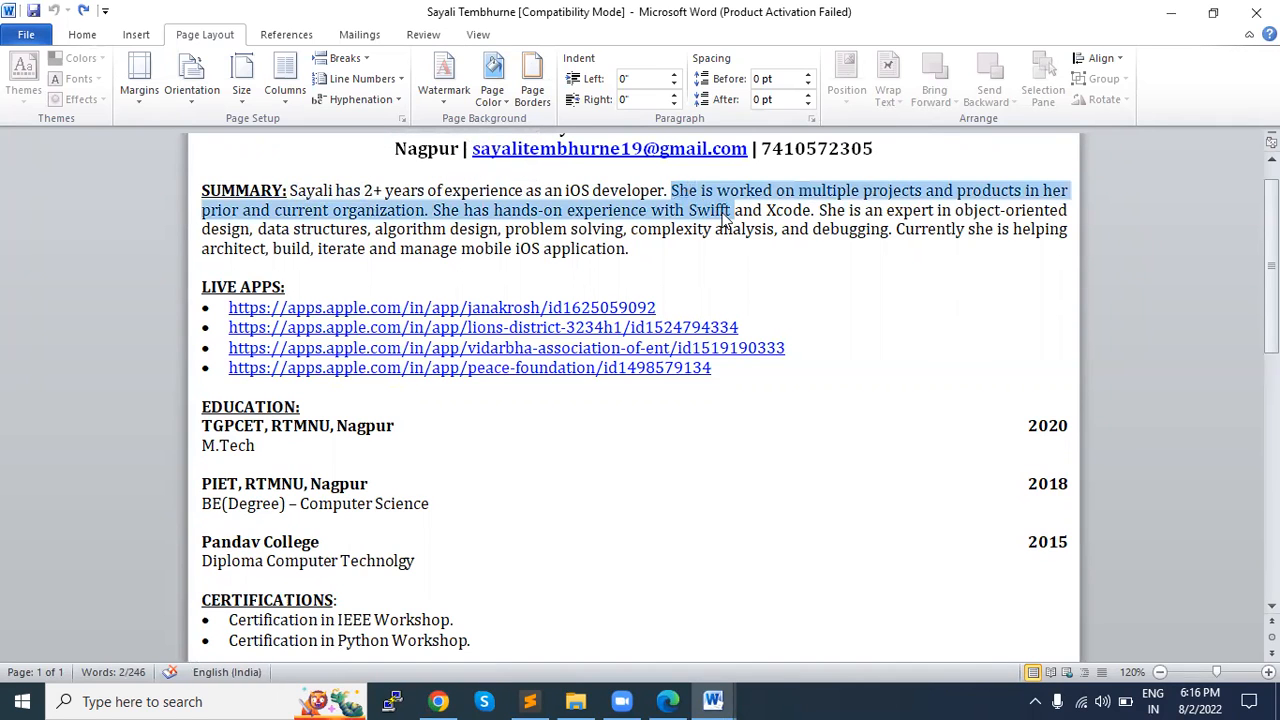
click(728, 210)
drag(633, 248, 290, 190)
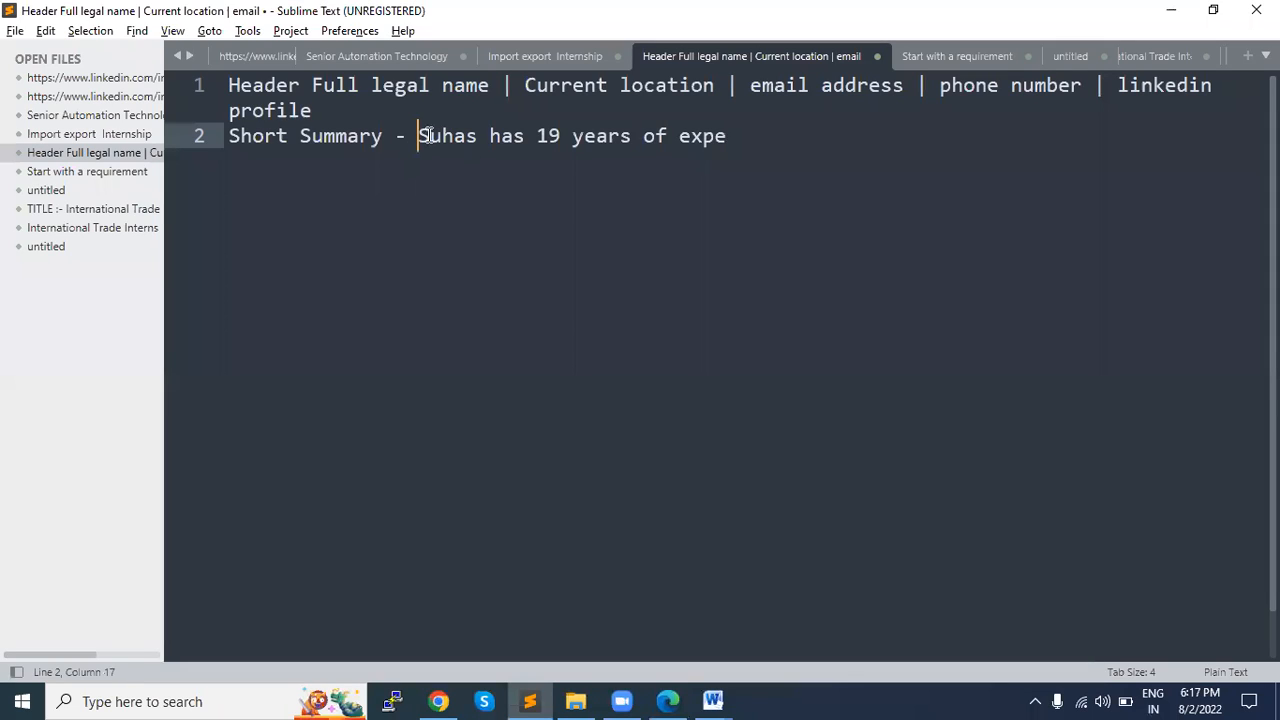
Step: In Sublime Text, replace the sample text after "Short Summary -" with "should be in a passive voice indirect speach" and start a new line
drag(420, 134, 794, 134)
text(shoyld)
key(BackSpace)
key(BackSpace)
key(BackSpace)
text(uld be in a p)
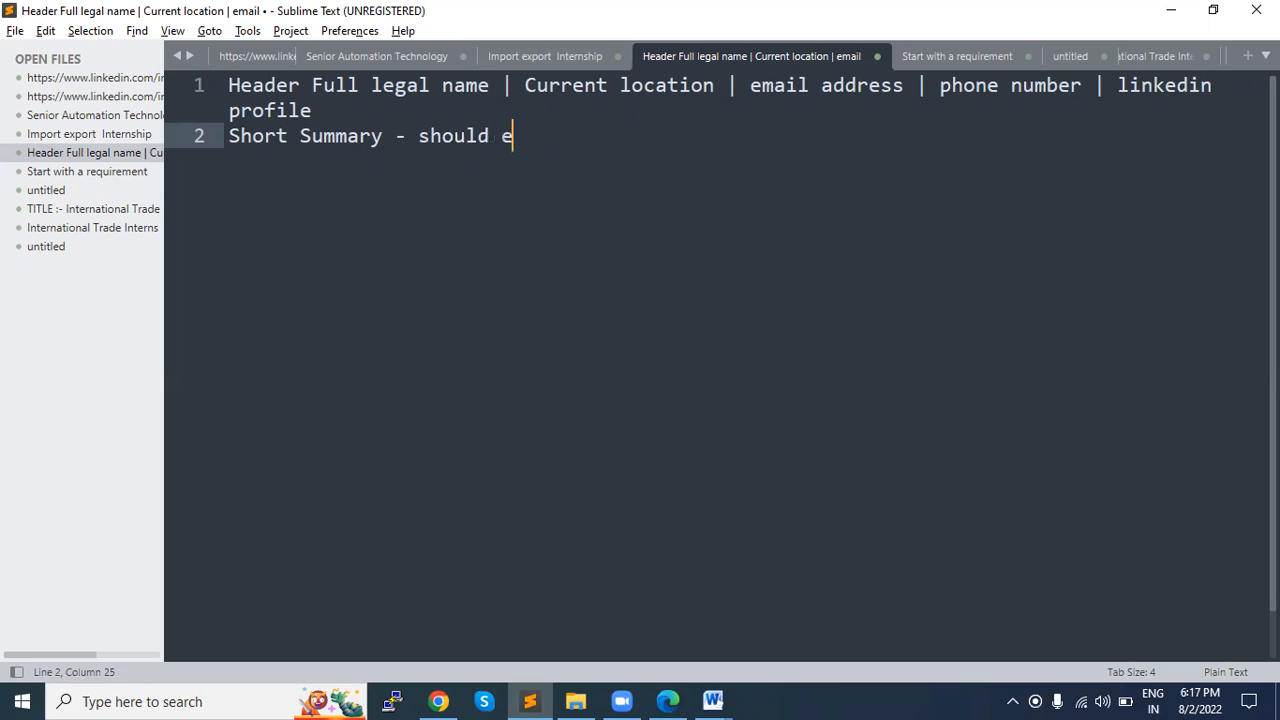
text(as)
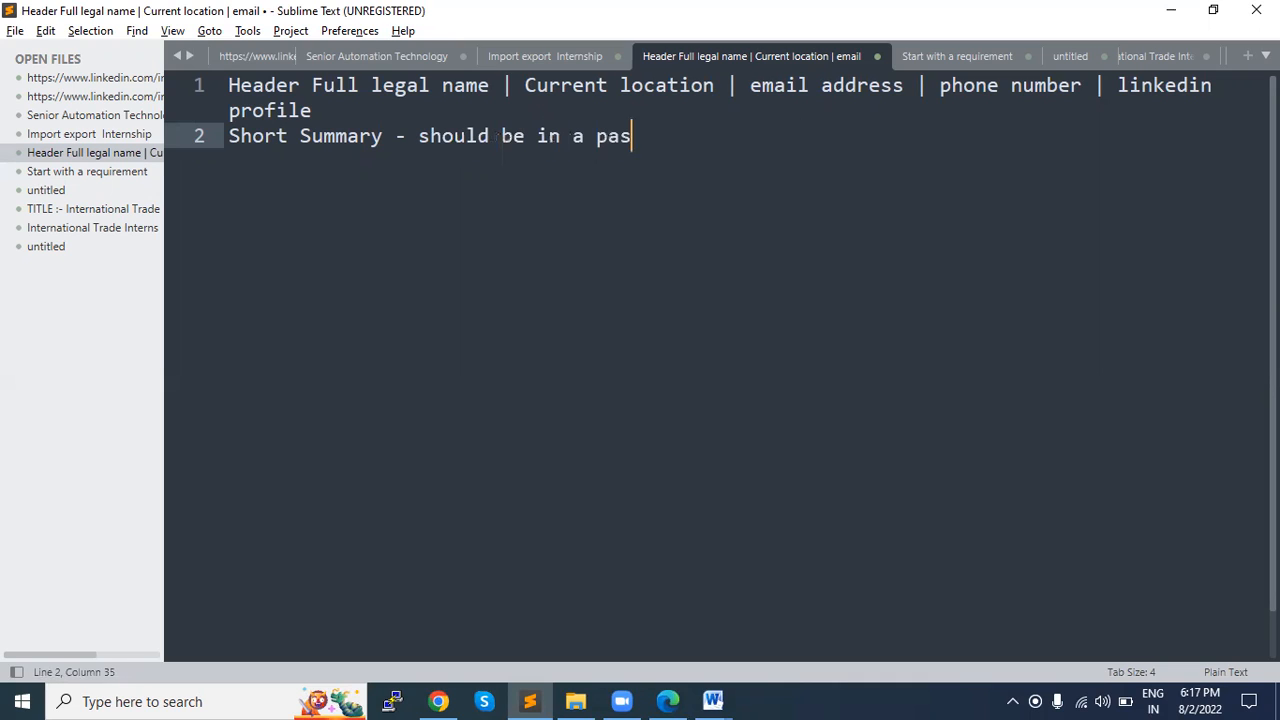
text(sive voinc)
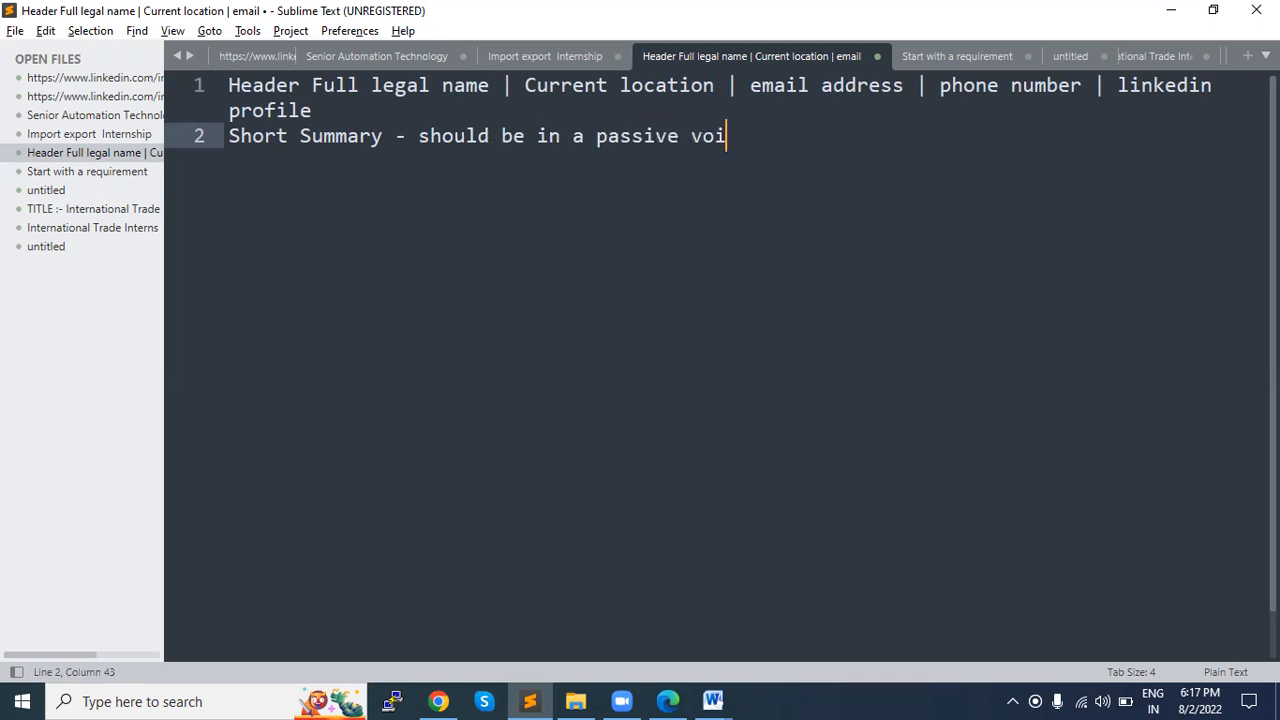
key(BackSpace)
key(BackSpace)
text(ce indirect speach)
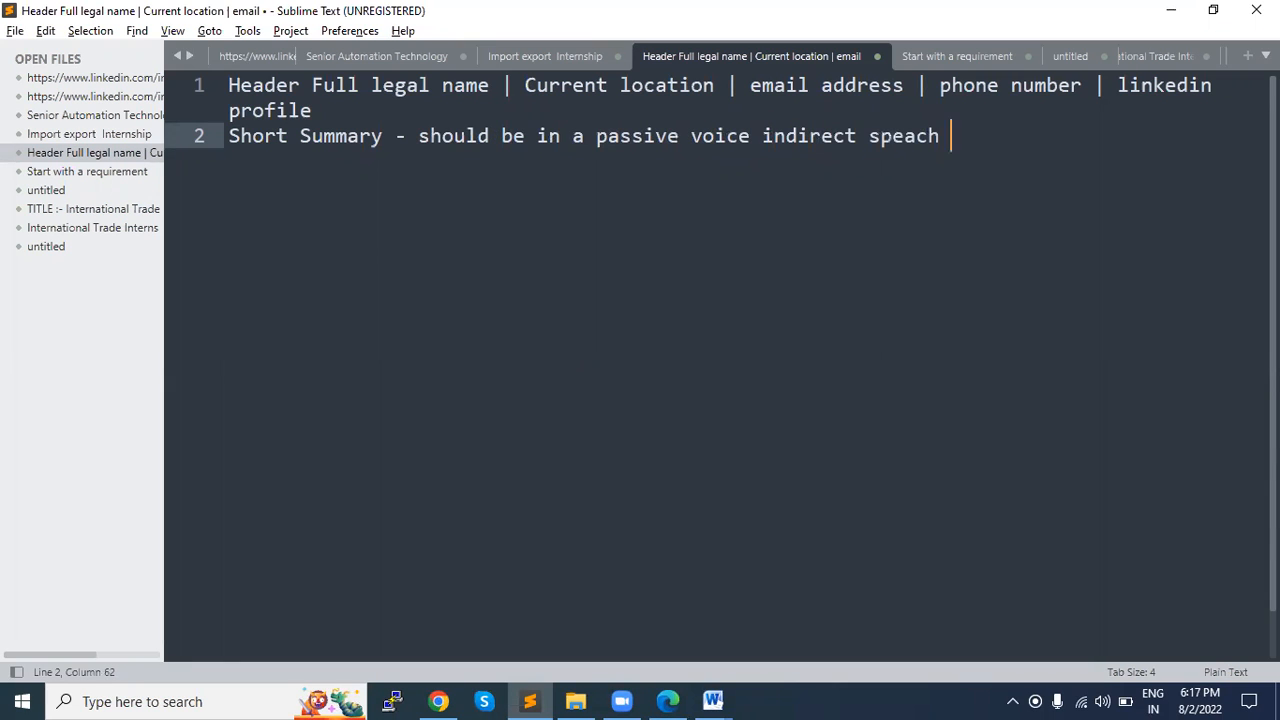
key(BackSpace)
key(Return)
key(alt+Tab)
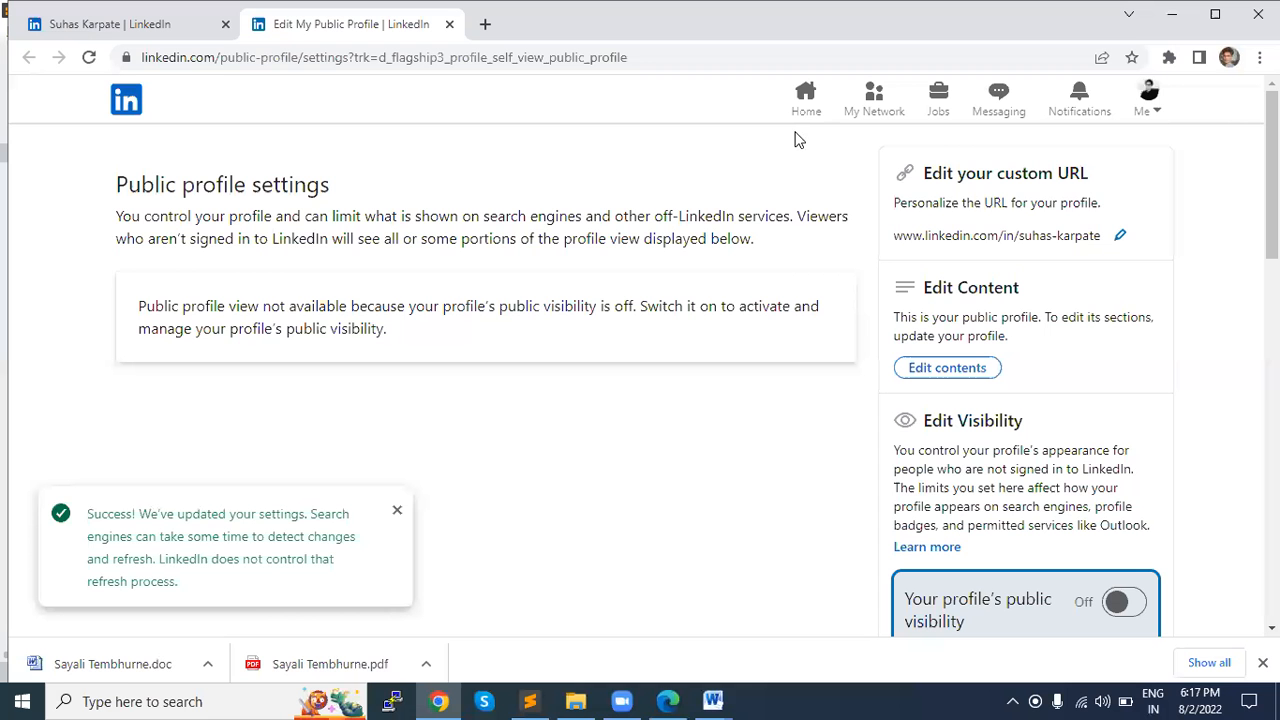
key(alt+Tab)
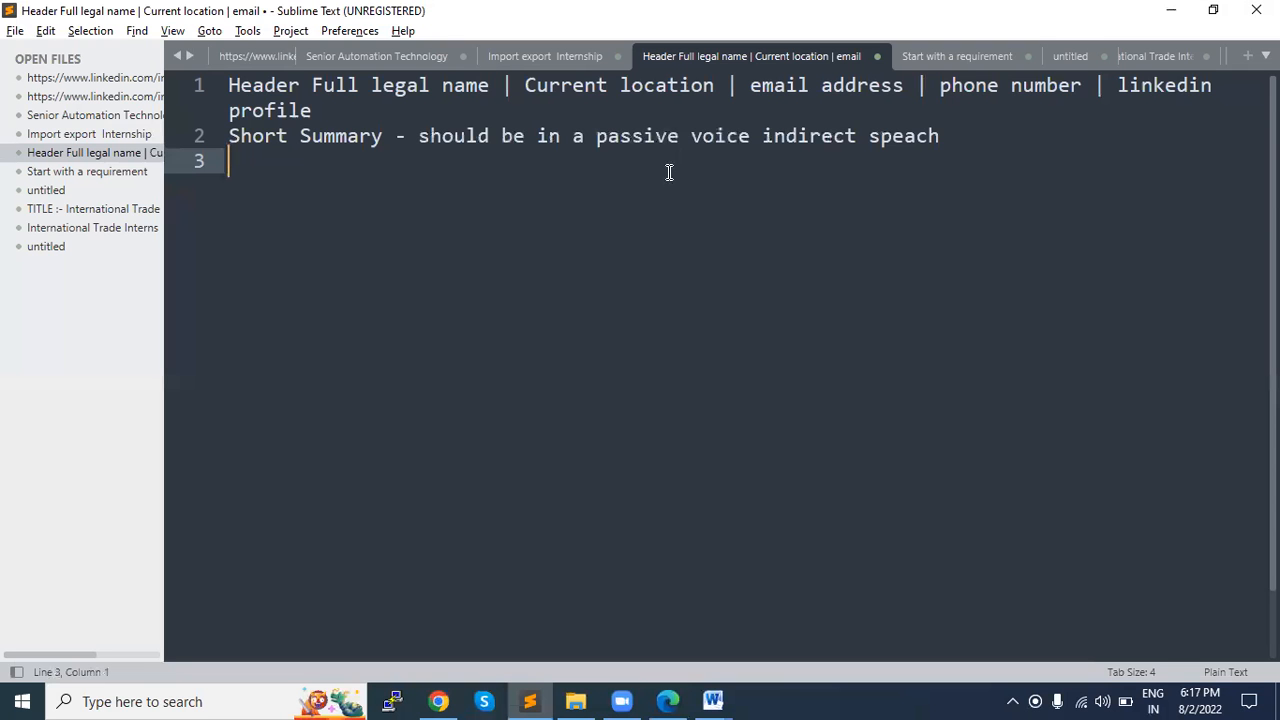
key(alt+Tab)
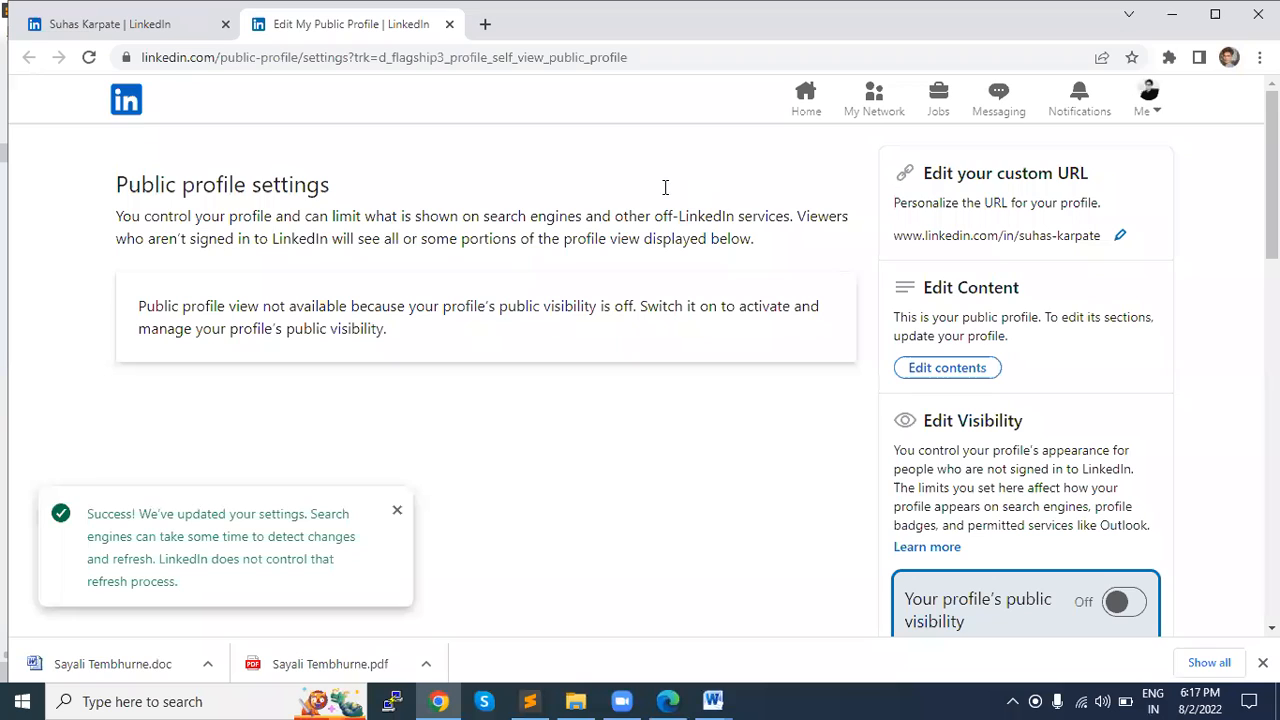
key(alt+Tab)
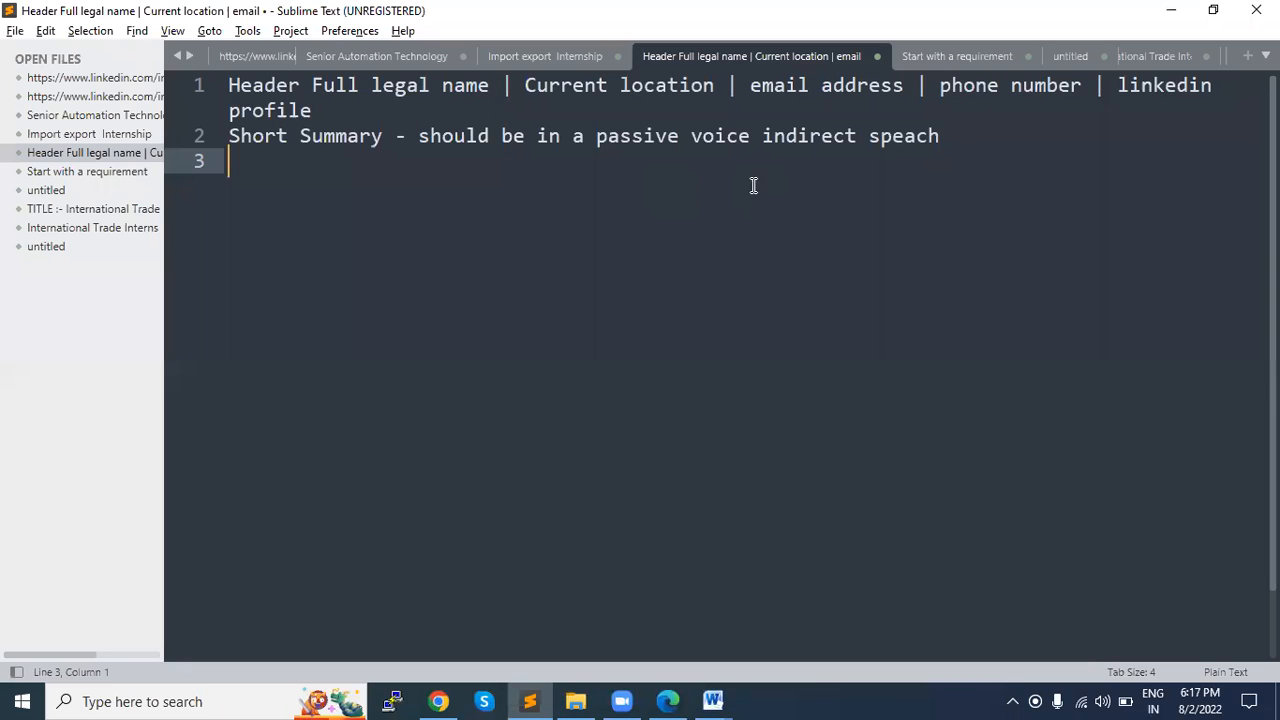
Step: Append "must not be more than 6 to seven sentences" to the end of the Short Summary line
click(982, 131)
text(must no)
key(BackSpace)
key(BackSpace)
key(BackSpace)
text(be more than 6 to seven sentences )
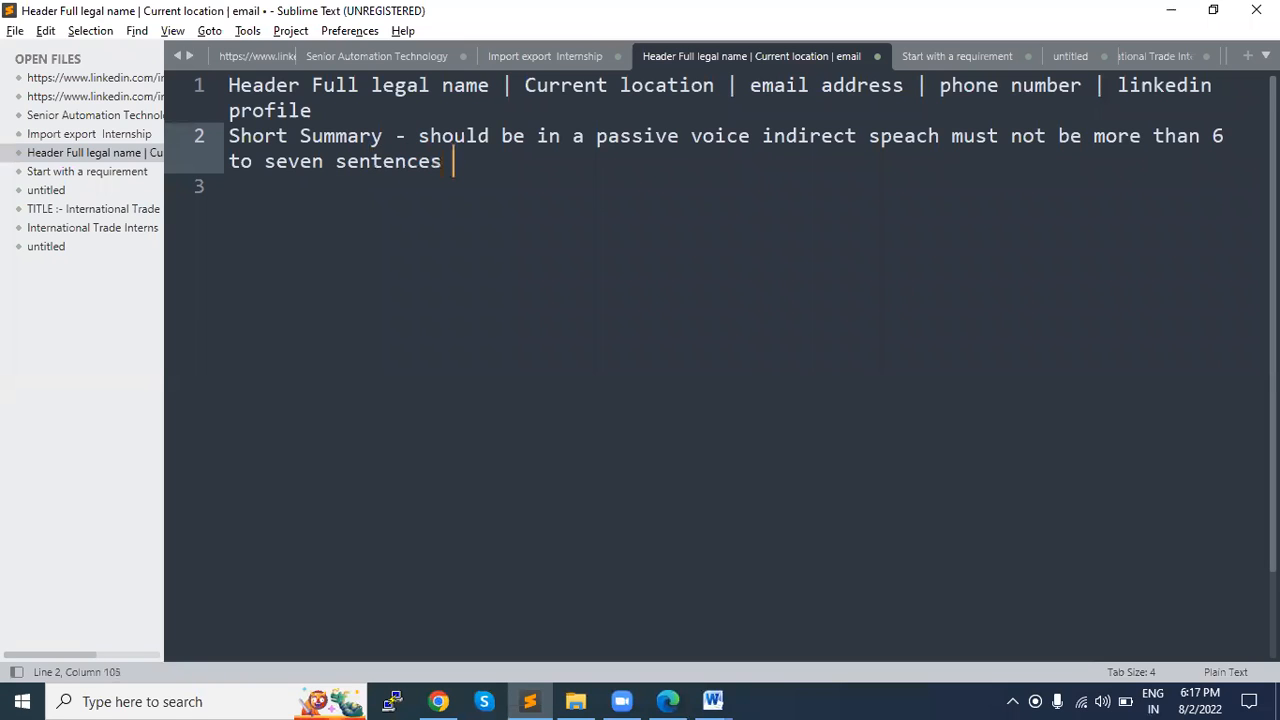
text(- simpe)
Step: Finish the Short Summary line with "- simple" and start a new line below it
key(BackSpace)
text(le)
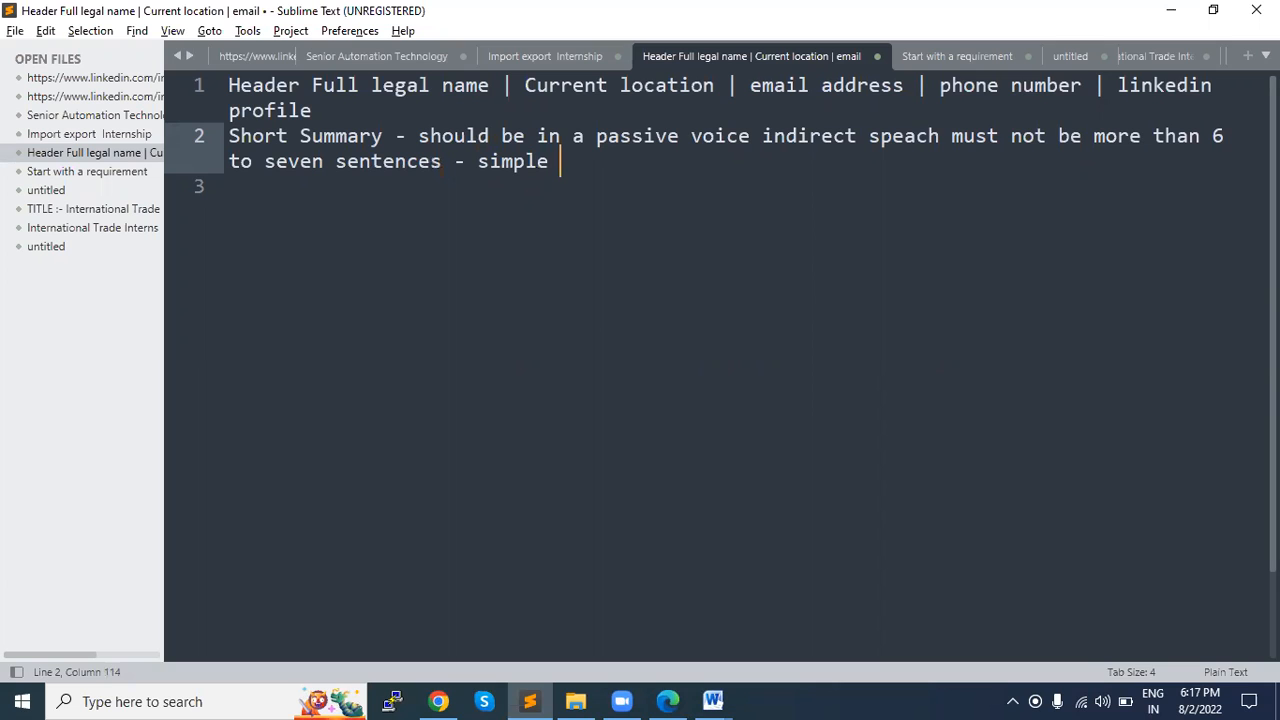
key(Return)
key(Return)
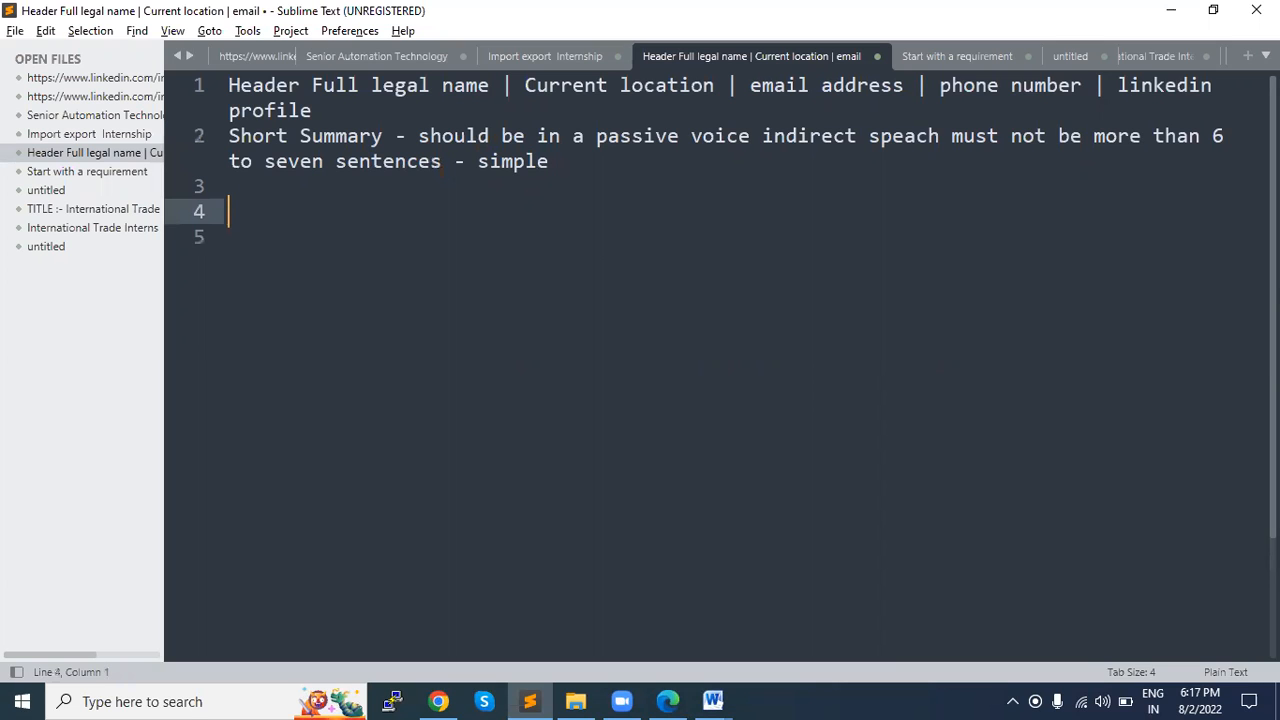
key(BackSpace)
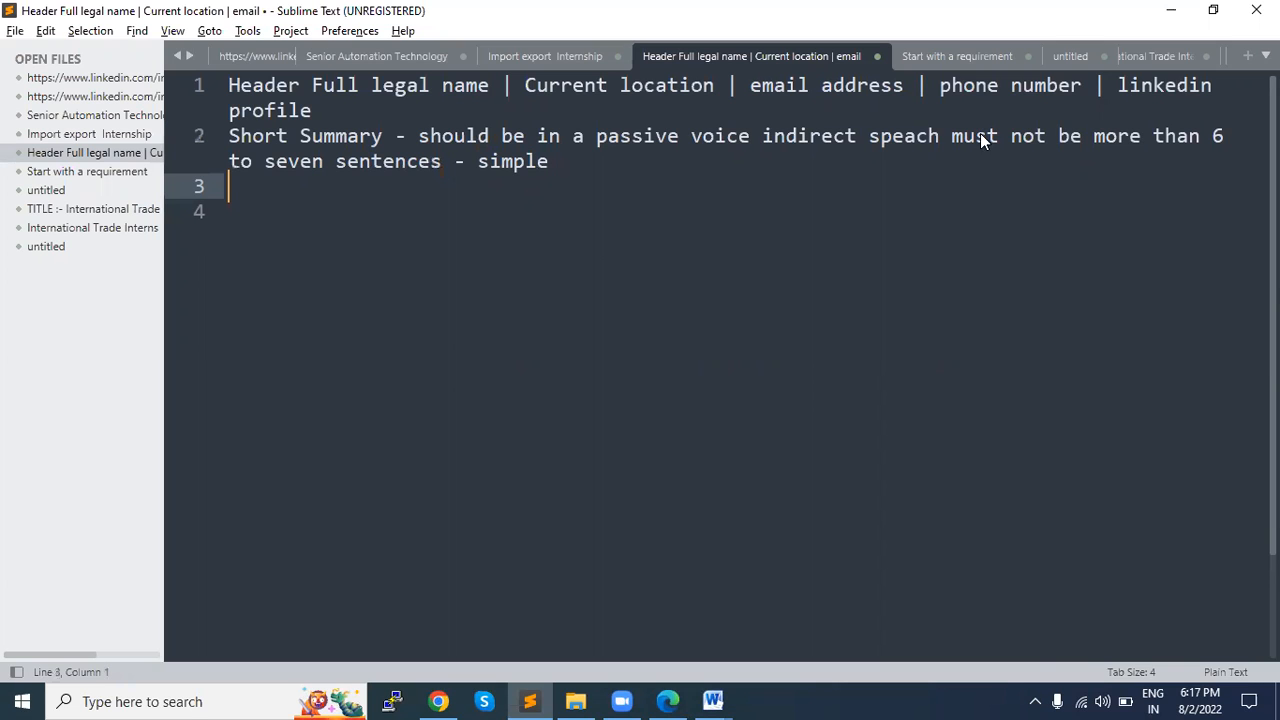
Step: Check the SUMMARY paragraph of the sample résumé in Word again, and return to Sublime Text
key(alt+Tab)
key(alt+Tab+Tab)
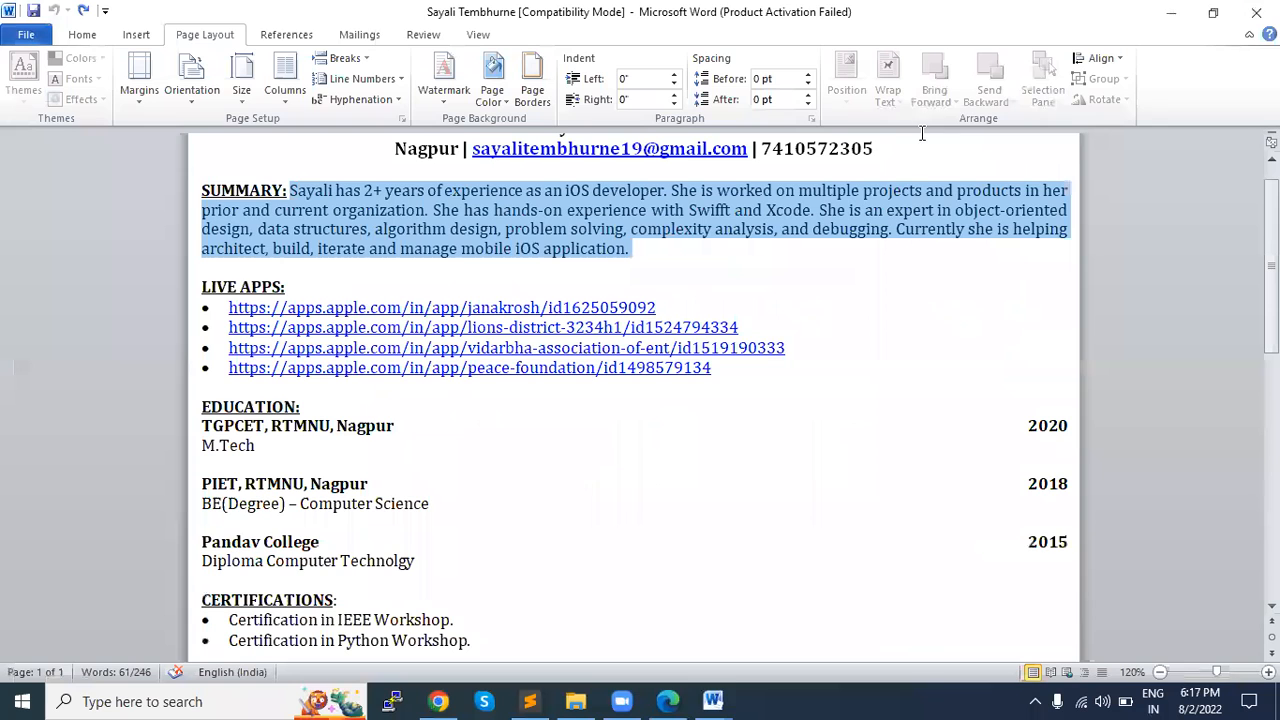
key(alt+Tab)
key(alt+Tab)
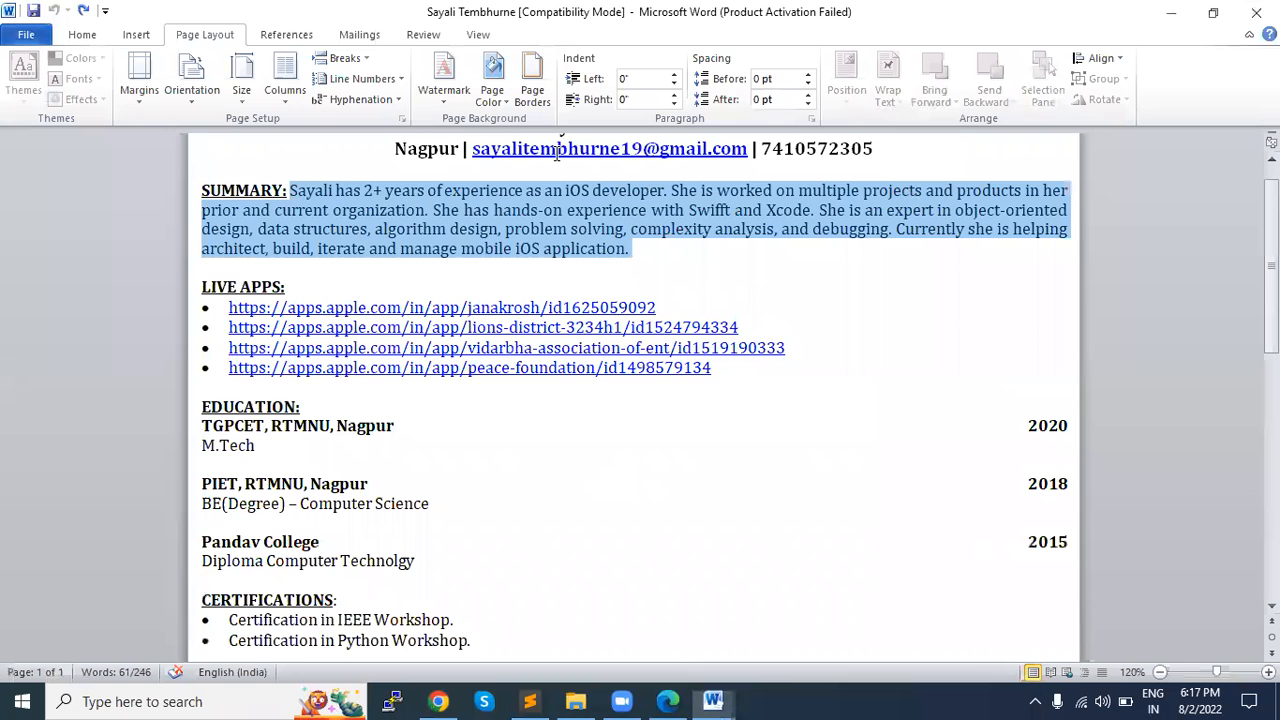
key(alt+Tab+Tab)
key(alt+Tab)
key(alt+Tab+Tab)
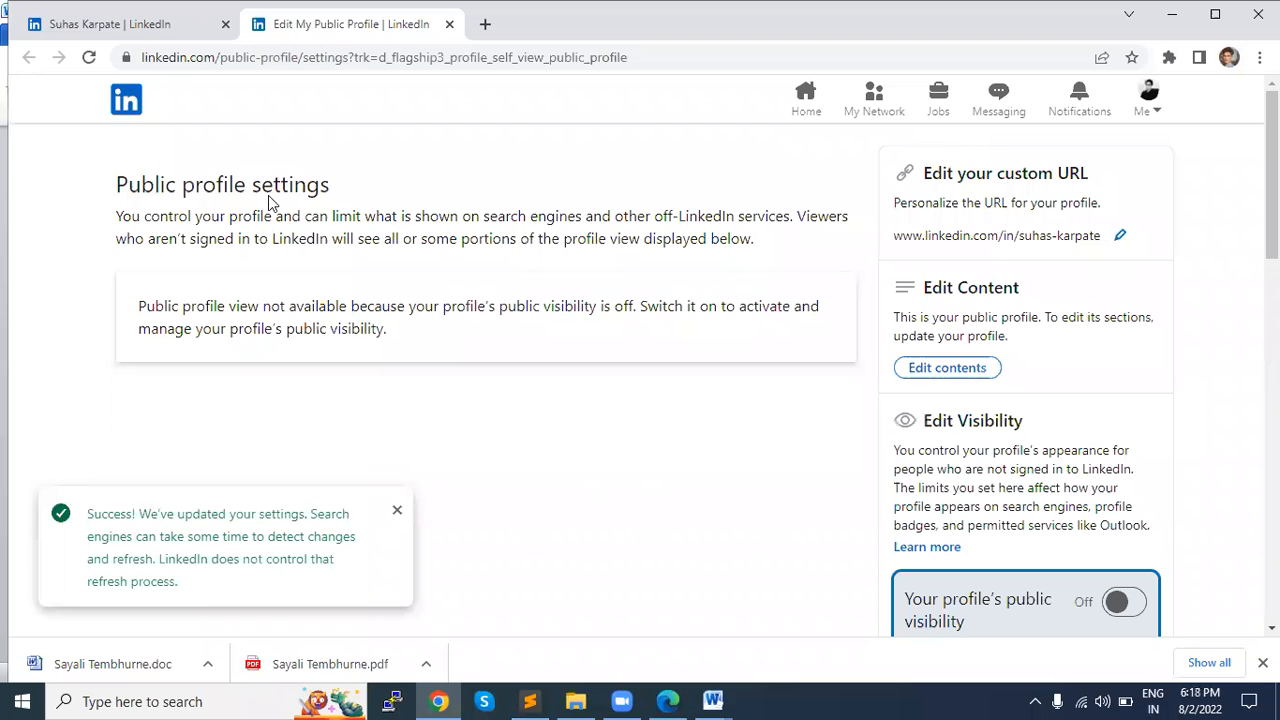
key(alt+Tab)
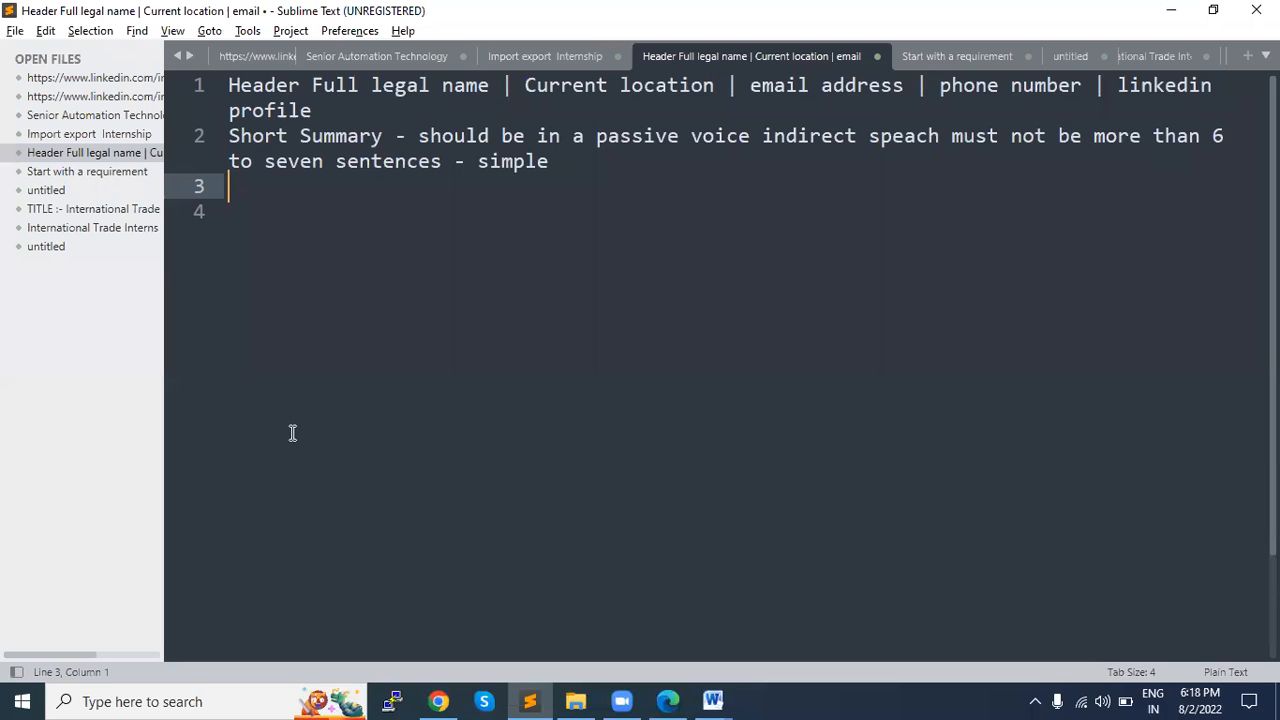
Step: Add the line "Tool Grammerly" a few blank lines below the Short Summary note
key(Return)
key(Return)
key(Return)
key(Return)
key(Return)
key(Return)
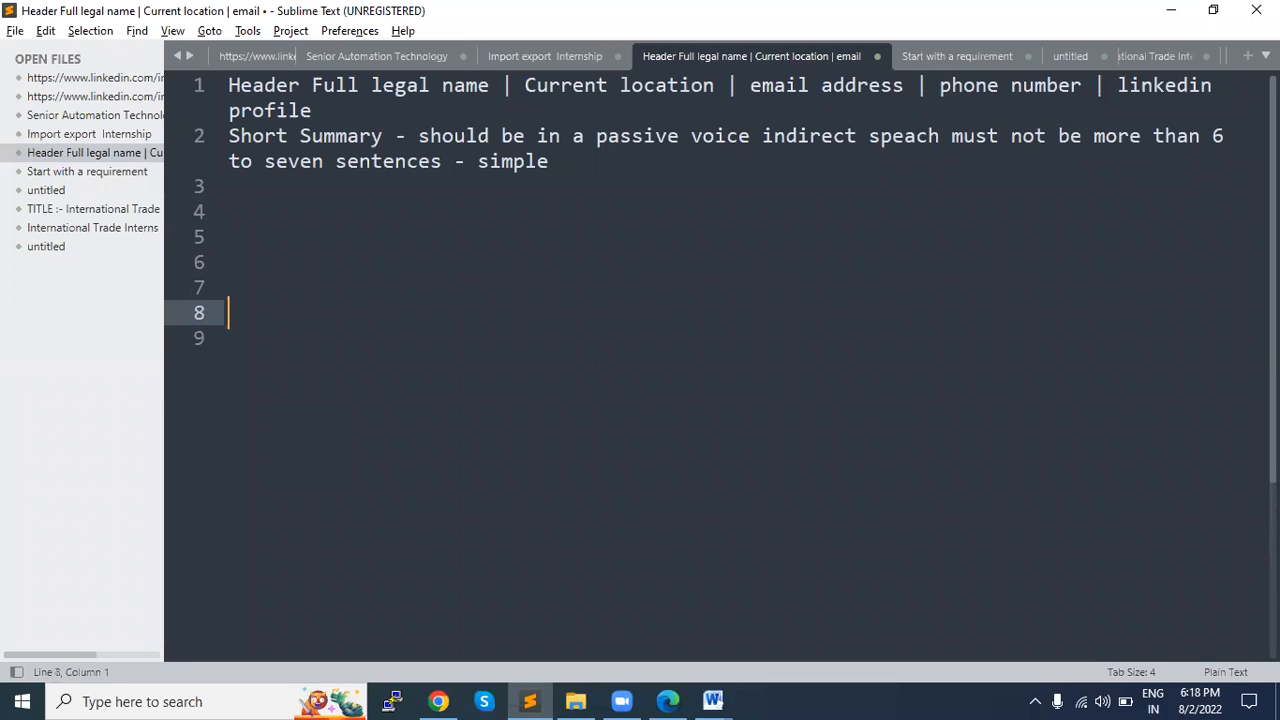
text(Tool Gr)
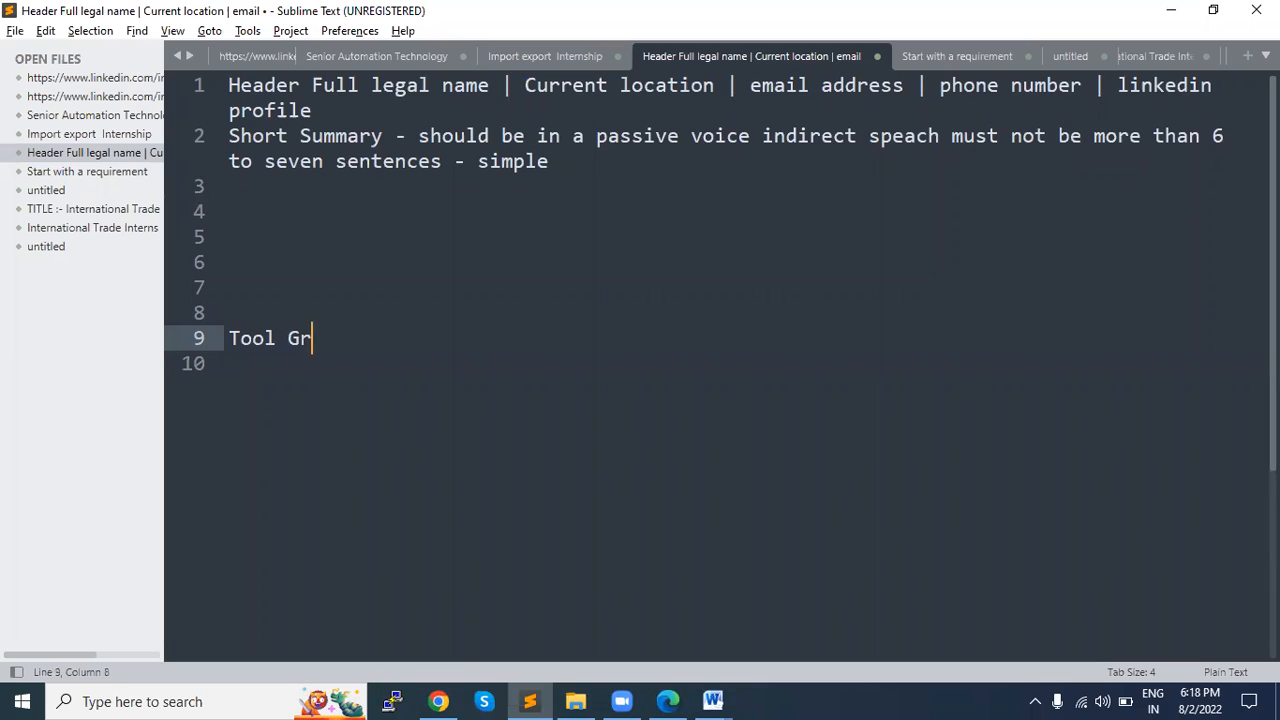
text(ammerly)
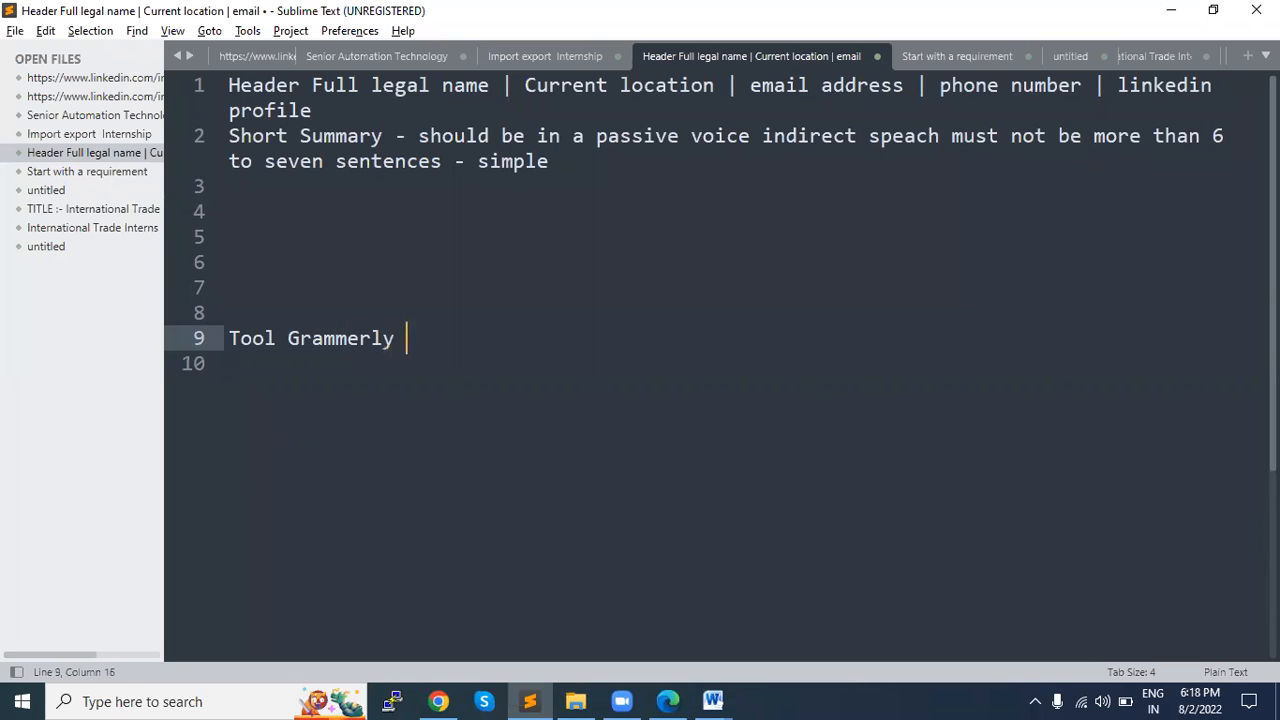
Step: Search for "grammerly" in a new Chrome tab, open the Grammarly web app, and dismiss its questionnaire and business promotion
click(438, 701)
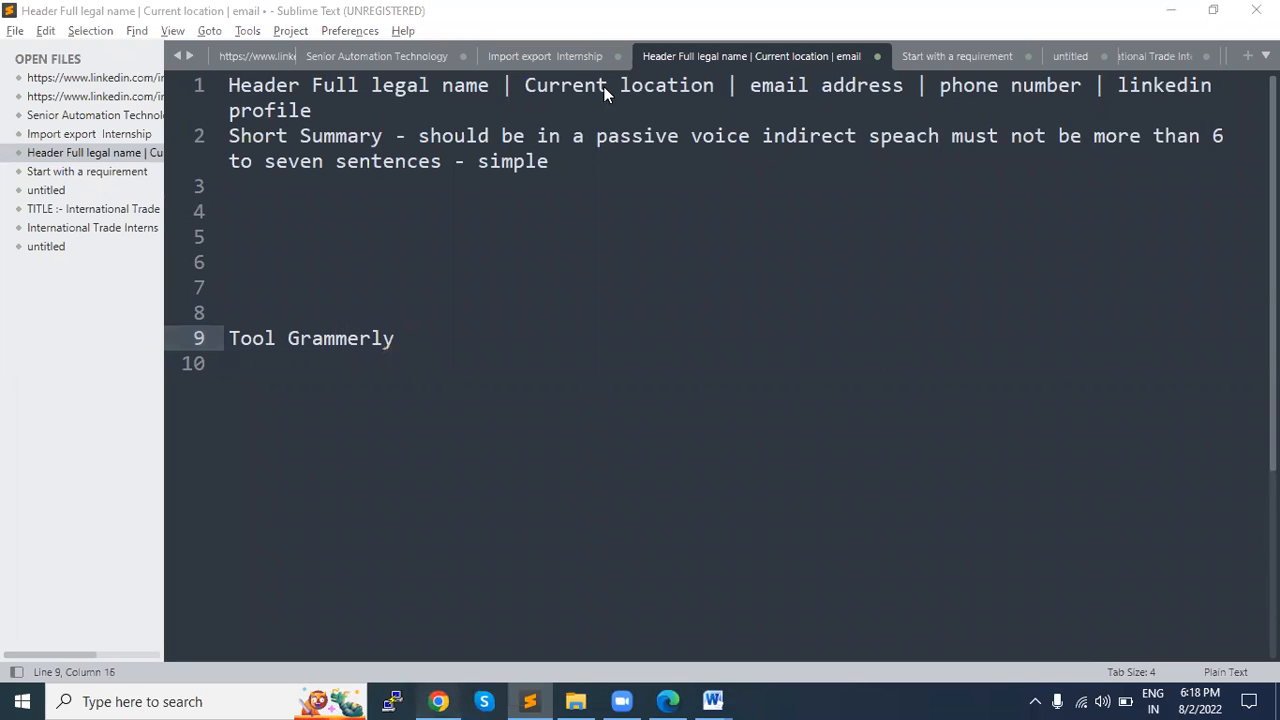
key(ctrl+t)
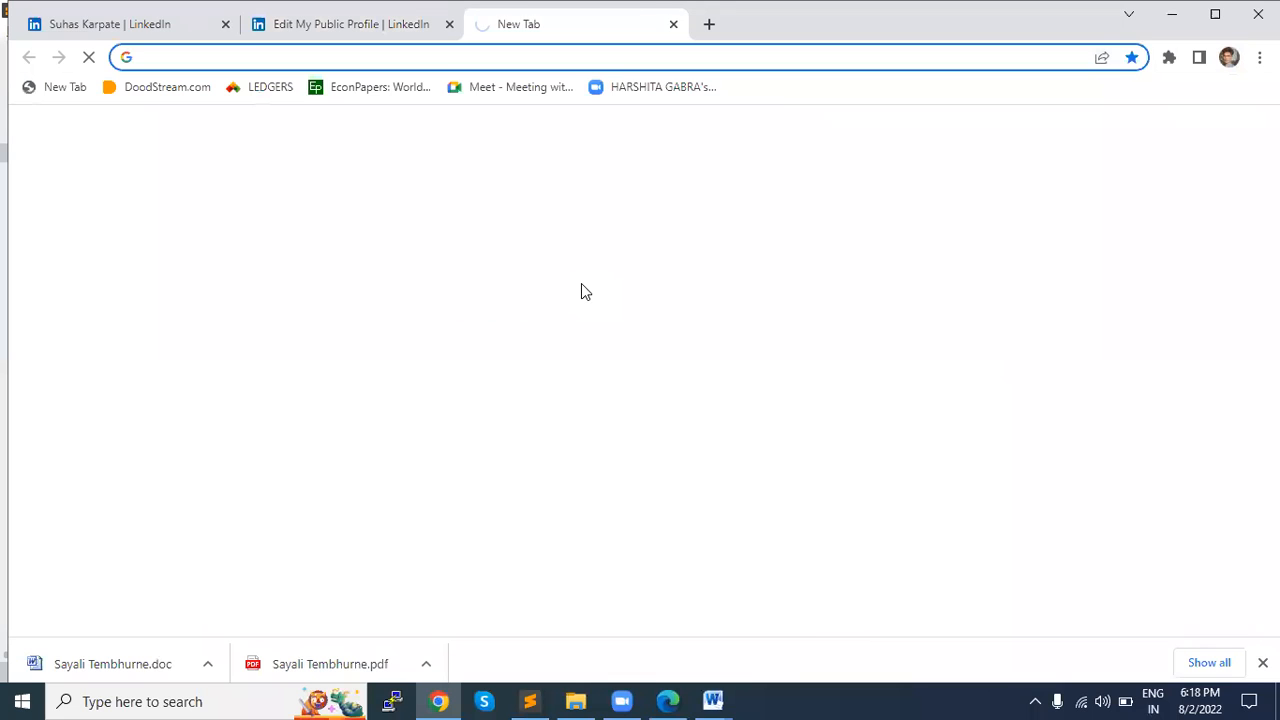
text(grammerly)
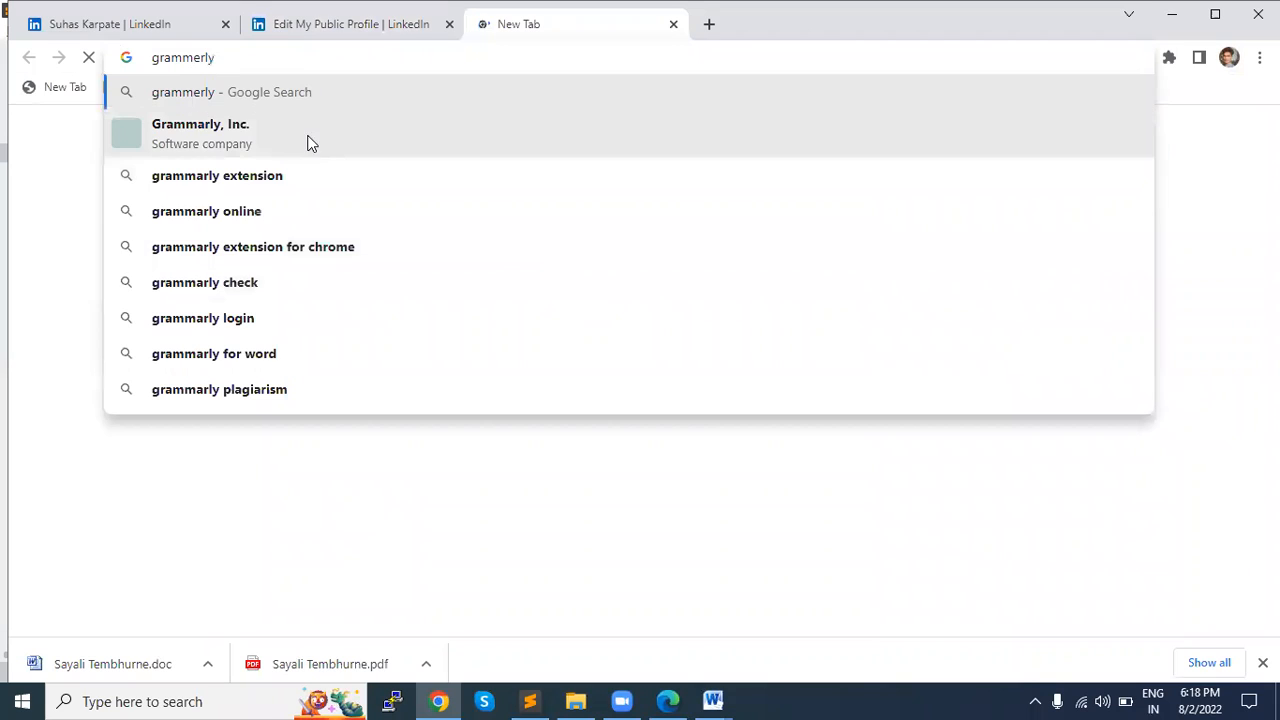
key(Return)
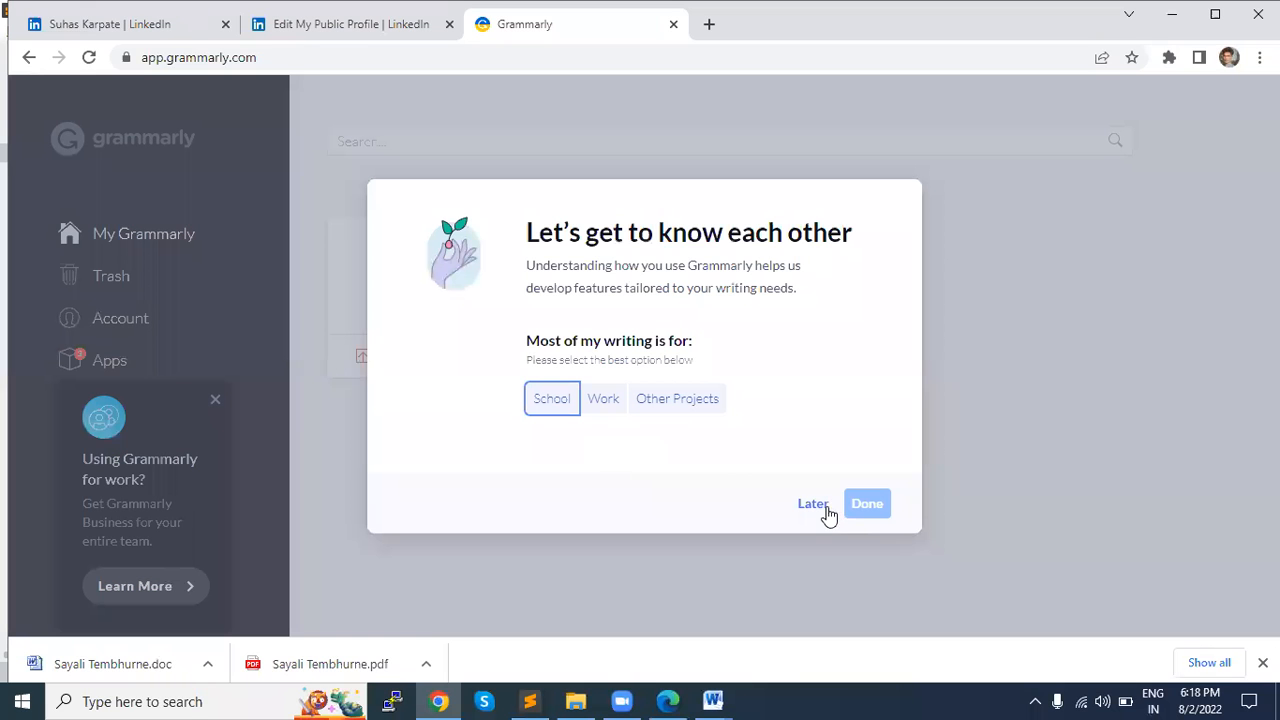
click(810, 504)
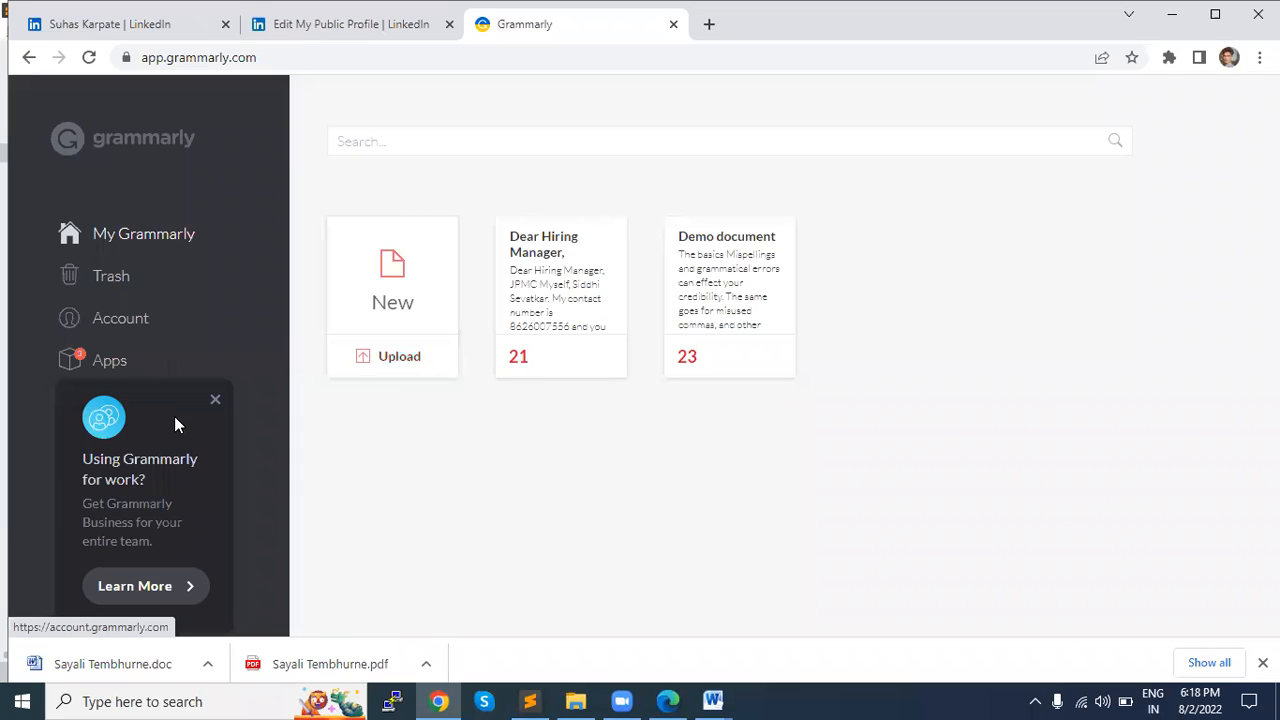
click(215, 403)
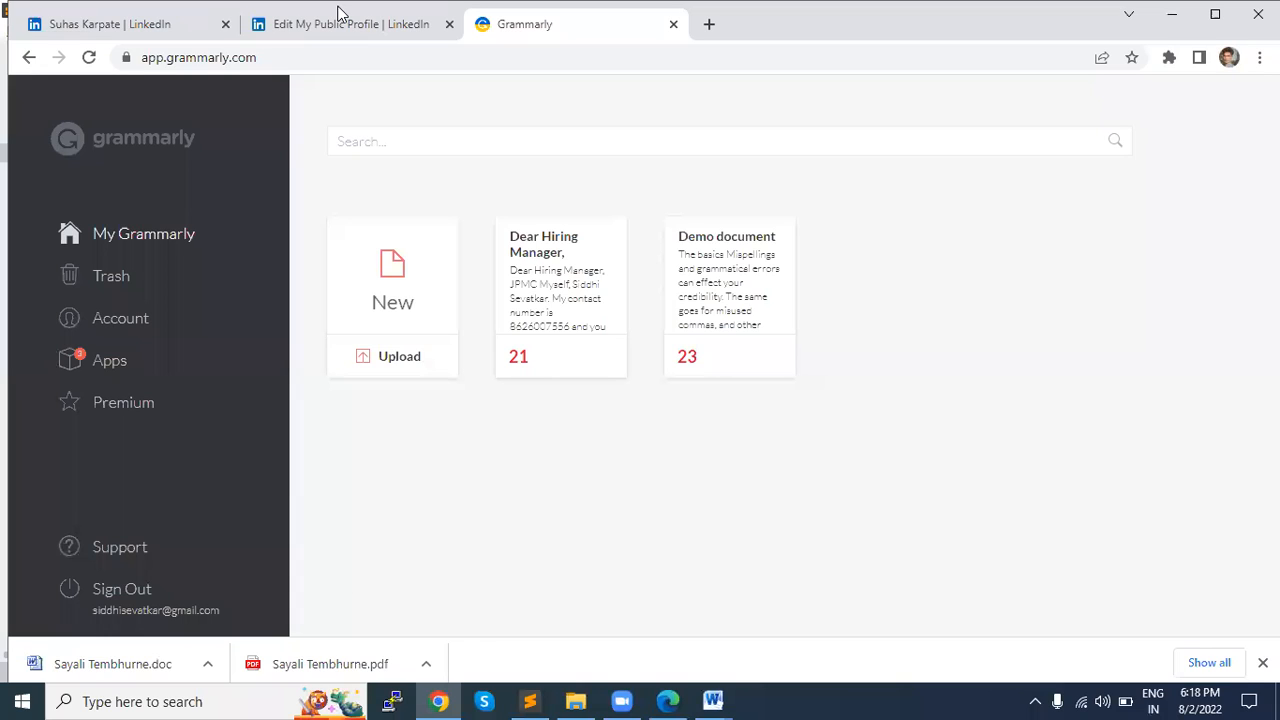
Step: Return to the Sublime Text notes and add a "Portfolio -" line below the Short Summary note, checking the sample résumé in Word
key(alt+Tab)
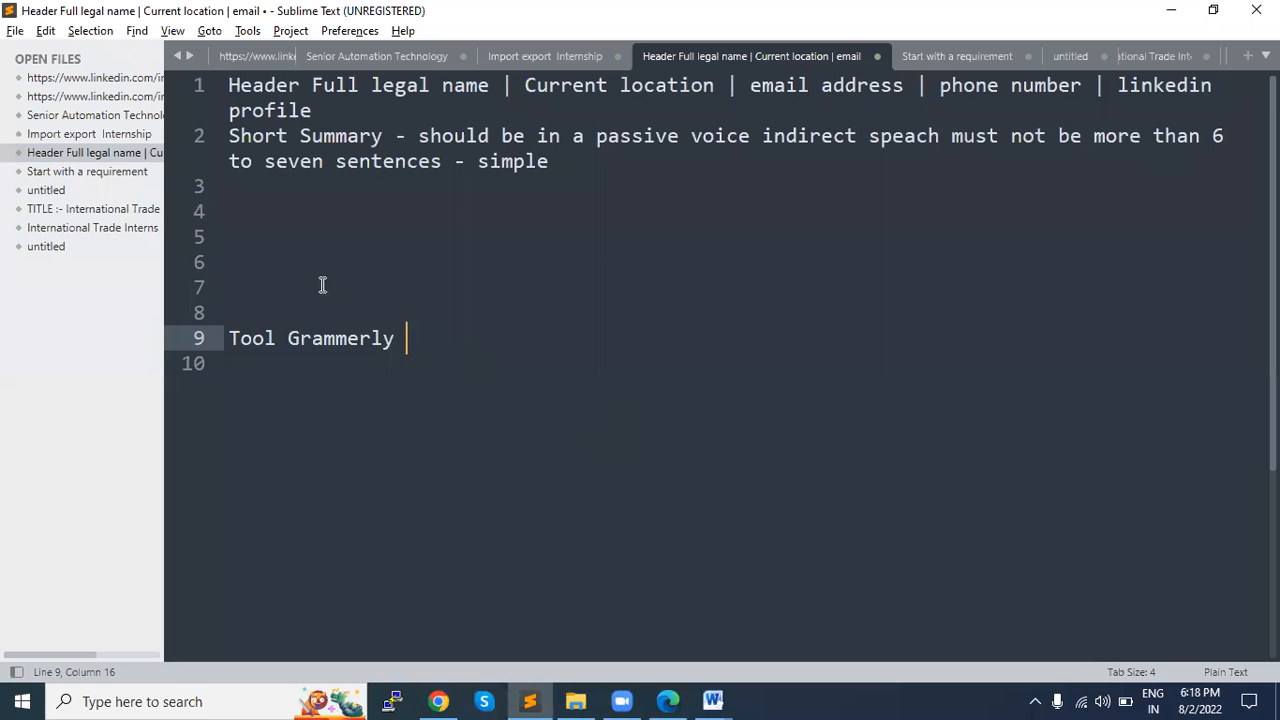
click(255, 203)
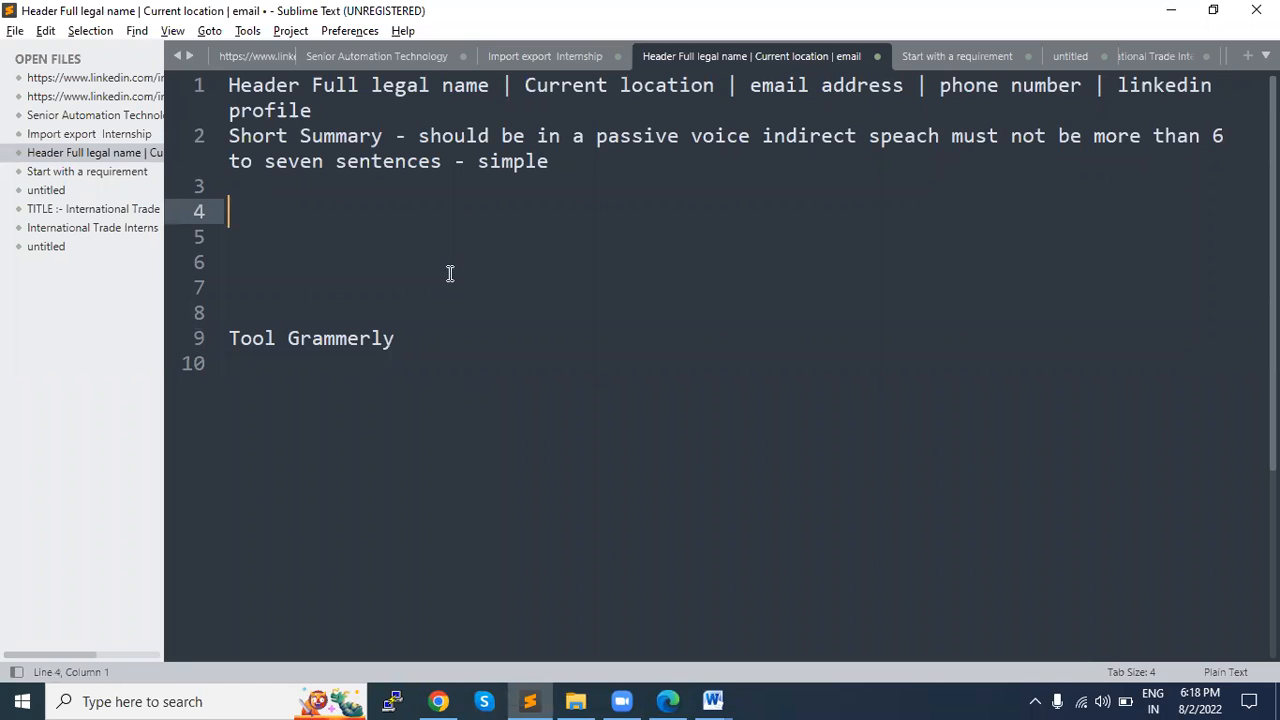
key(alt+Tab)
key(Tab)
key(alt+Tab)
text(Portfolio -)
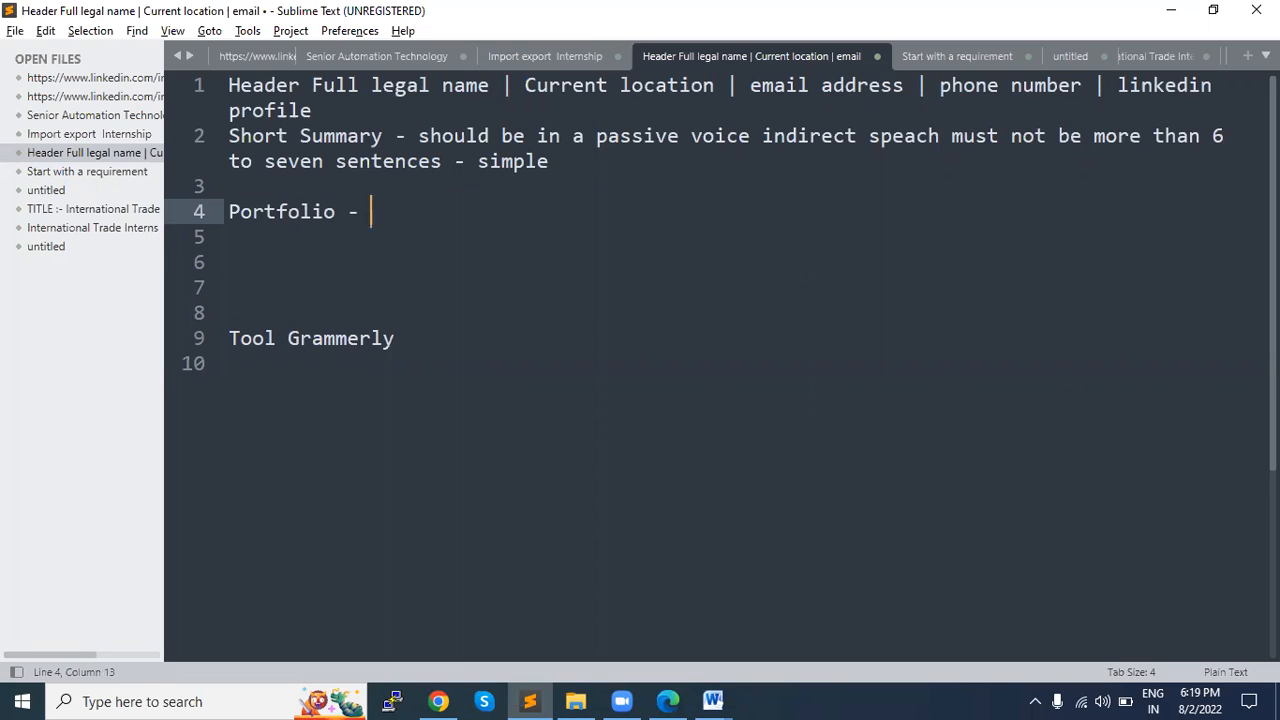
key(alt+Tab)
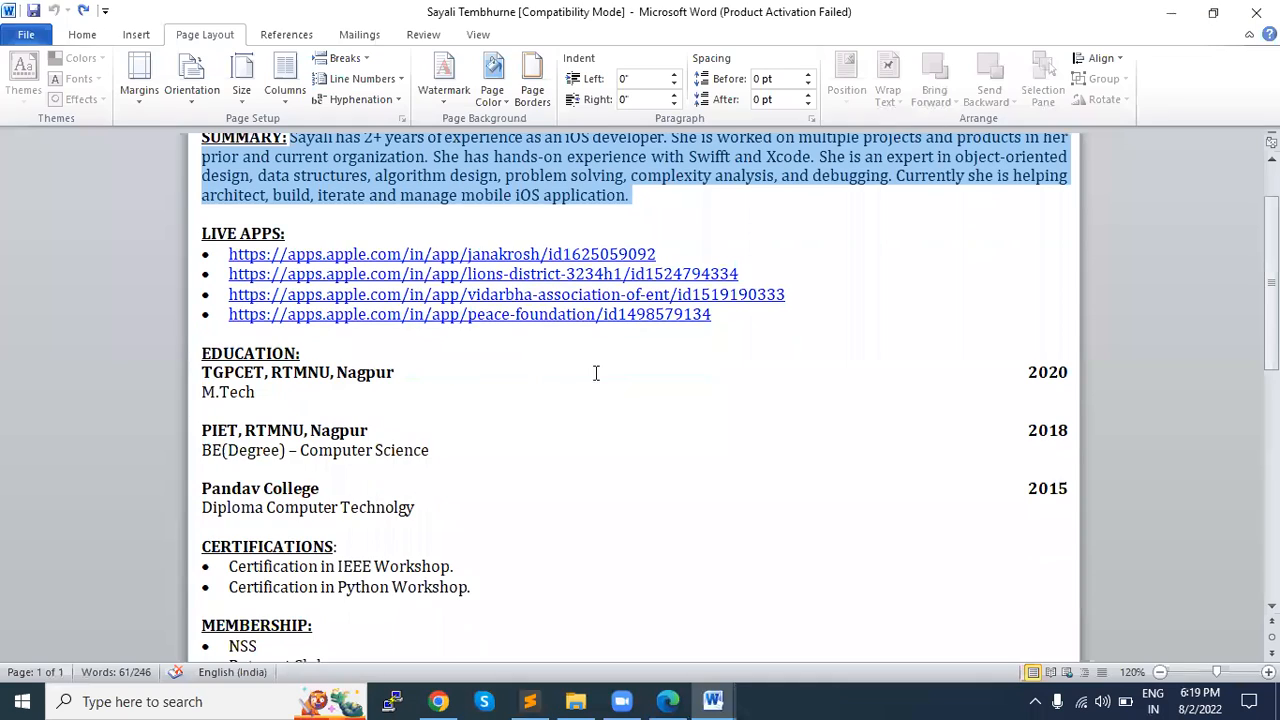
key(alt+Tab)
click(314, 268)
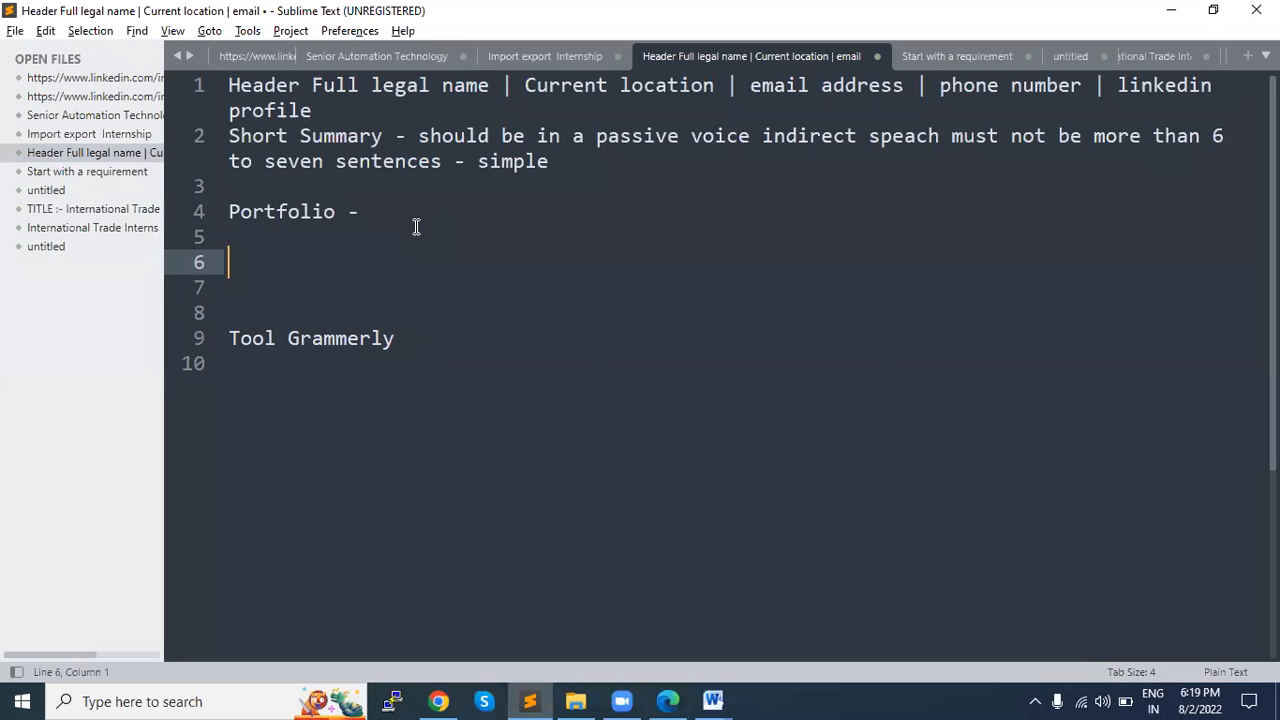
Step: Replace the "Portfolio -" text with the heading "Eductation" and start a new line below it
drag(376, 216, 226, 218)
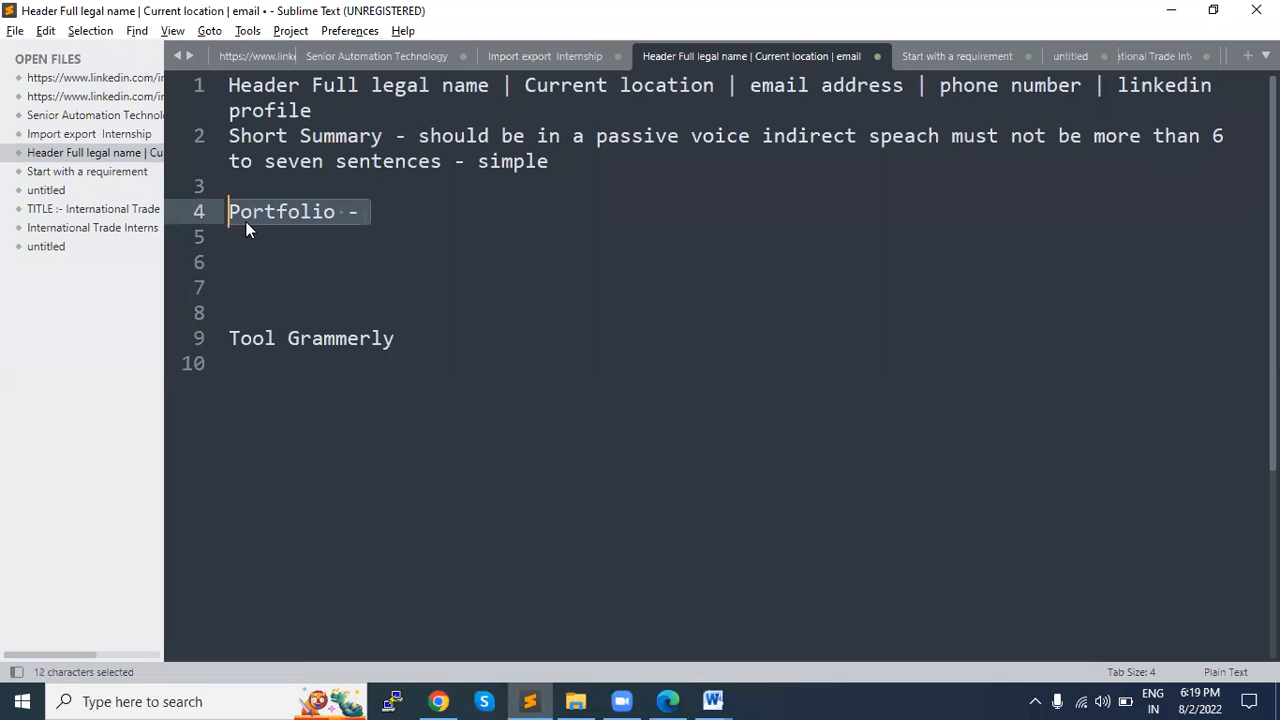
text(Enduc)
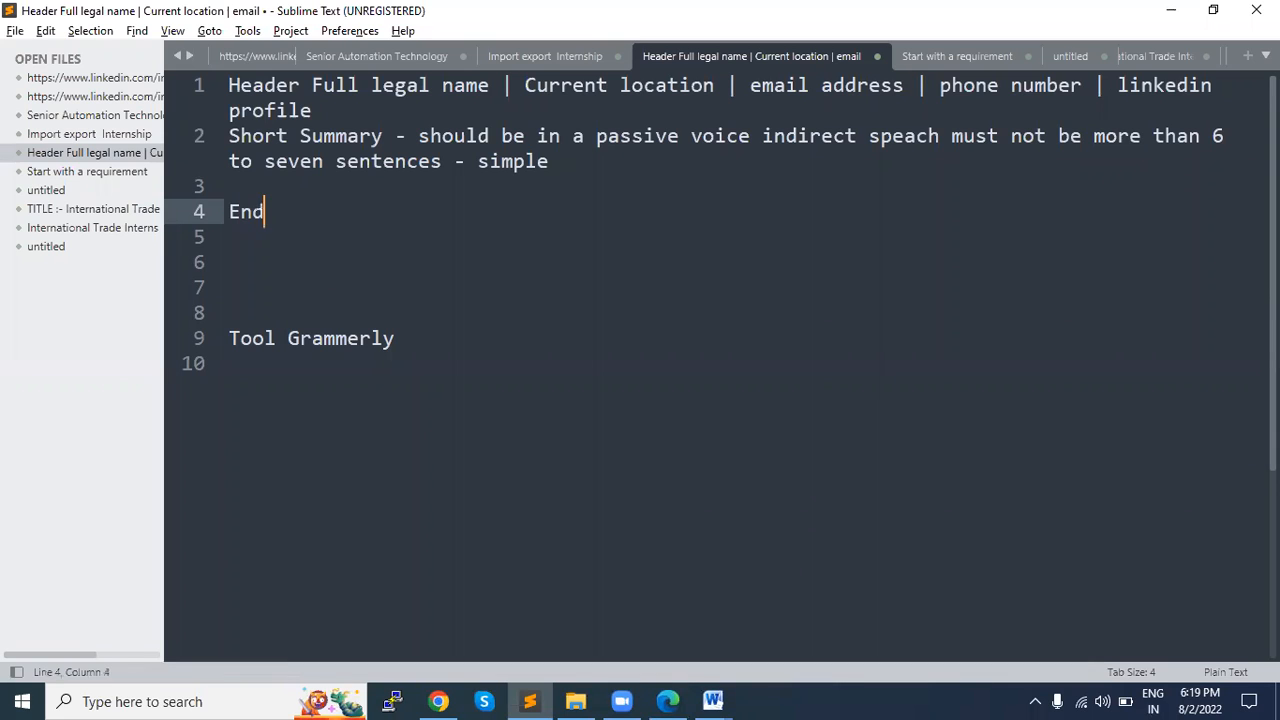
key(BackSpace)
key(BackSpace)
key(BackSpace)
key(BackSpace)
text(ductaio)
key(BackSpace)
key(BackSpace)
key(BackSpace)
text(ation)
key(Return)
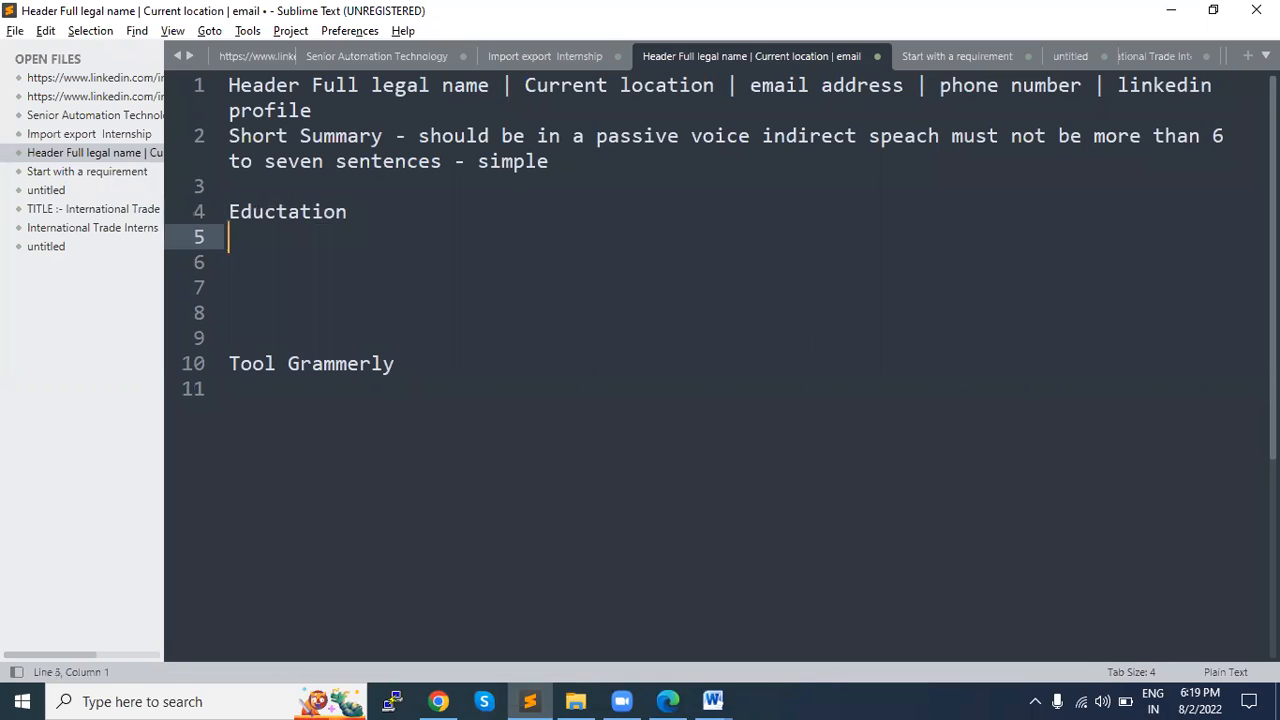
Step: Add the note "Latest first - year" under the Eductation heading, checking the EDUCATION section of the Word résumé
key(alt+Tab)
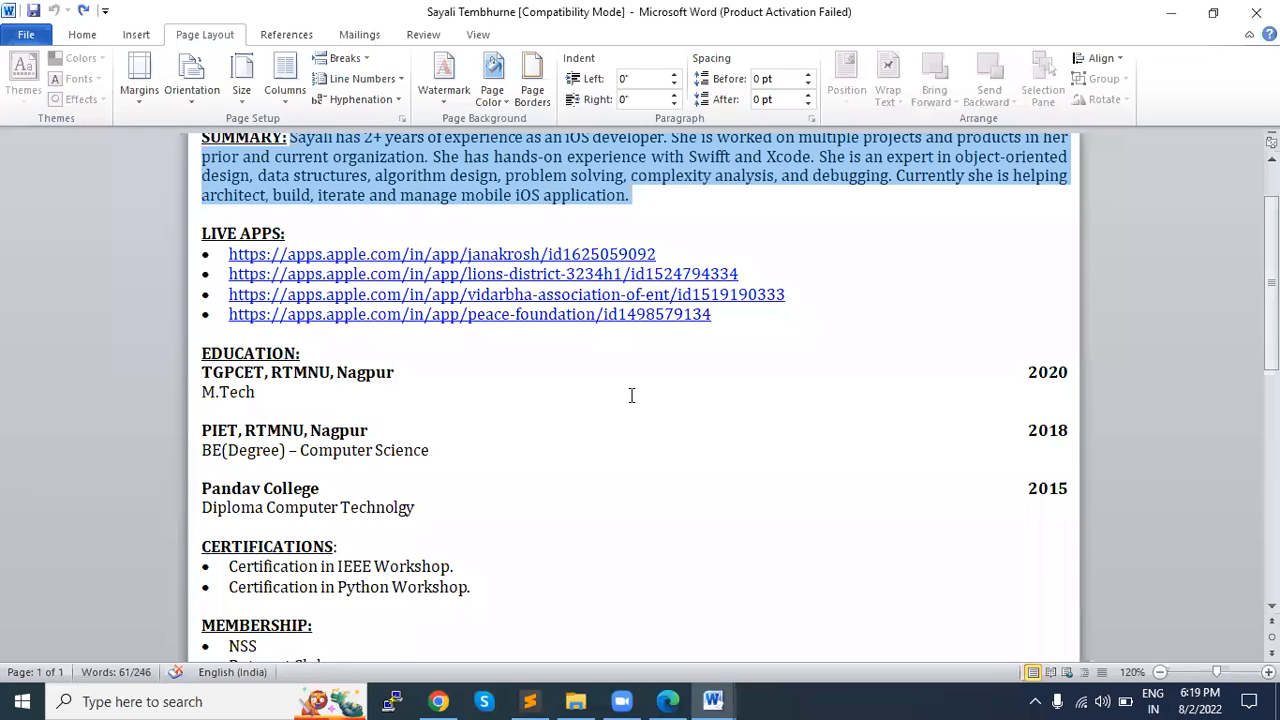
key(alt+Tab)
text(Latest d)
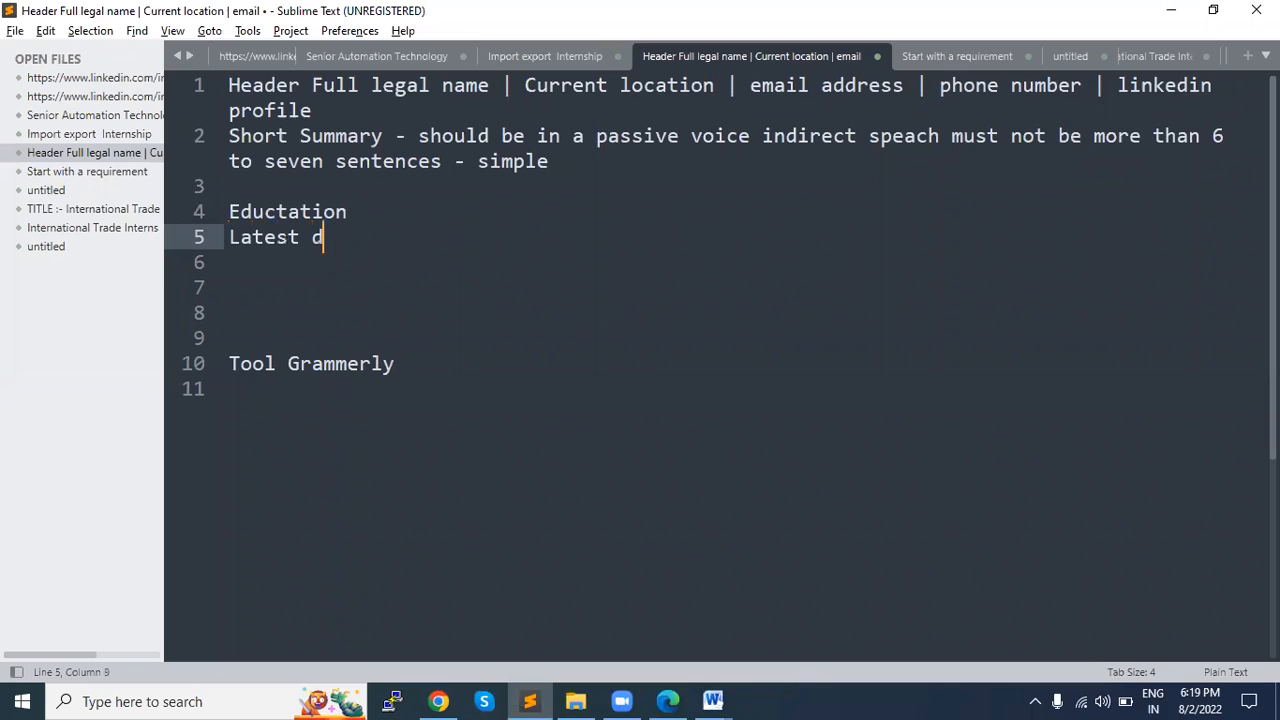
key(BackSpace)
text(first -)
key(alt+Tab)
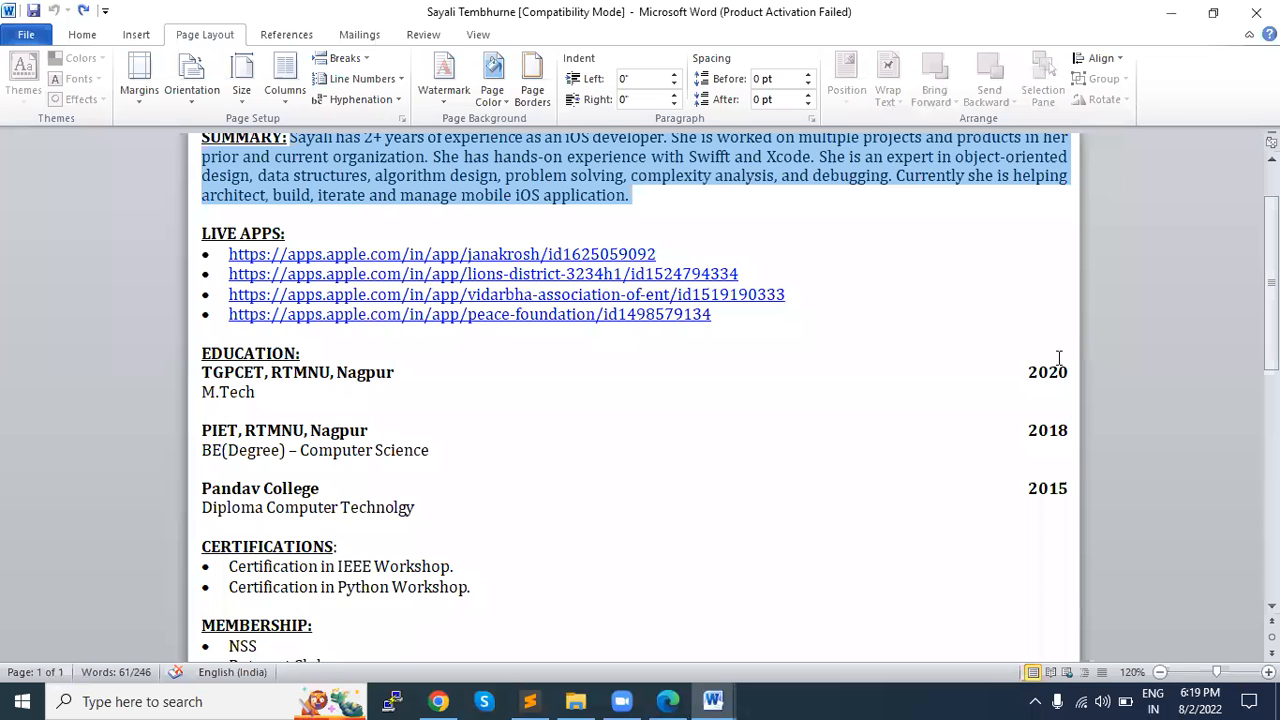
key(alt+Tab)
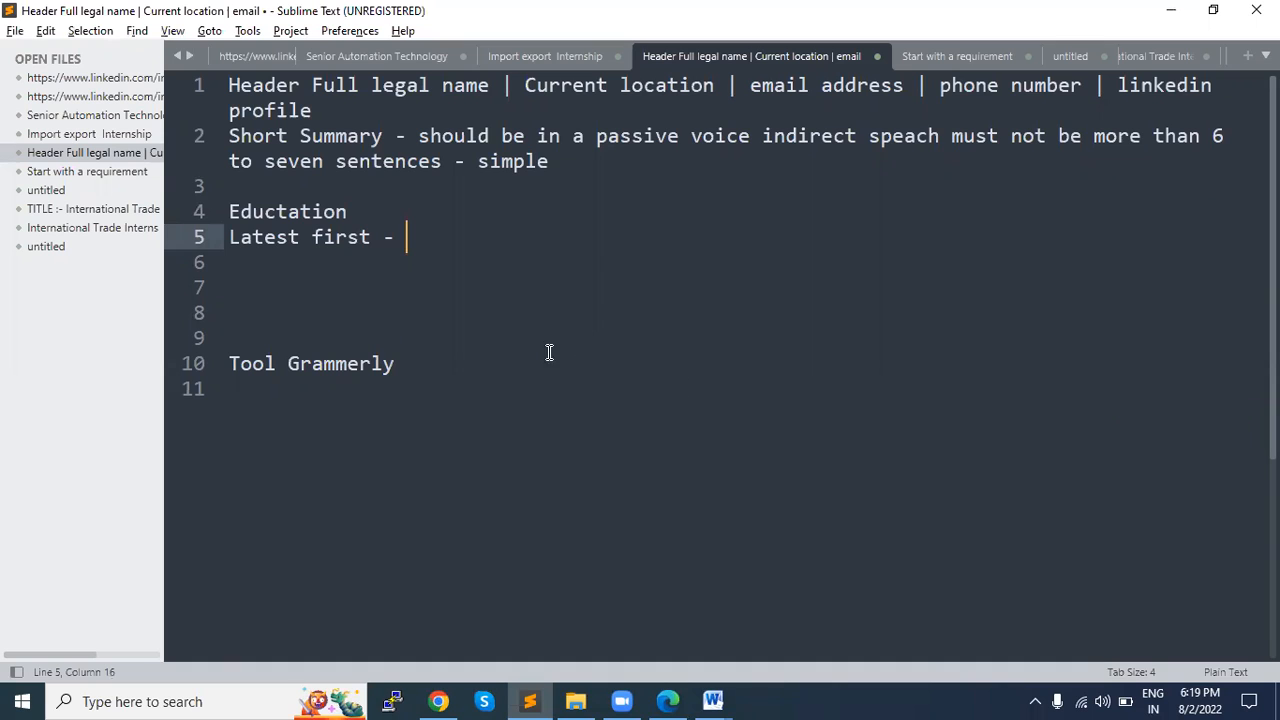
text(year)
Step: Examine the EDUCATION entries and the CERTIFICATIONS section of the sample résumé in Word
key(alt+Tab)
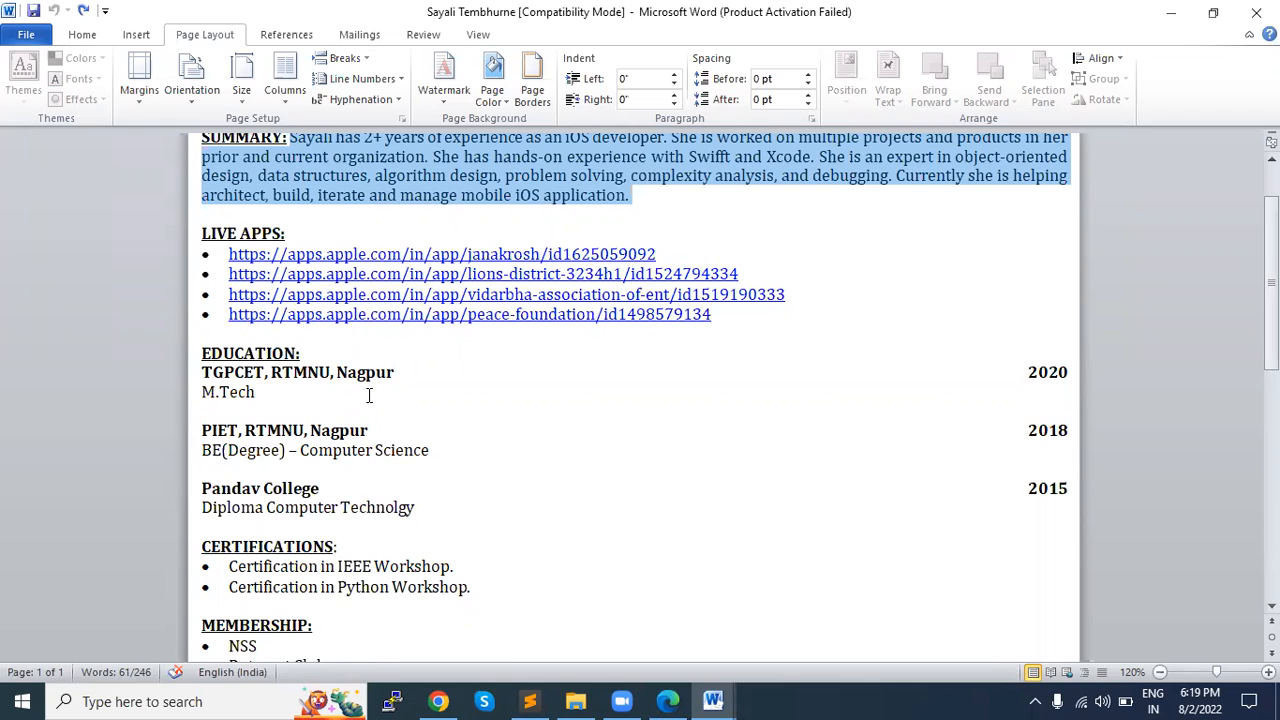
scroll(369, 396, down, 2)
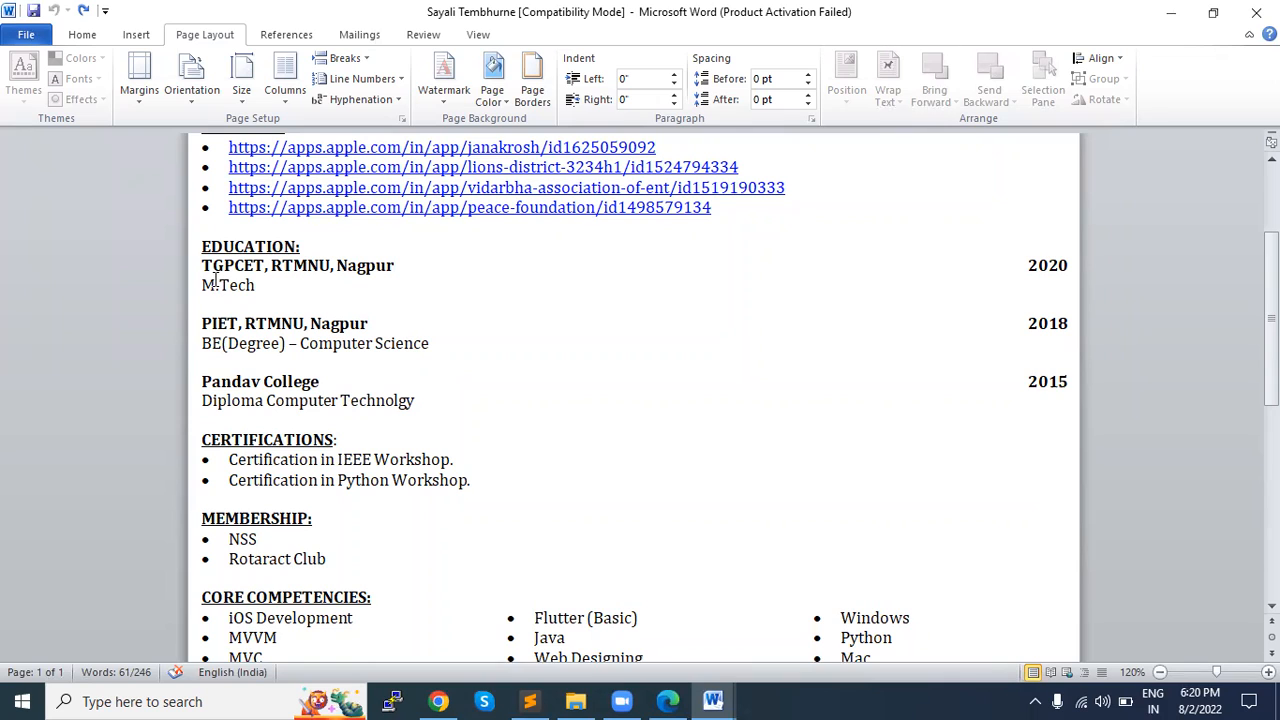
drag(200, 246, 434, 416)
click(428, 420)
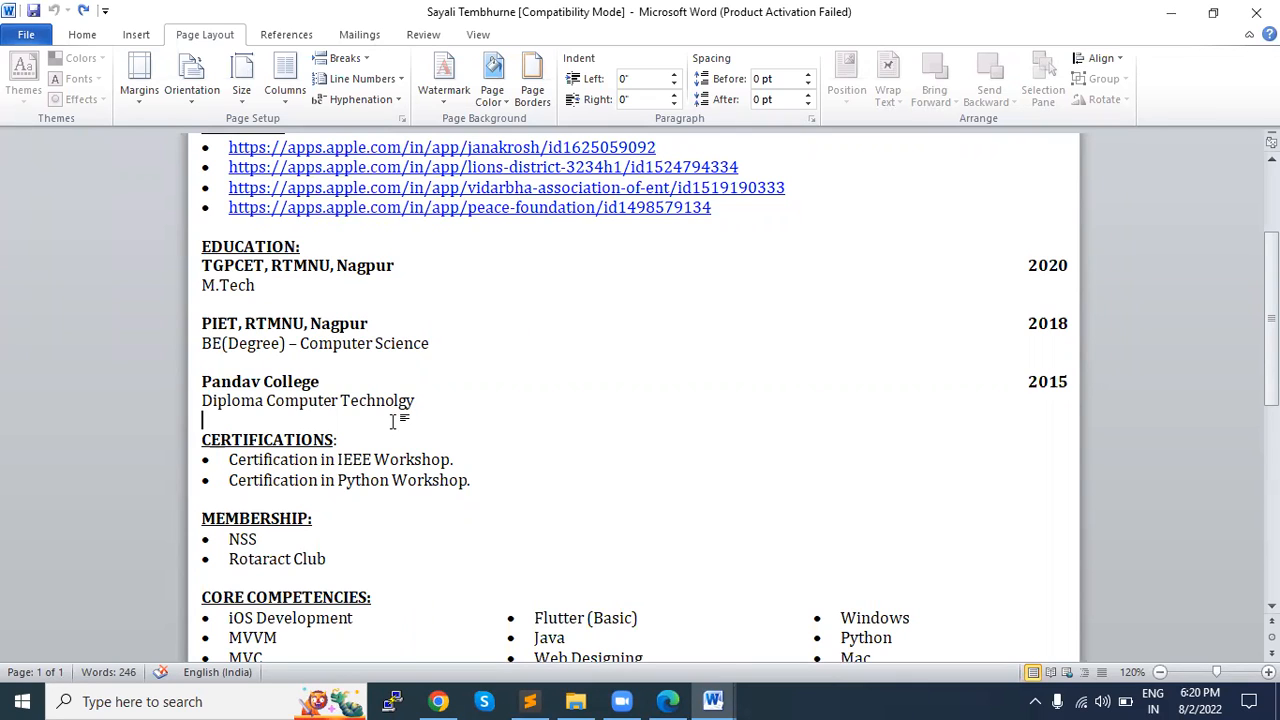
drag(266, 289, 190, 268)
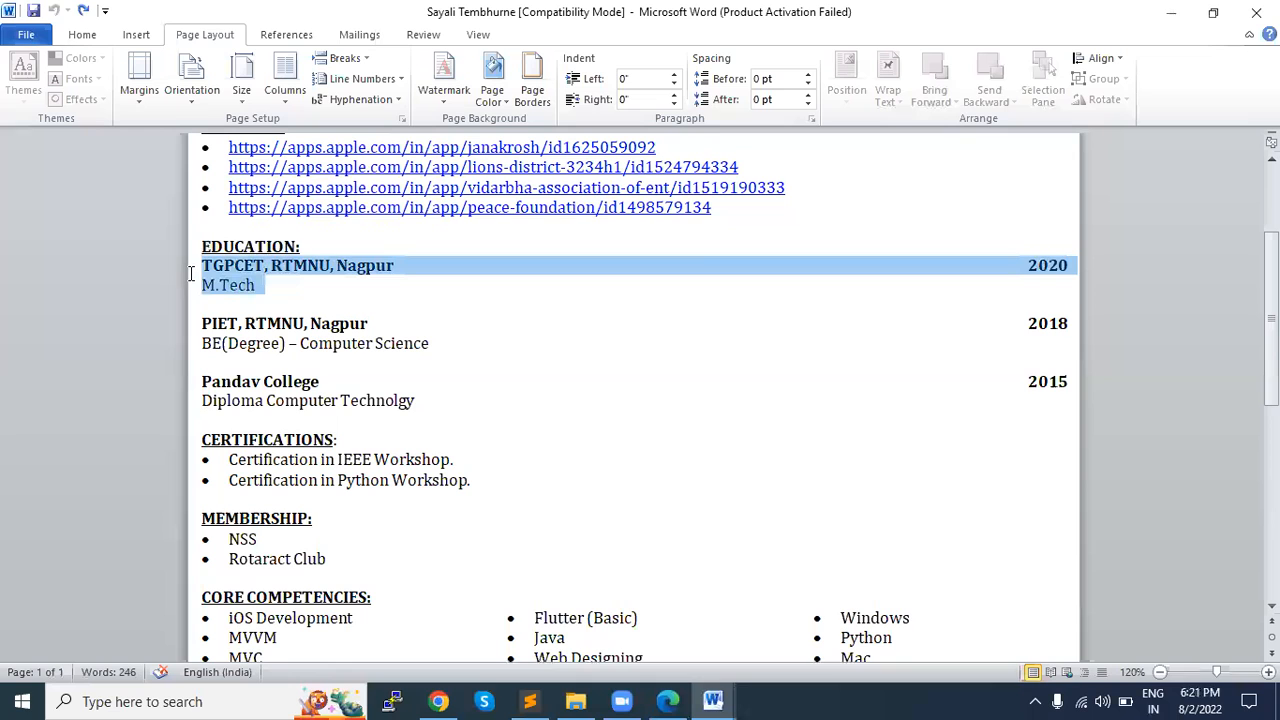
click(214, 323)
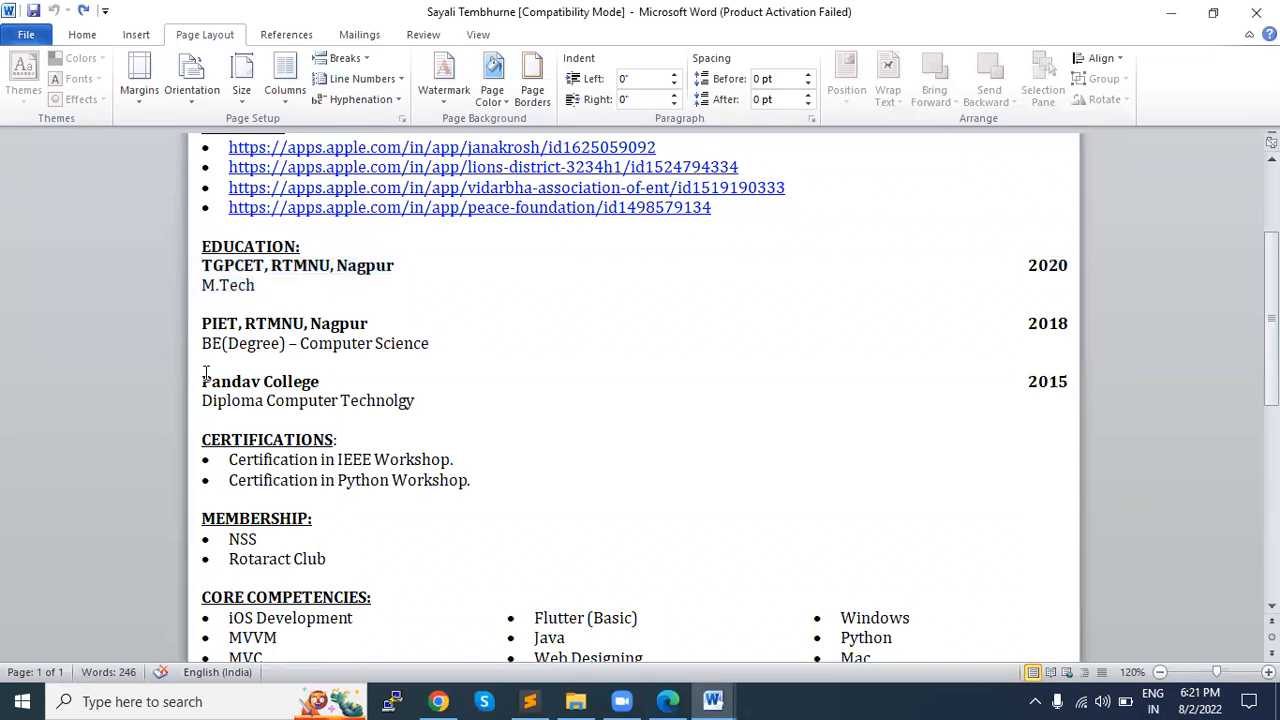
drag(201, 381, 372, 382)
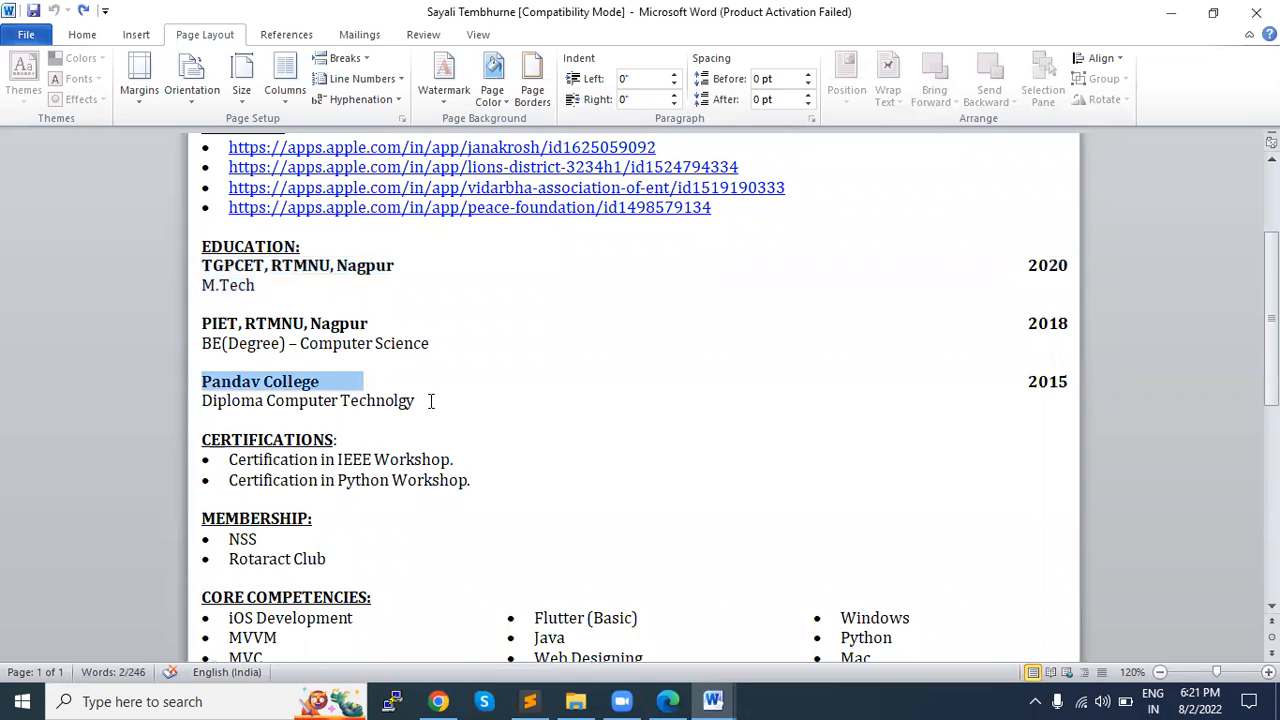
scroll(430, 400, down, 1)
click(227, 405)
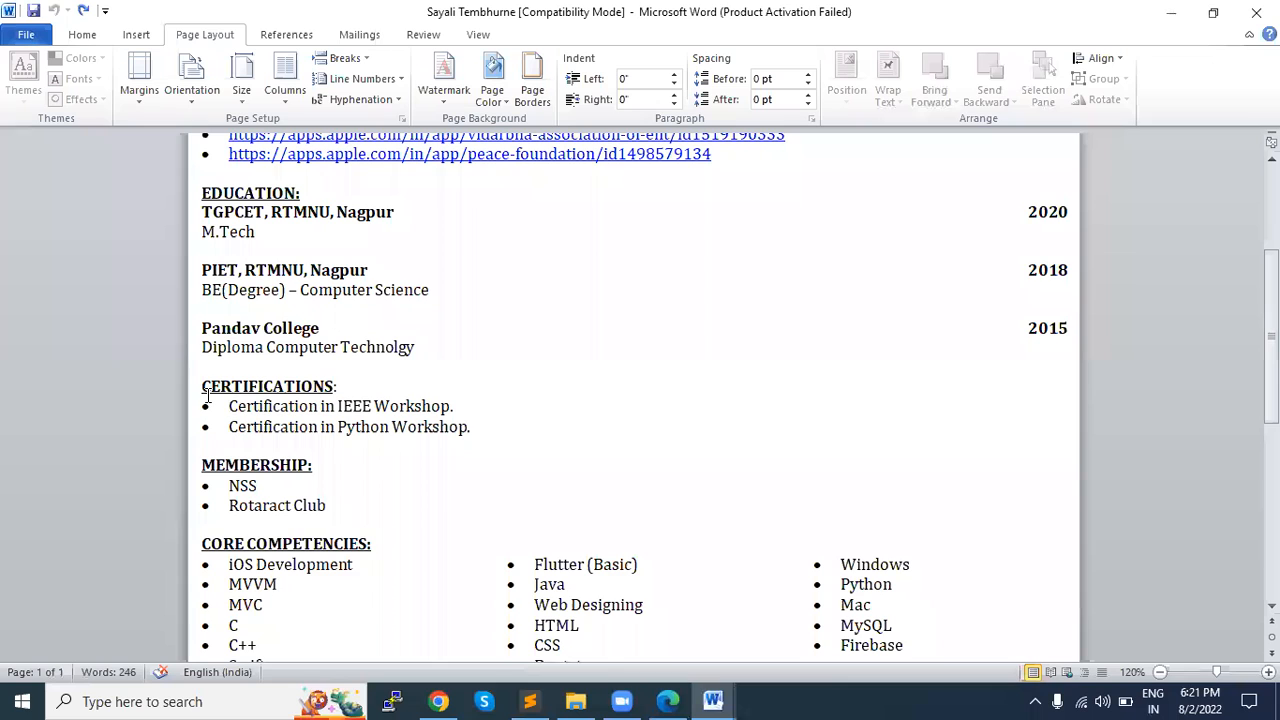
click(201, 388)
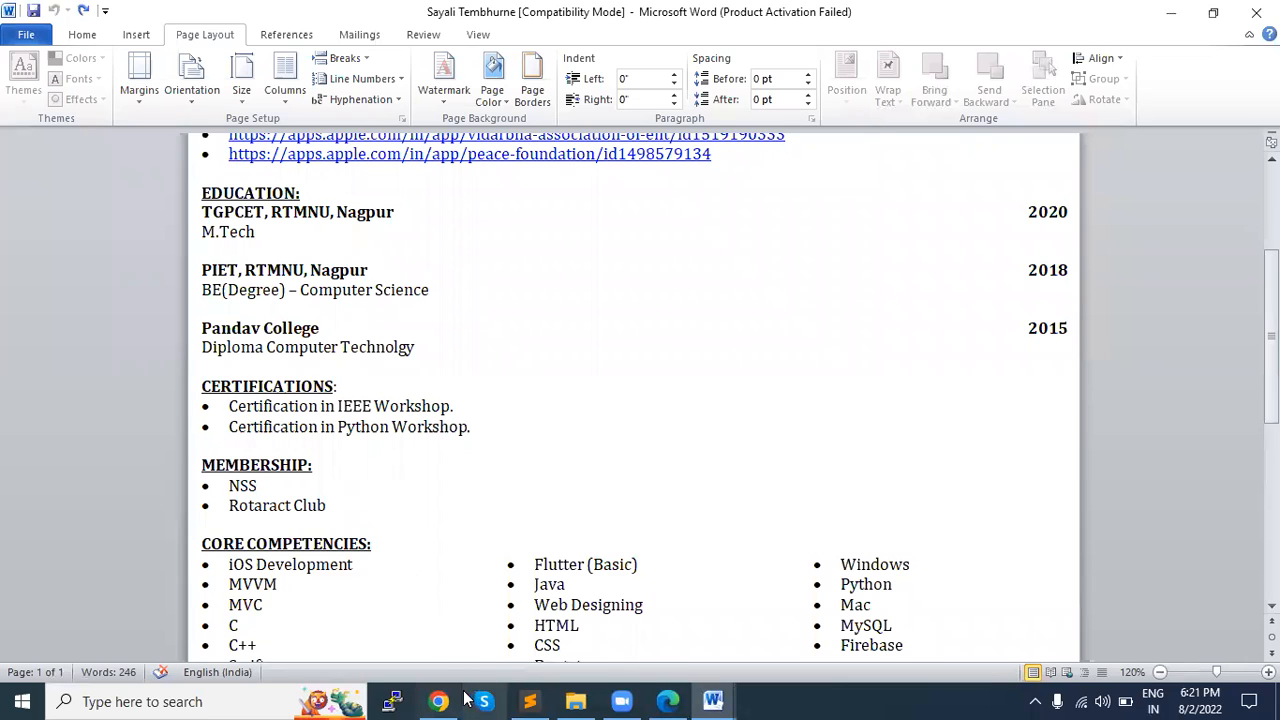
Step: Switch to Sublime Text and add a "Certification -" line below the education note, separated by a blank line
click(531, 700)
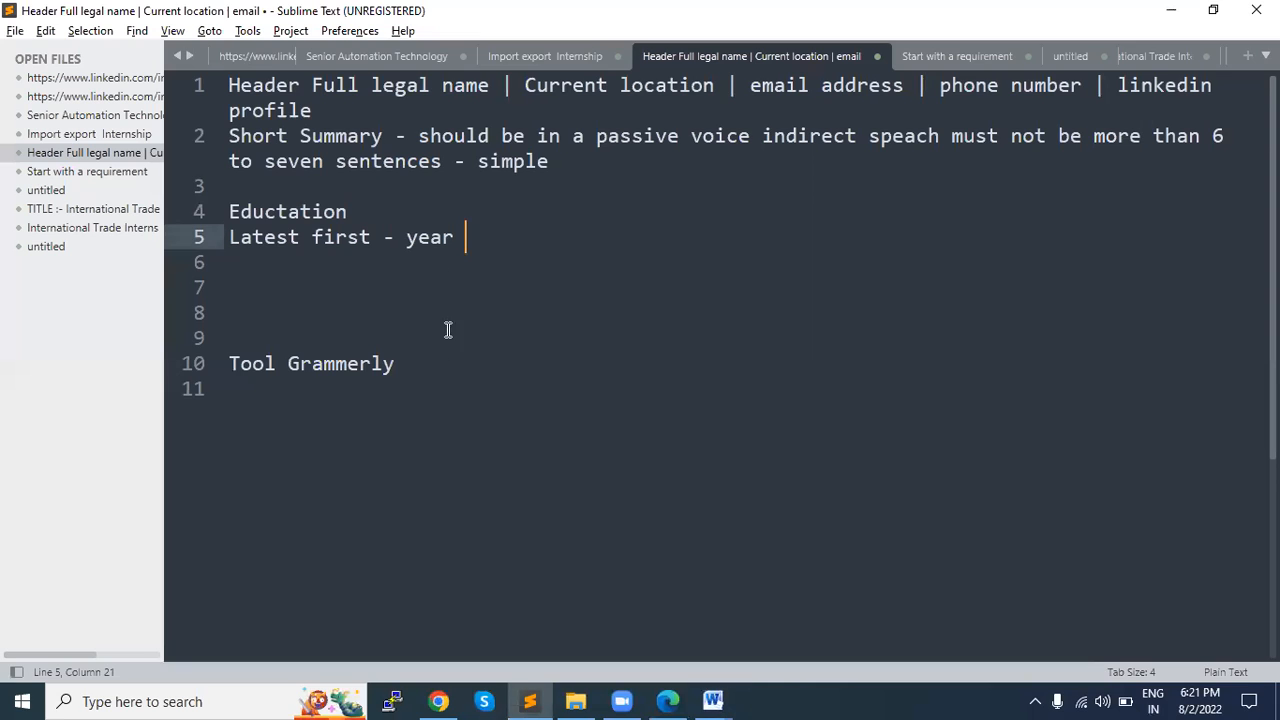
key(Return)
key(Return)
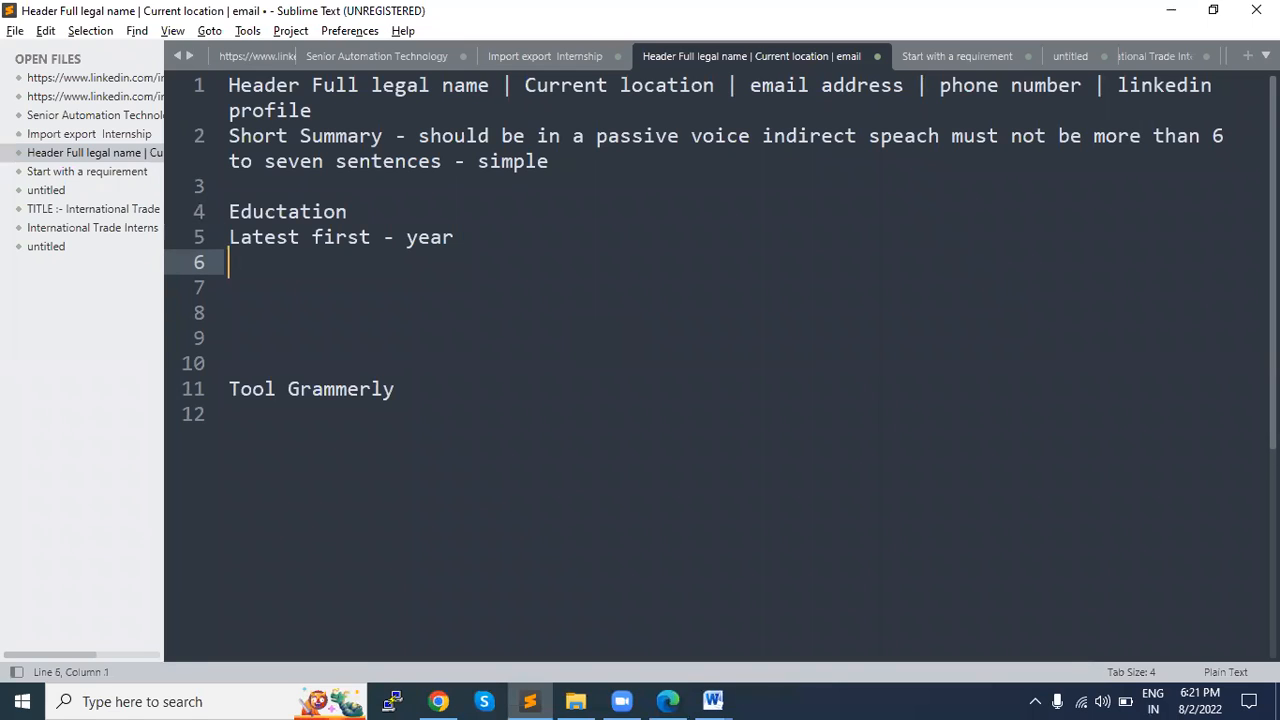
text(Certification )
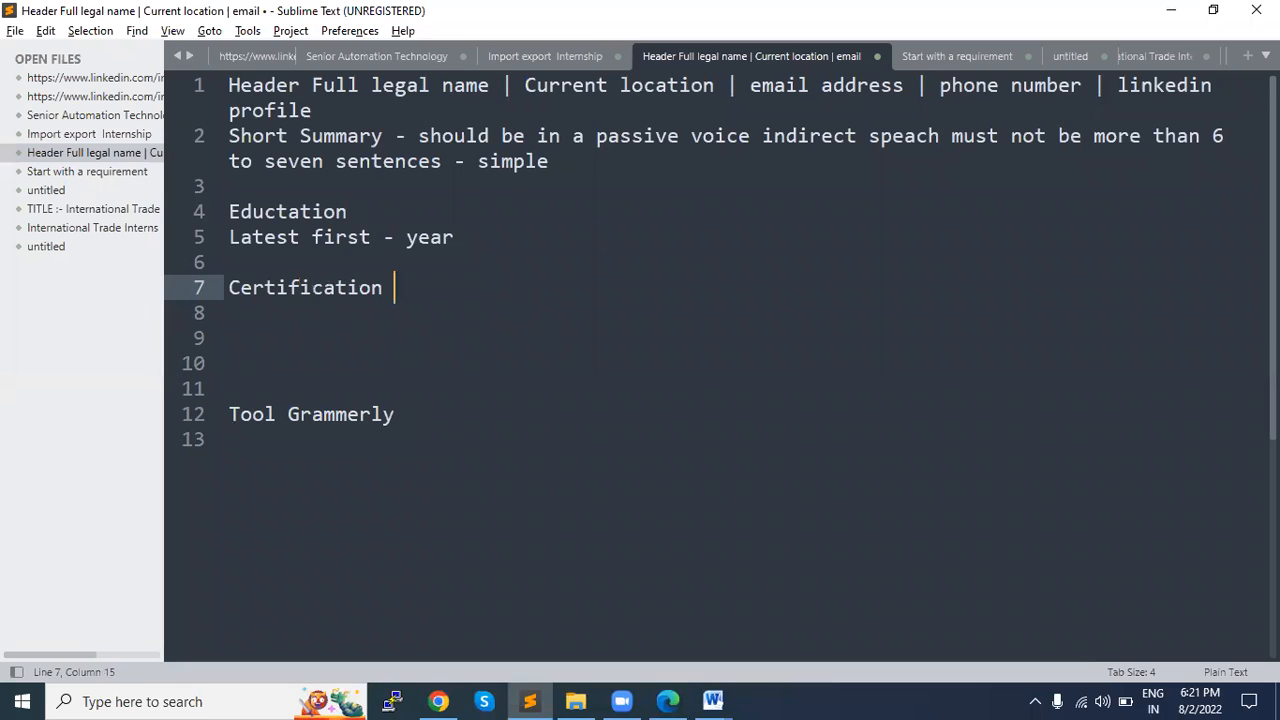
text(-)
Step: Review the MEMBERSHIP and CORE COMPETENCIES sections in Word, and add a "Skills" heading below the Certification line in Sublime Text
key(alt+Tab)
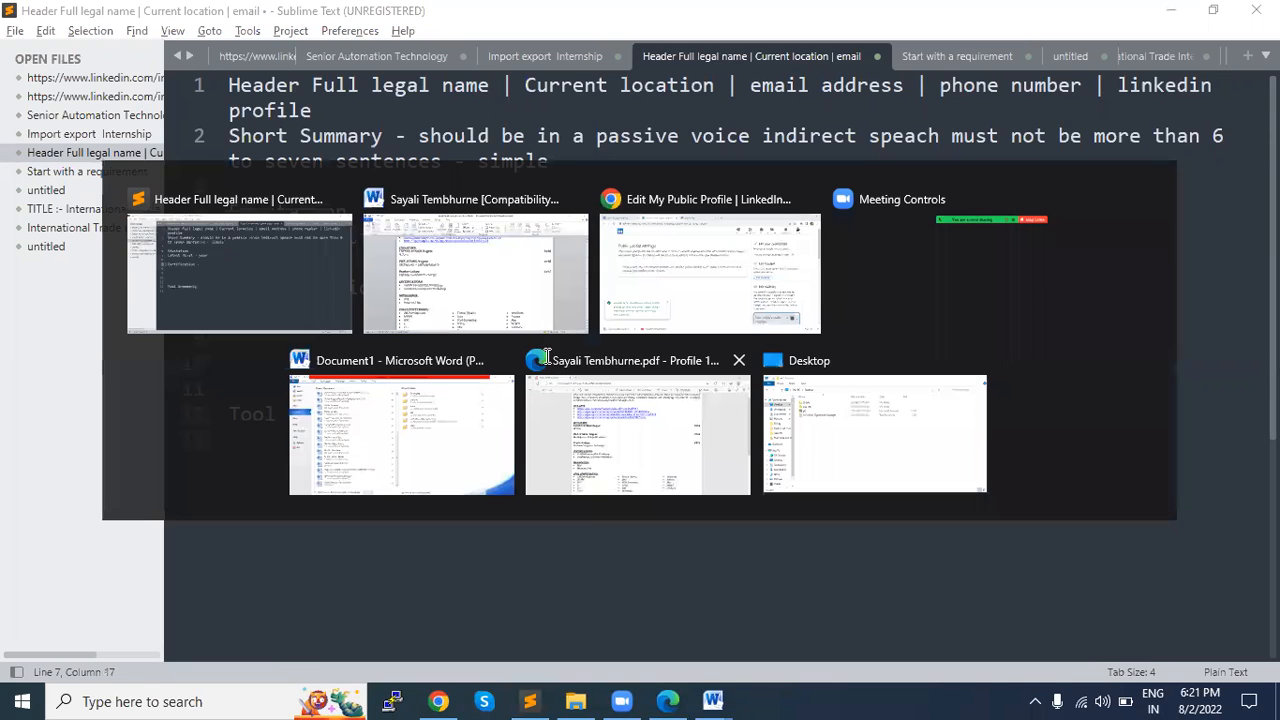
scroll(524, 361, down, 1)
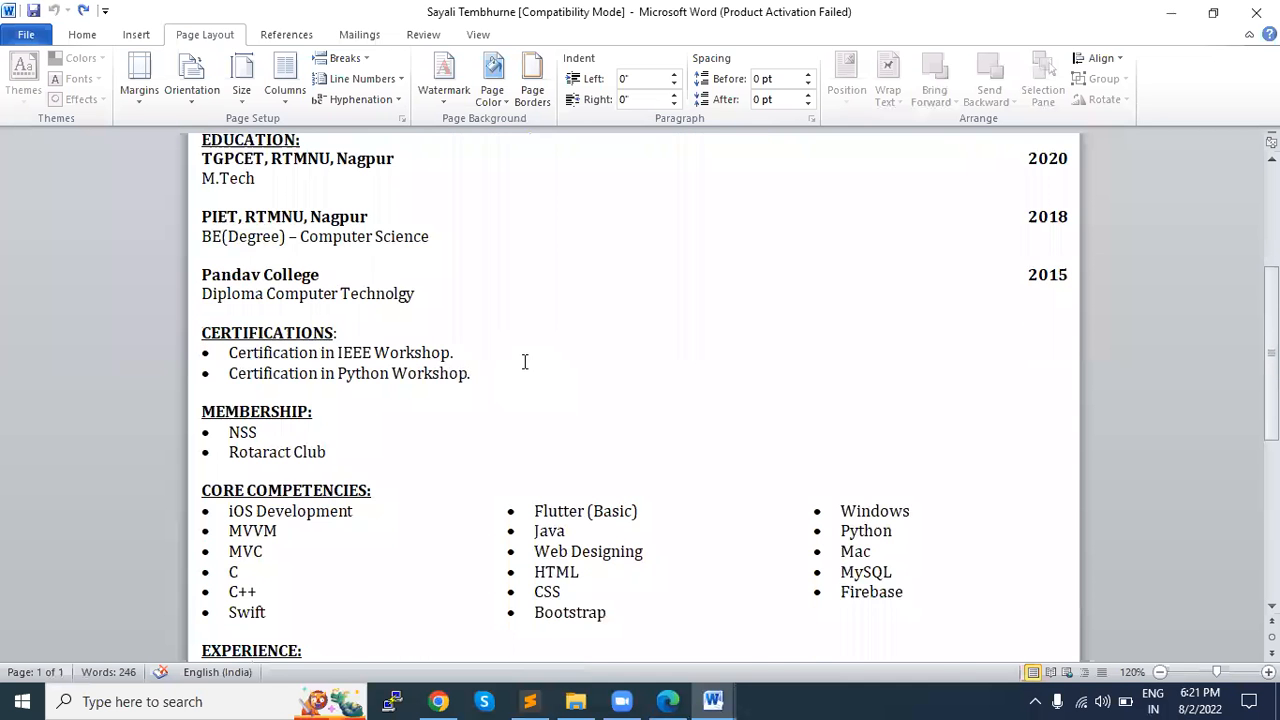
scroll(524, 361, down, 1)
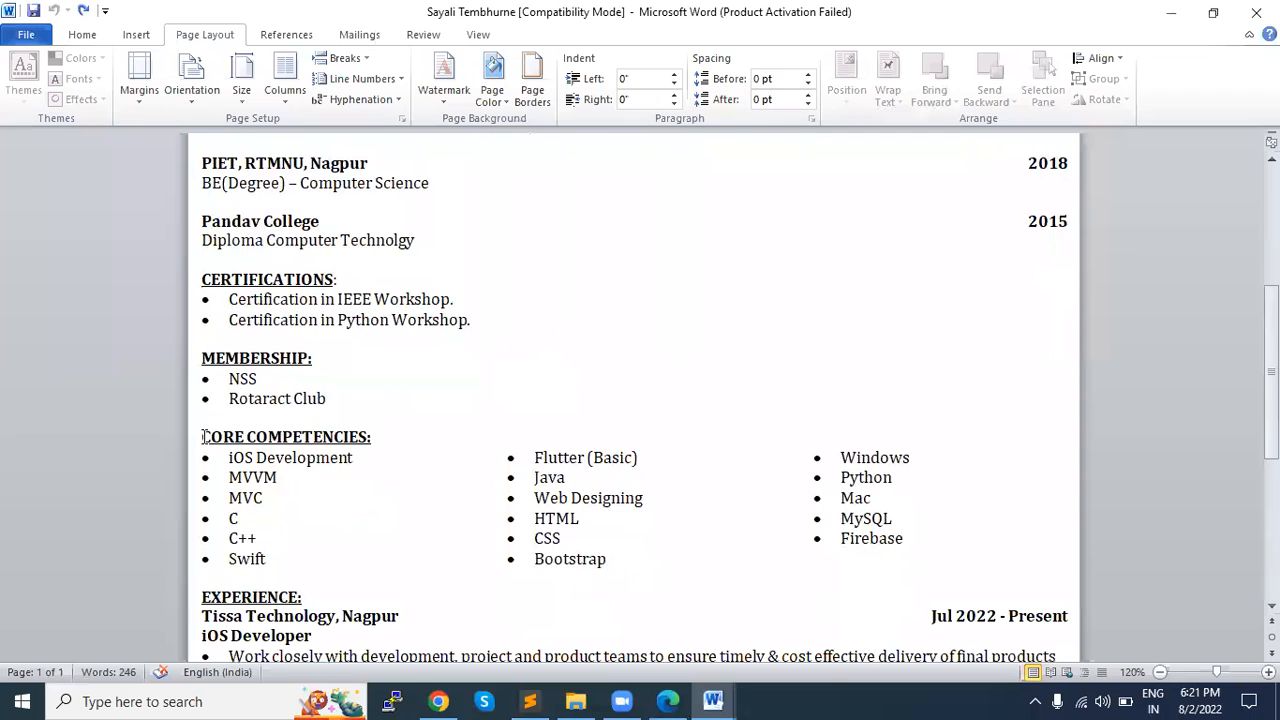
drag(203, 357, 323, 390)
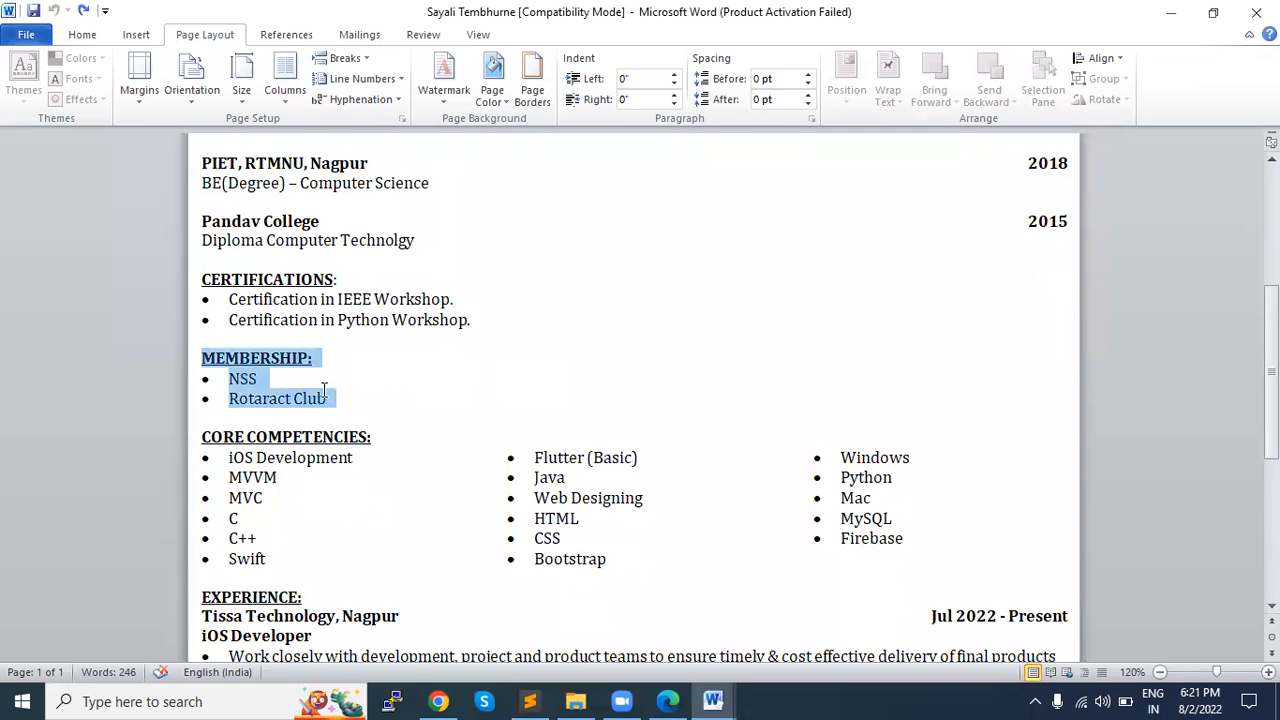
scroll(315, 390, down, 2)
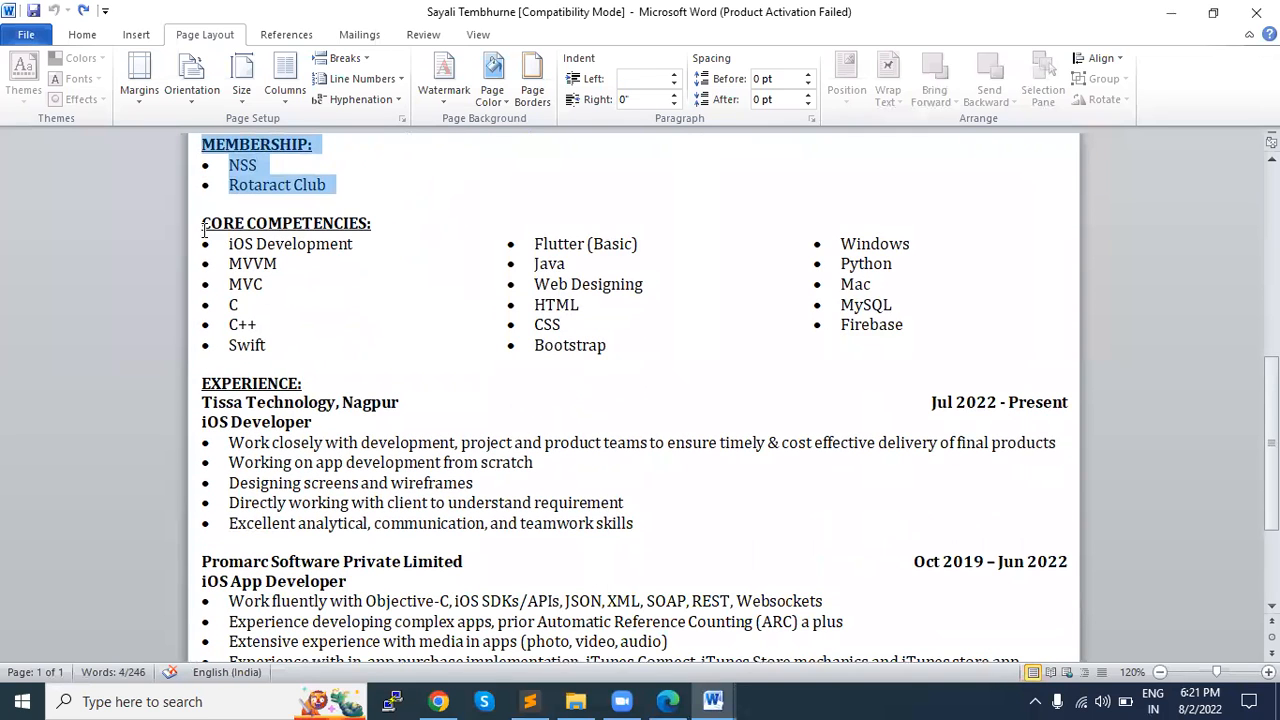
drag(229, 244, 908, 343)
key(alt+Tab)
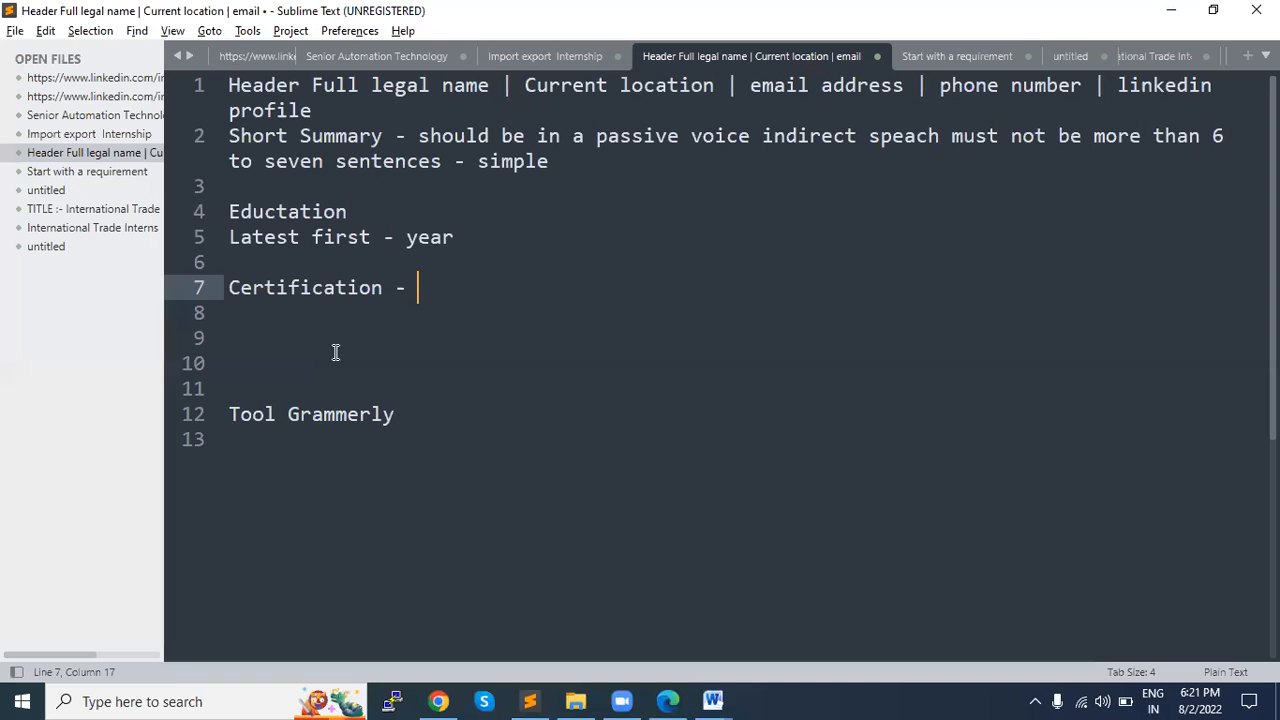
key(Return)
key(Return)
text(Skills)
key(Return)
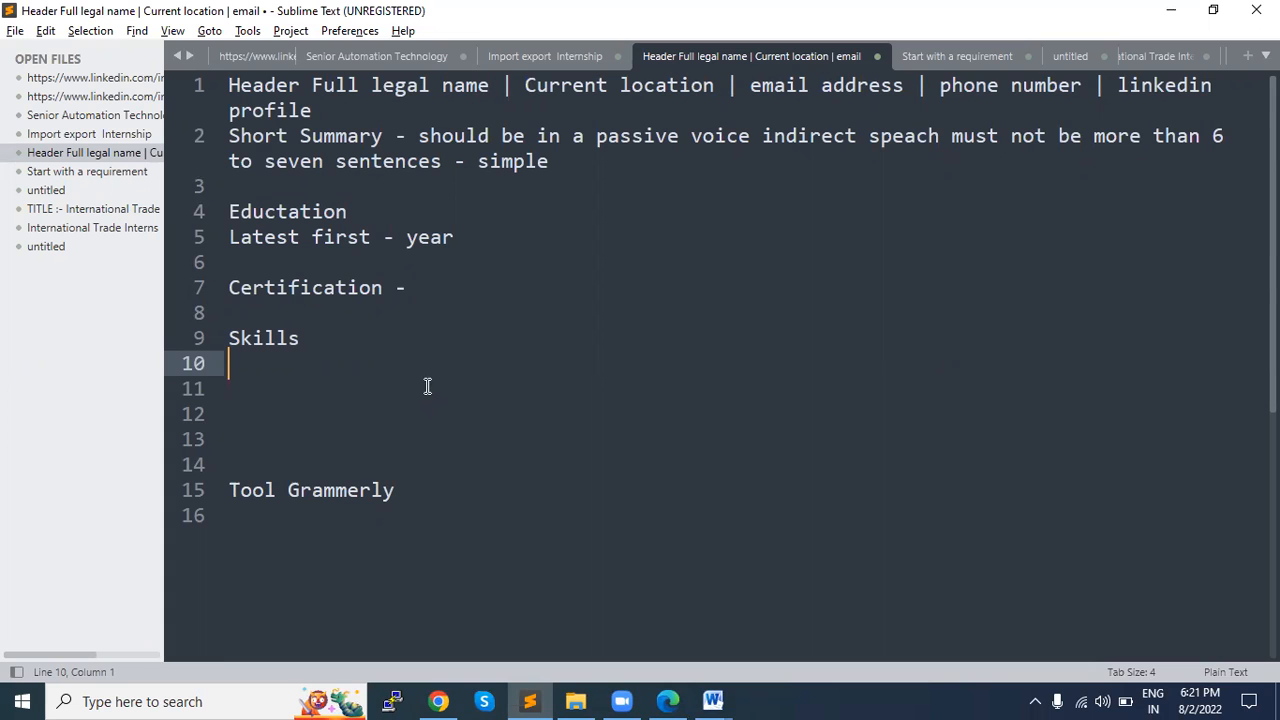
Step: Switch back to the résumé in Word and examine its CORE COMPETENCIES and EXPERIENCE sections
key(alt+Tab)
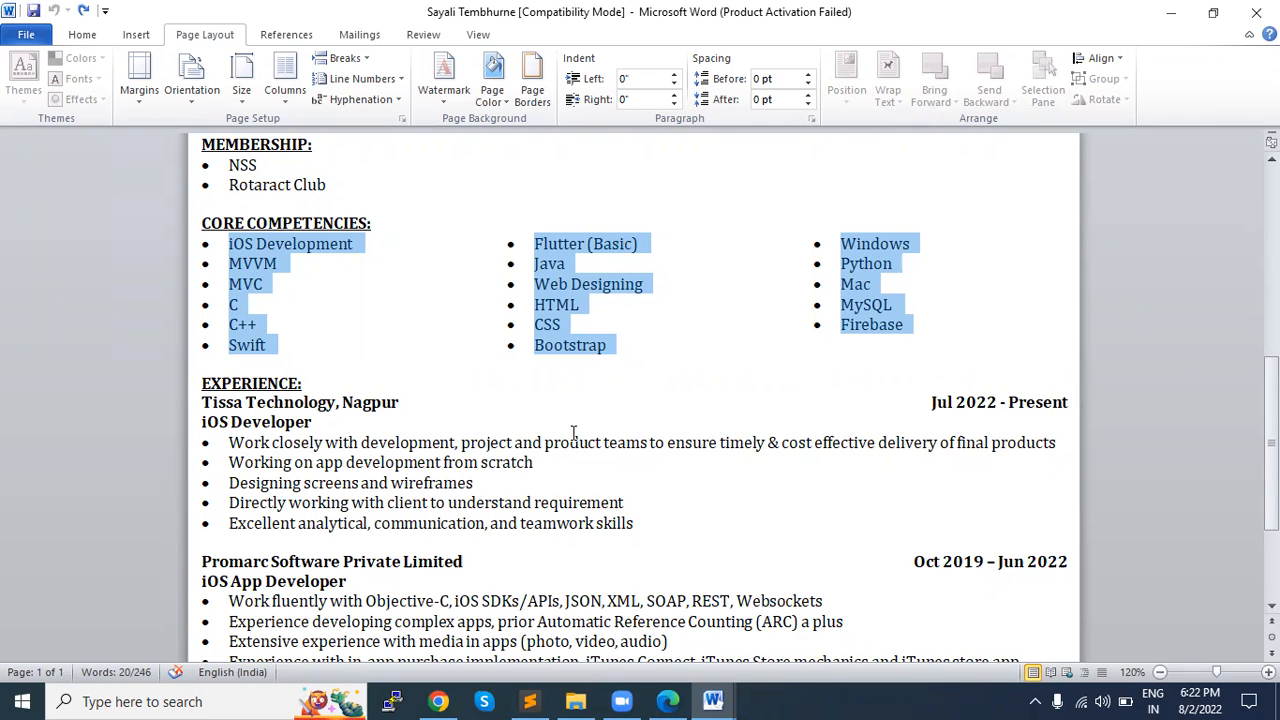
key(alt+Tab)
key(alt+Tab)
key(alt+Tab)
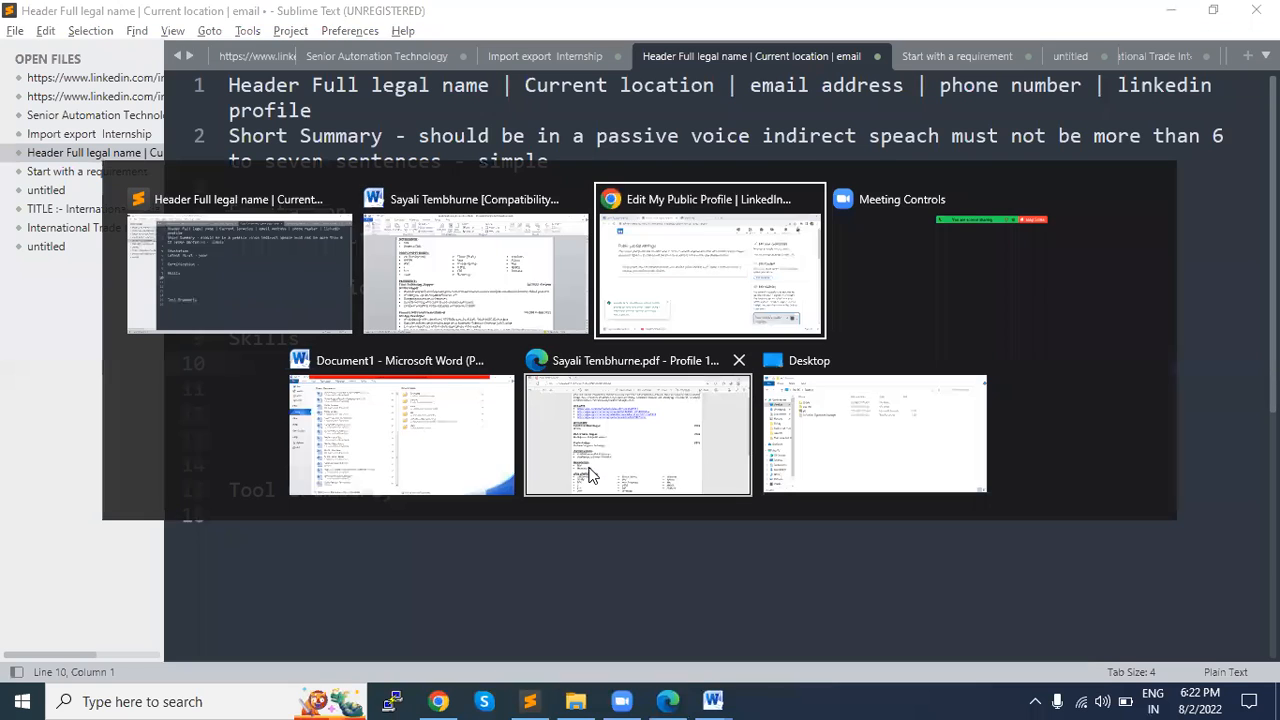
key(alt+Tab)
key(alt+Tab)
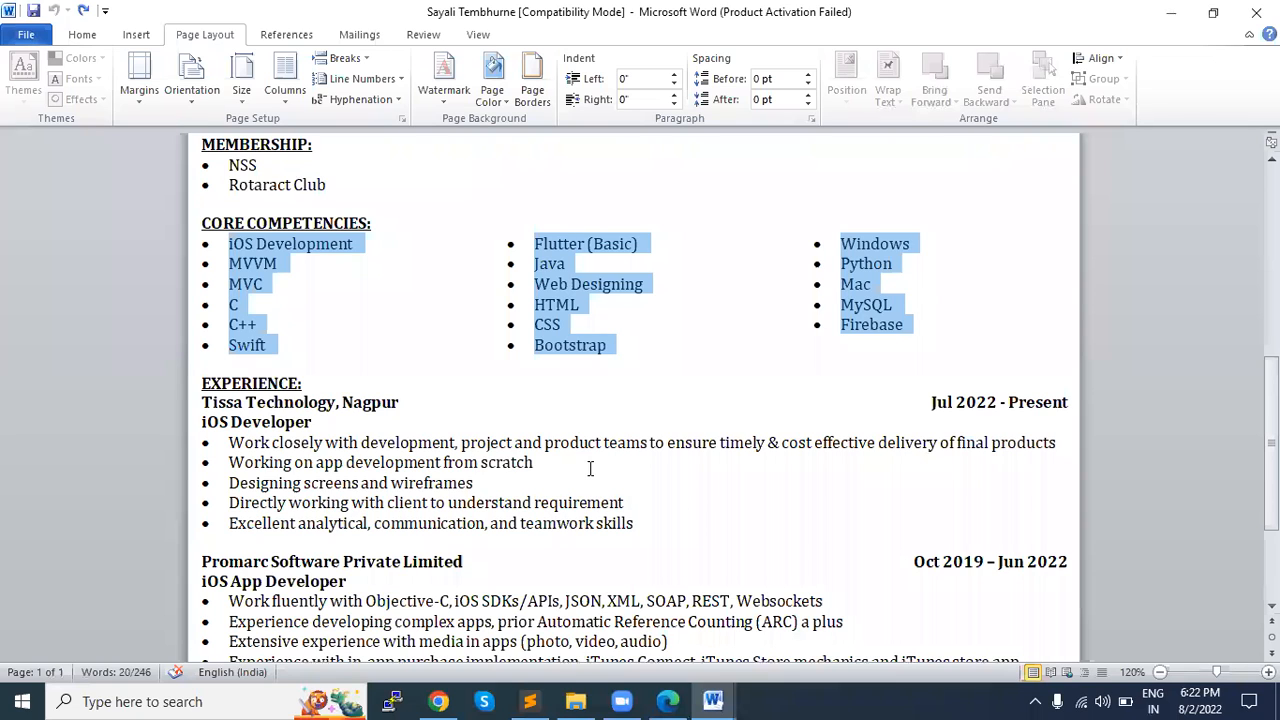
scroll(590, 468, down, 2)
scroll(589, 467, up, 2)
click(410, 488)
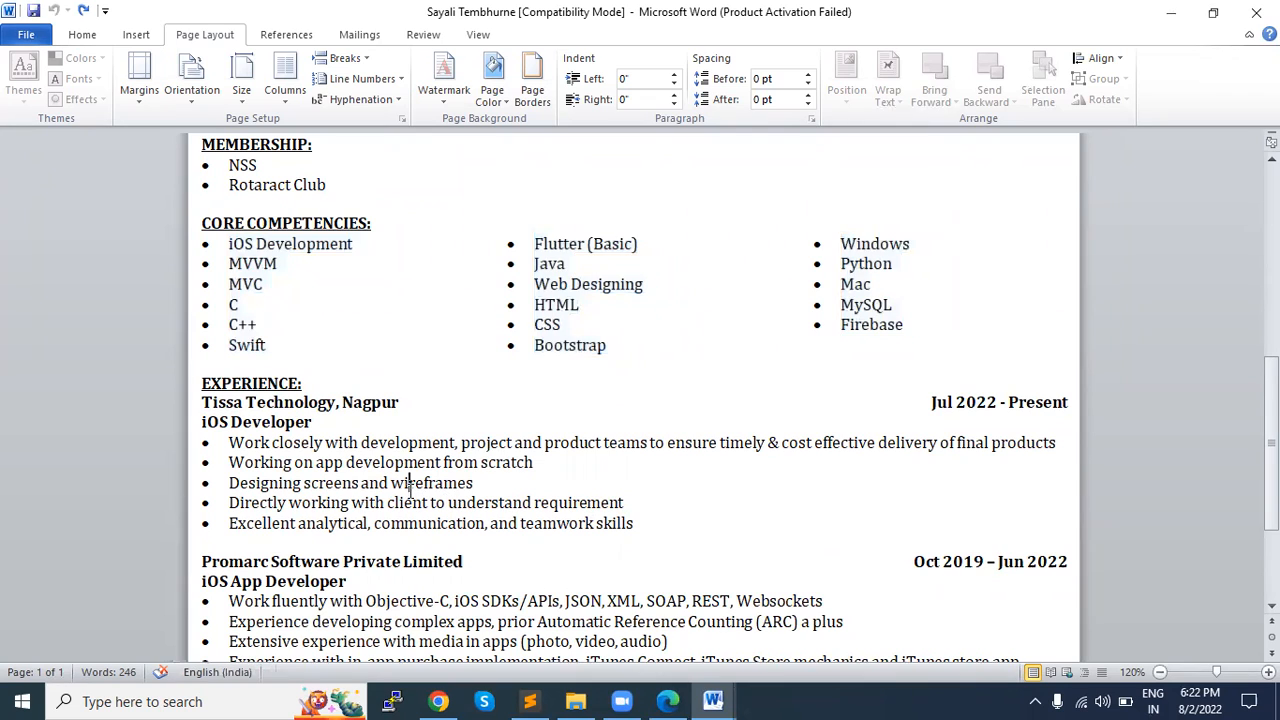
Step: Examine the Tissa Technology entry under EXPERIENCE, highlighting its company name, dates, iOS Developer role and responsibility bullets
drag(640, 523, 228, 442)
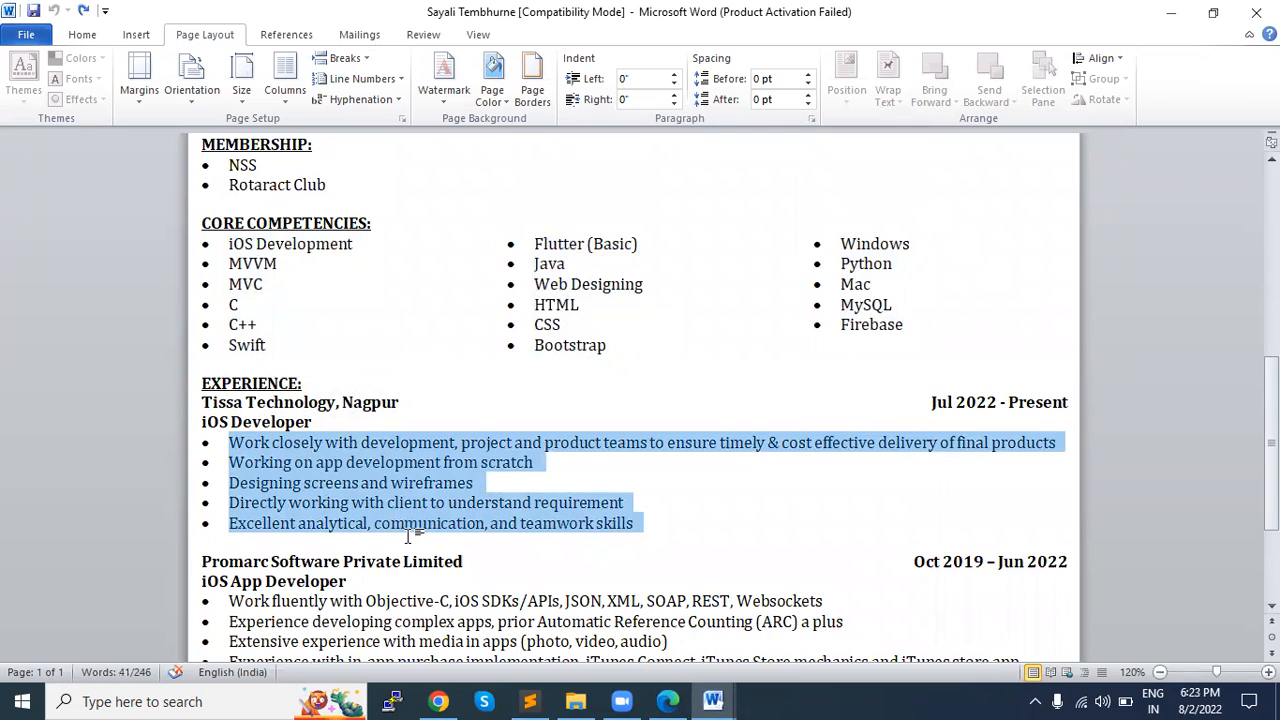
click(305, 484)
drag(204, 401, 384, 401)
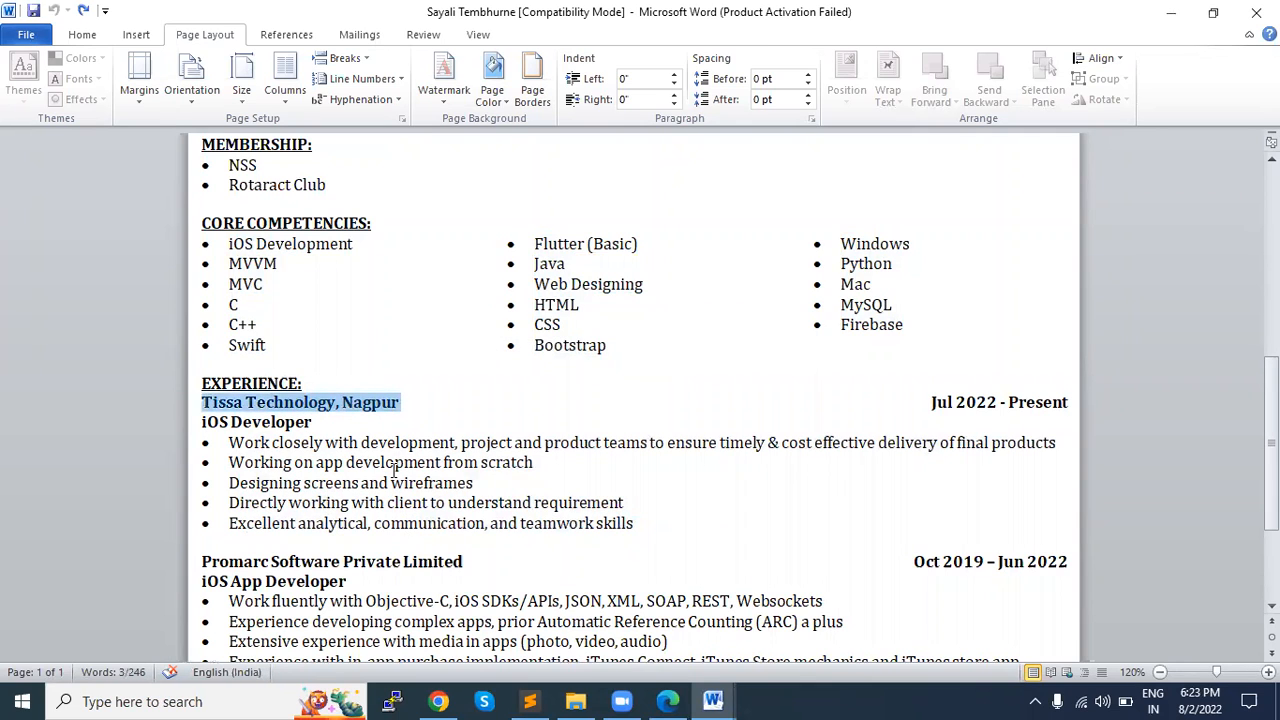
drag(930, 402, 1057, 402)
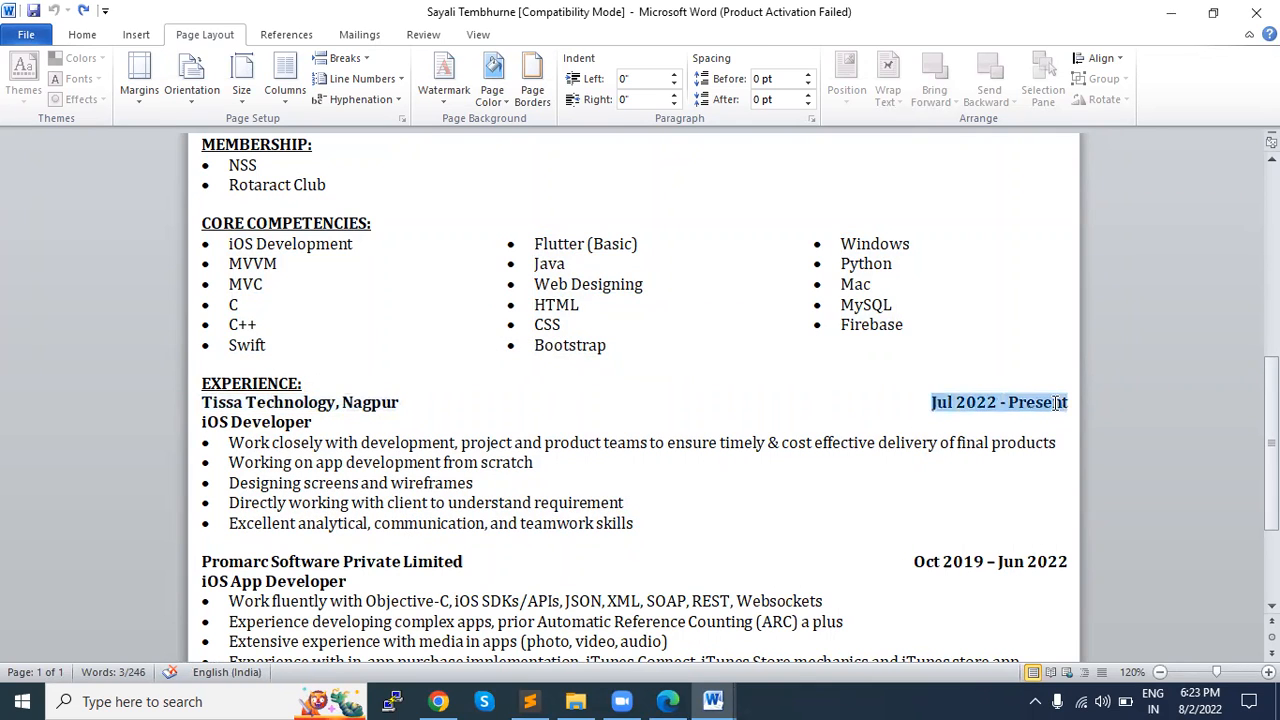
drag(202, 421, 313, 421)
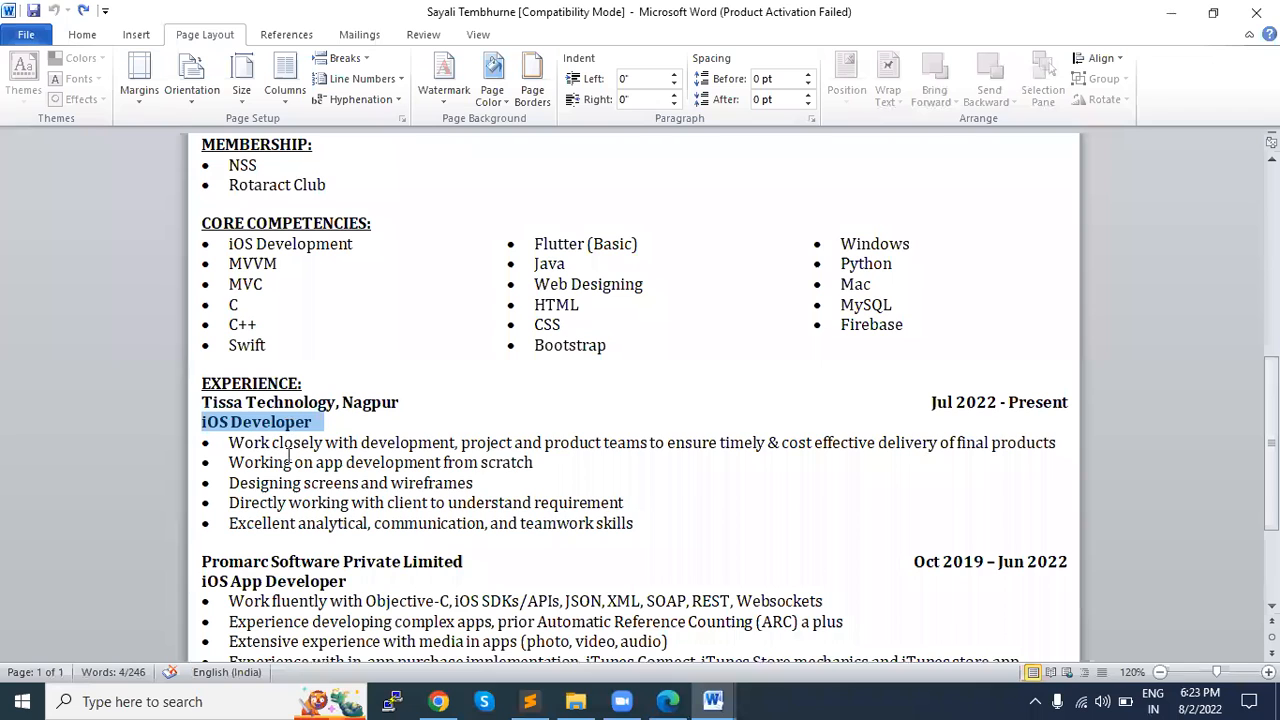
mouse_move(227, 442)
mouse_down()
mouse_move(306, 484)
mouse_move(657, 545)
mouse_move(654, 531)
mouse_move(239, 445)
mouse_up()
click(654, 531)
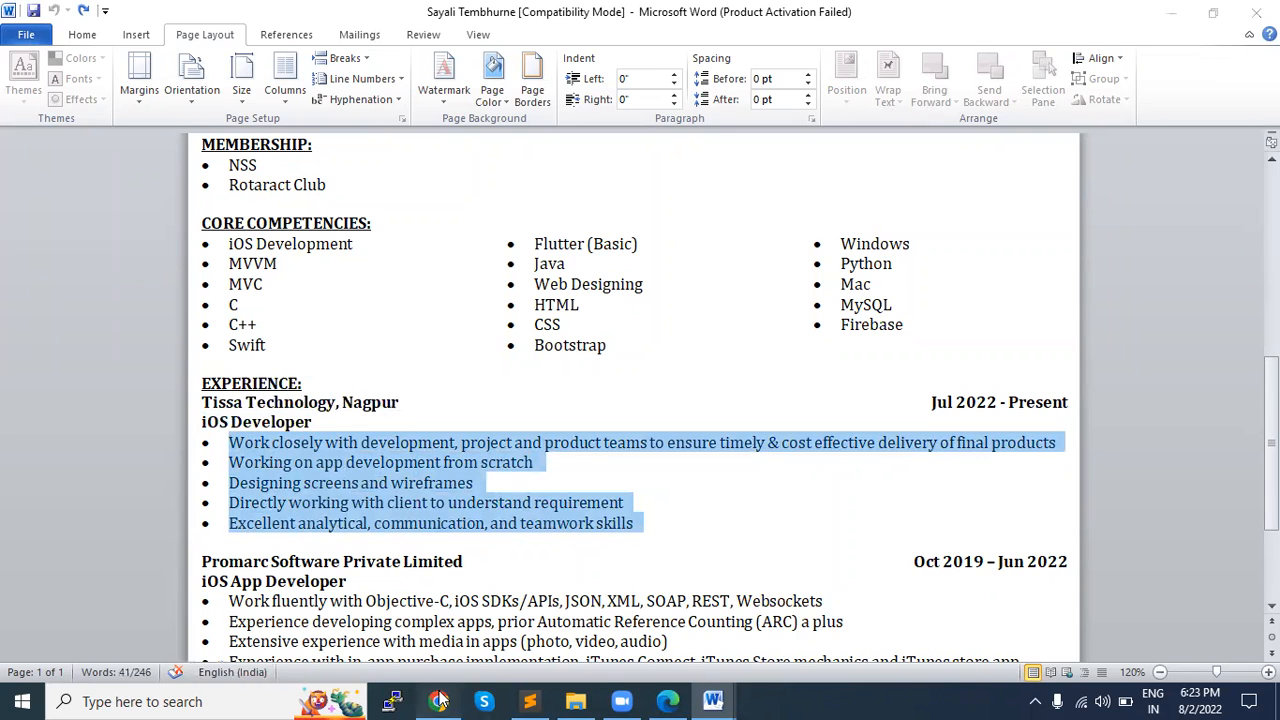
Step: Switch to Chrome and search Google for "hr internship roles and responsibilities"
click(440, 701)
click(607, 38)
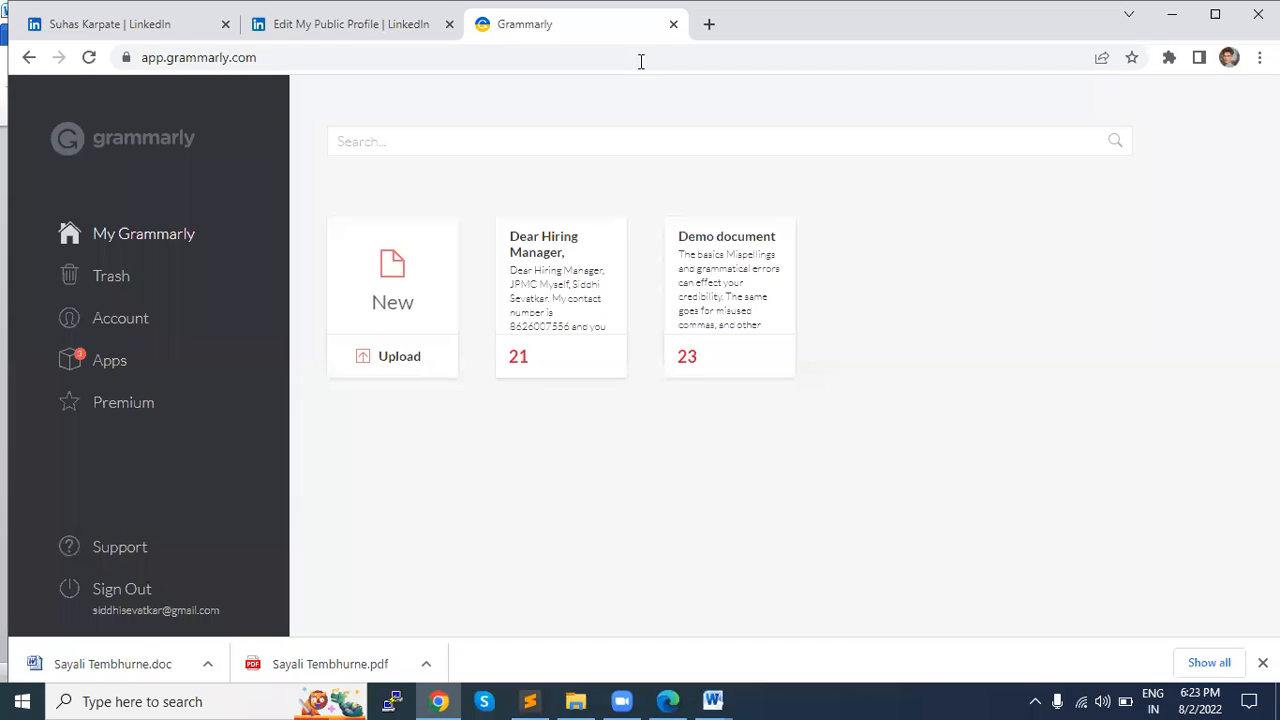
click(640, 57)
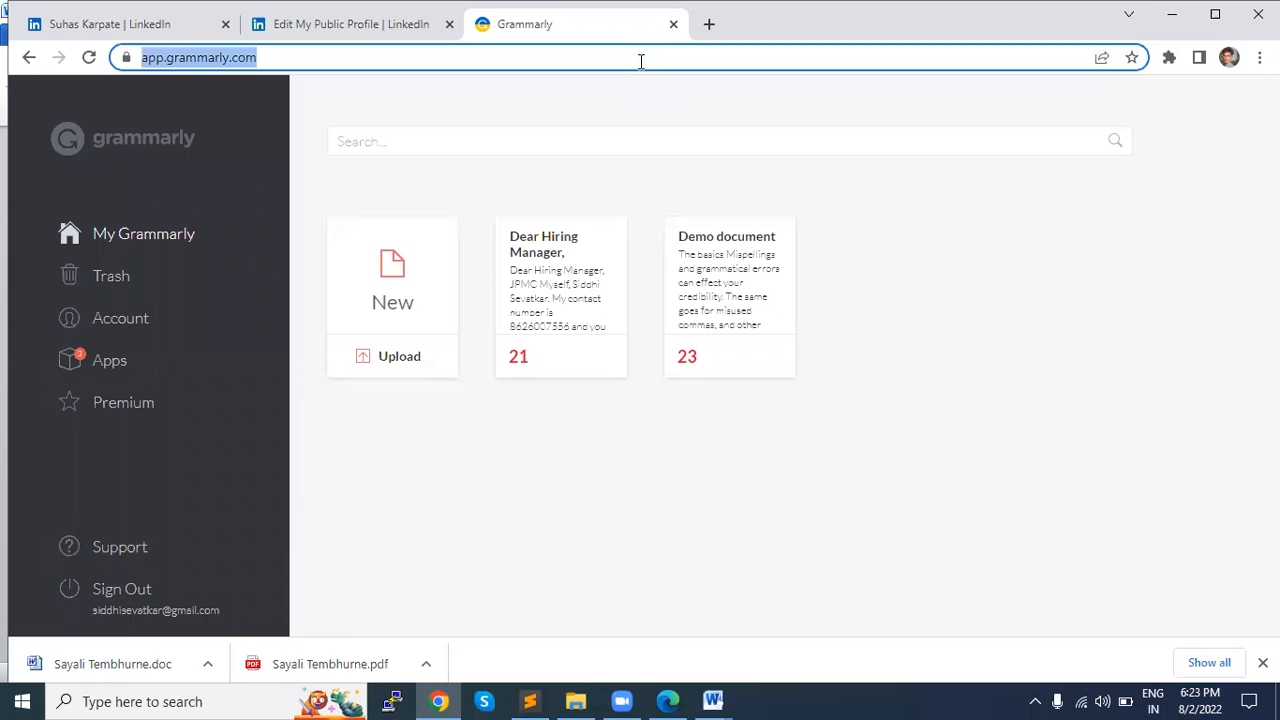
text(hr )
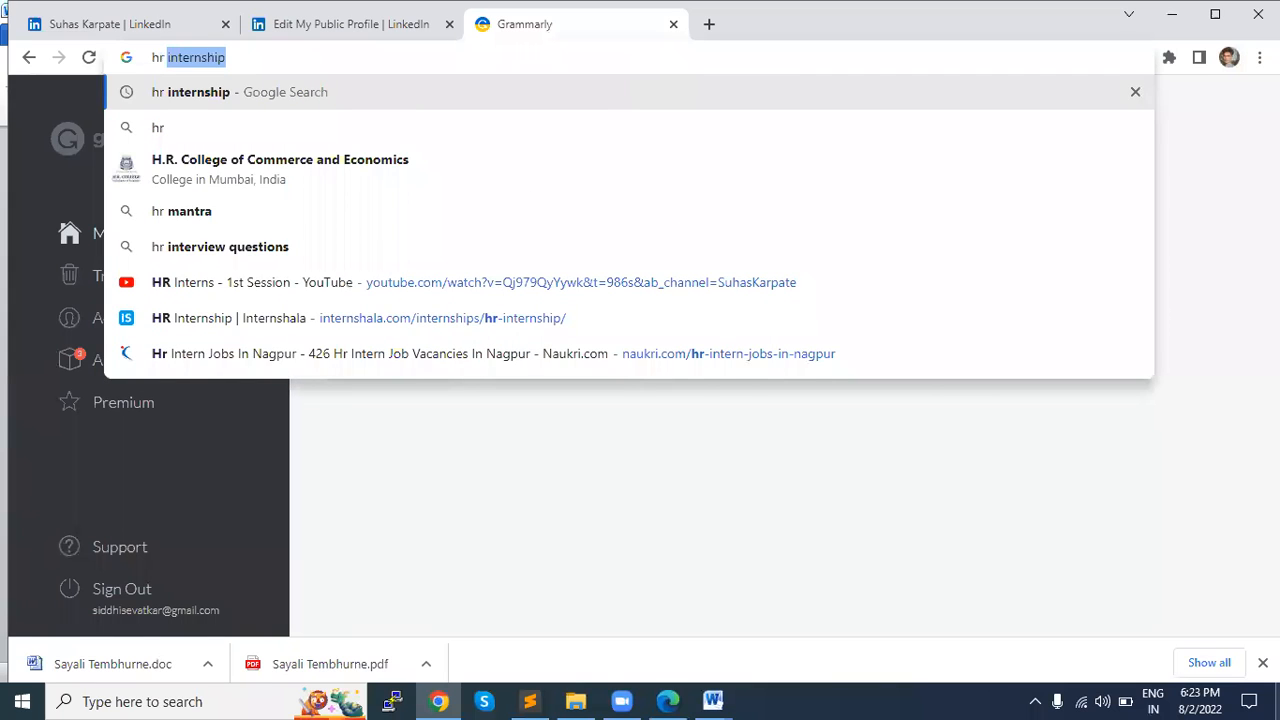
text(internship )
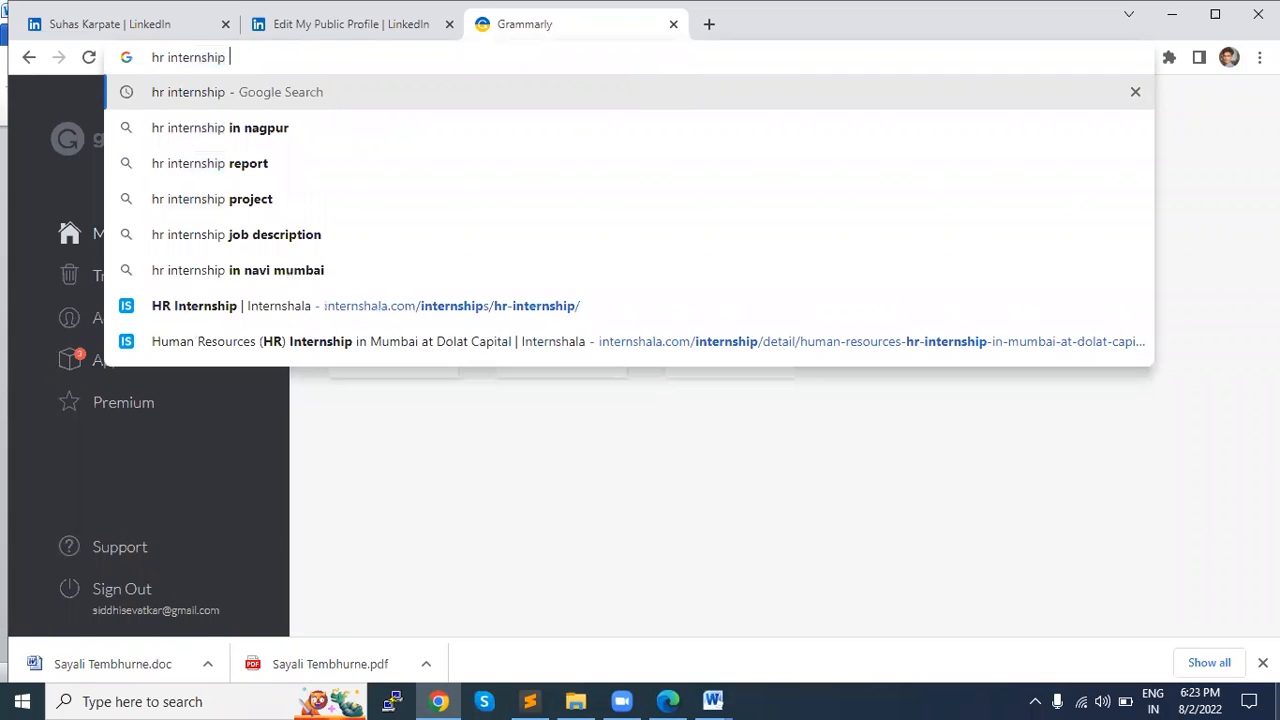
text(roles and res)
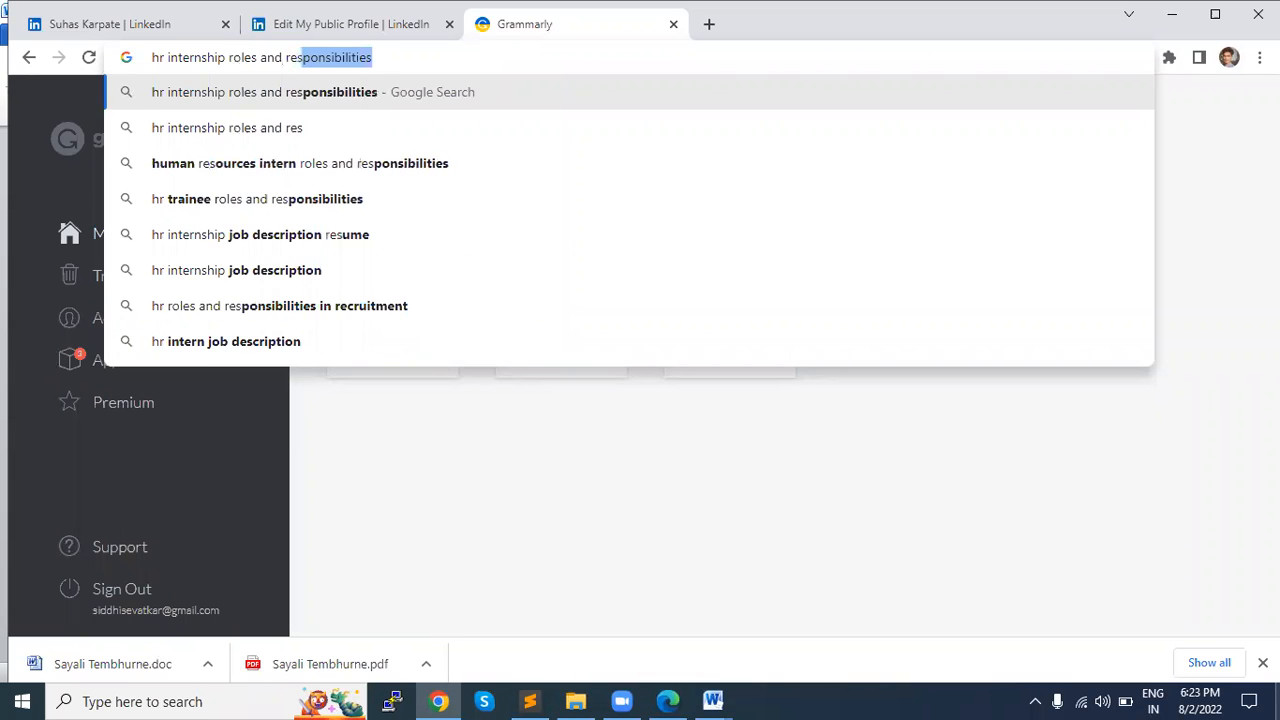
key(Return)
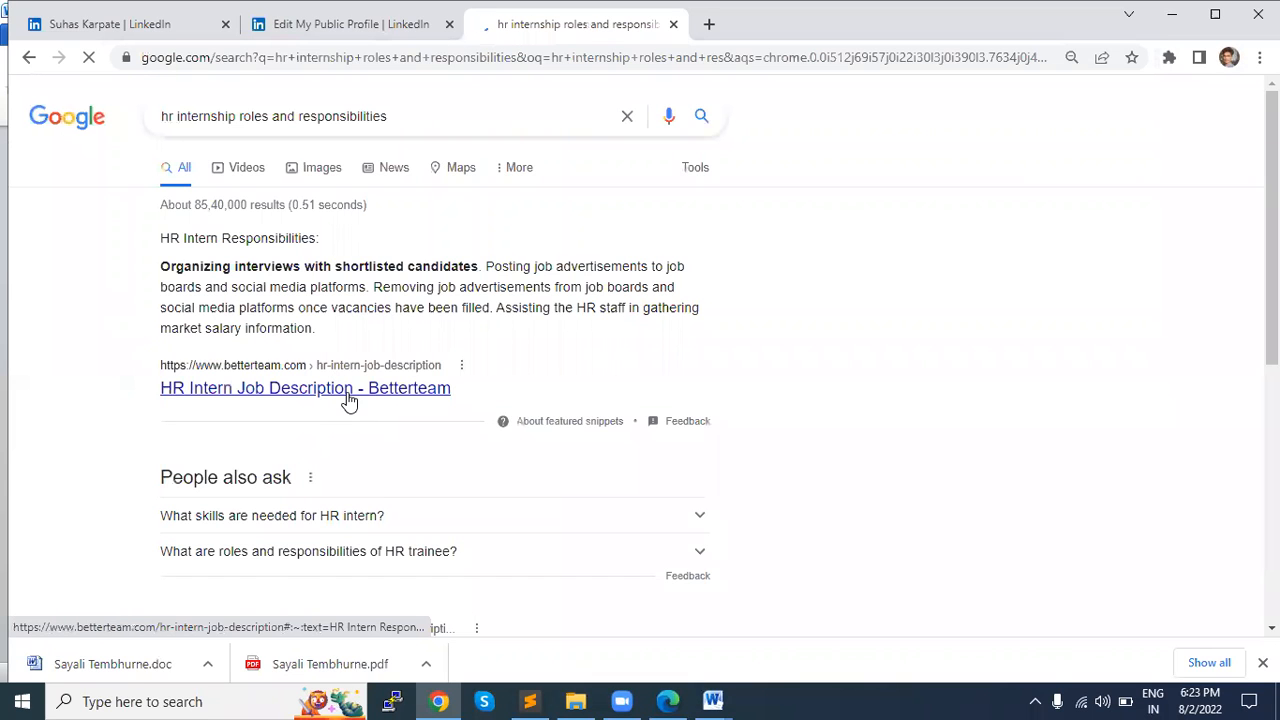
Step: Open Workable's HR Intern job description template from the results in a new tab and accept the site's cookies
scroll(347, 400, down, 3)
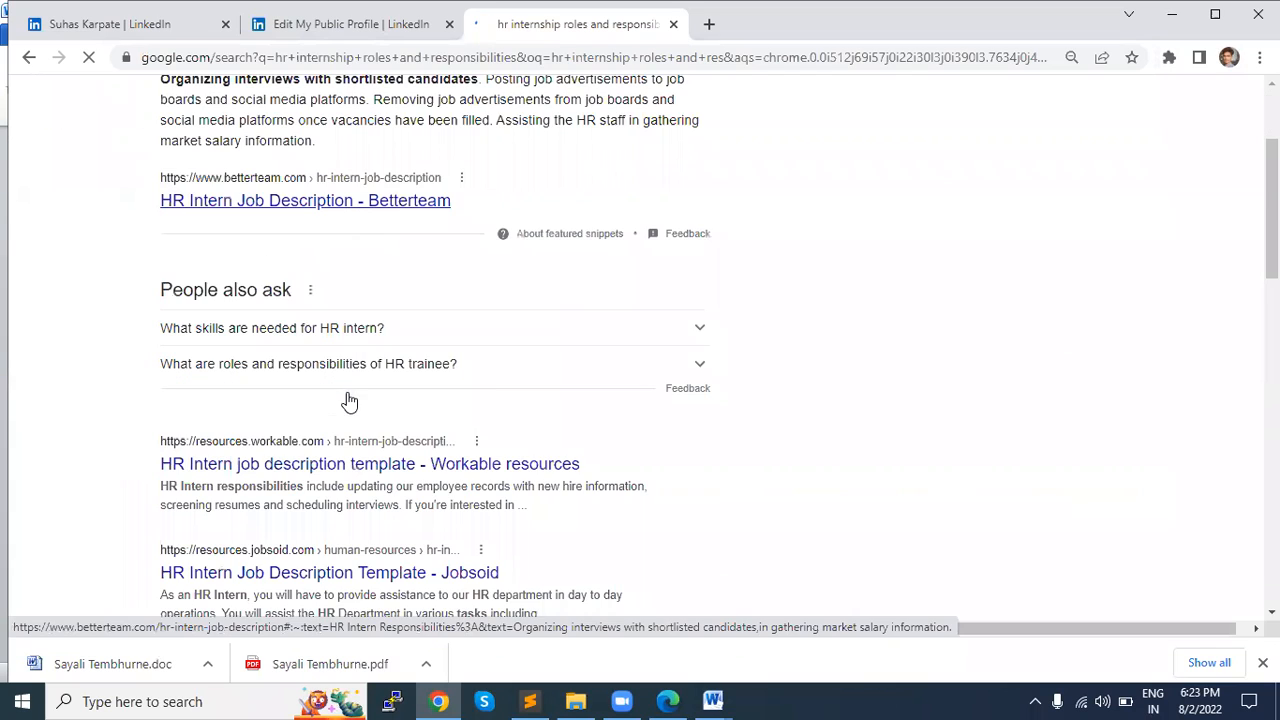
middle_click(357, 470)
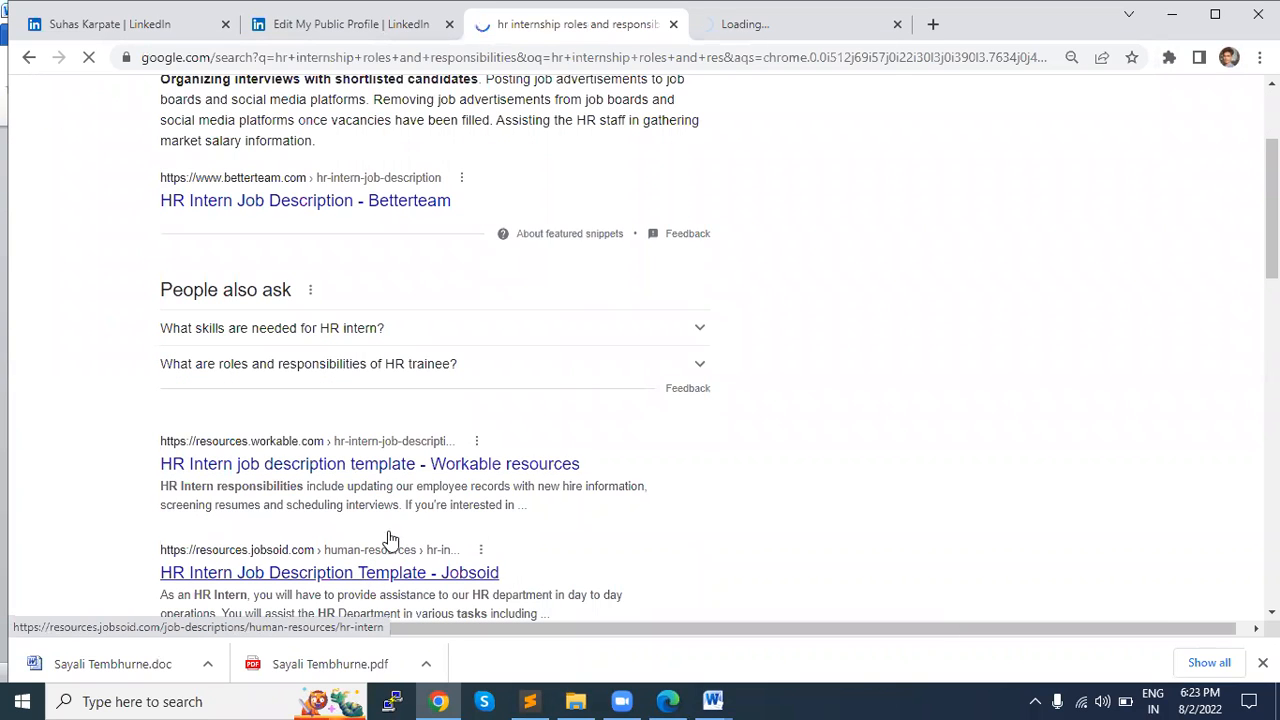
click(735, 28)
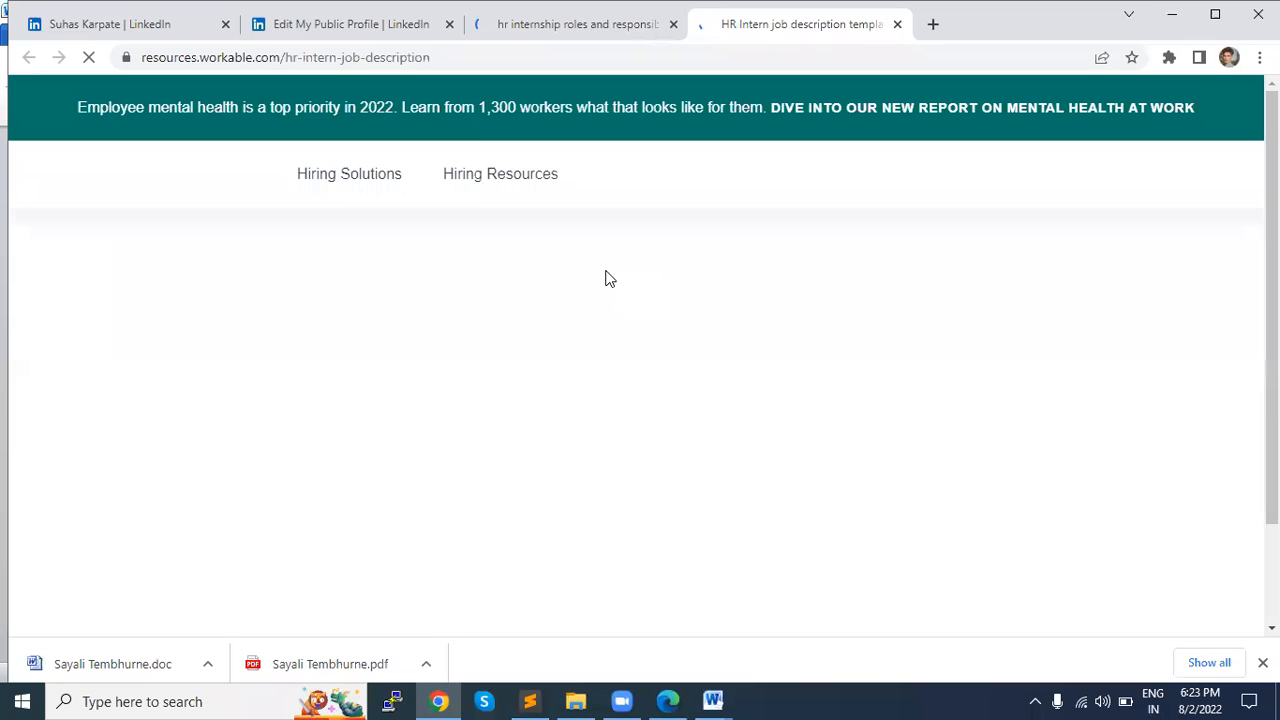
scroll(606, 276, down, 4)
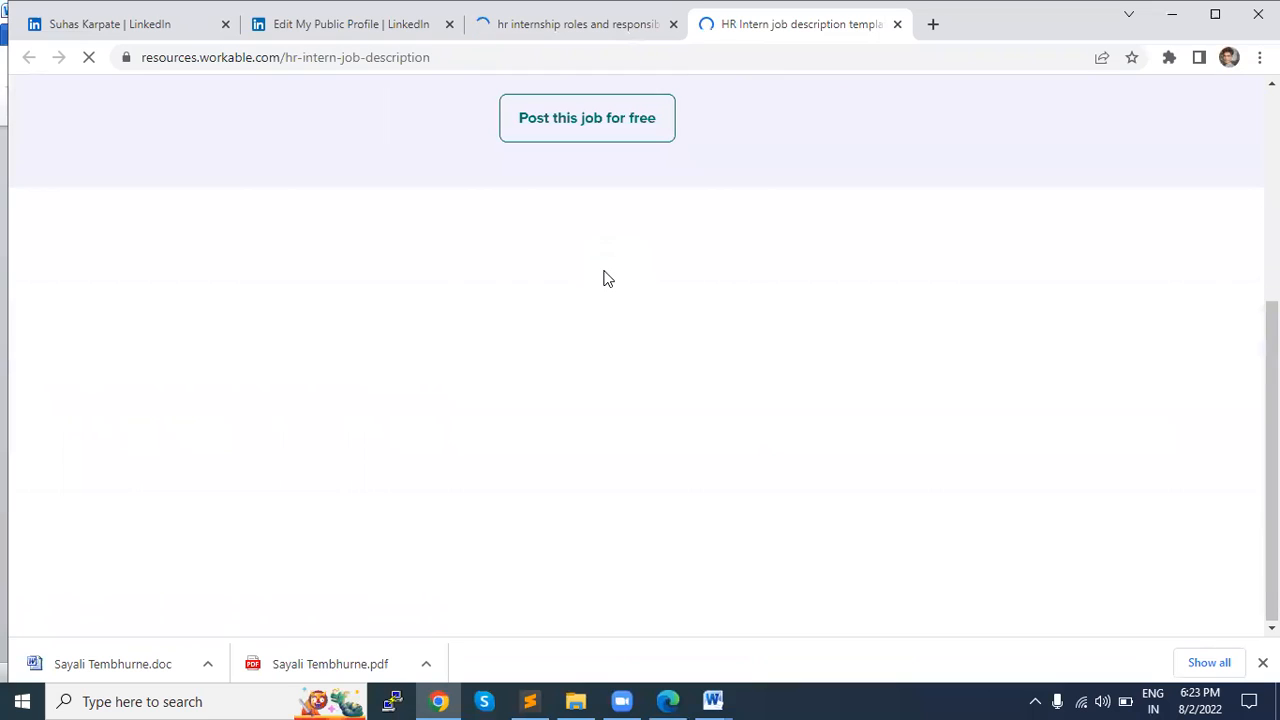
scroll(603, 275, down, 2)
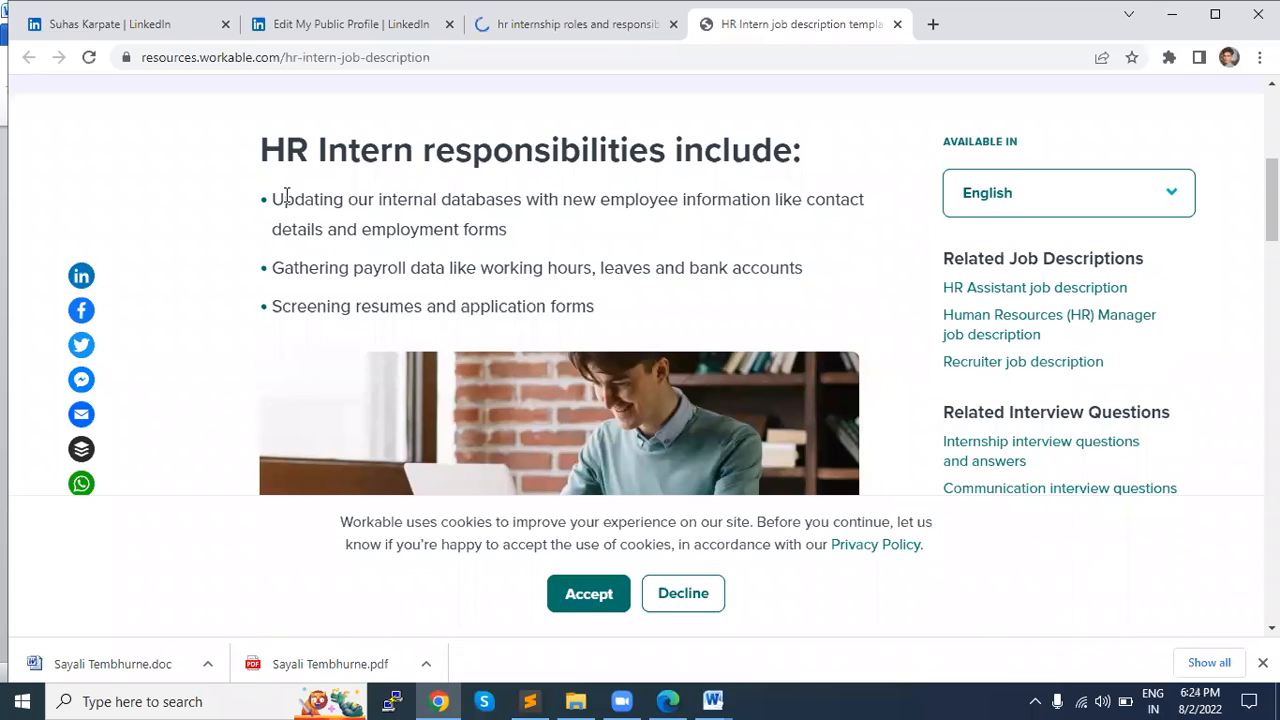
scroll(285, 197, down, 1)
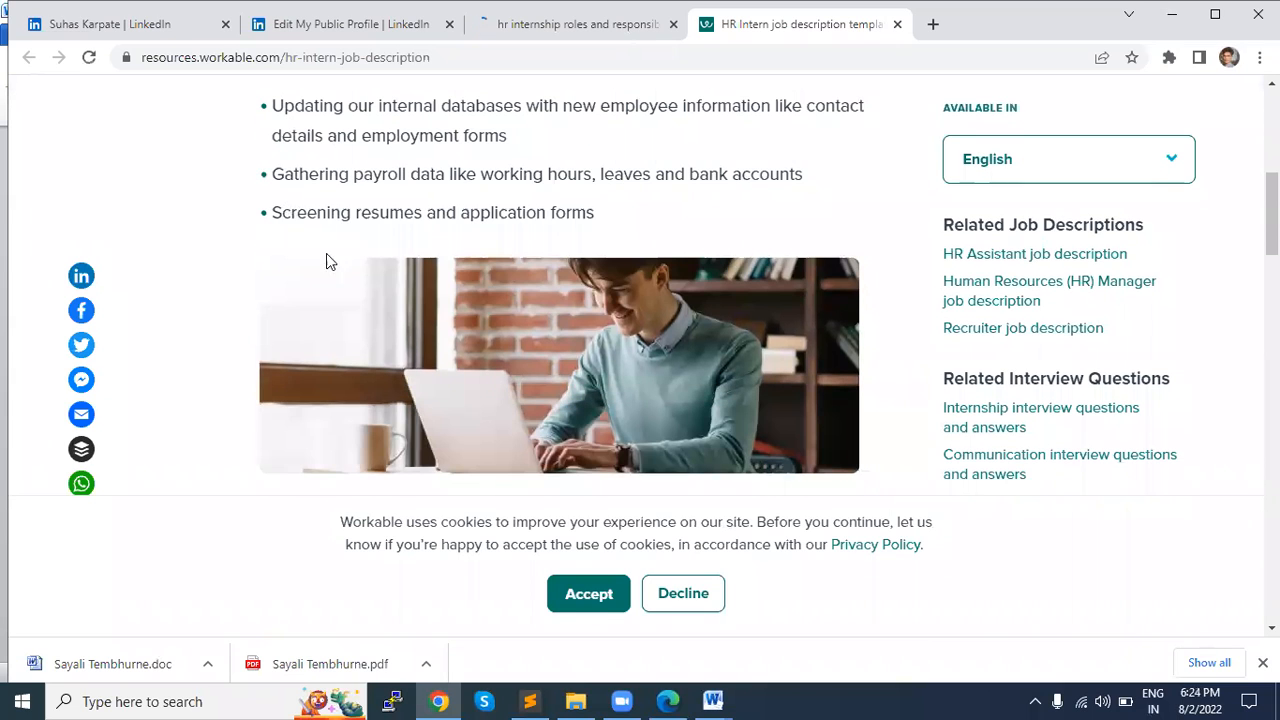
click(585, 594)
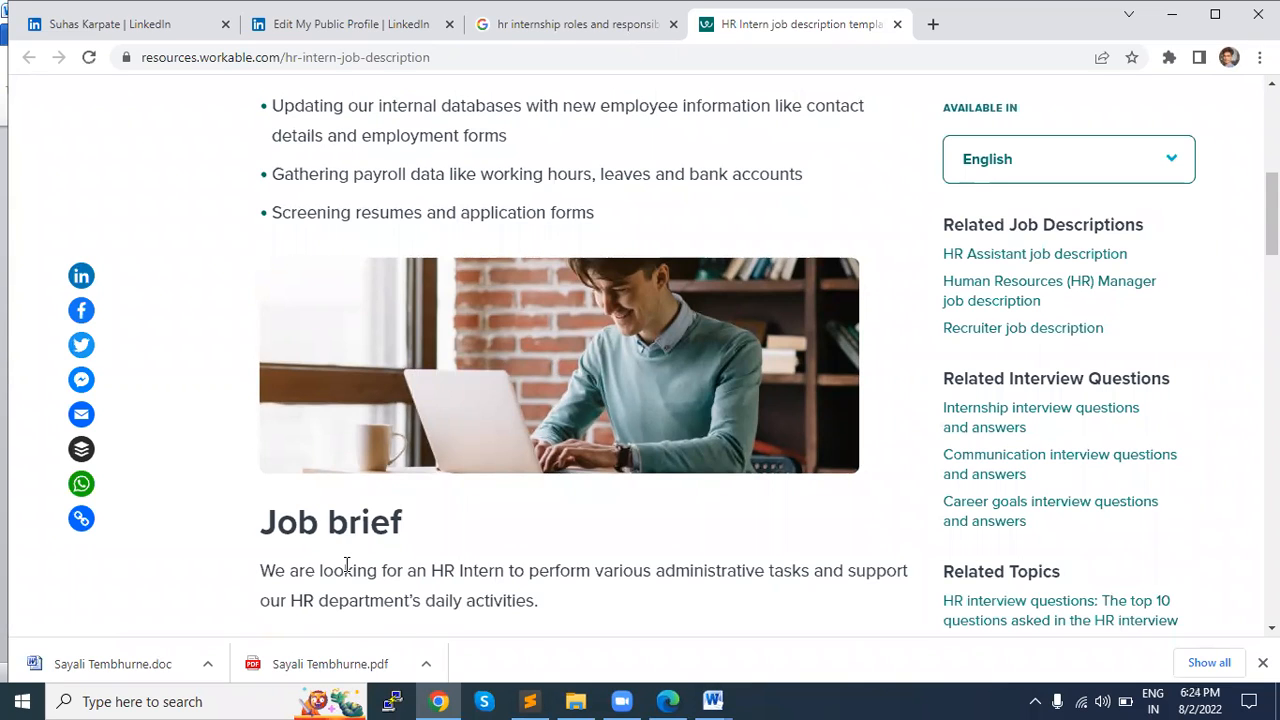
Step: Examine the HR intern job brief and Responsibilities list, highlighting the résumé screening and job ad posting bullets
triple_click(480, 214)
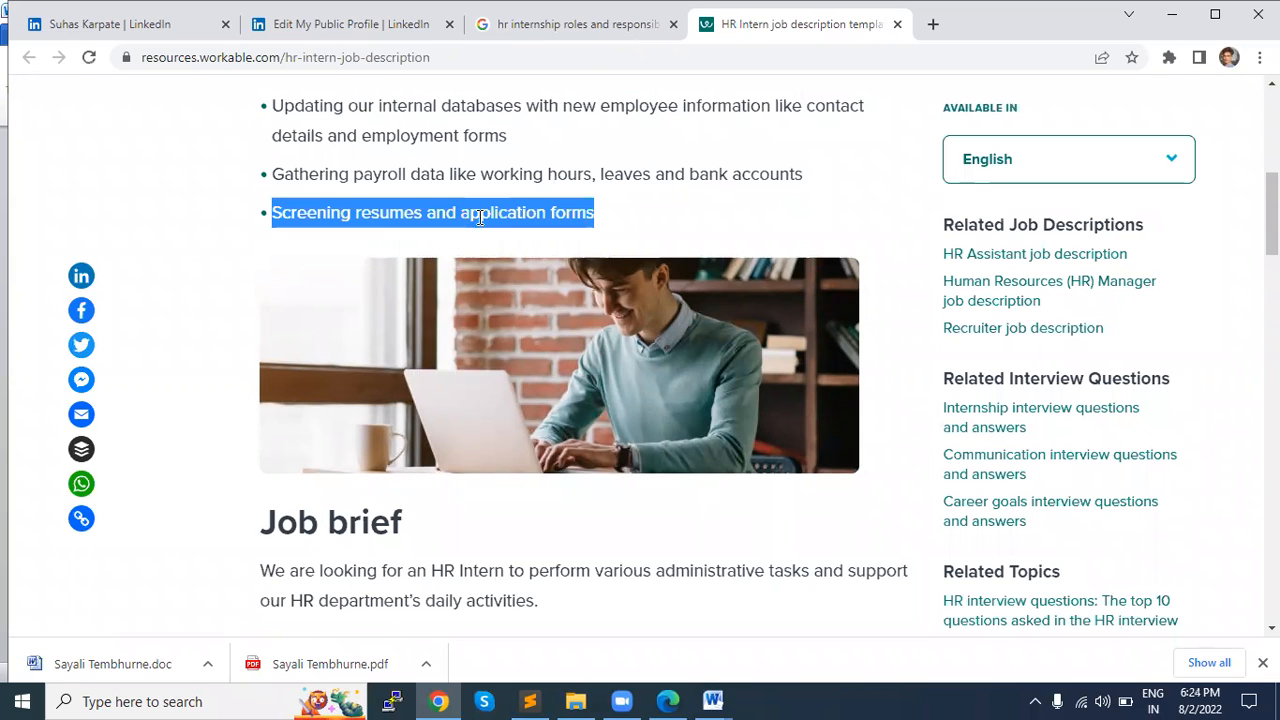
scroll(351, 208, down, 1)
scroll(351, 431, down, 1)
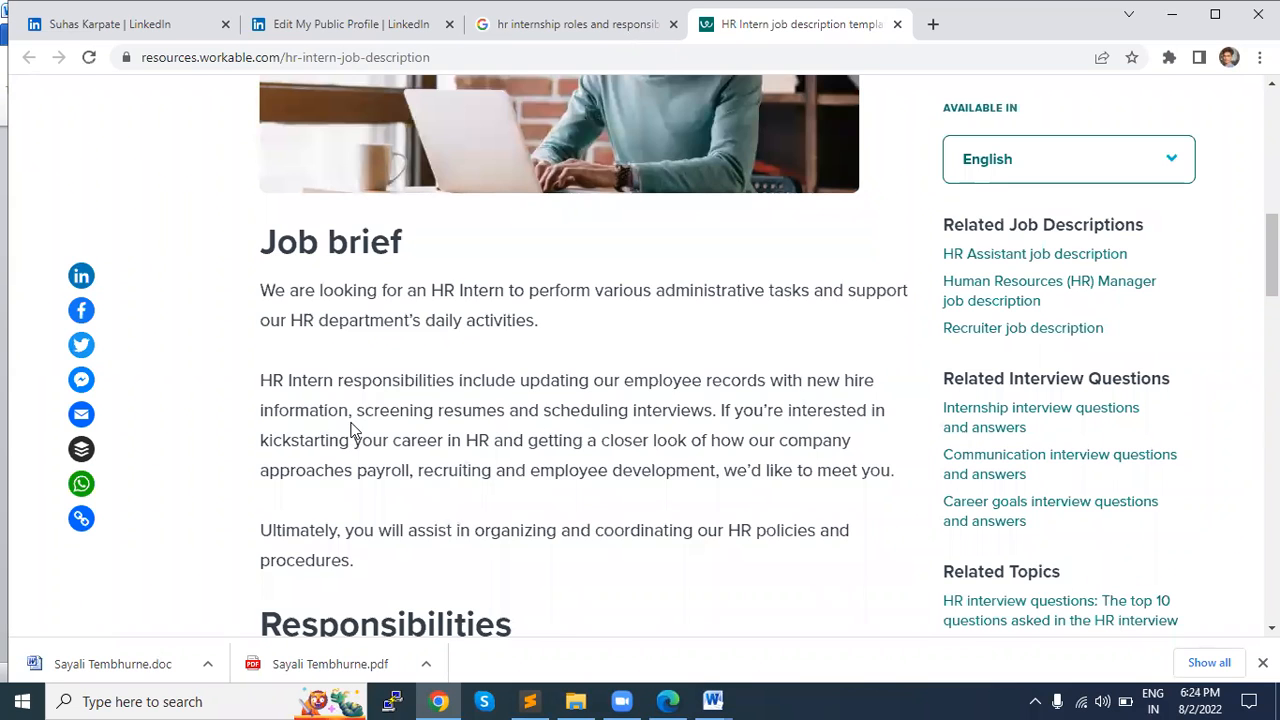
scroll(351, 431, down, 3)
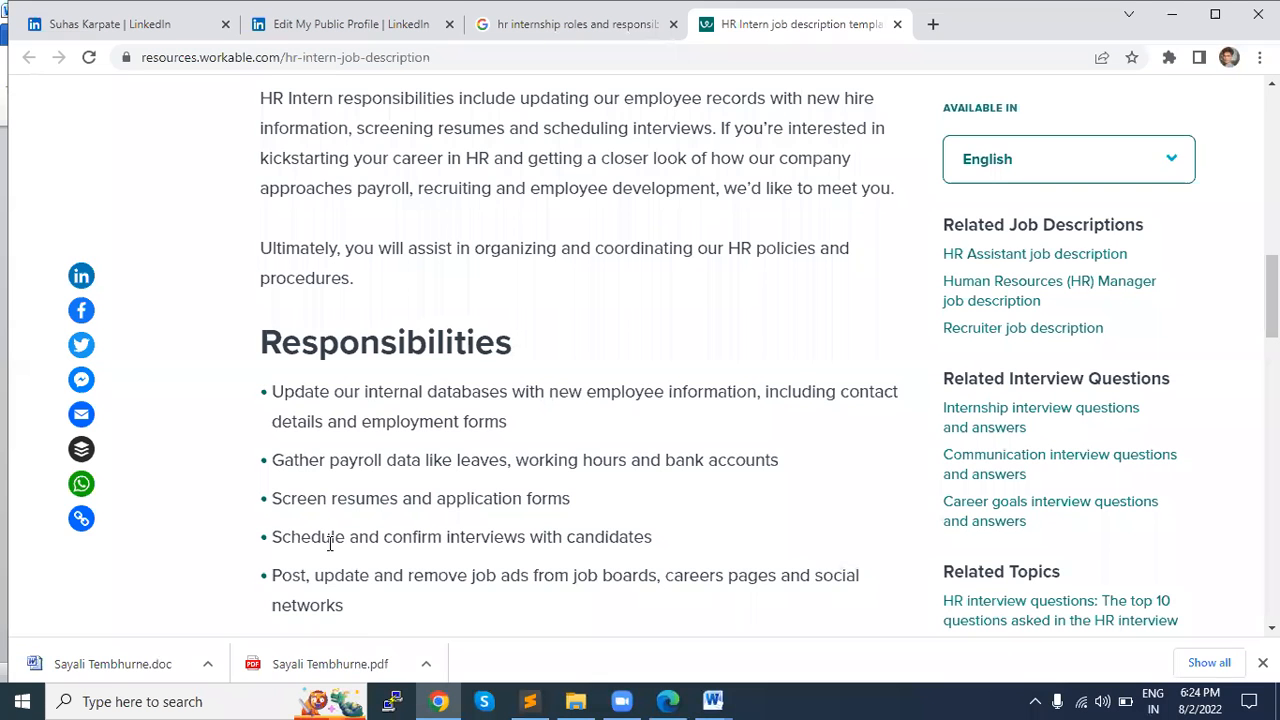
scroll(329, 574, down, 1)
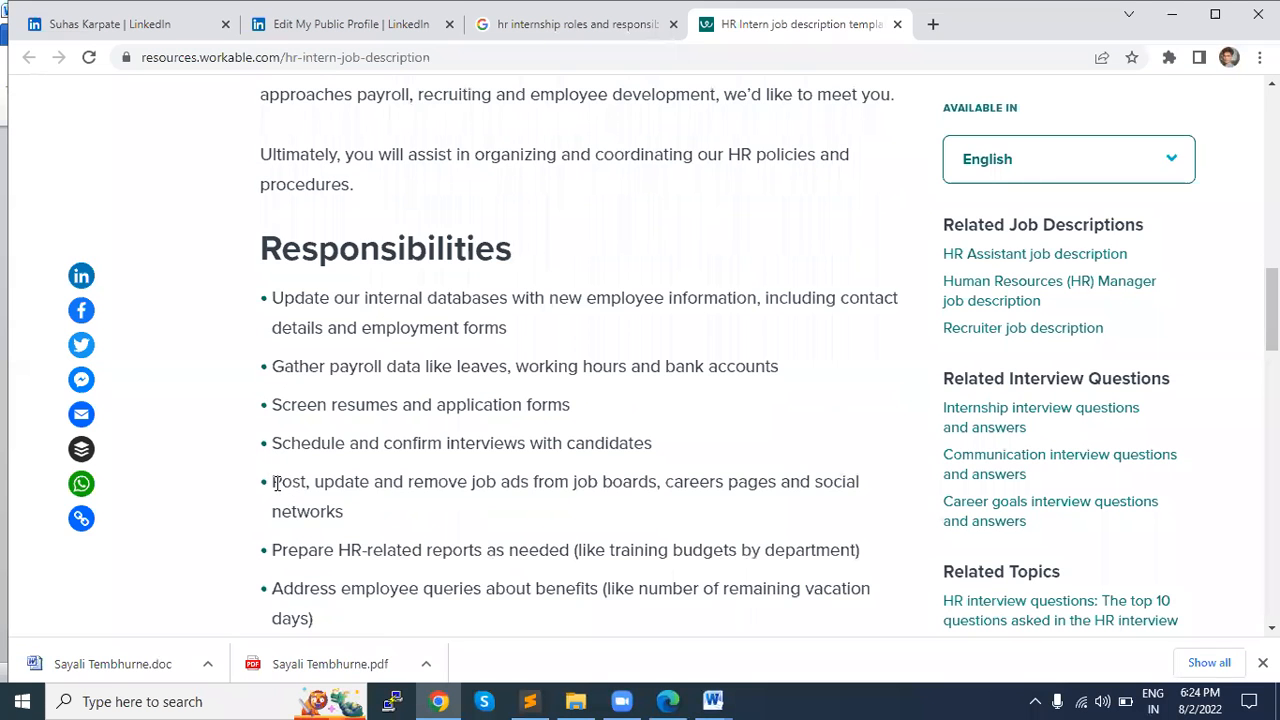
triple_click(276, 483)
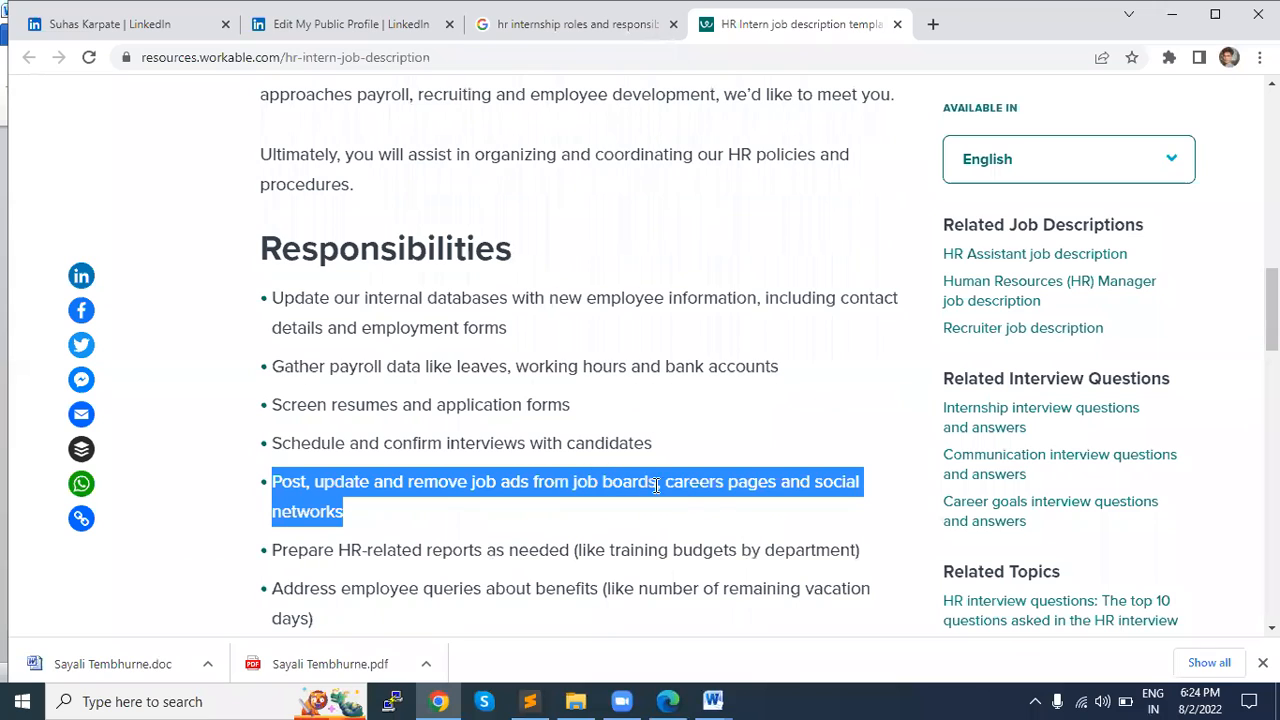
click(329, 515)
triple_click(329, 515)
key(alt+Tab)
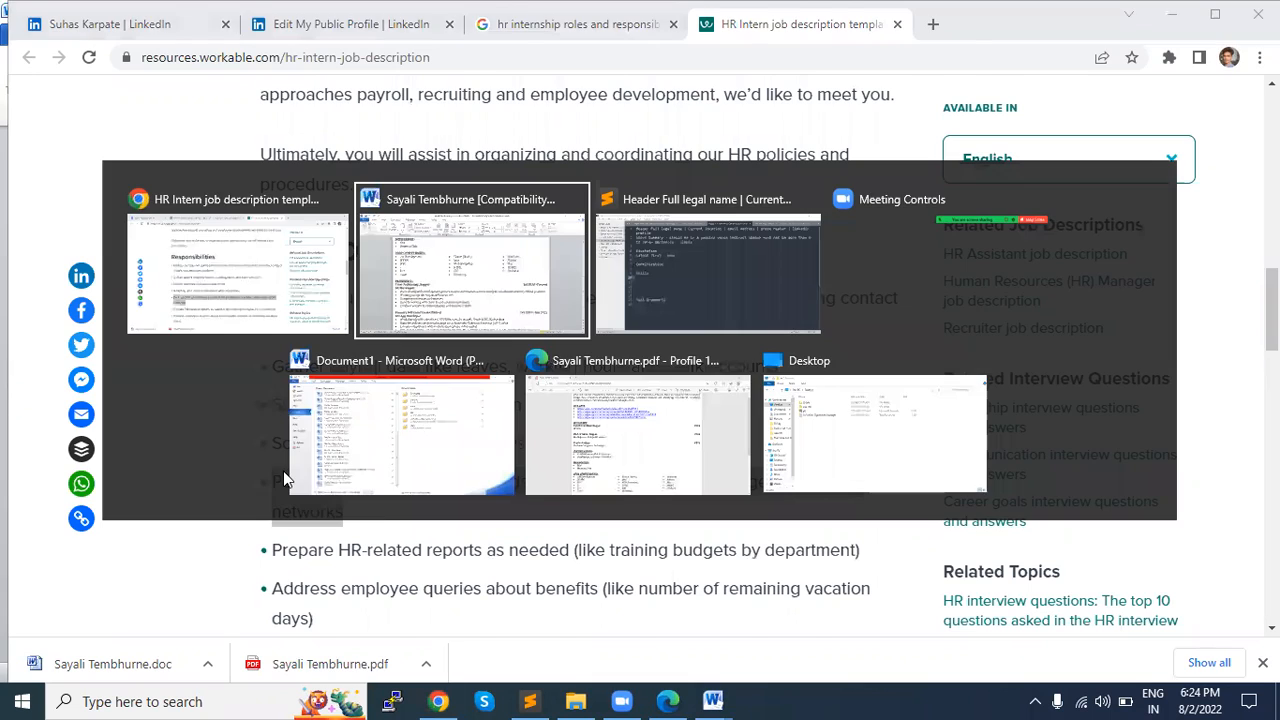
key(alt+Tab)
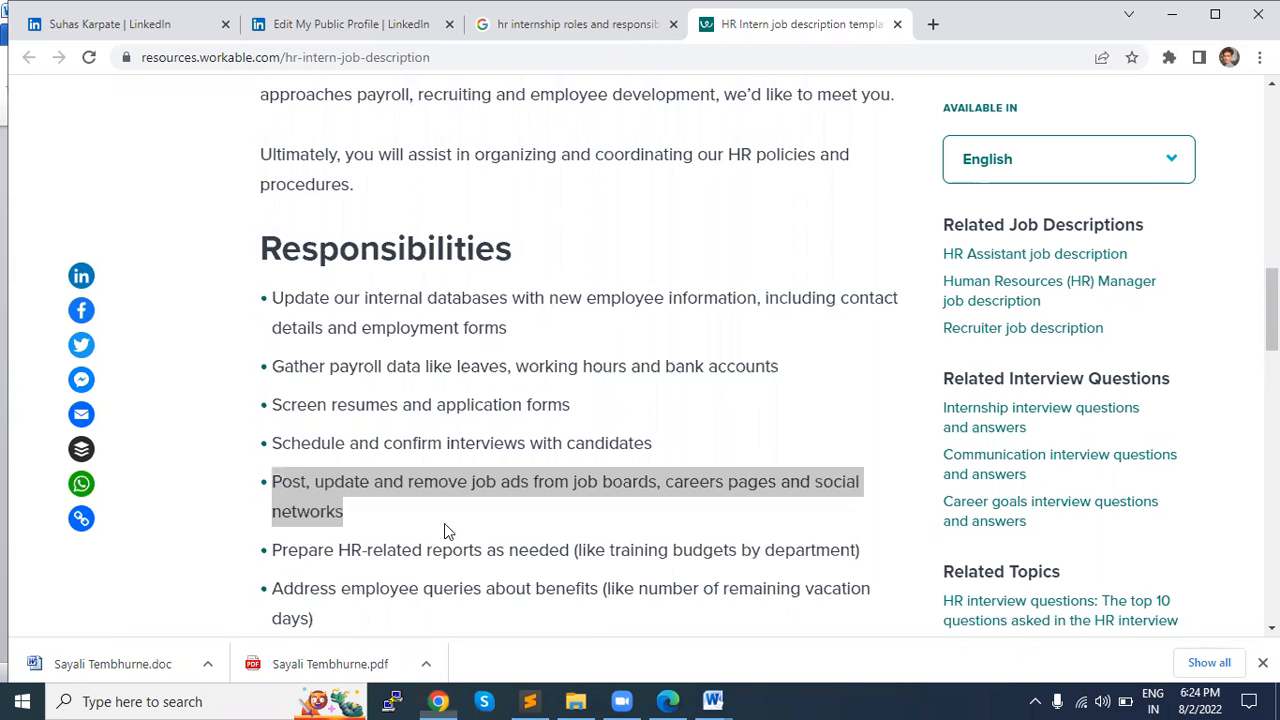
Step: Review the Requirements and skills list on the Workable page, highlighting "Experience with MS Office" and "Organizational skills"
scroll(447, 531, down, 1)
scroll(447, 531, down, 3)
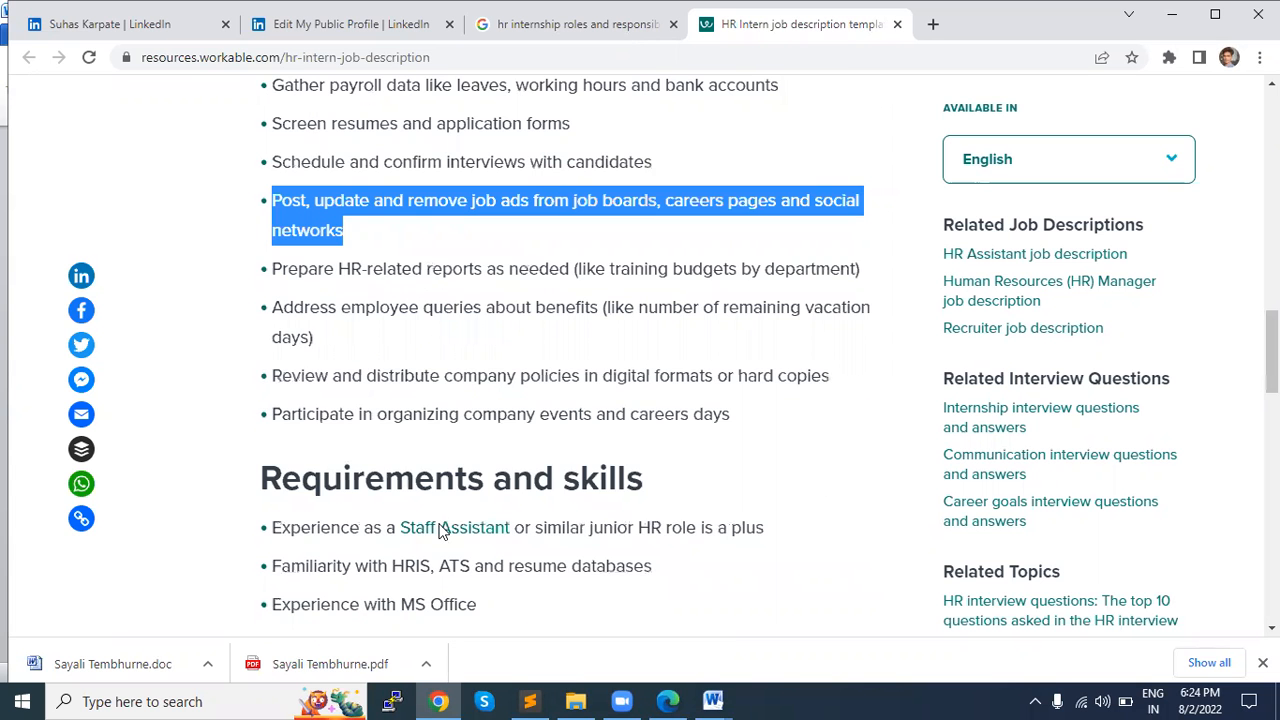
scroll(441, 530, down, 2)
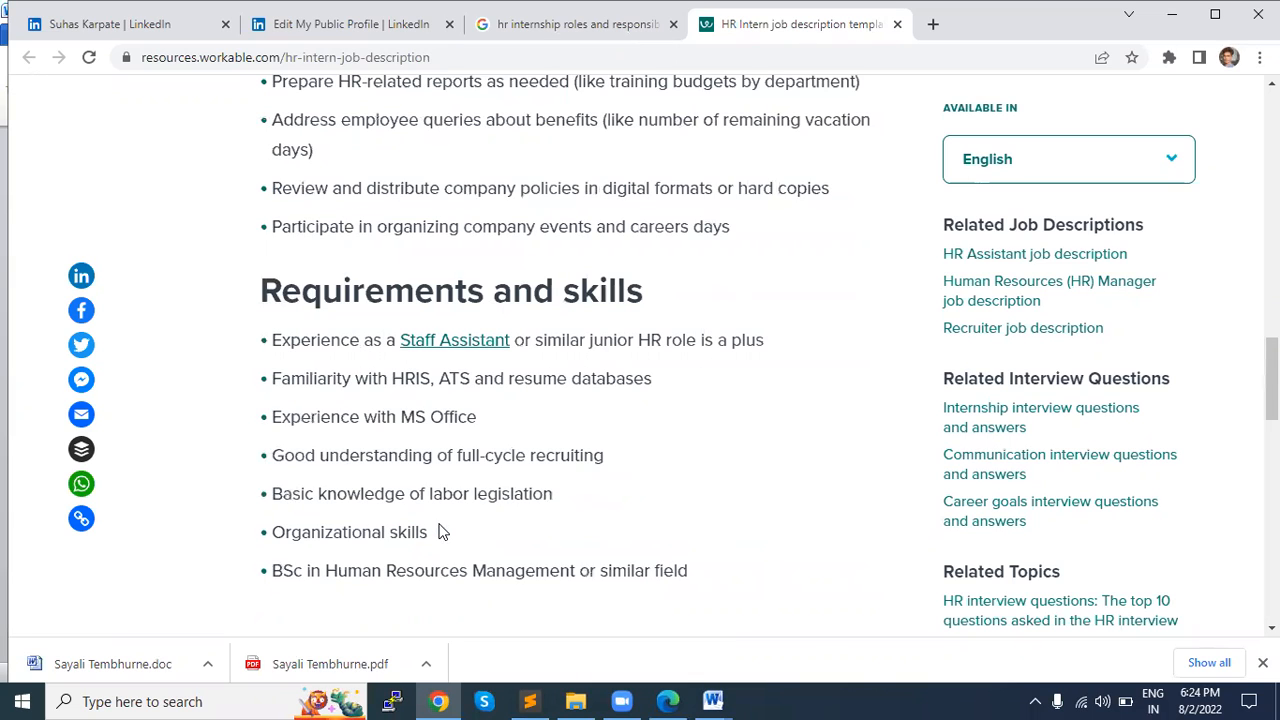
triple_click(297, 421)
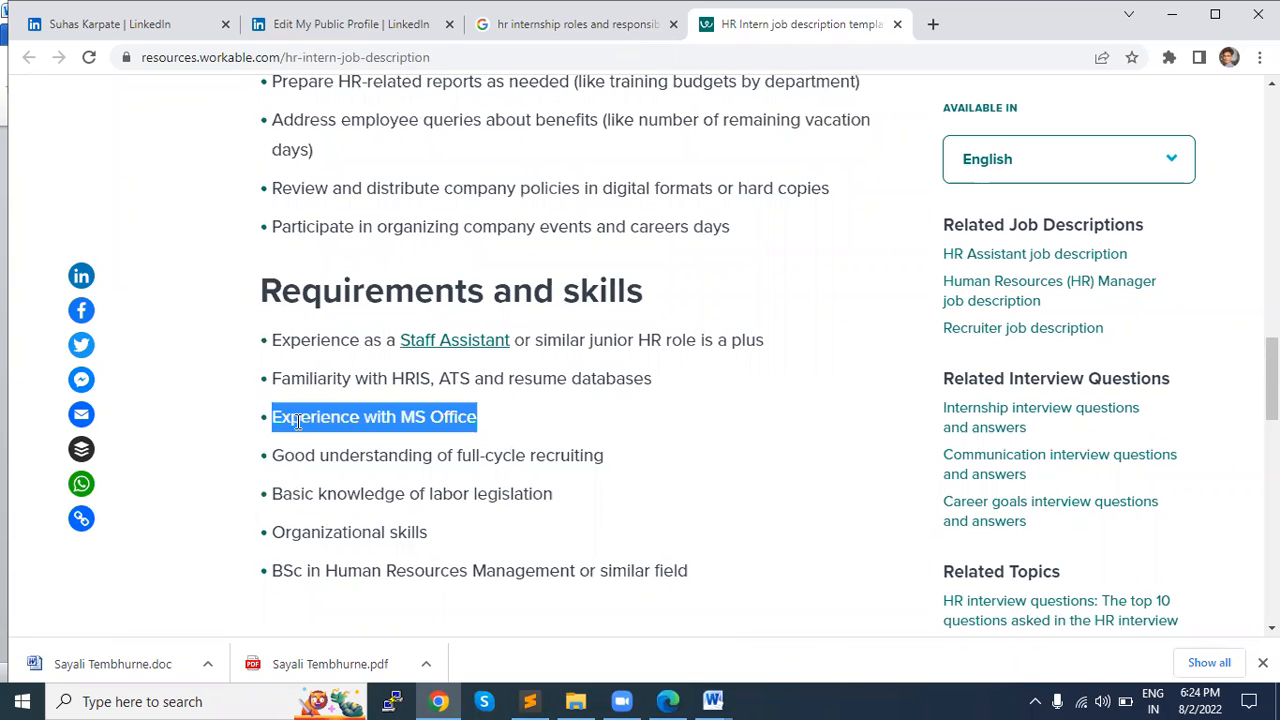
triple_click(322, 536)
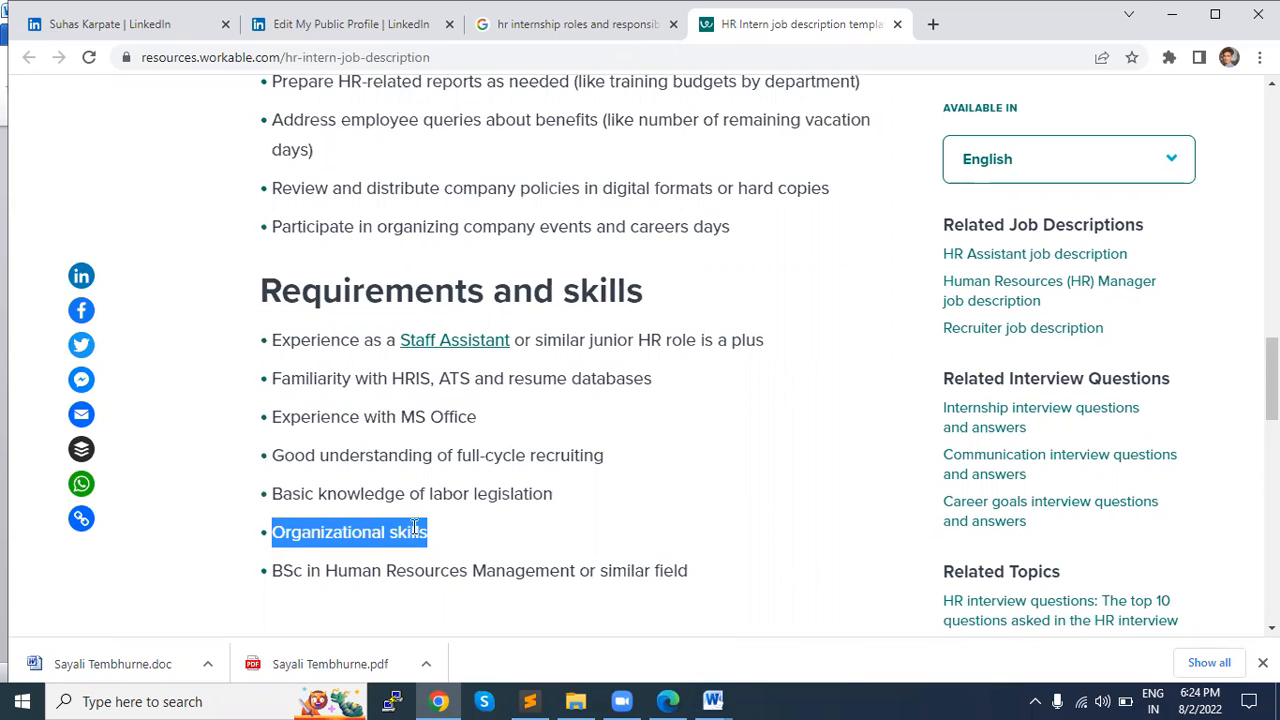
scroll(323, 291, down, 1)
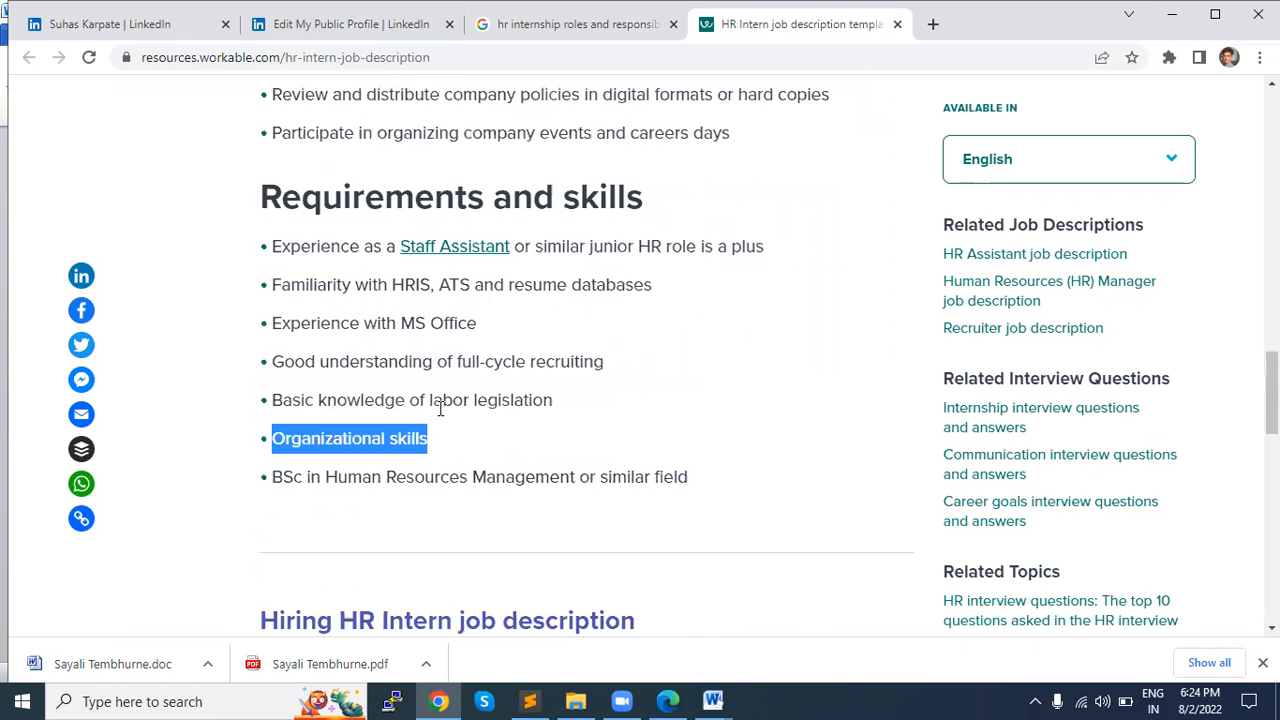
scroll(440, 355, down, 2)
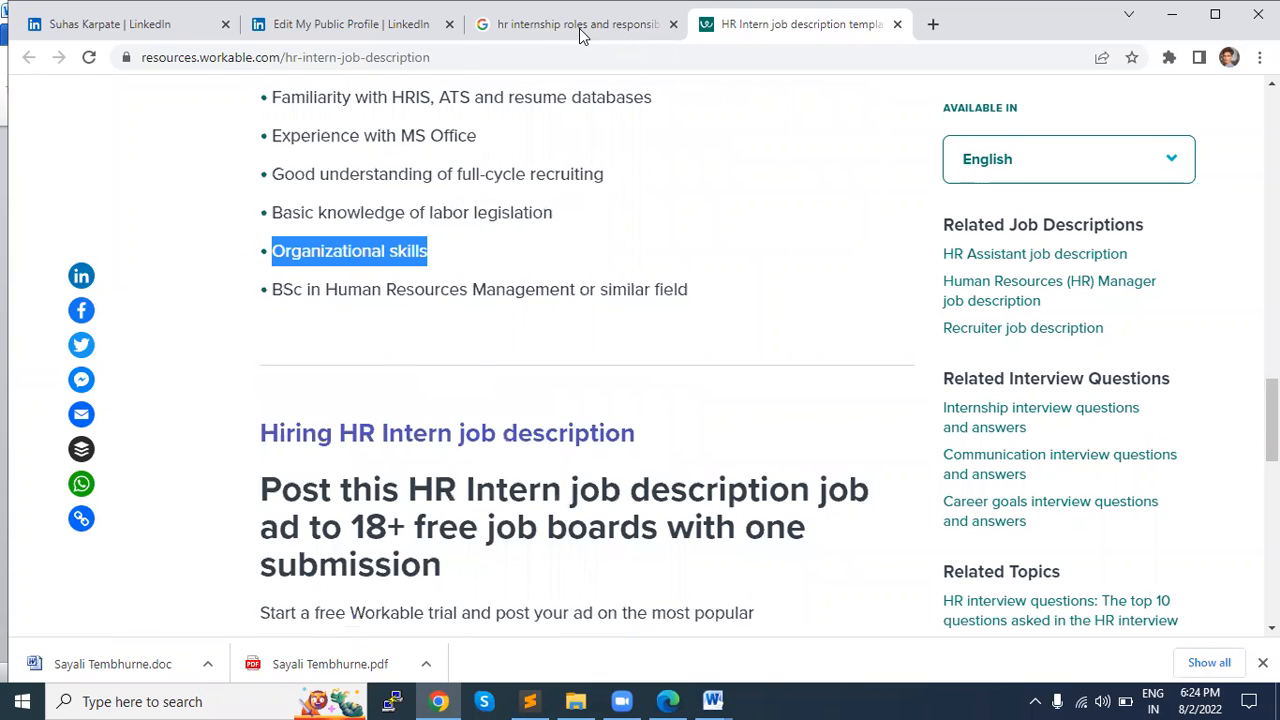
Step: Switch back to the sample résumé in Word and review its sections from LIVE APPS and EDUCATION through EXPERIENCE
click(712, 701)
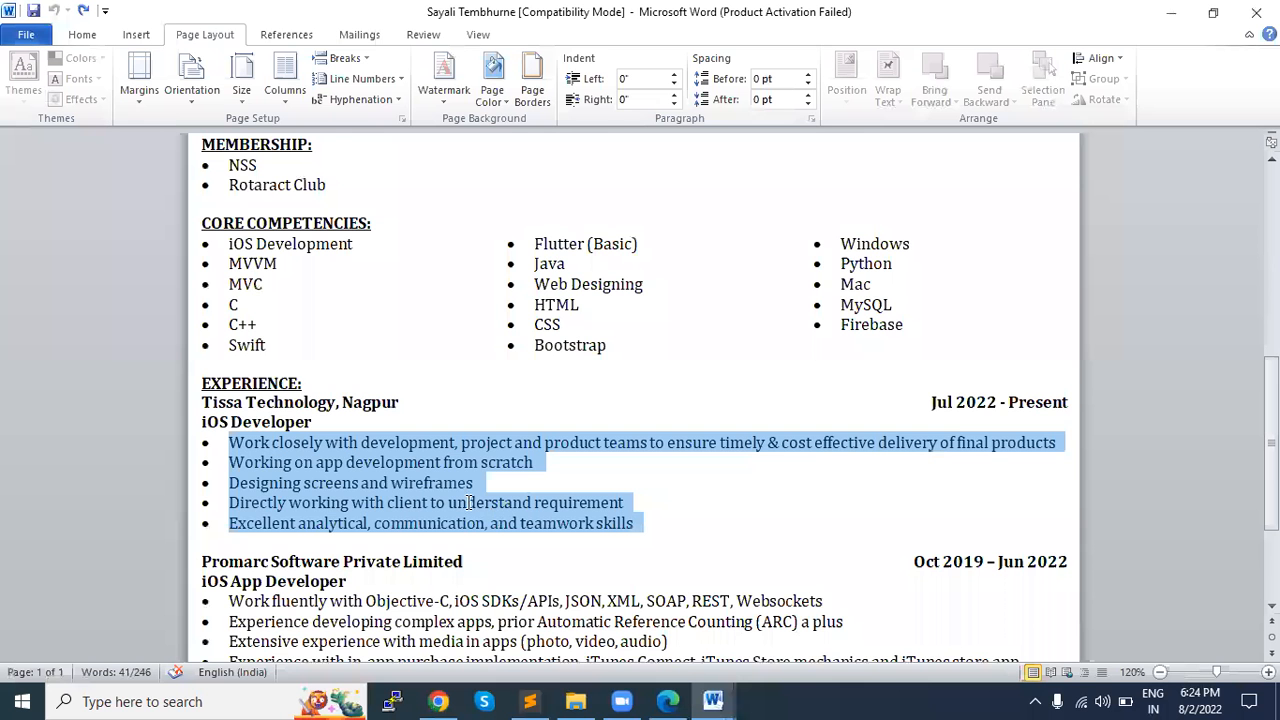
scroll(469, 502, down, 3)
scroll(759, 482, up, 2)
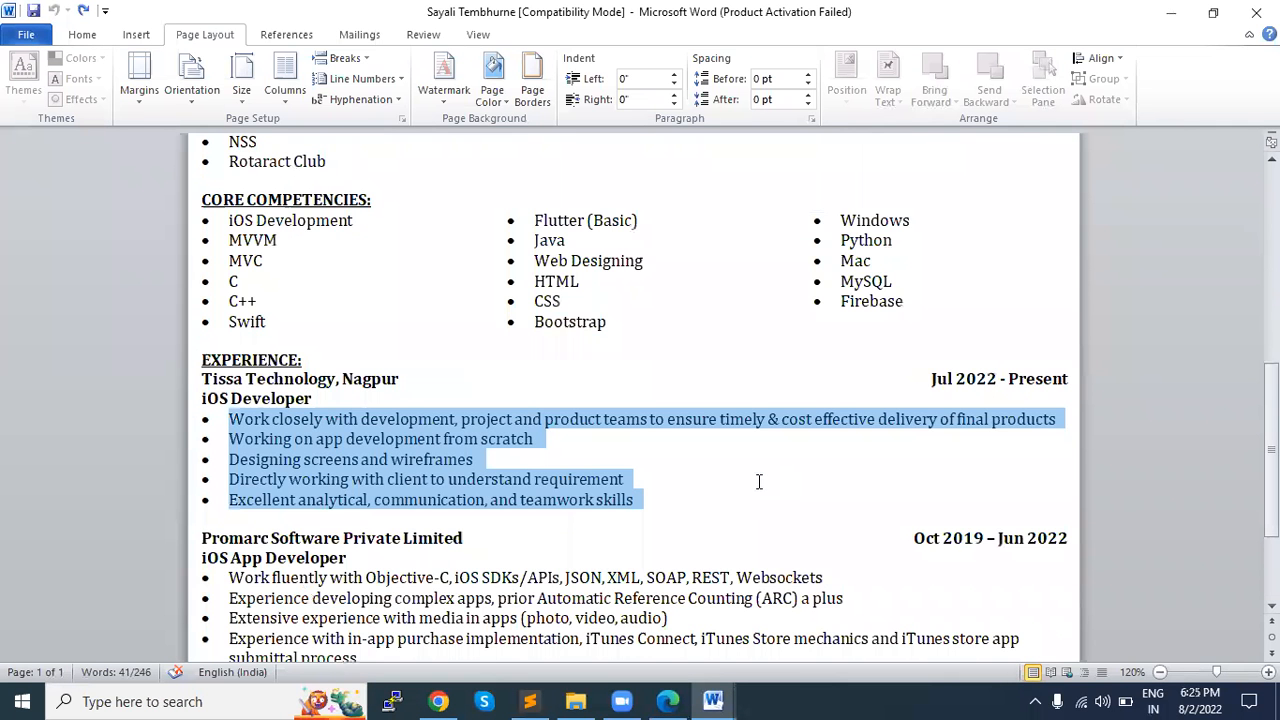
scroll(758, 481, up, 7)
scroll(752, 479, down, 2)
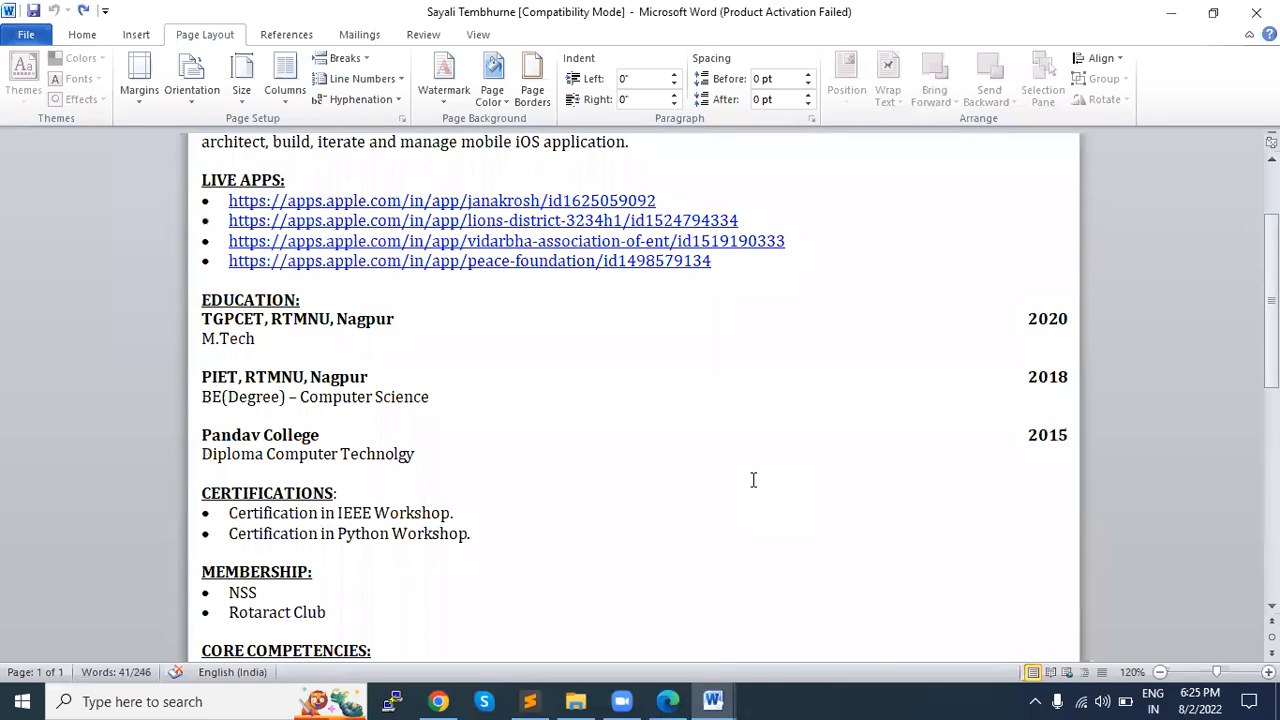
scroll(752, 479, down, 3)
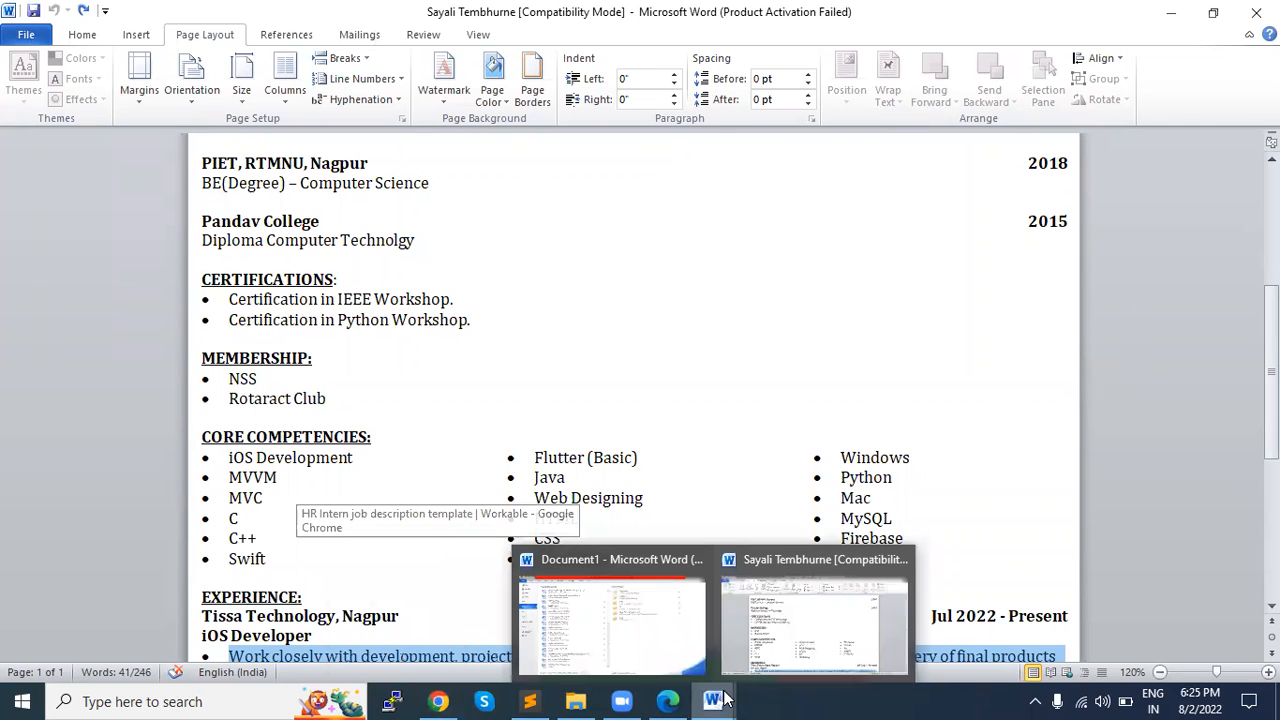
Step: Insert a one-cell table between the contact line and the SUMMARY paragraph, with a blank line above it
scroll(637, 484, down, 2)
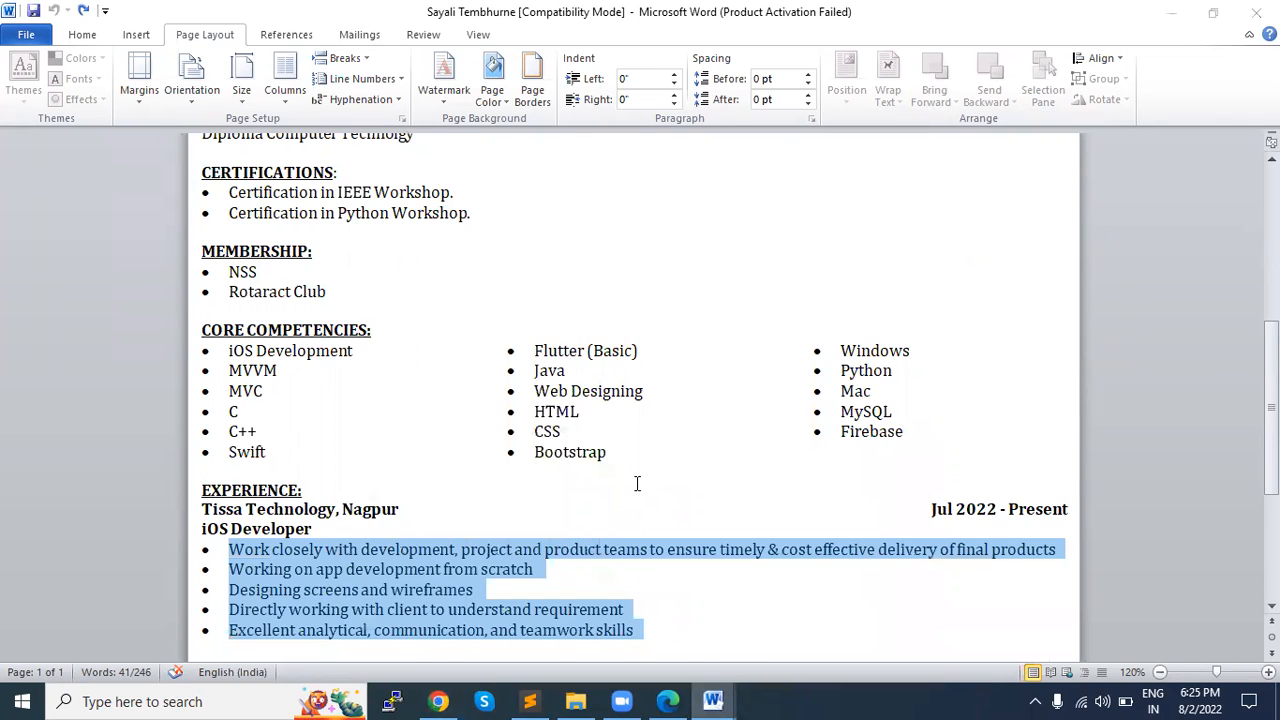
scroll(637, 484, up, 1)
scroll(363, 425, up, 4)
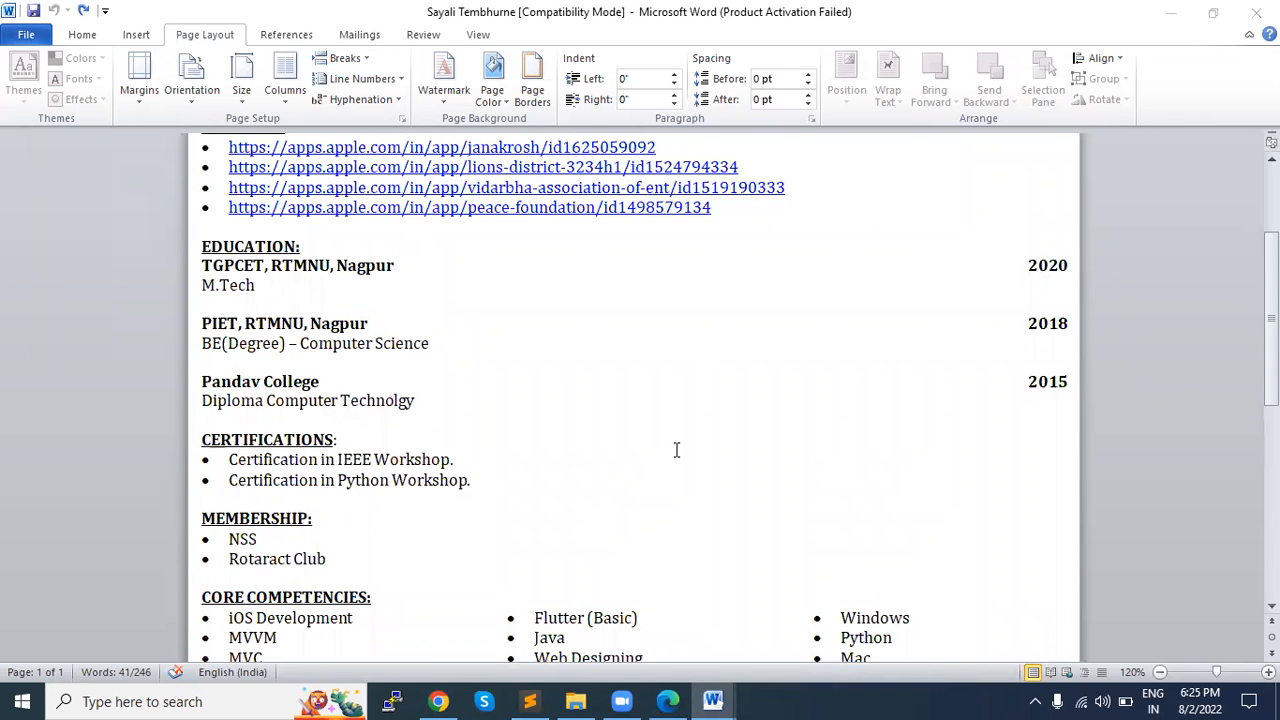
scroll(677, 449, up, 4)
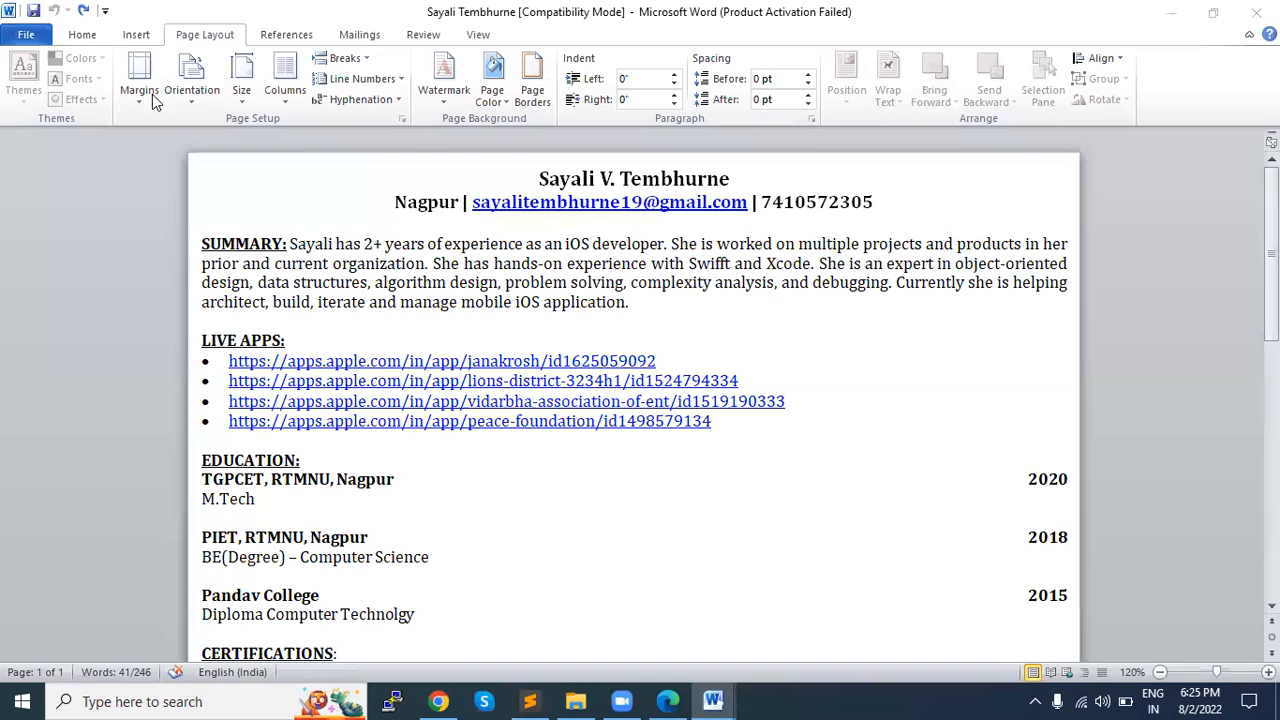
click(133, 35)
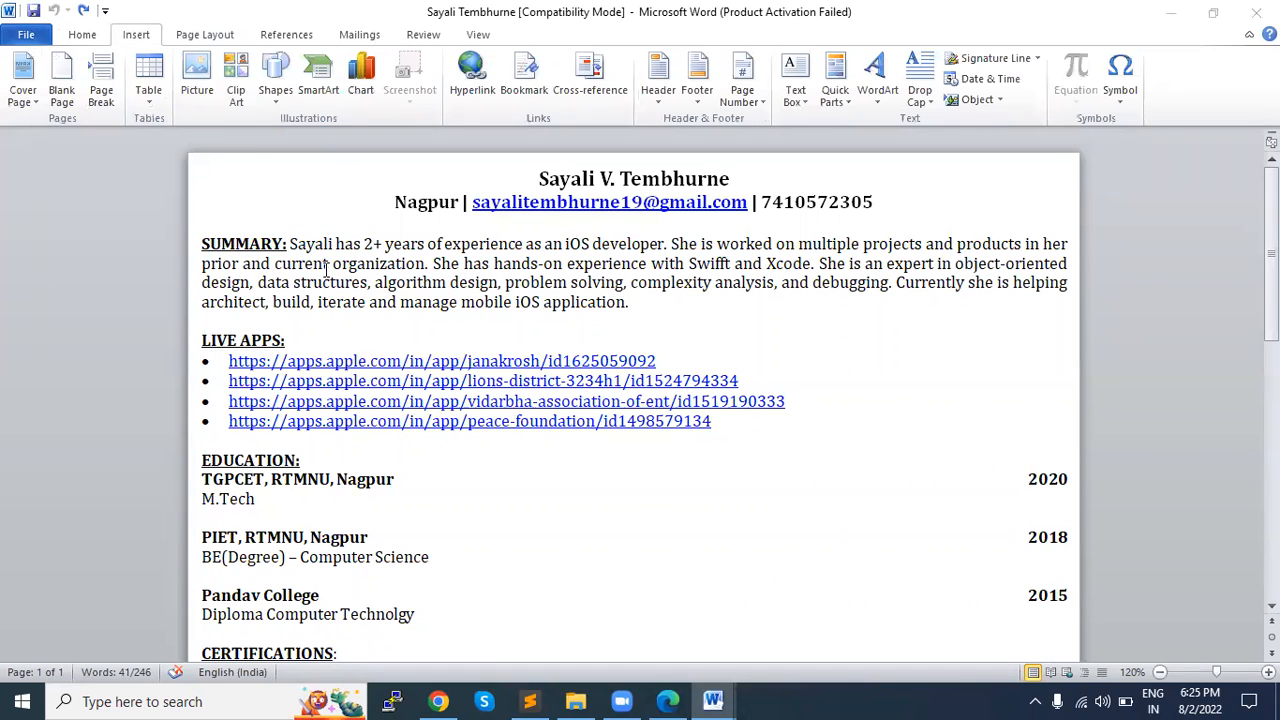
click(150, 92)
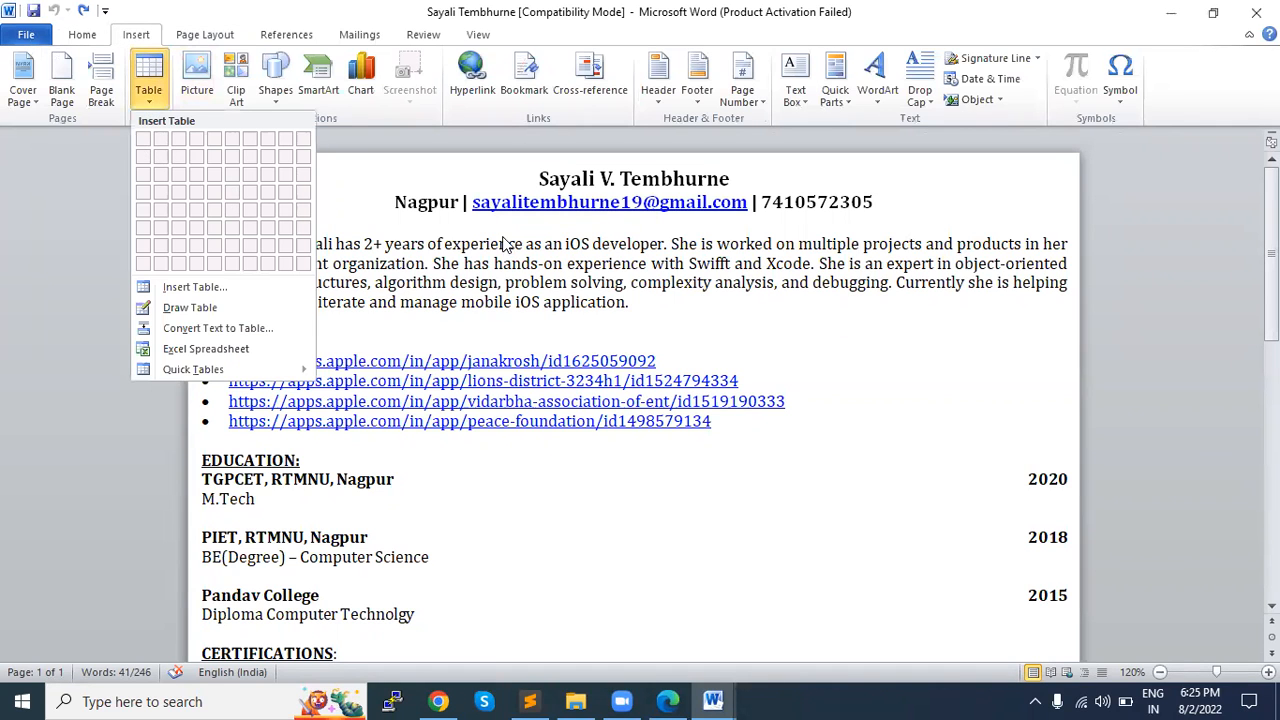
click(352, 242)
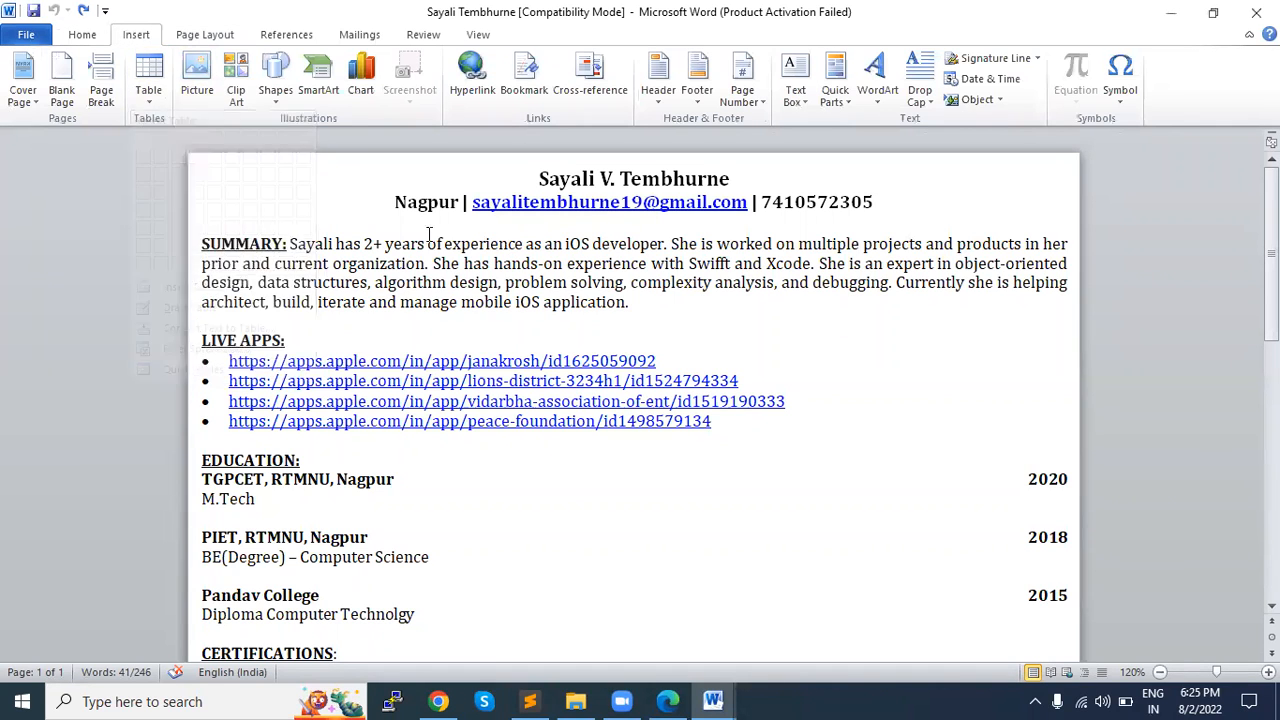
click(149, 92)
click(143, 140)
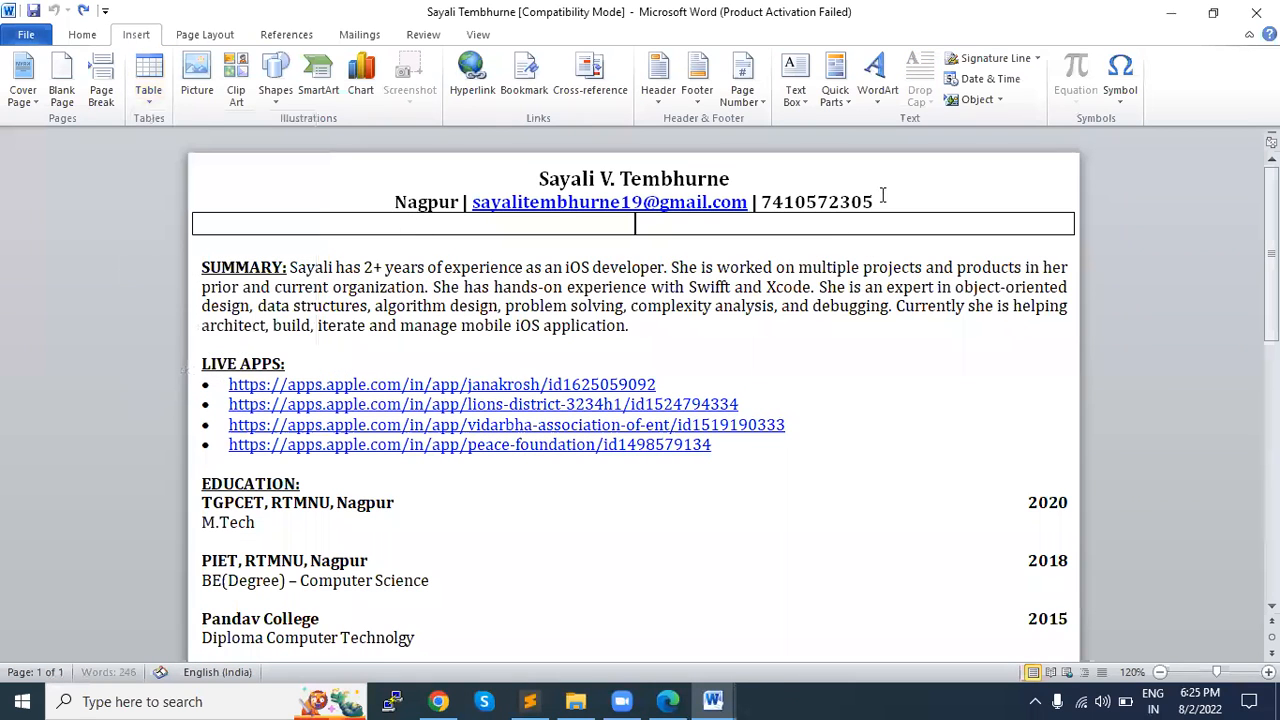
key(Return)
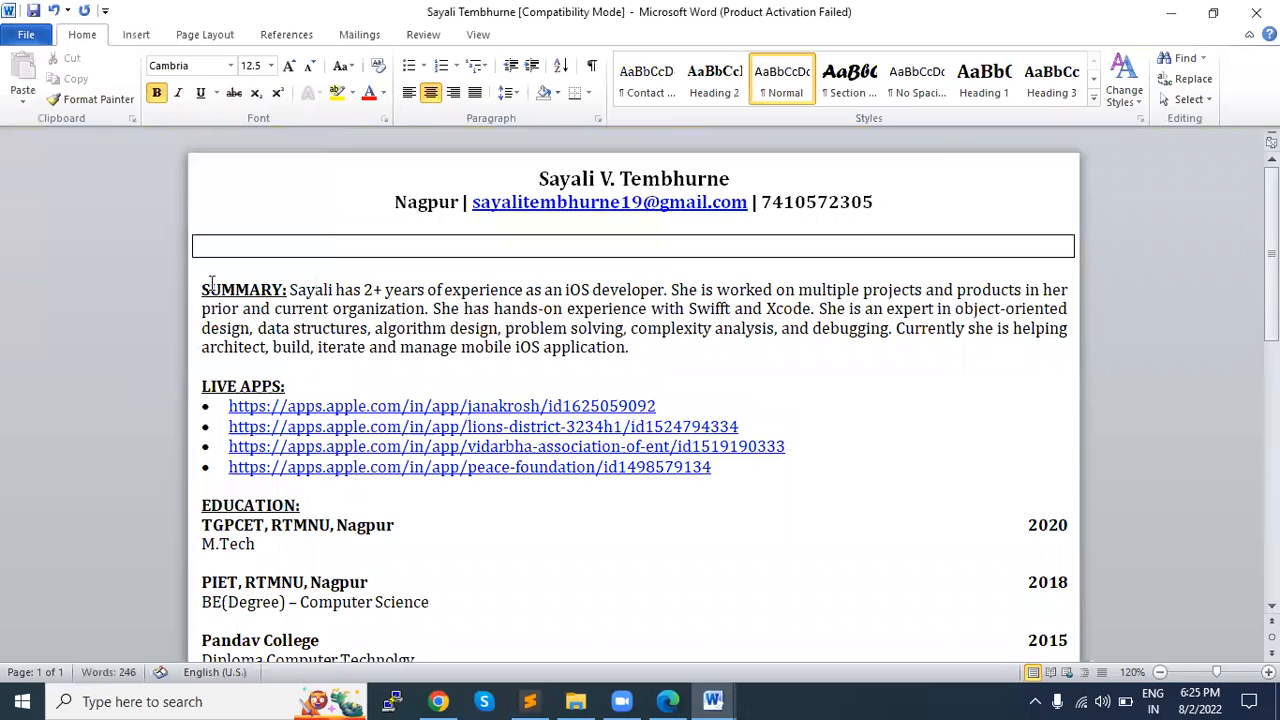
Step: Move the SUMMARY paragraph into the new table cell and remove the extra empty line at the cell's end
triple_click(620, 362)
key(ctrl+c)
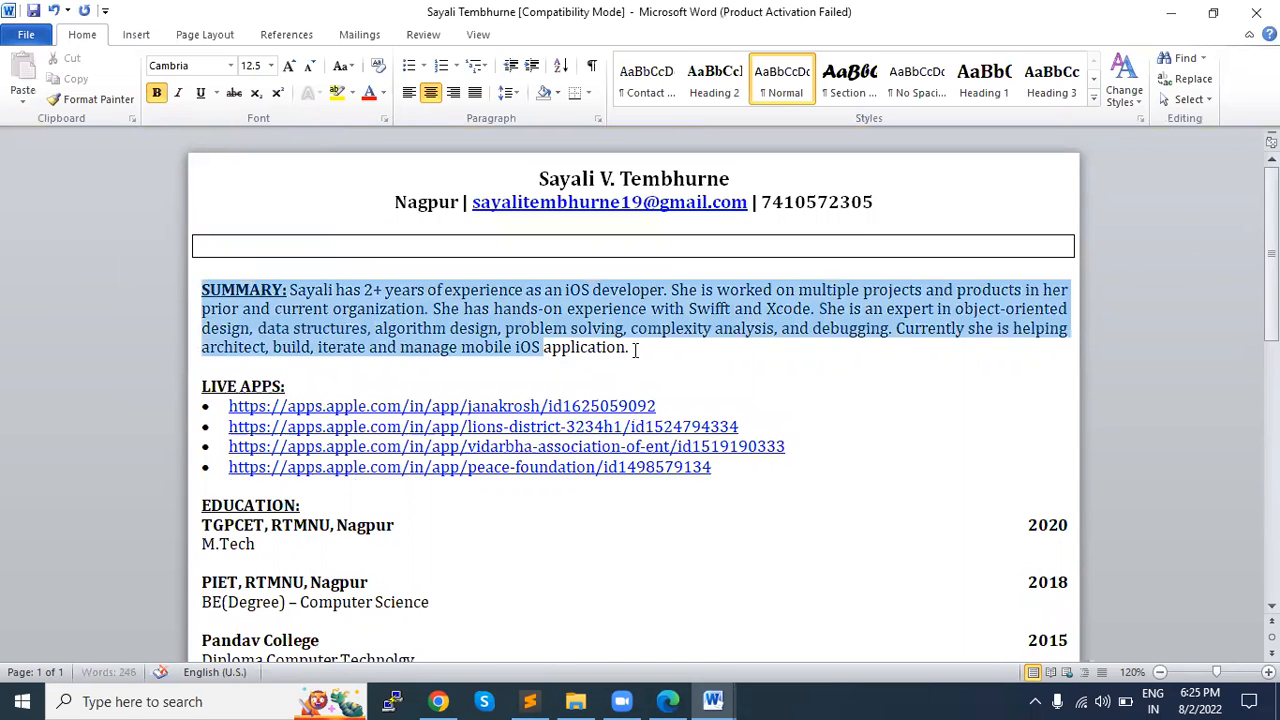
key(Delete)
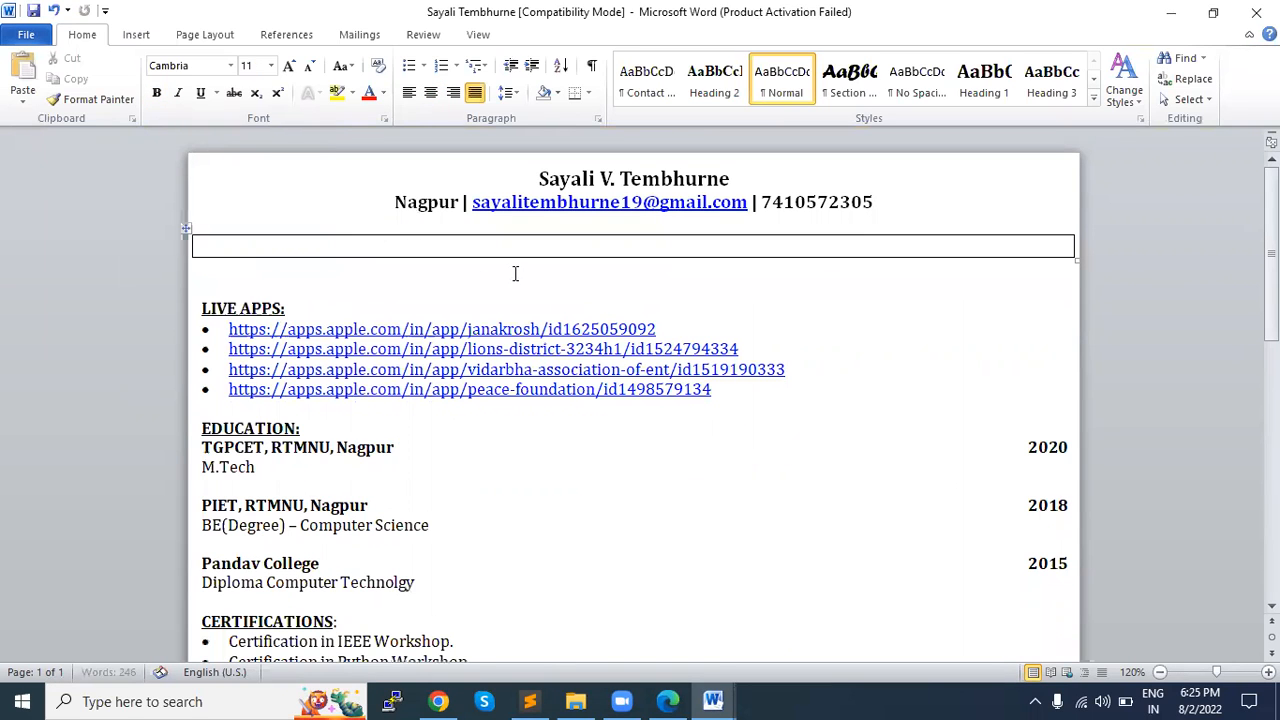
key(ctrl+v)
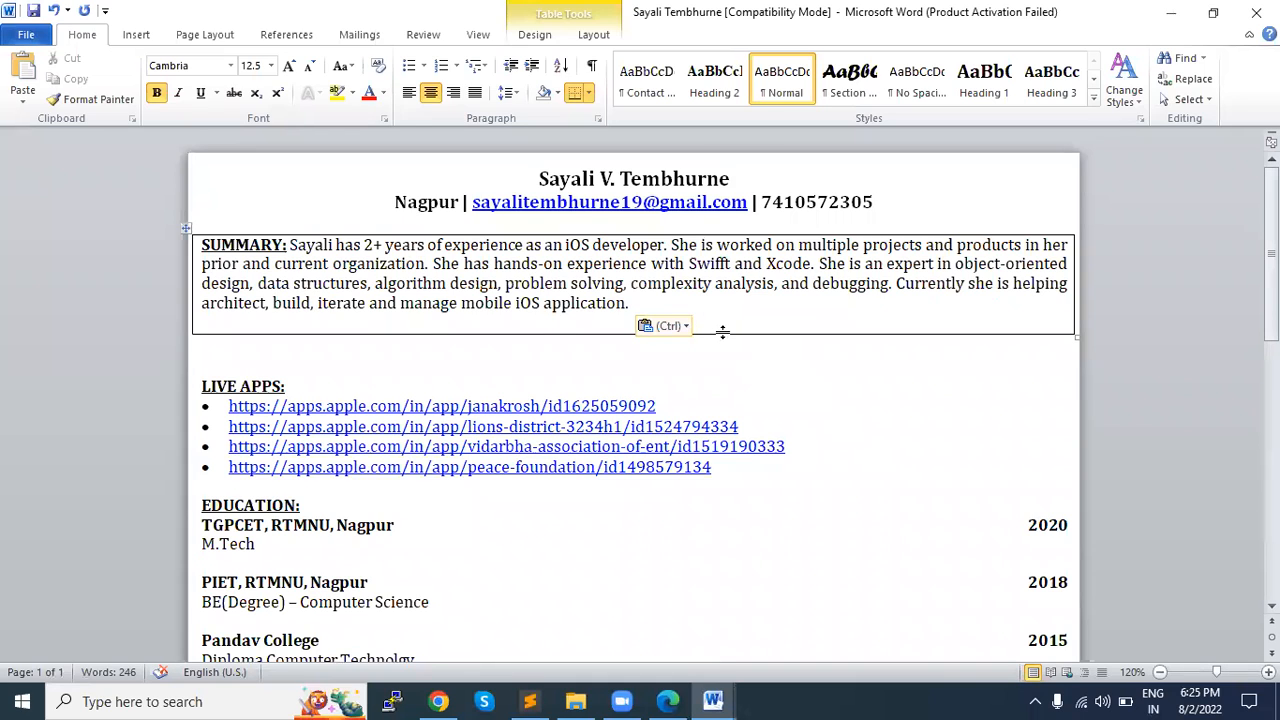
key(BackSpace)
Step: Apply a light grey shading to the table containing the SUMMARY
click(189, 232)
click(566, 15)
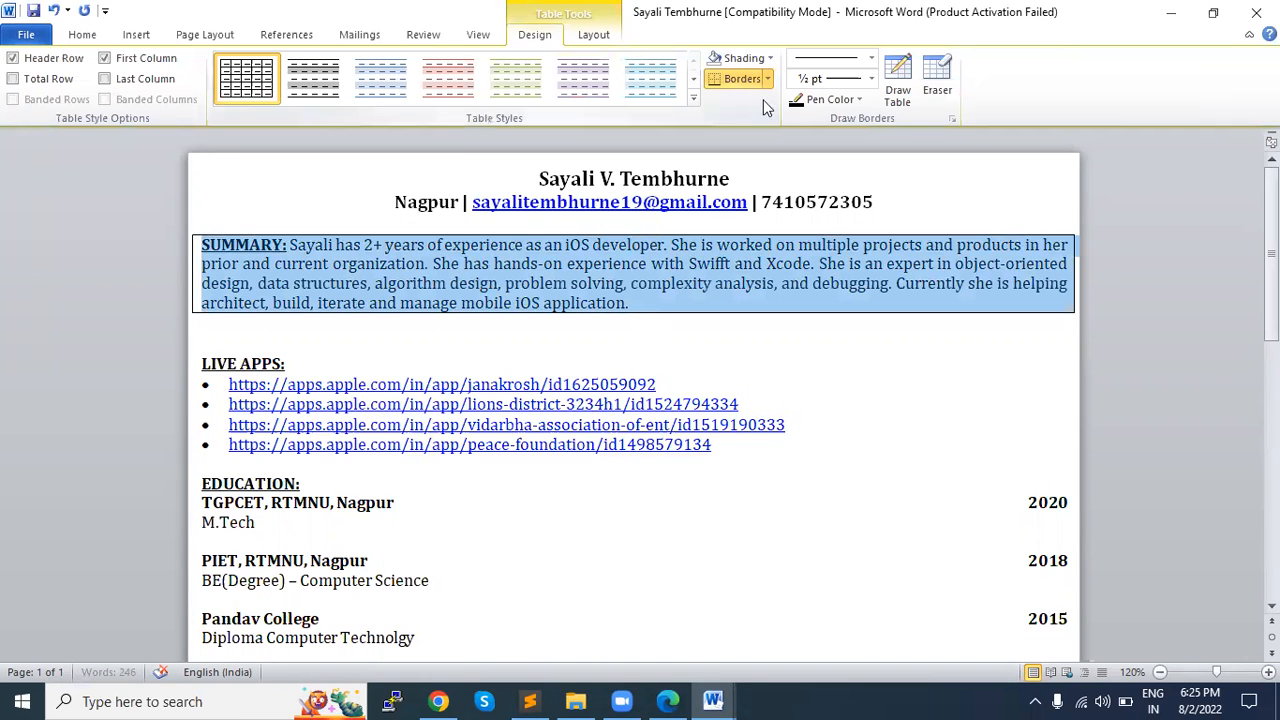
click(769, 58)
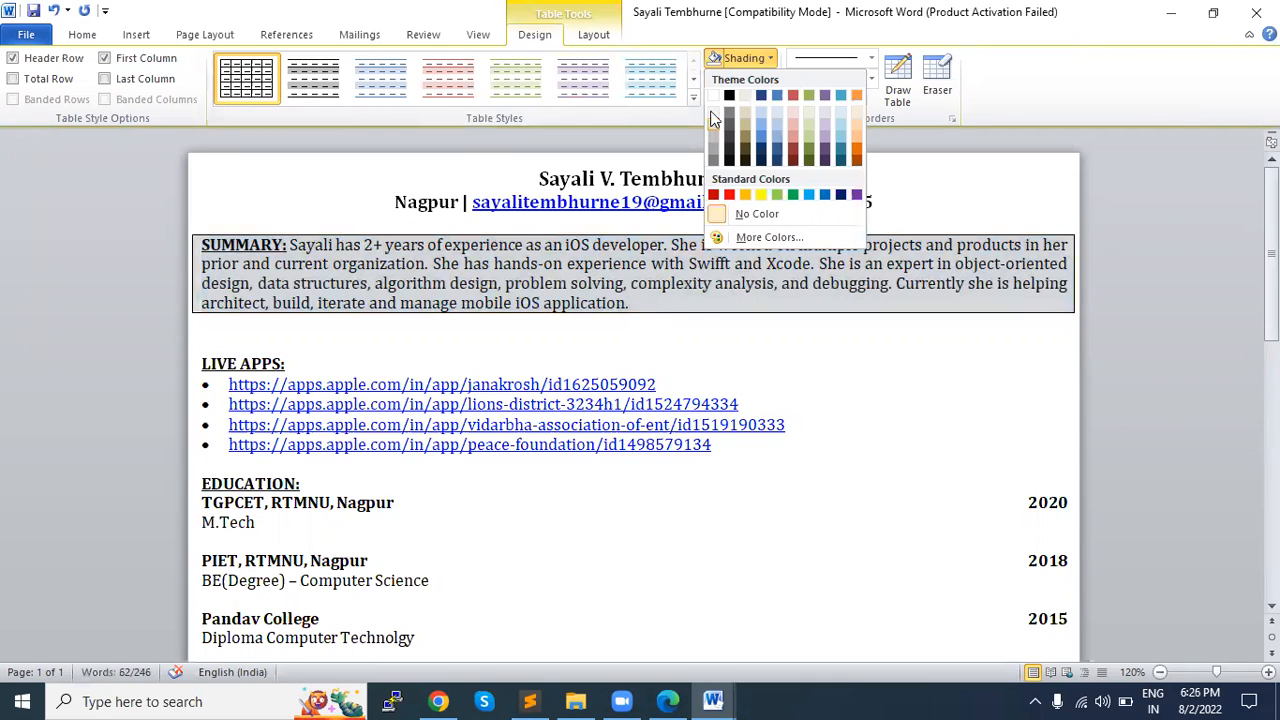
click(822, 414)
Step: Delete one of the blank lines between the SUMMARY table and the LIVE APPS heading
click(491, 361)
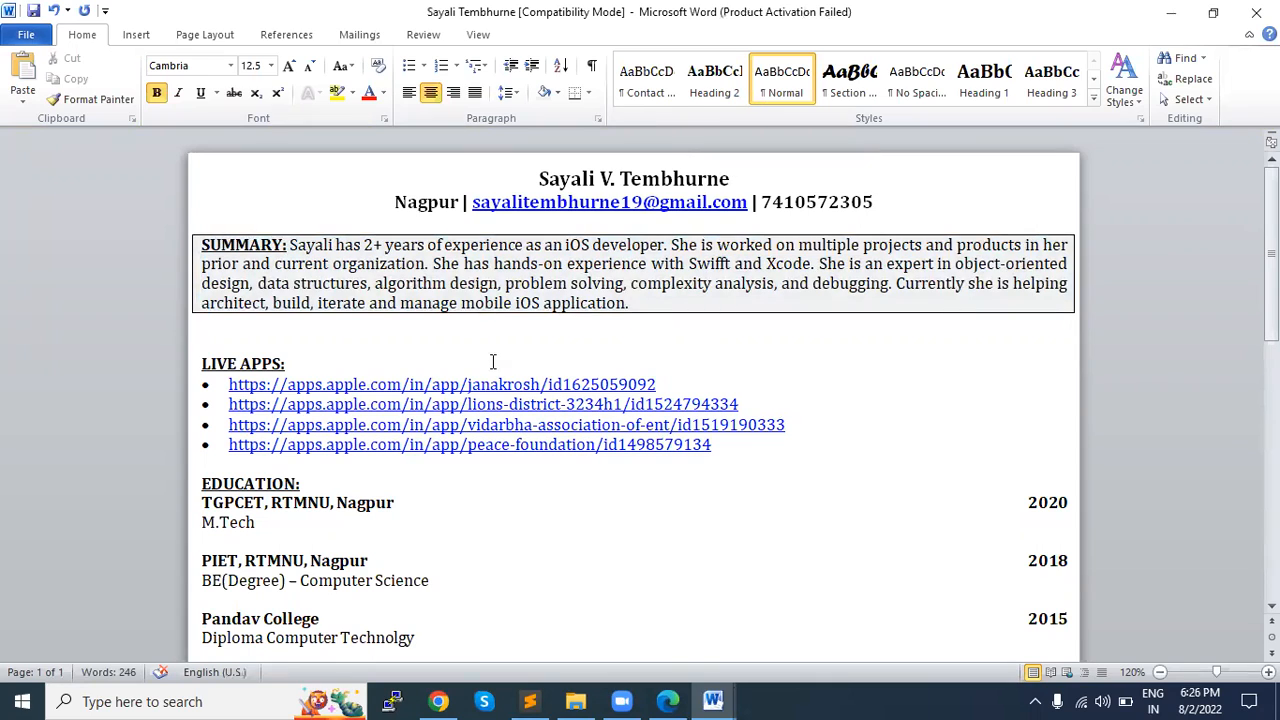
key(Up)
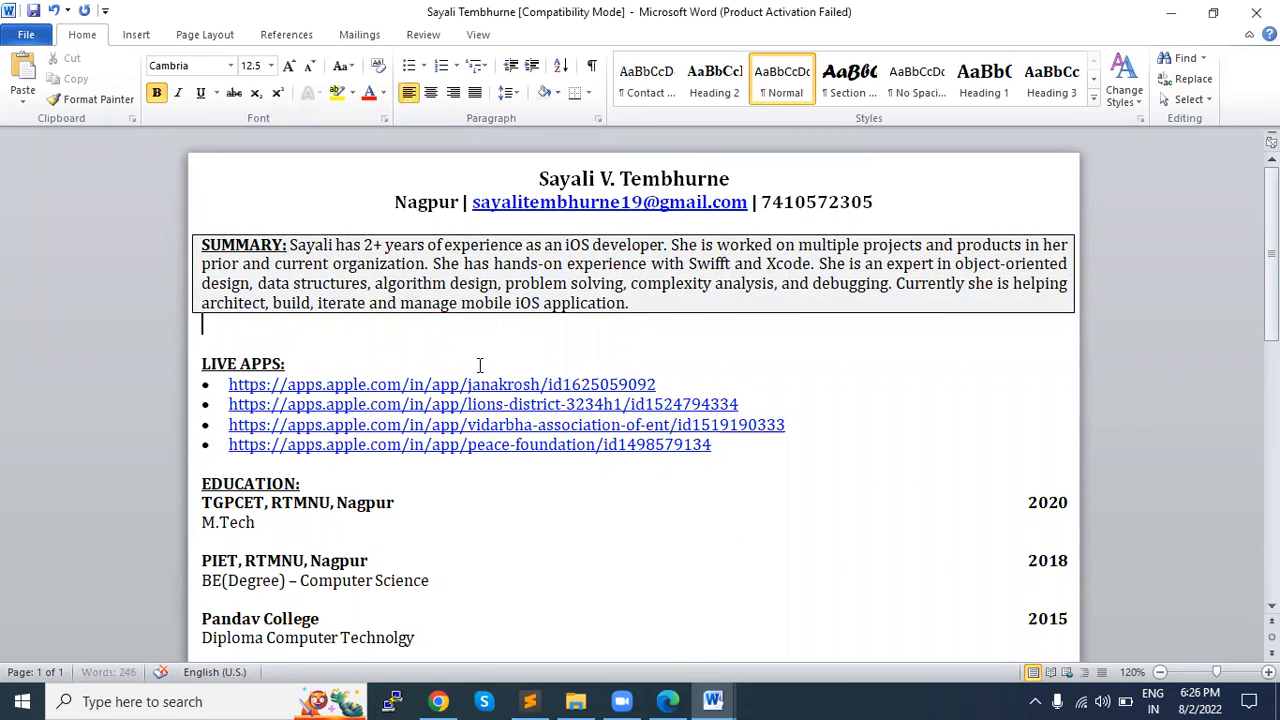
key(Delete)
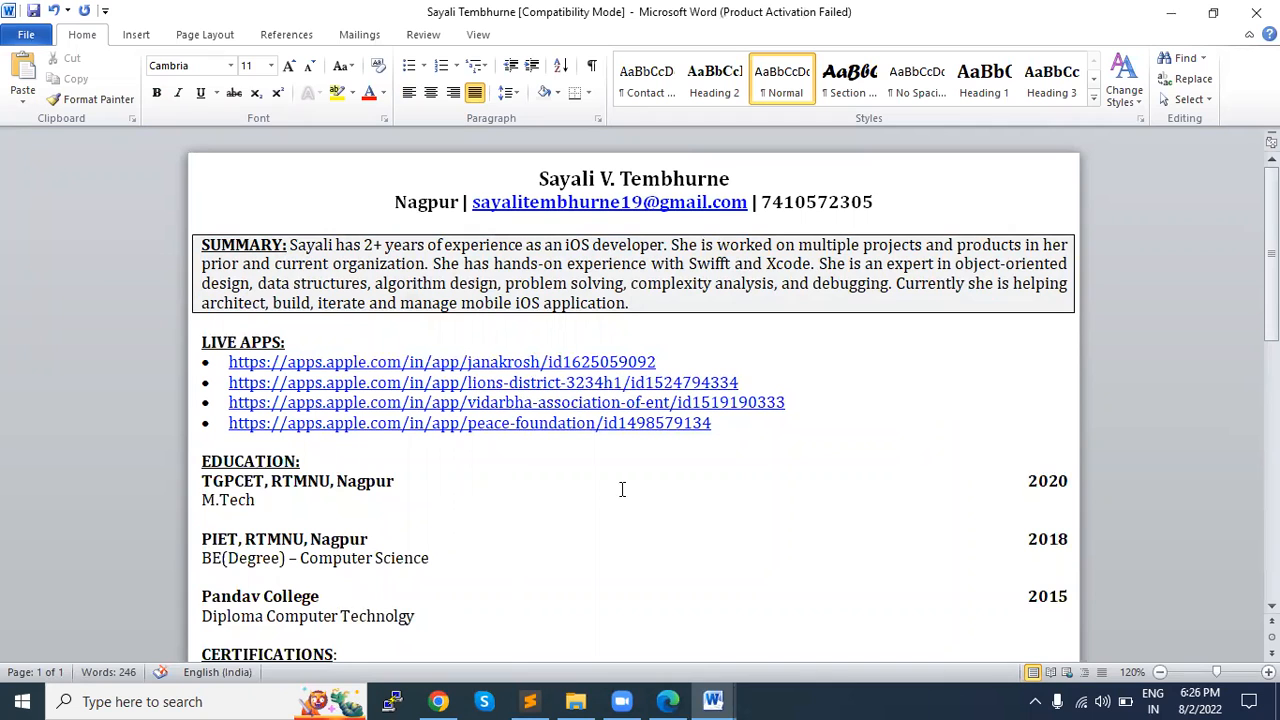
scroll(621, 489, down, 10)
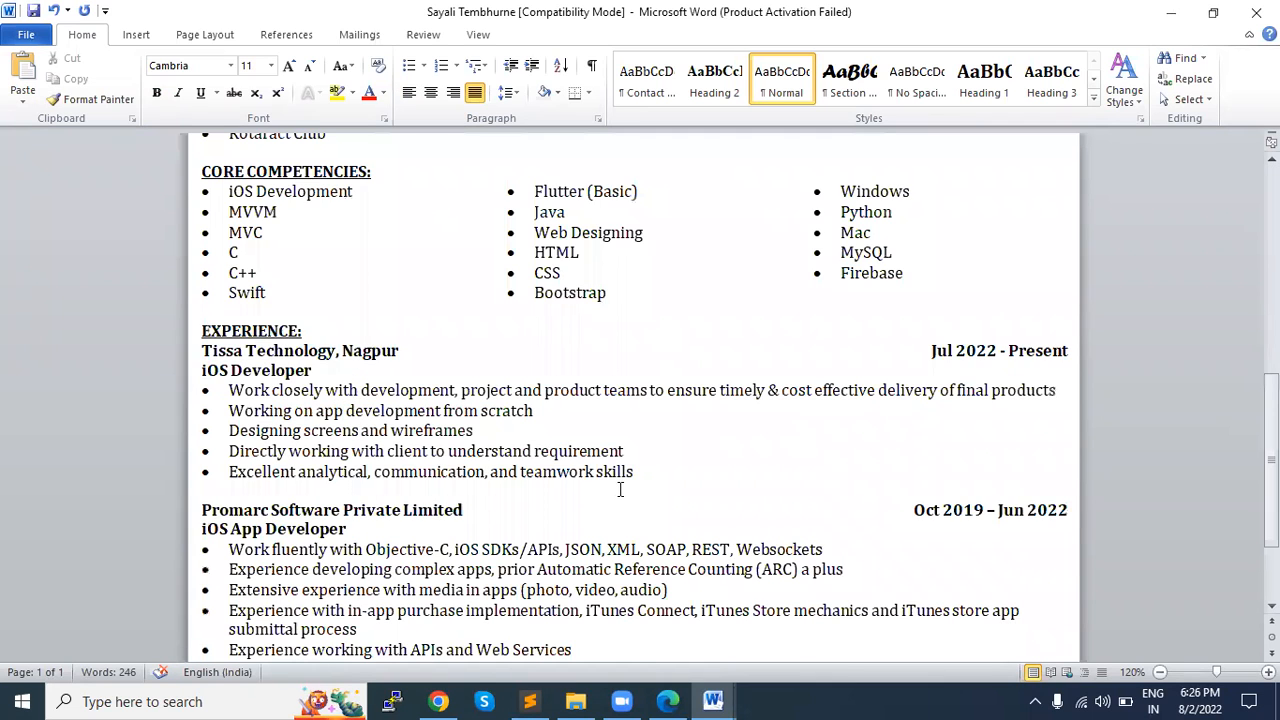
scroll(620, 490, up, 3)
scroll(618, 491, up, 2)
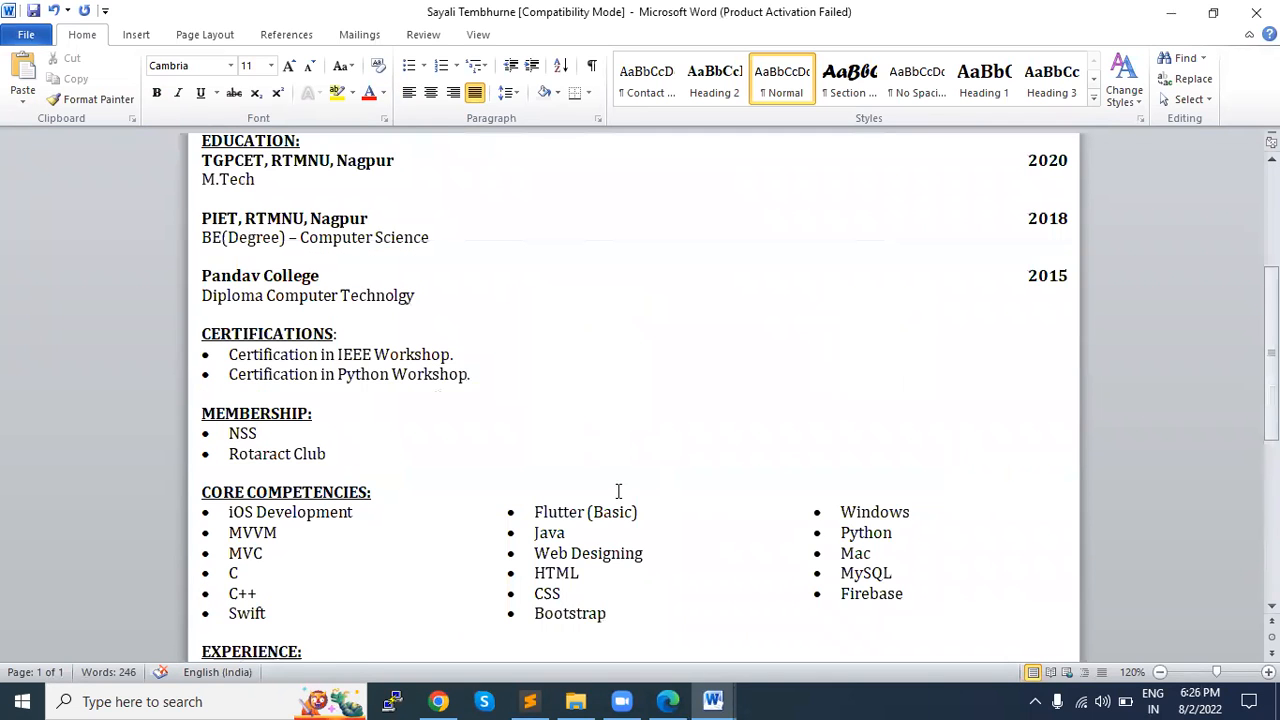
scroll(618, 491, up, 2)
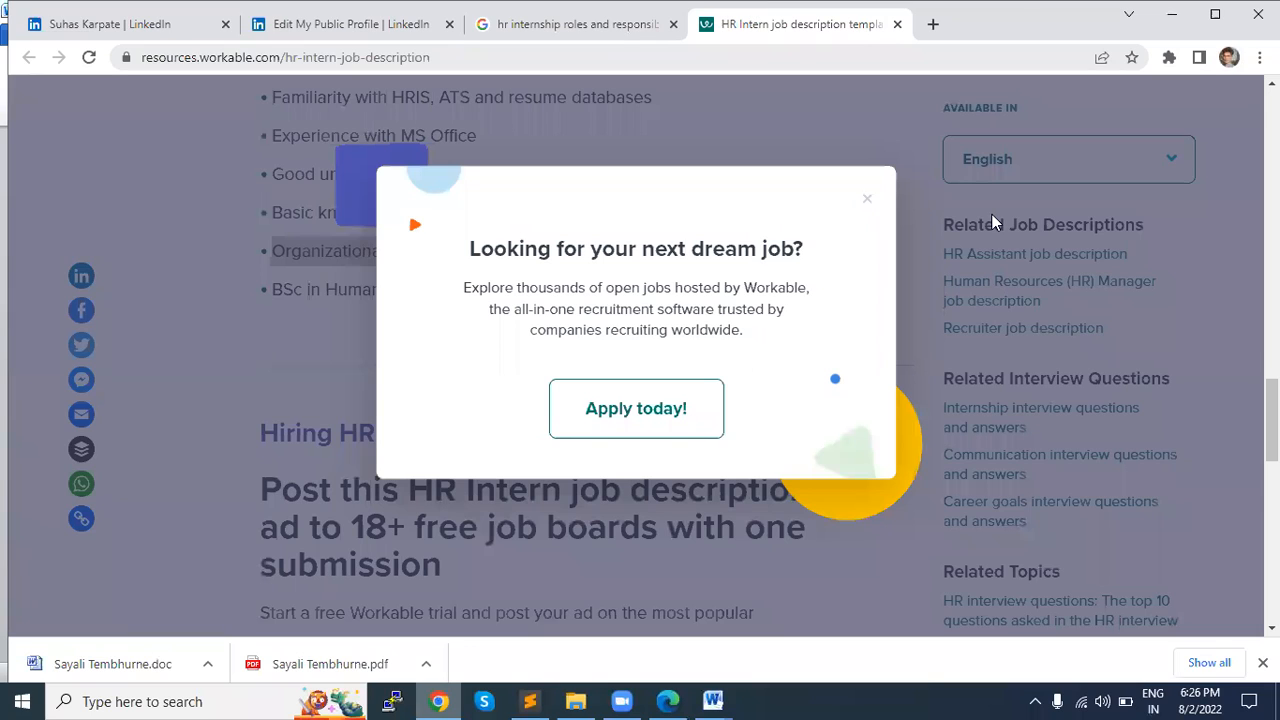
Step: Switch to Chrome and open canva.com in a new tab
key(ctrl+t)
text(canva.com)
key(Return)
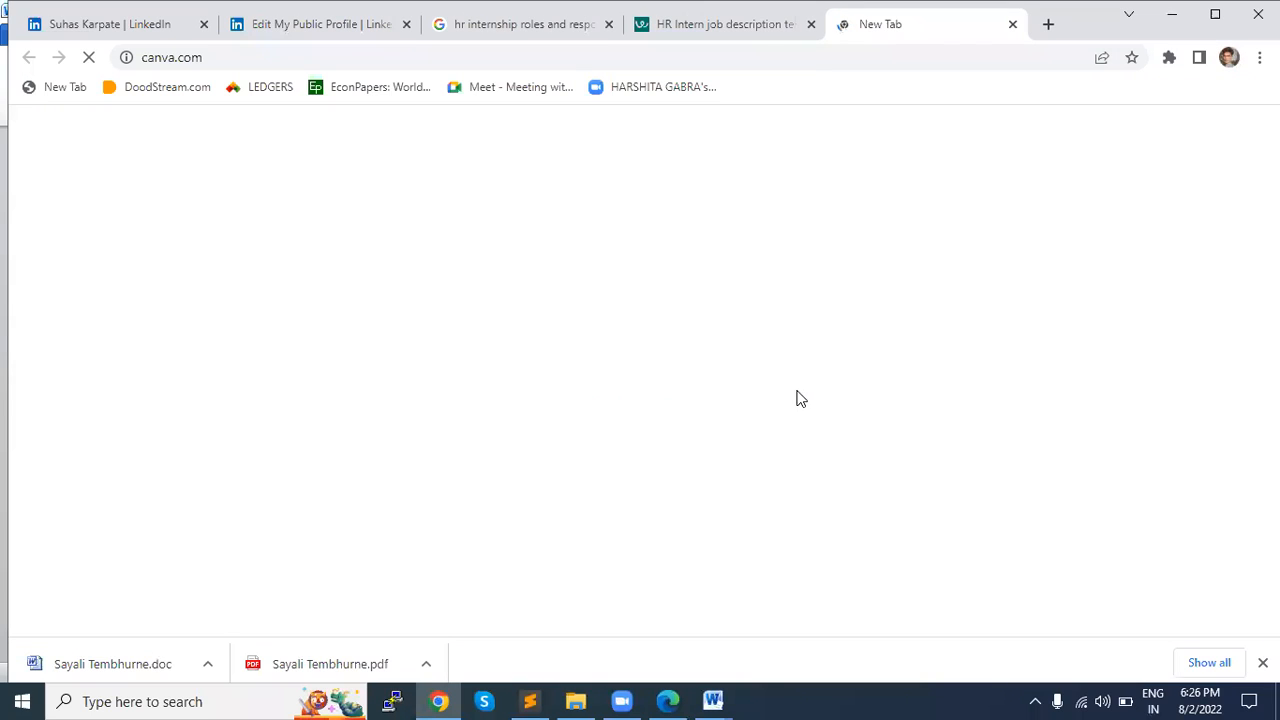
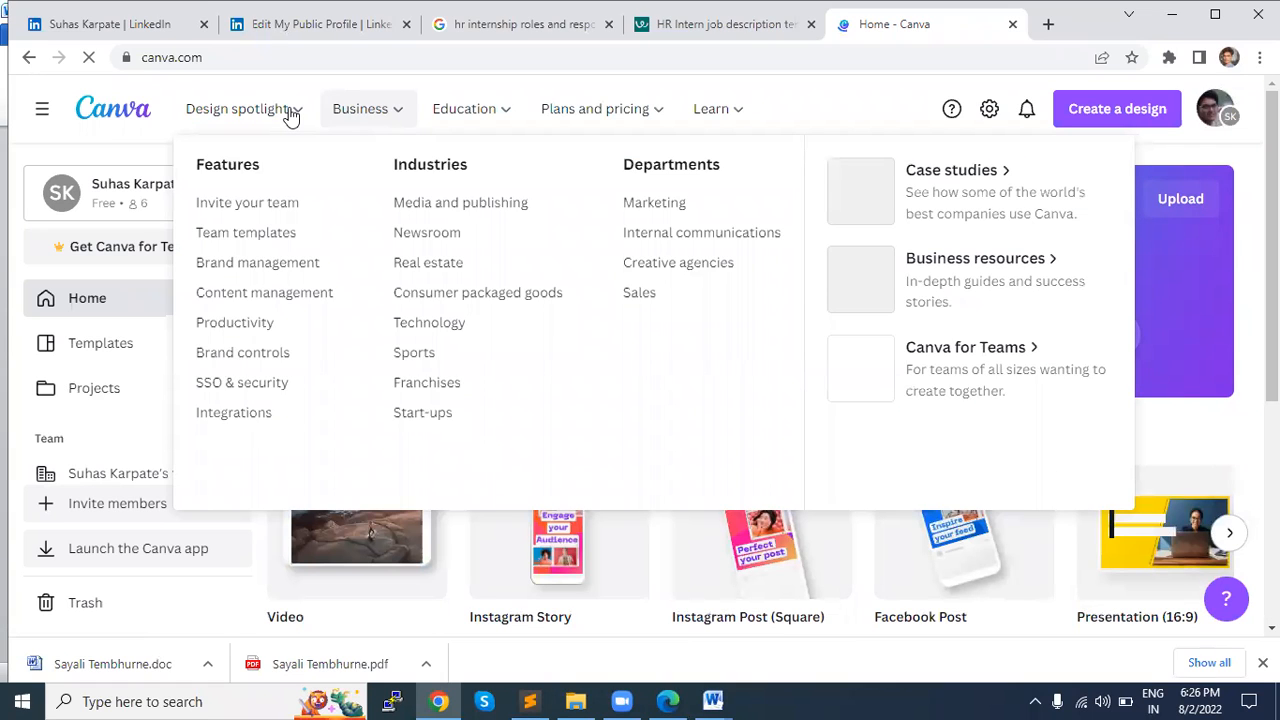
Step: Open Canva's free online resume builder page and skim its introduction
mouse_move(290, 116)
click(241, 324)
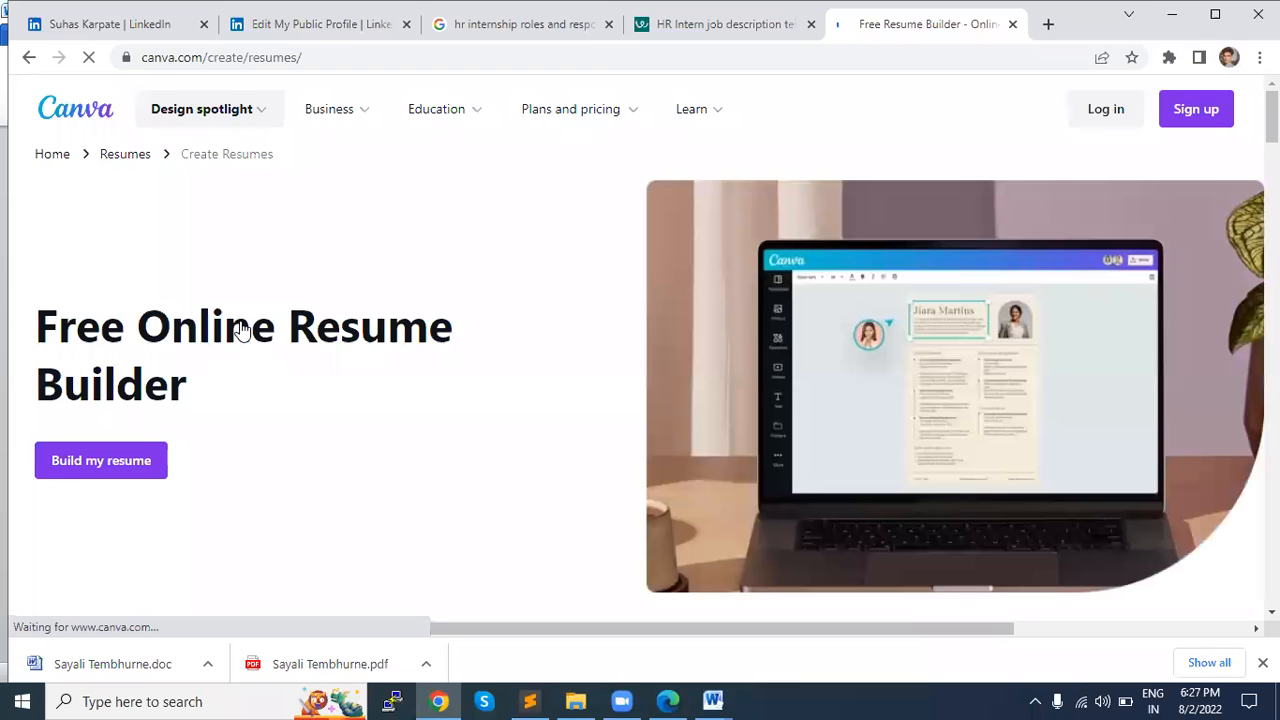
scroll(418, 377, down, 4)
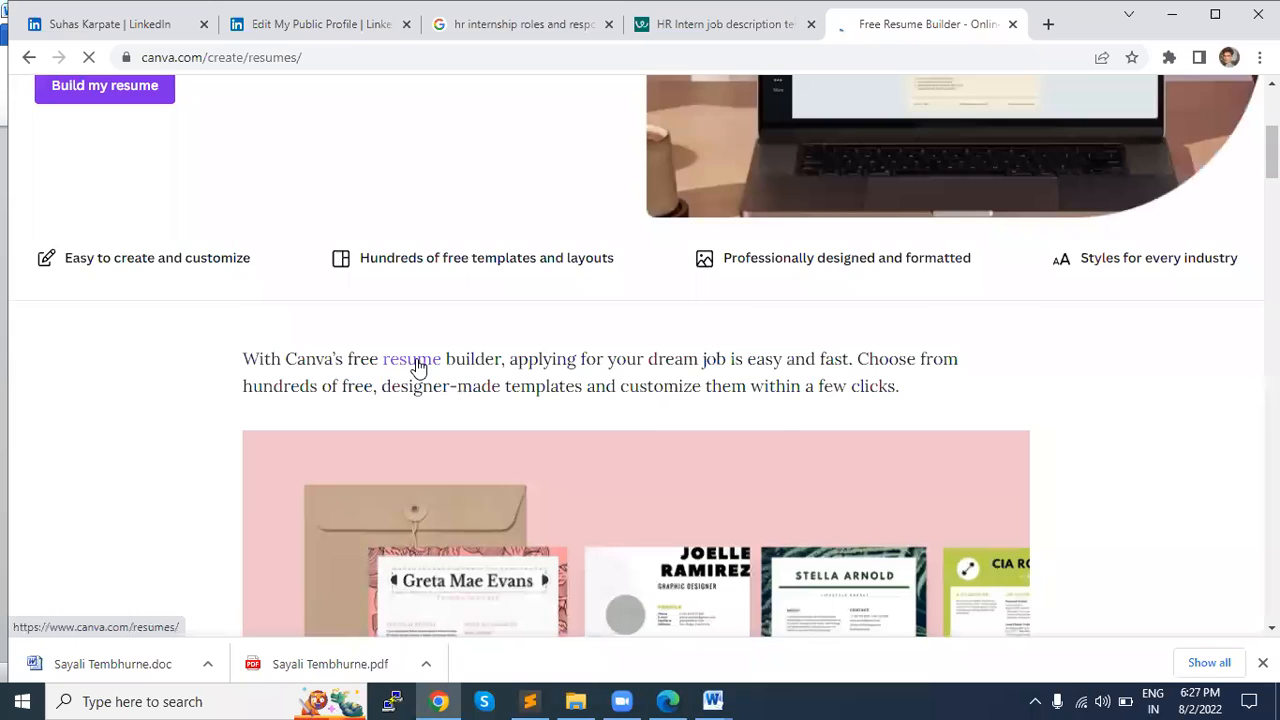
scroll(767, 330, down, 2)
scroll(767, 330, down, 5)
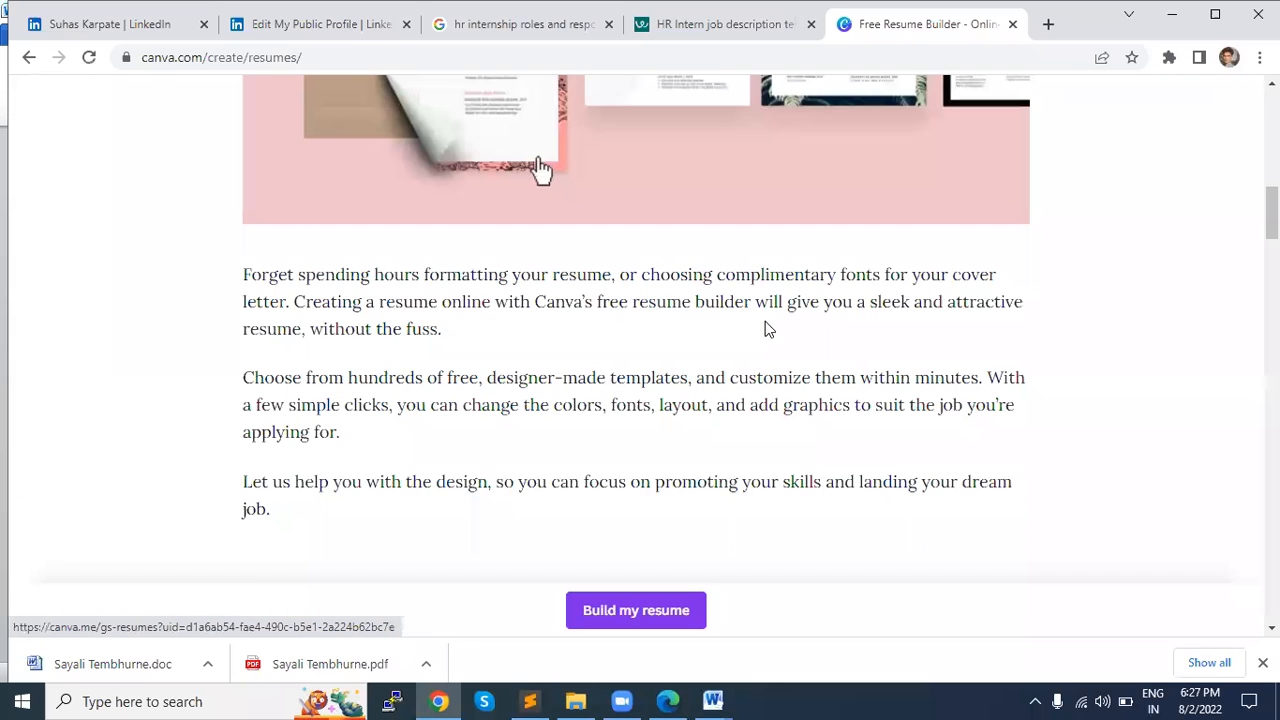
scroll(767, 321, up, 8)
scroll(742, 316, up, 2)
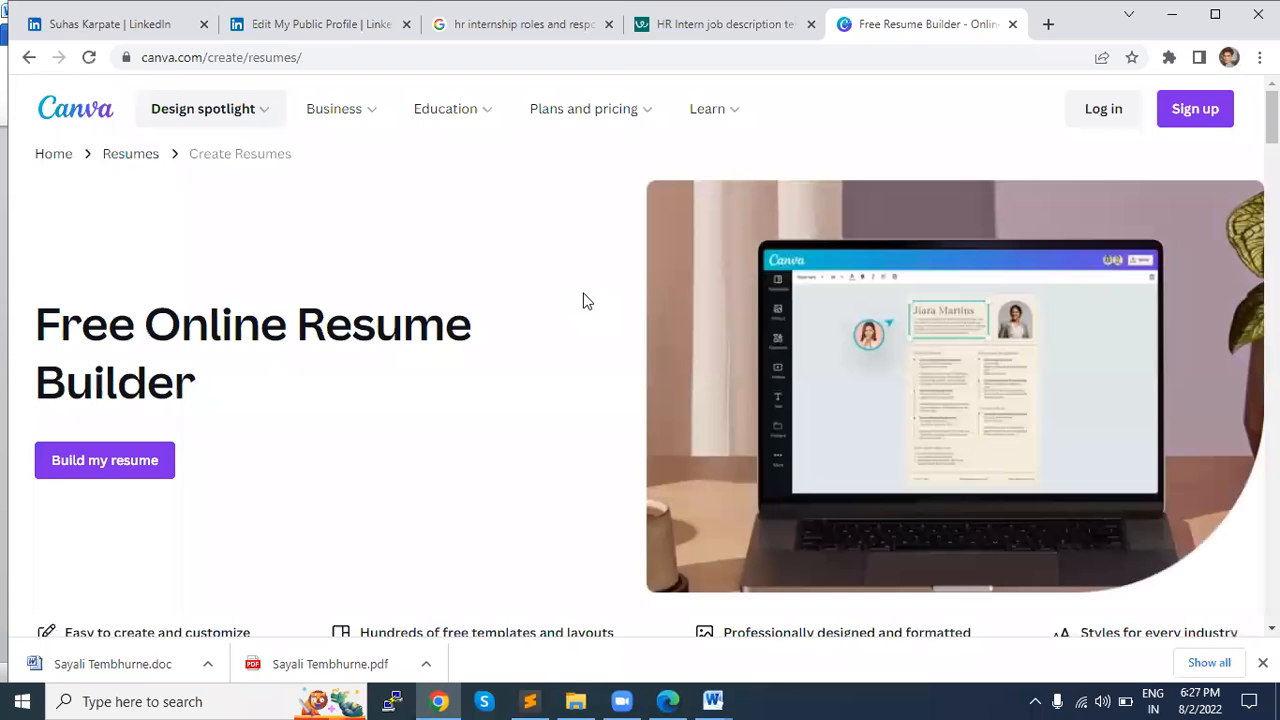
Step: Start a new A4 resume design from the Free Online Resume Builder page
scroll(440, 446, down, 2)
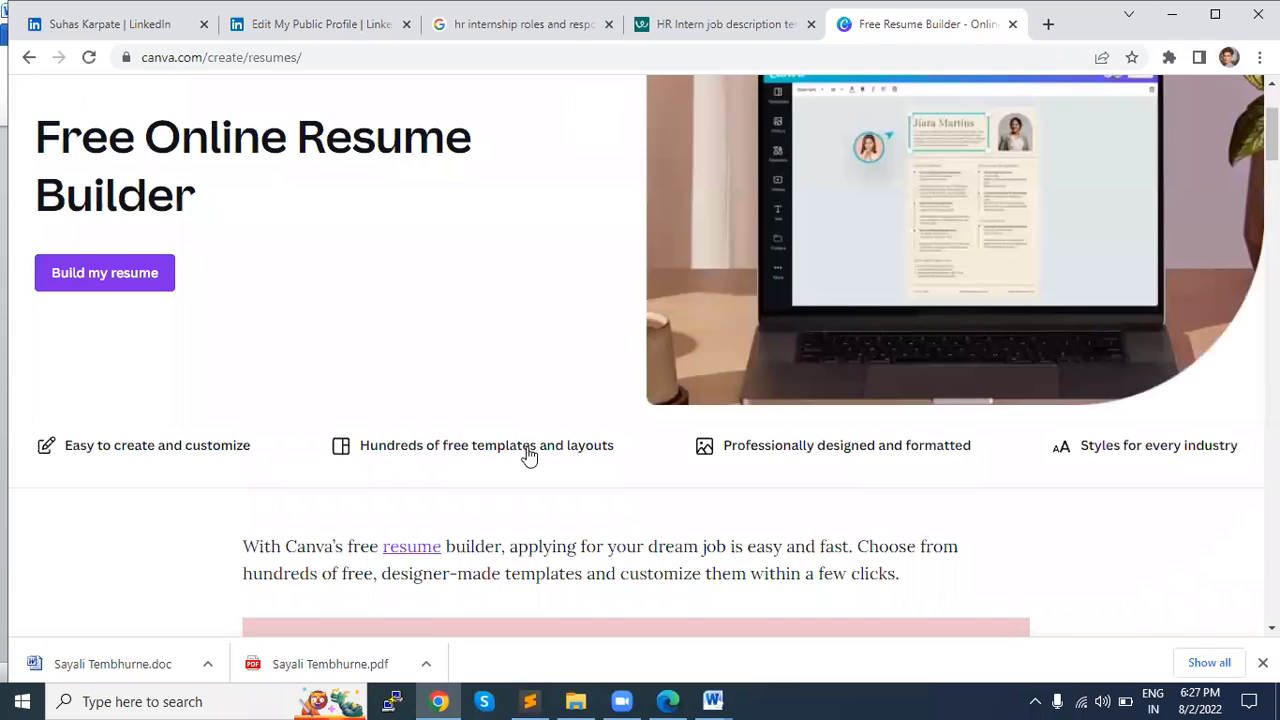
scroll(537, 409, down, 5)
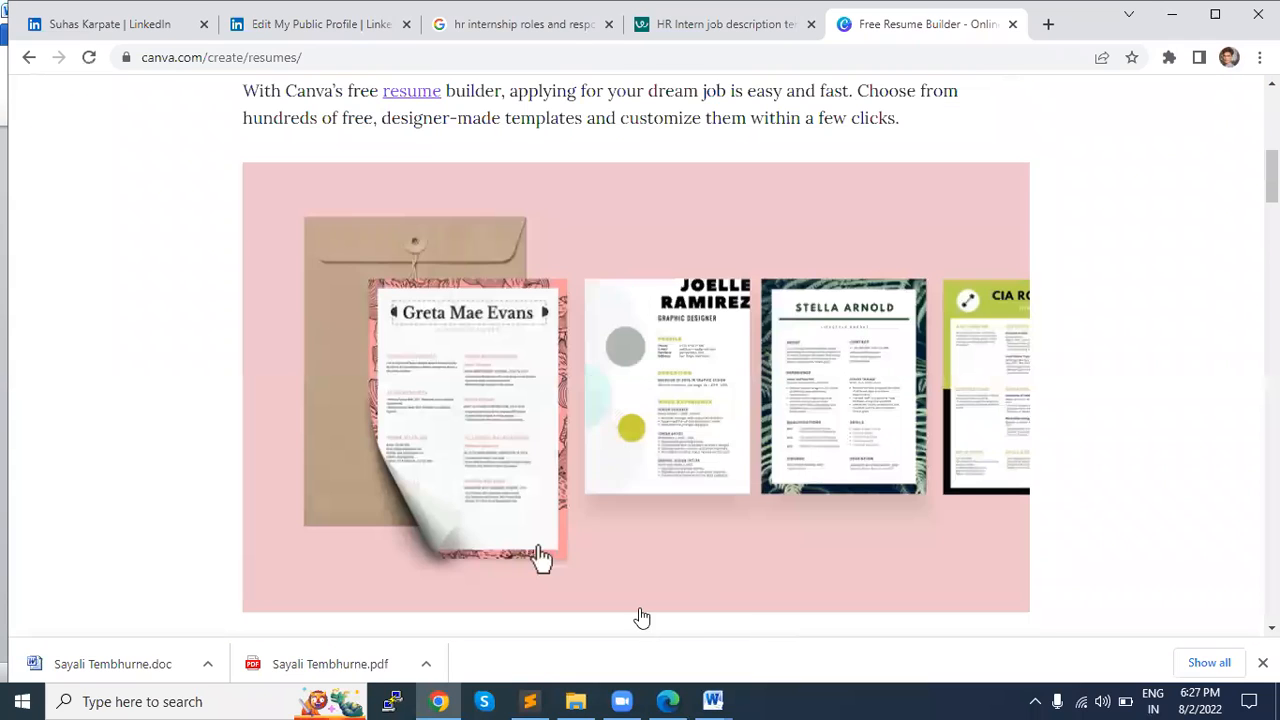
scroll(606, 516, down, 6)
click(575, 451)
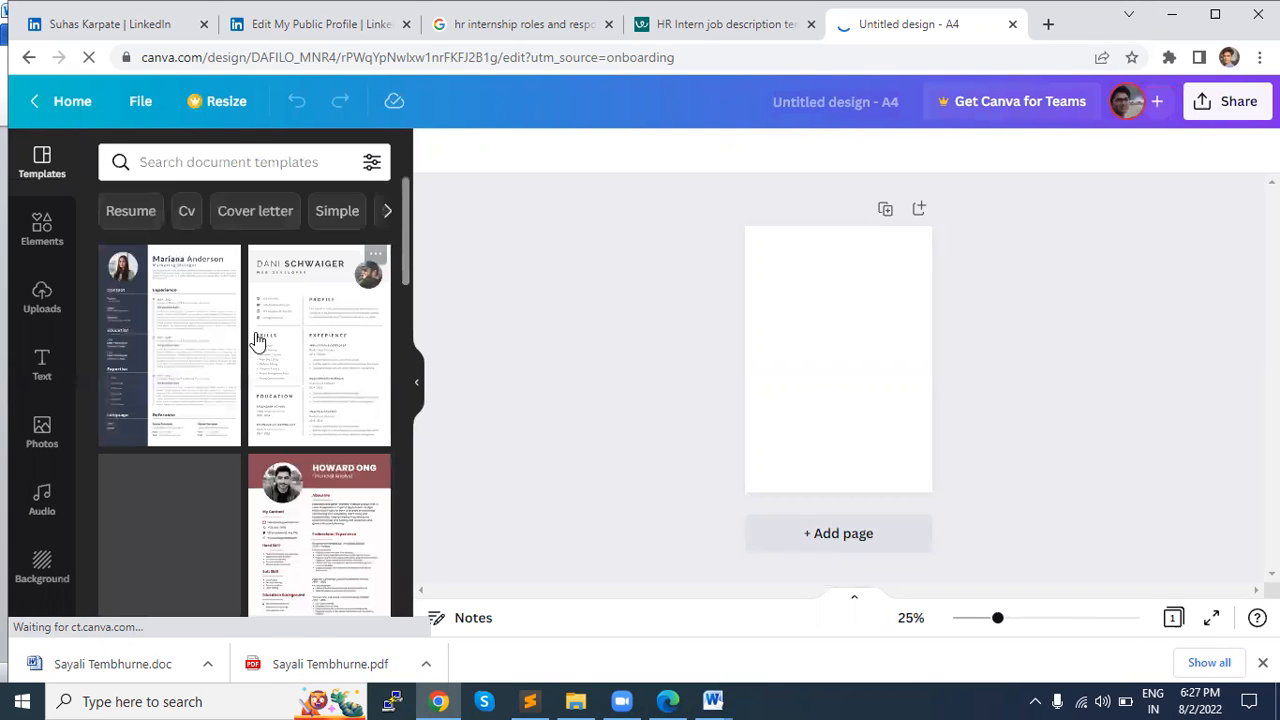
Step: Browse the resume templates and apply the green-and-cream Graphic Designer template with the large photo to the blank page
scroll(220, 371, down, 2)
scroll(375, 368, down, 1)
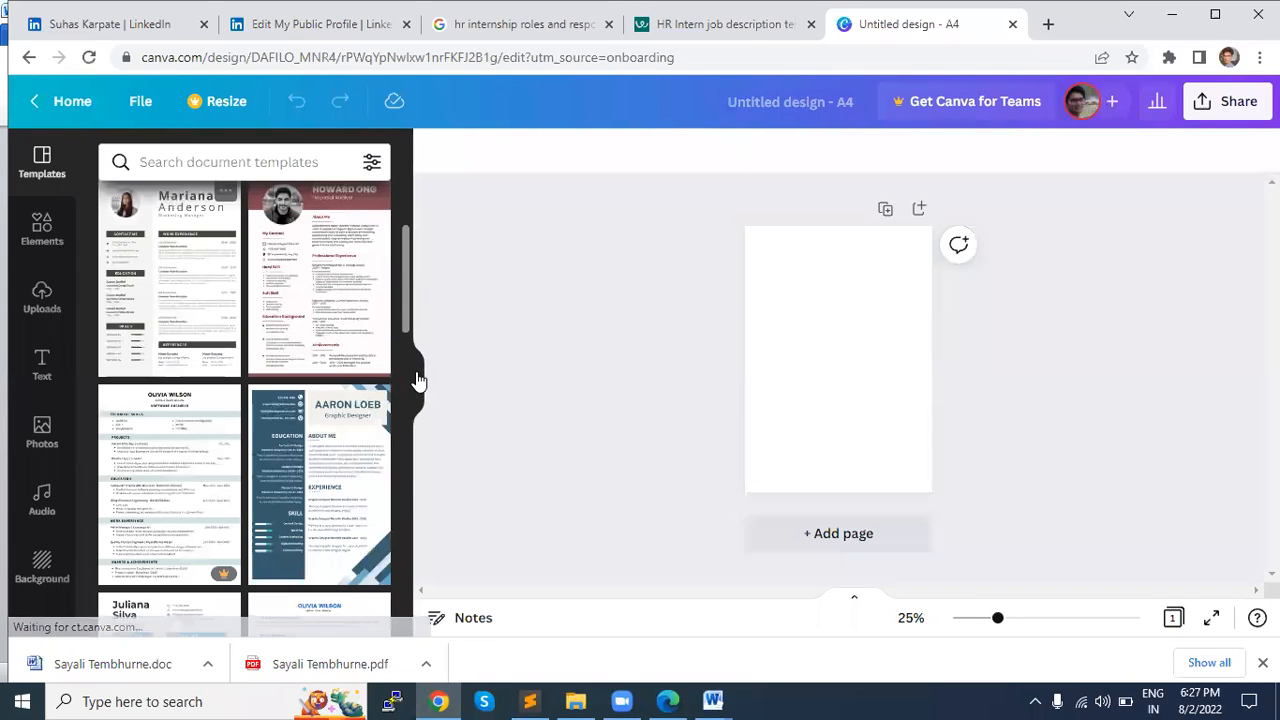
scroll(296, 421, down, 2)
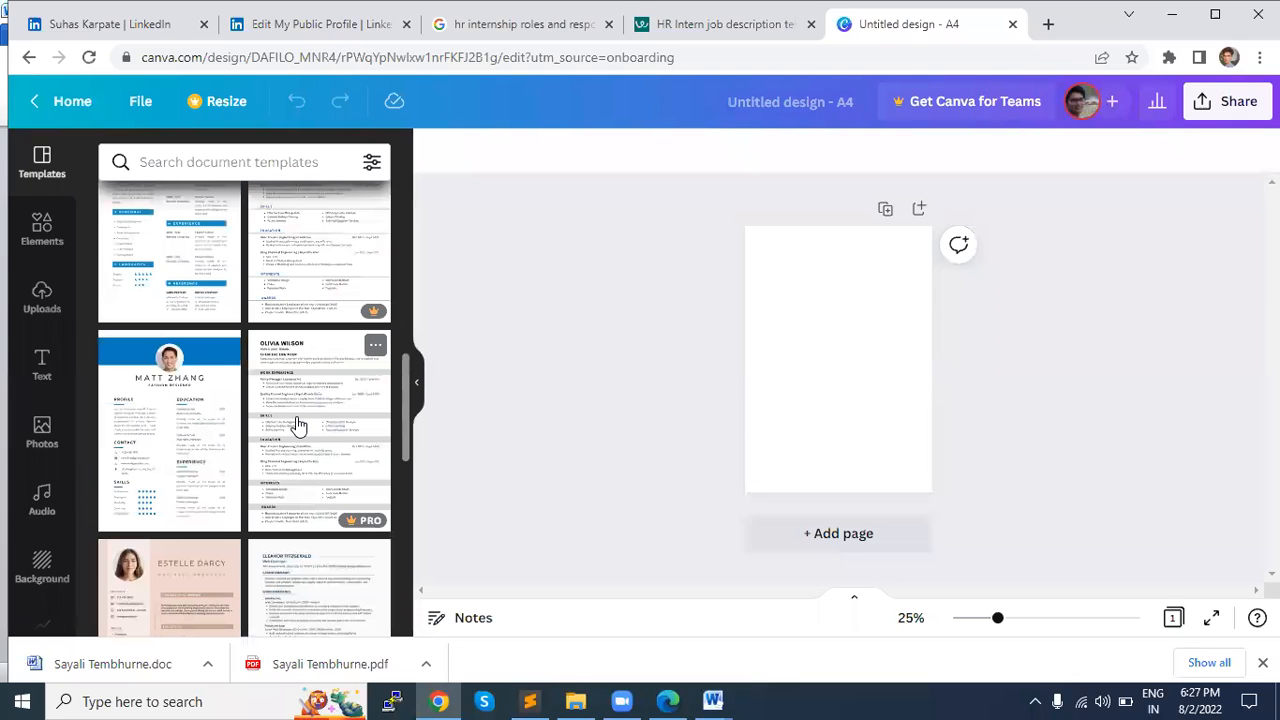
scroll(229, 434, down, 2)
scroll(193, 386, down, 3)
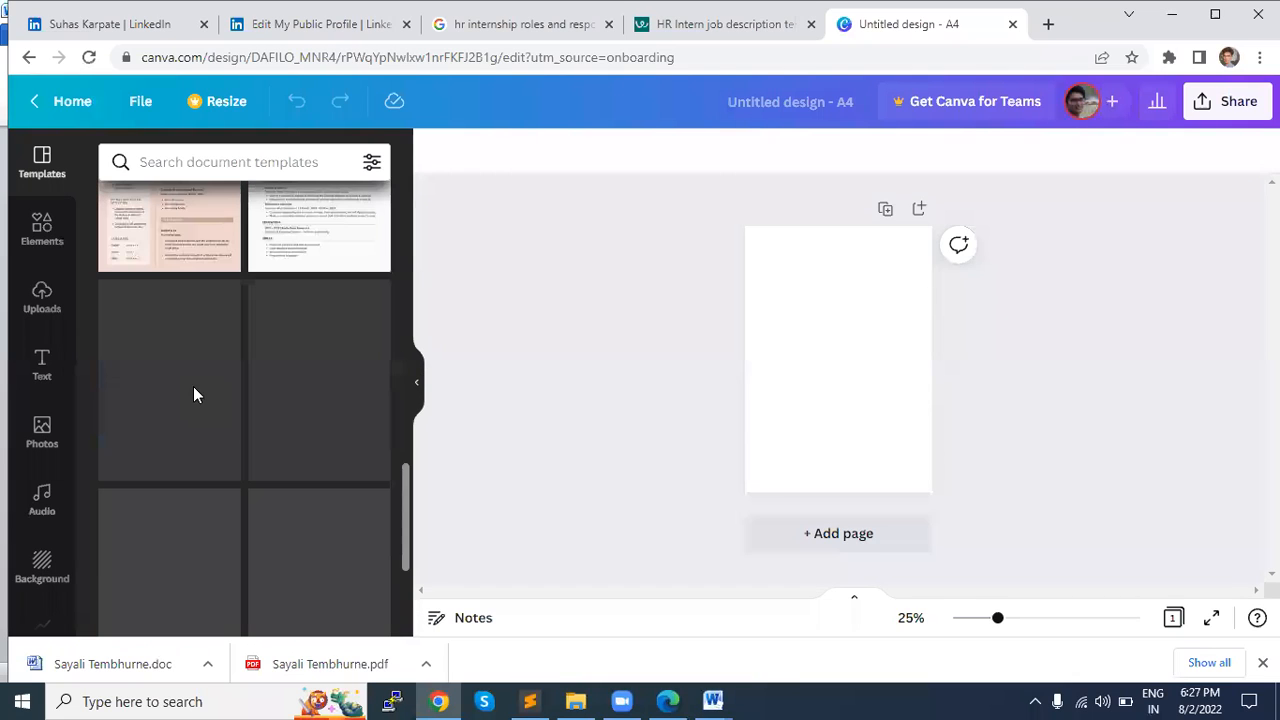
scroll(192, 428, up, 1)
scroll(190, 440, down, 2)
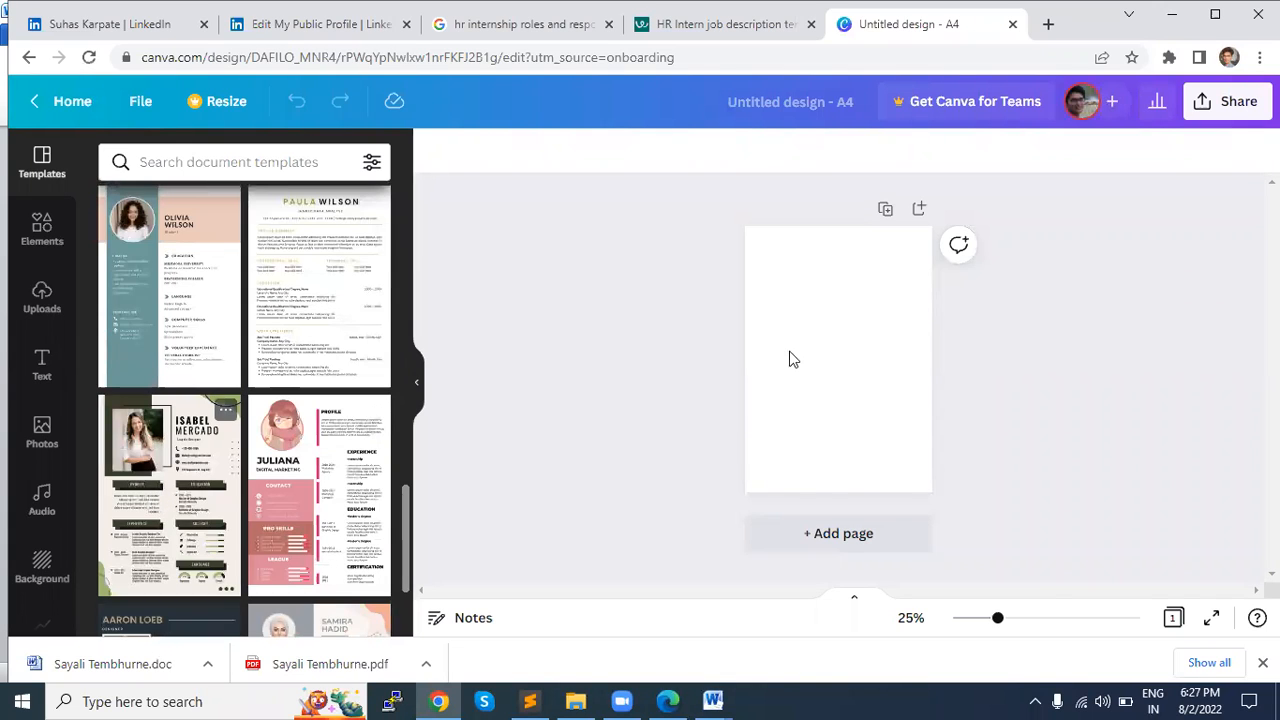
Step: Enlarge the resume to 130% and examine its contact details, profile, education, experience, skillset and language sections
click(1025, 619)
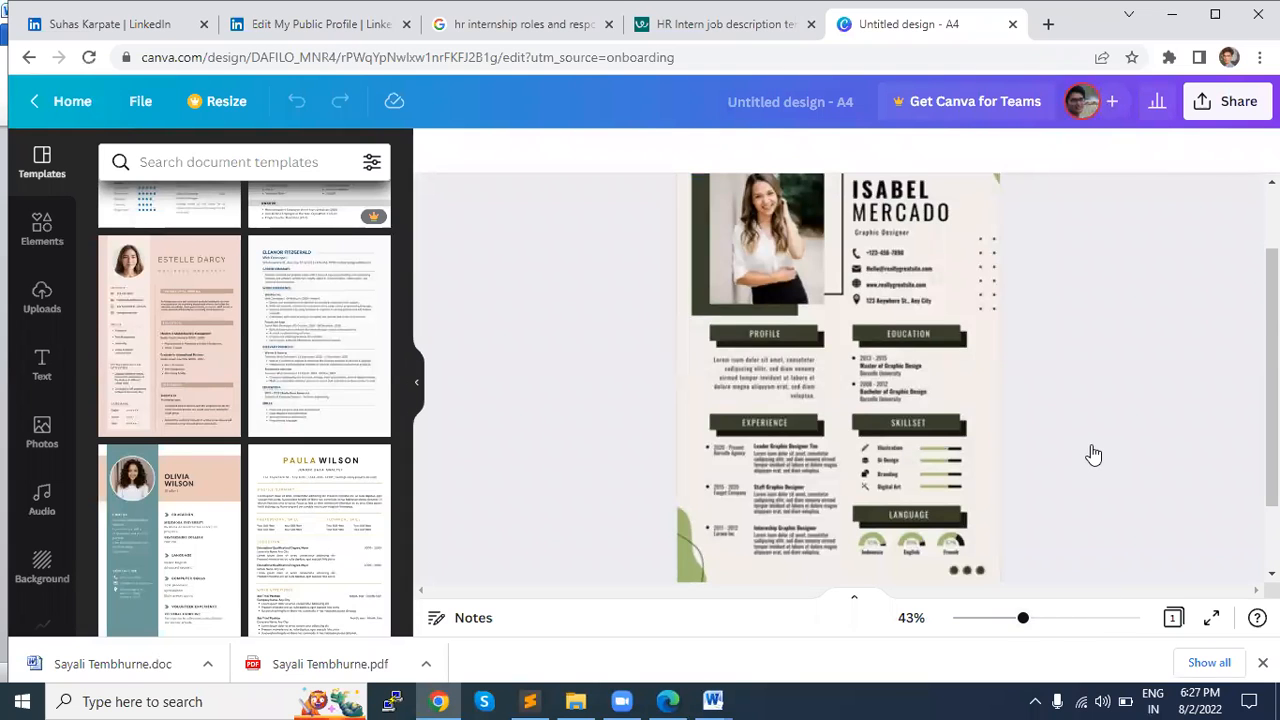
click(1075, 619)
scroll(1046, 454, up, 3)
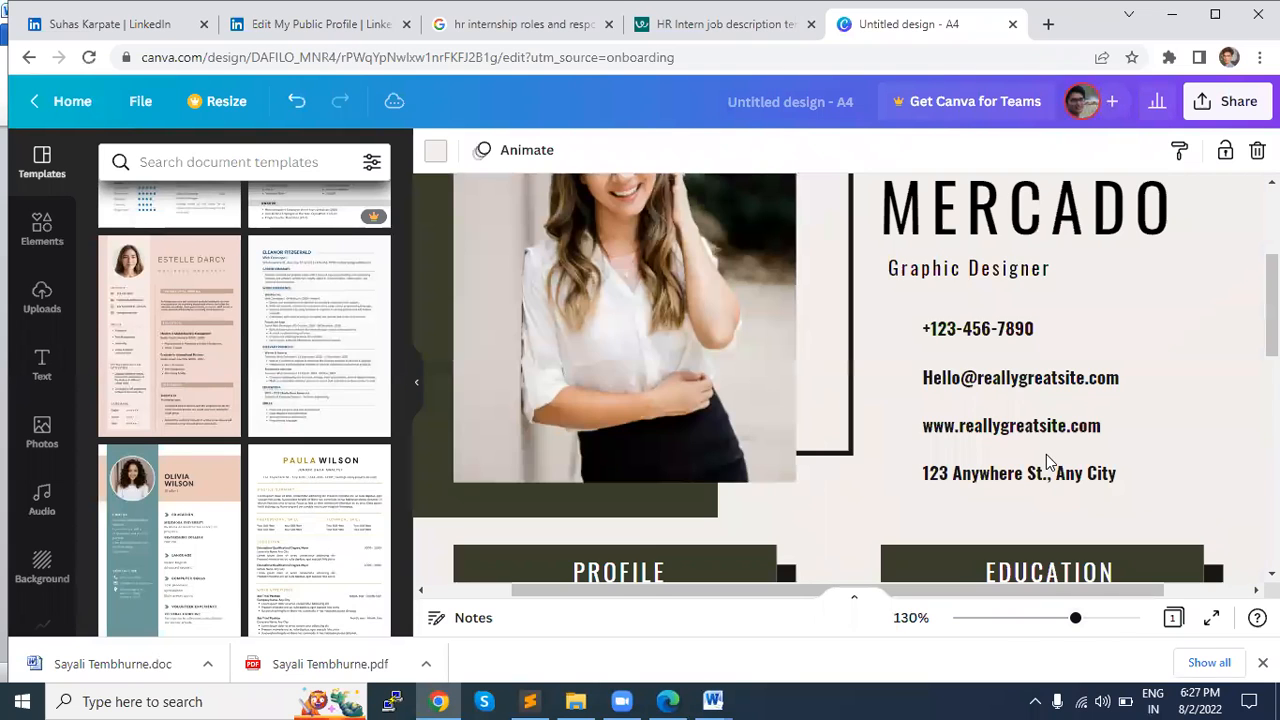
scroll(1046, 454, up, 3)
scroll(1046, 462, down, 2)
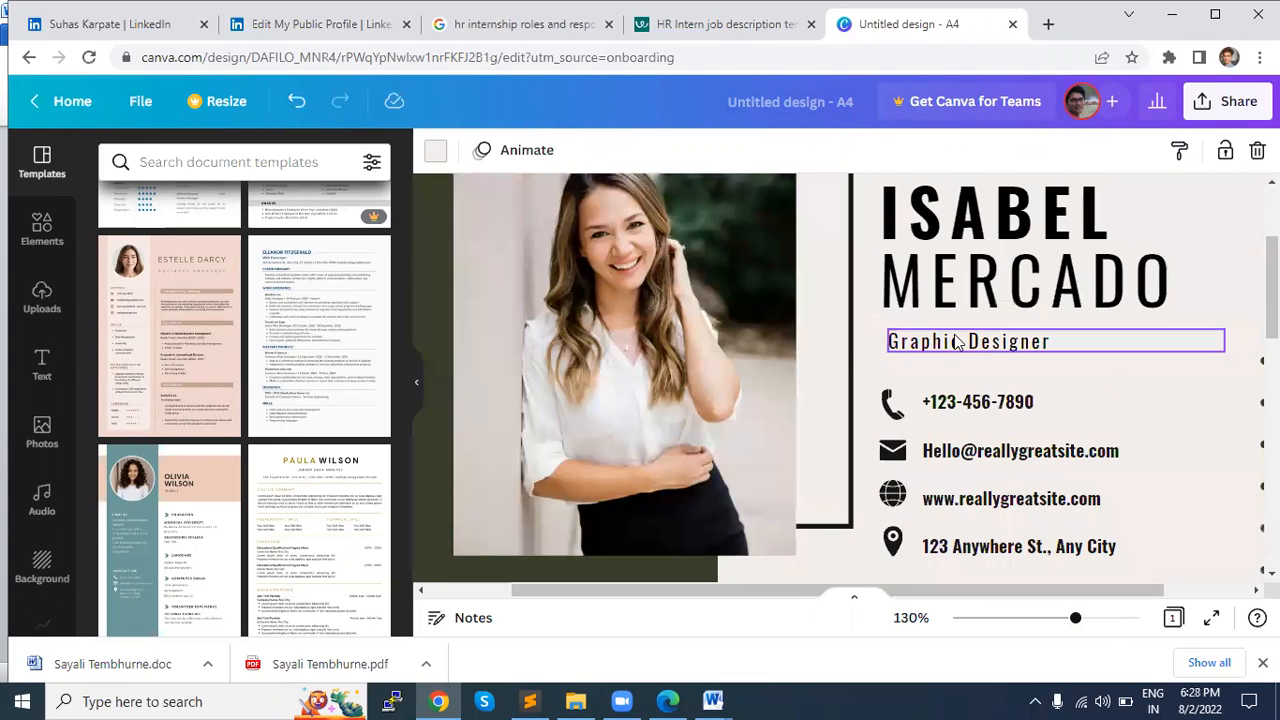
scroll(958, 342, down, 3)
scroll(960, 430, down, 2)
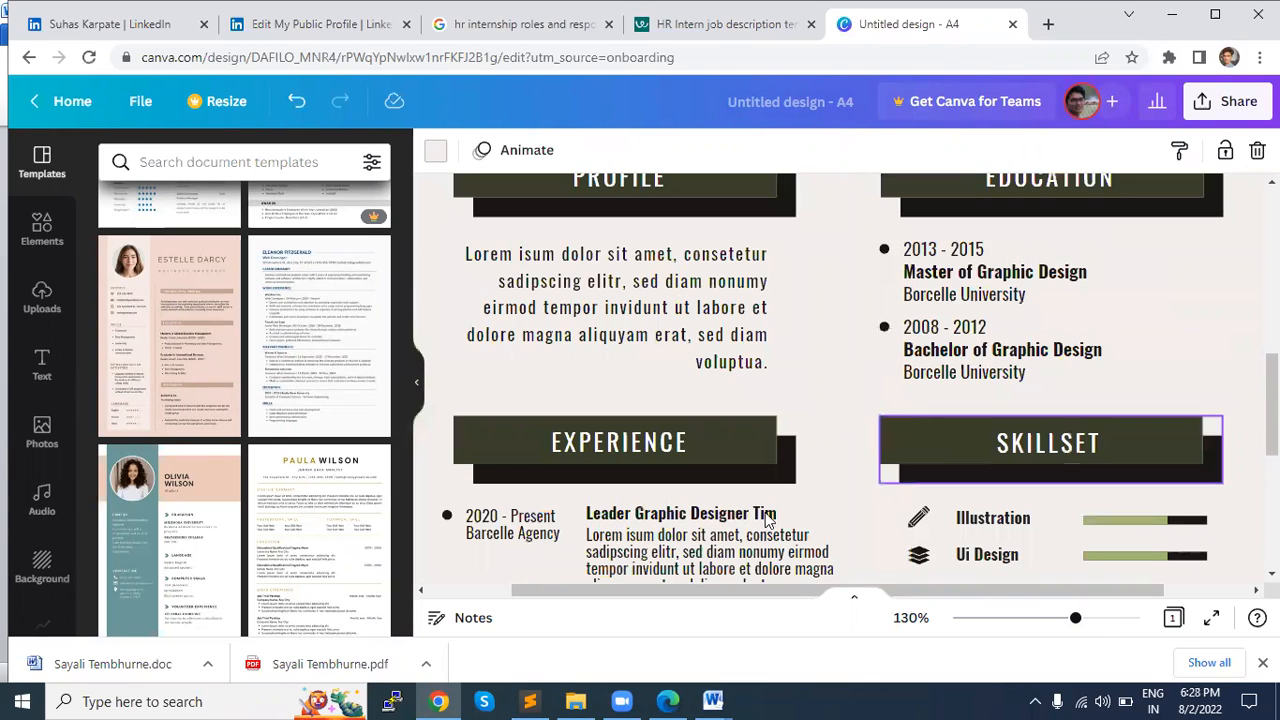
scroll(766, 403, down, 2)
scroll(640, 407, down, 2)
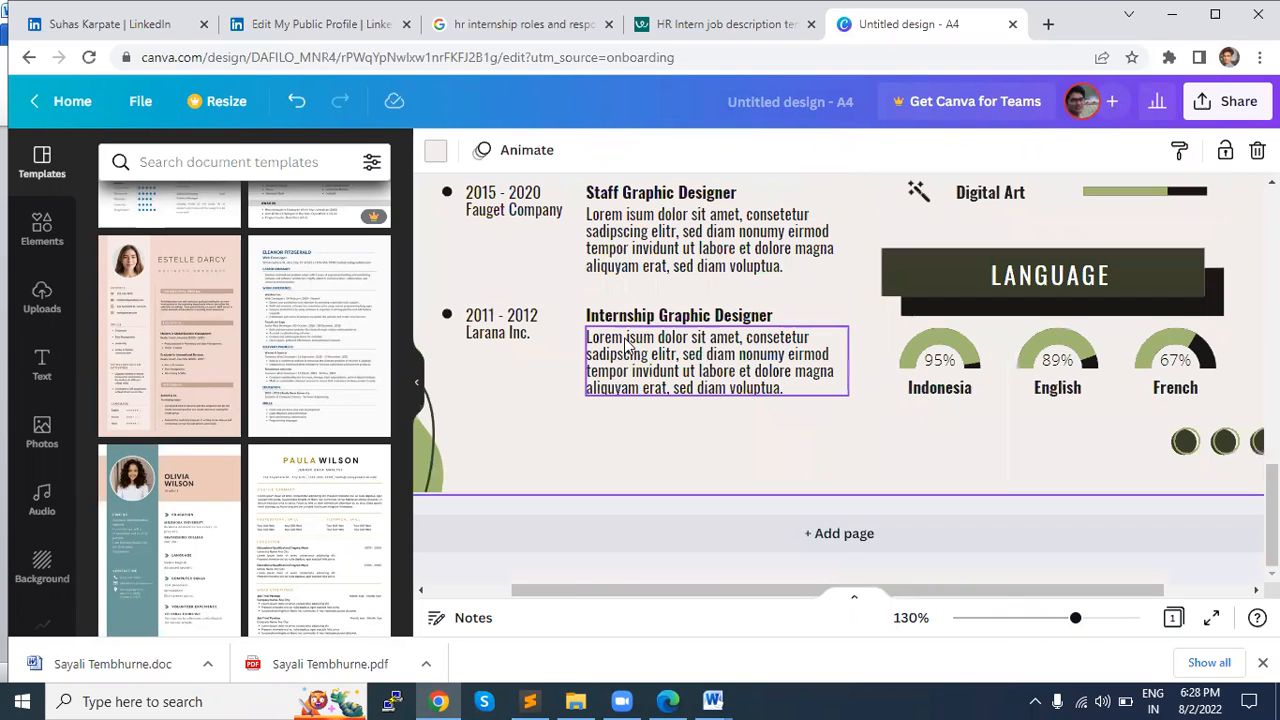